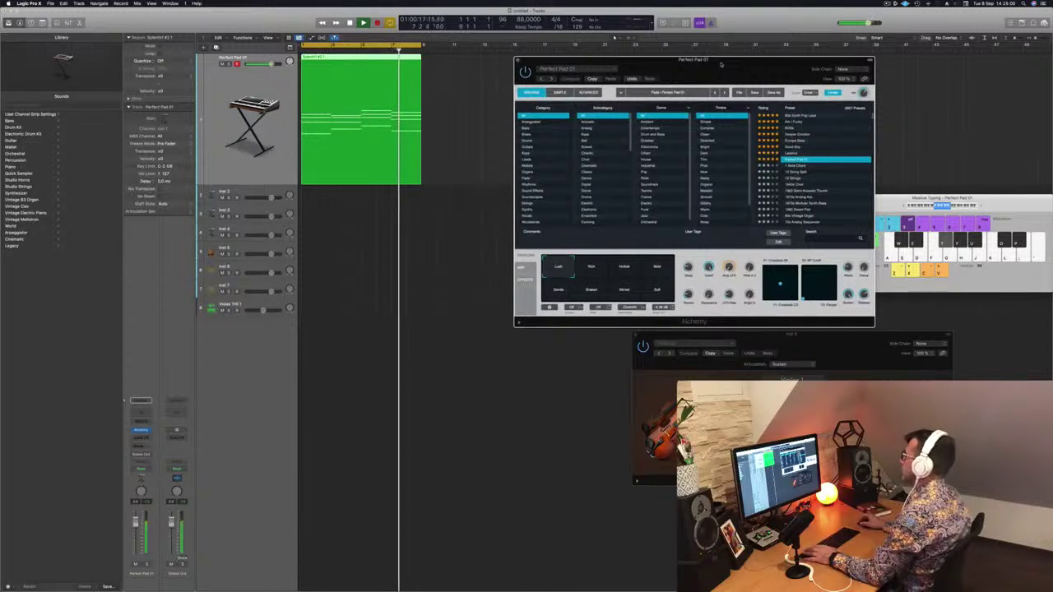
Stop playback, move the Alchemy window away from the pad region and restart the region briefly from the beginning.
key(space)
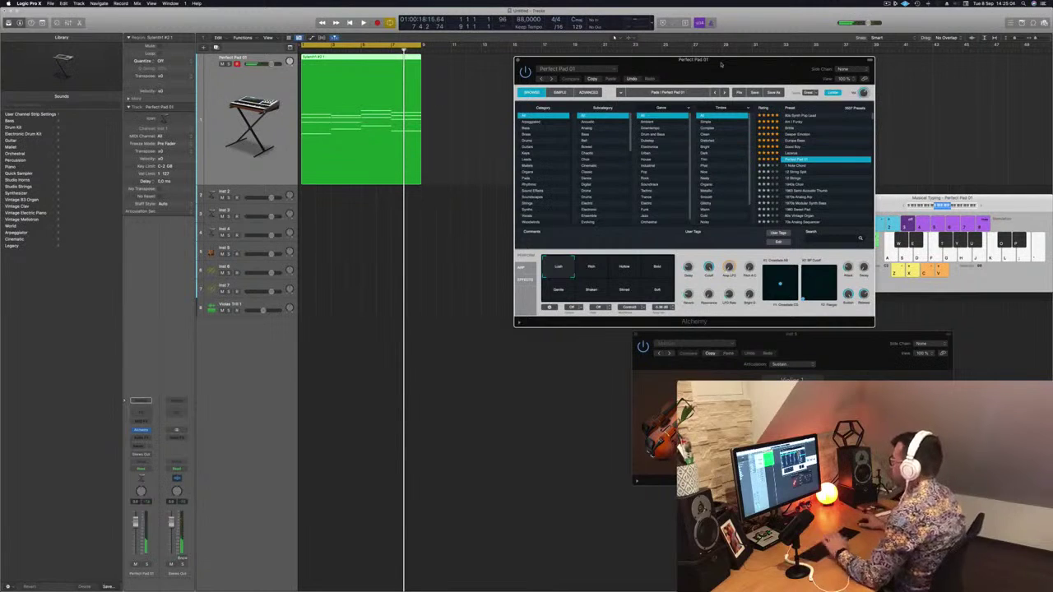
mouse_move(720, 65)
mouse_down()
mouse_move(711, 65)
mouse_move(736, 69)
mouse_up()
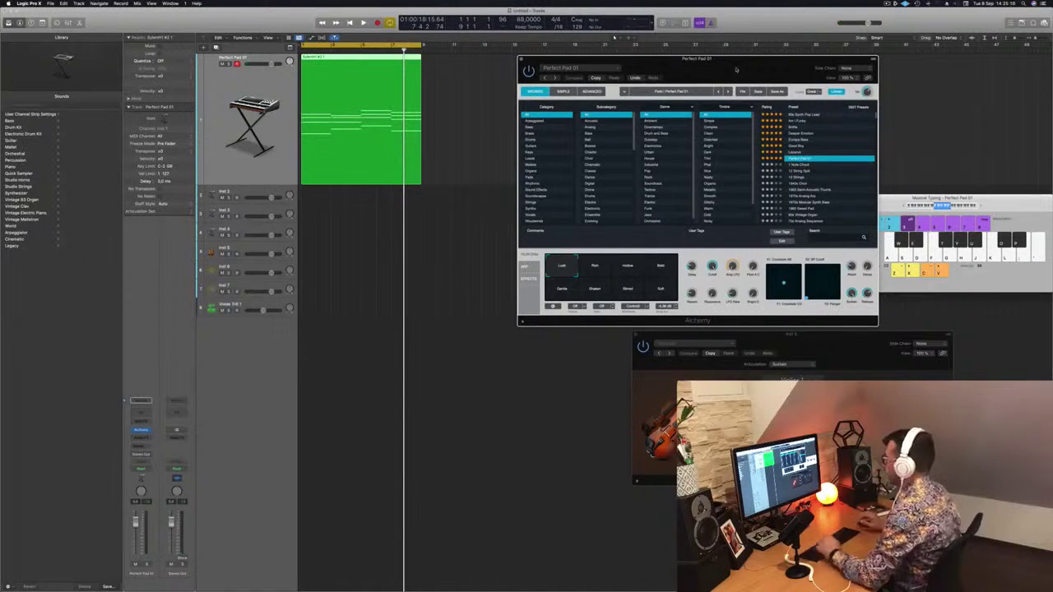
drag(740, 69, 798, 69)
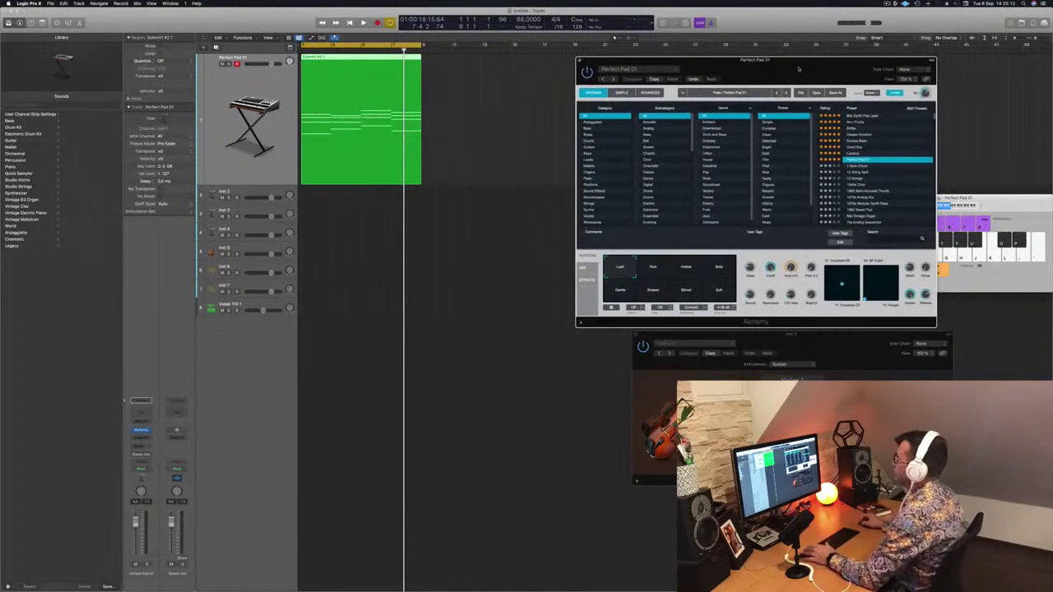
click(507, 102)
click(263, 97)
key(space)
key(space)
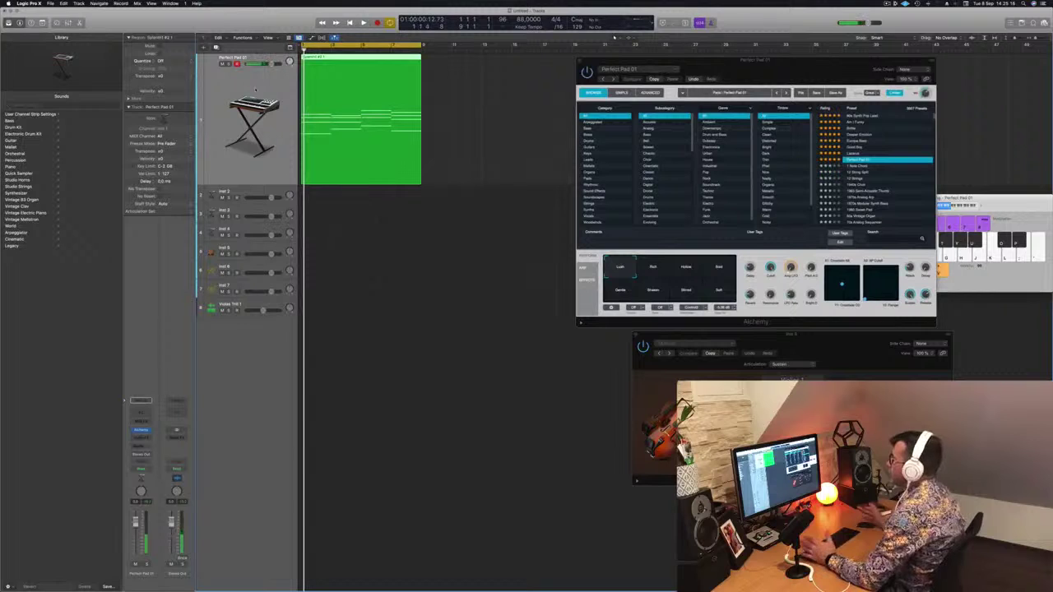
Copy the pad region to bar 11 on the same track, and transpose all notes of the original region down one octave.
drag(358, 59, 515, 71)
click(386, 59)
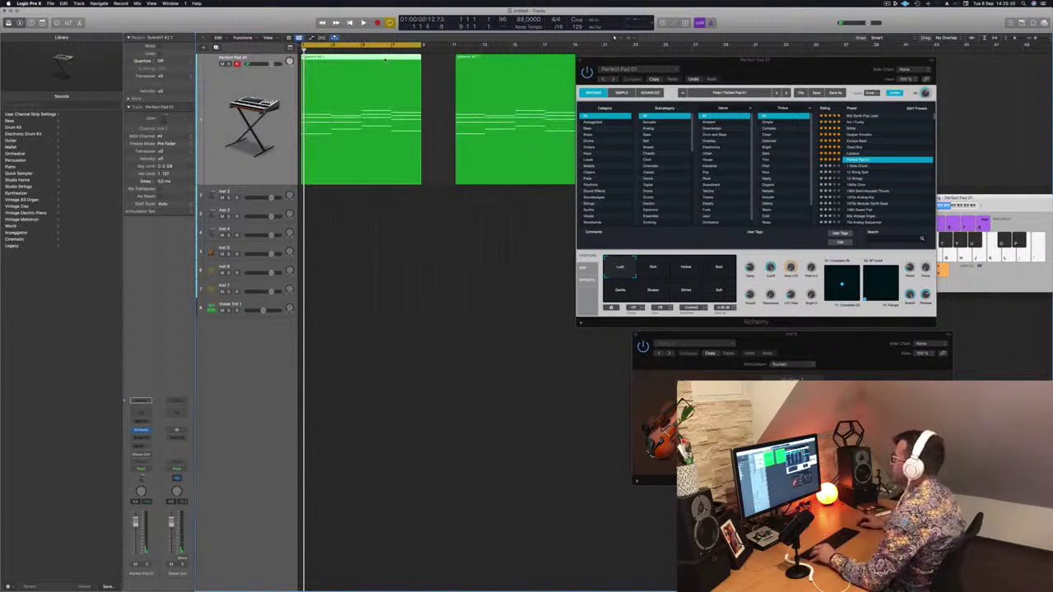
double_click(385, 60)
key(super+a)
key(shift+alt+Down)
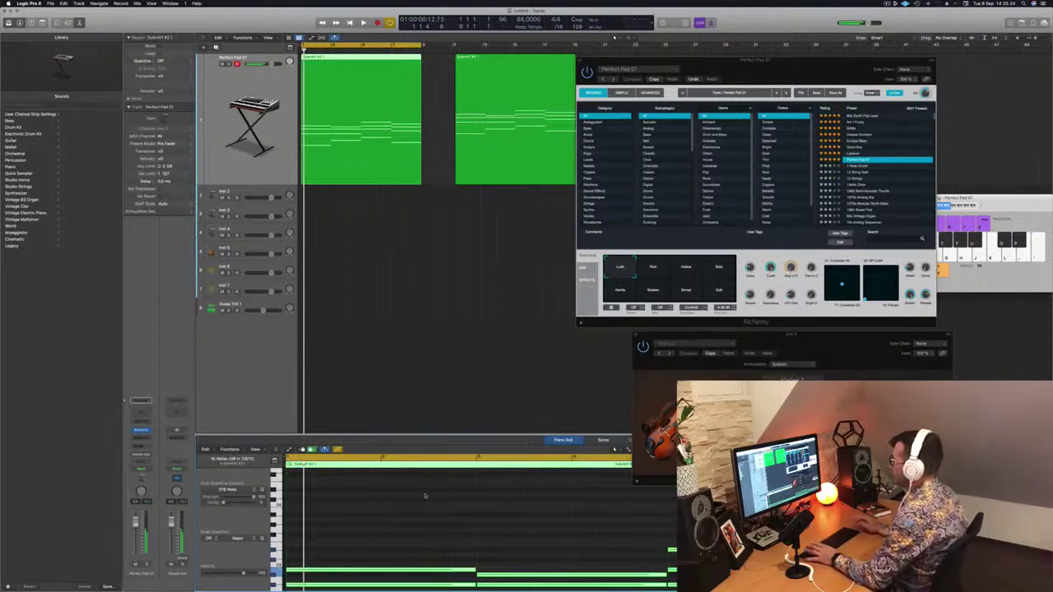
Play back the lowered pad chords while examining their notes, with the Alchemy window moved clear of the arrangement.
key(space)
drag(675, 61, 804, 76)
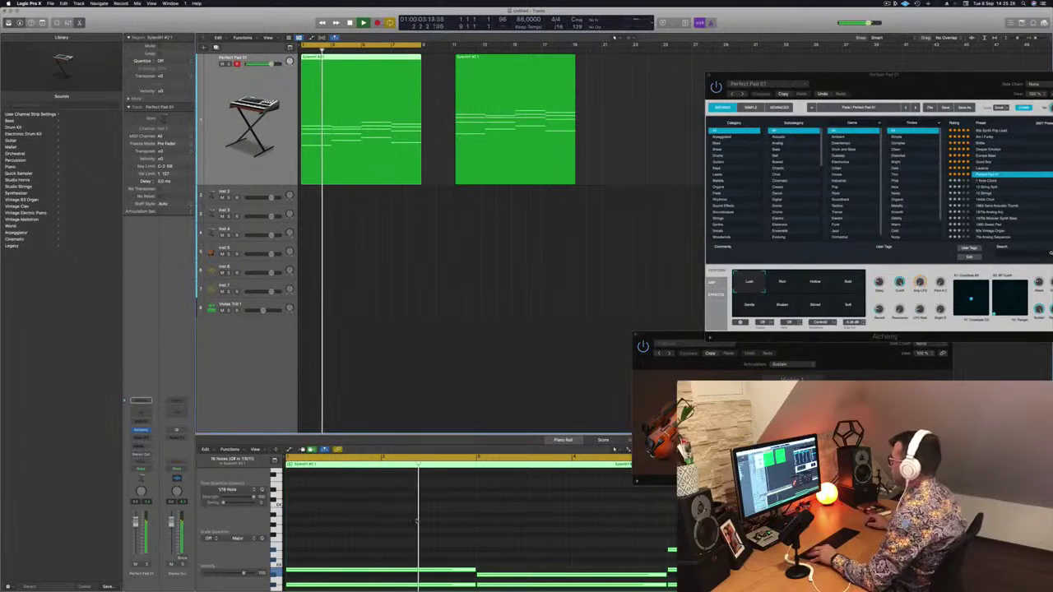
scroll(417, 522, down, 5)
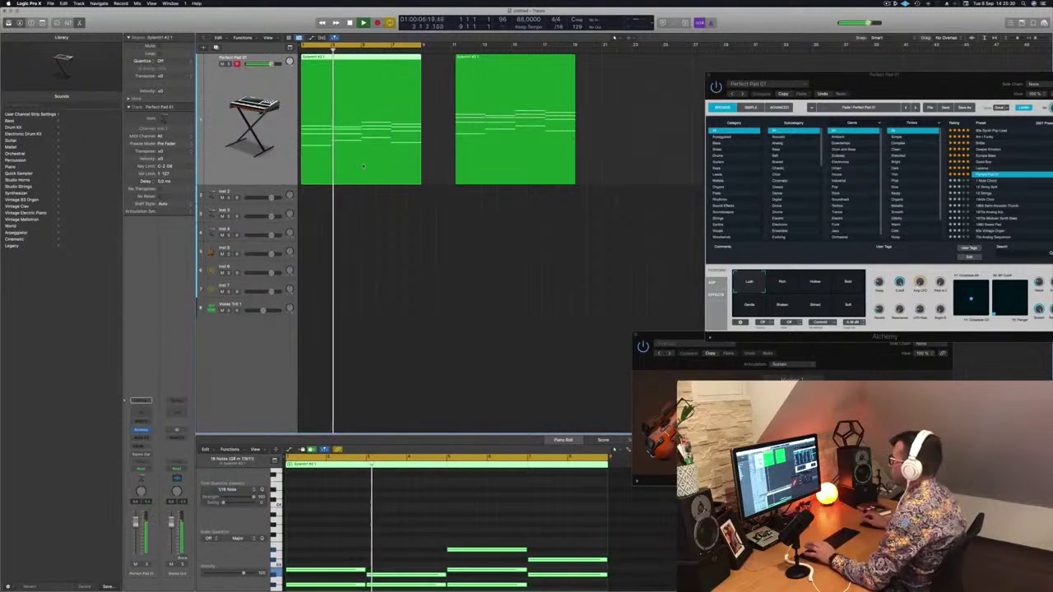
scroll(363, 160, down, 4)
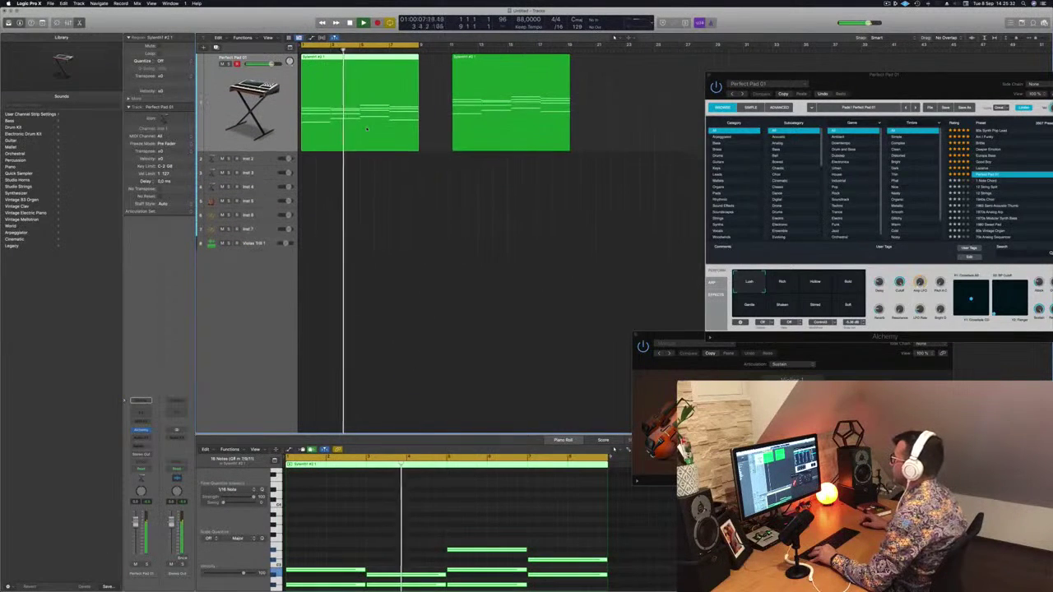
scroll(465, 536, down, 4)
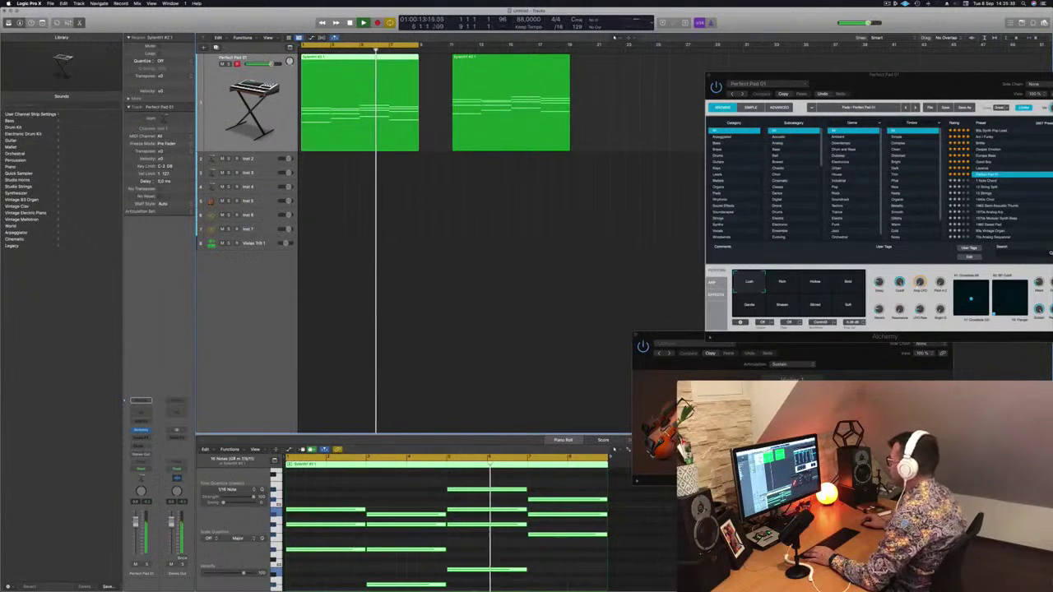
scroll(424, 324, down, 5)
scroll(333, 216, up, 2)
key(space)
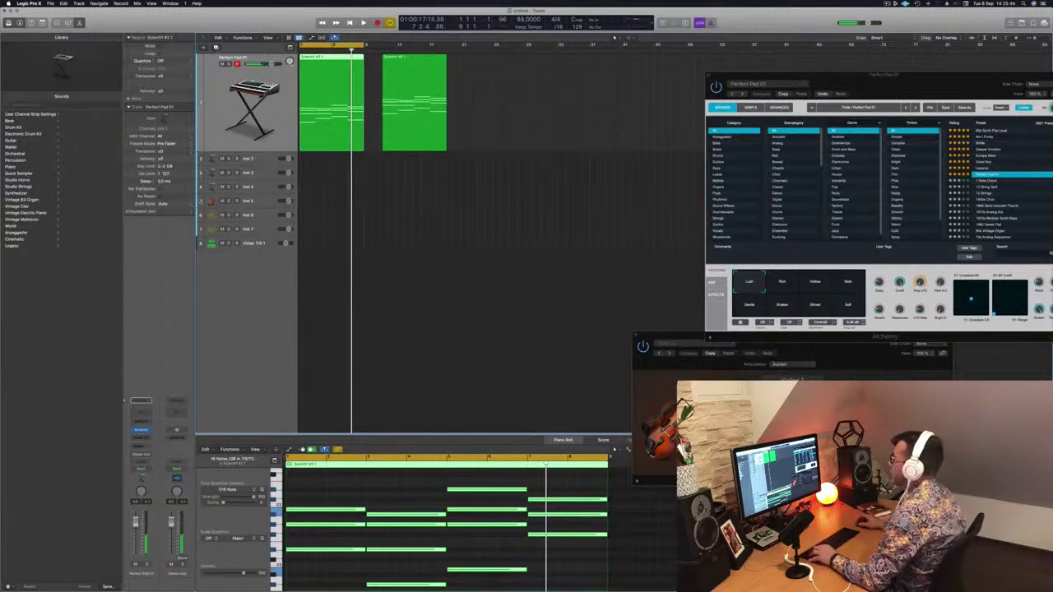
Duplicate the Perfect Pad 01 track and copy the first pad region onto the new track at bar 1.
key(super+d)
drag(323, 123, 322, 172)
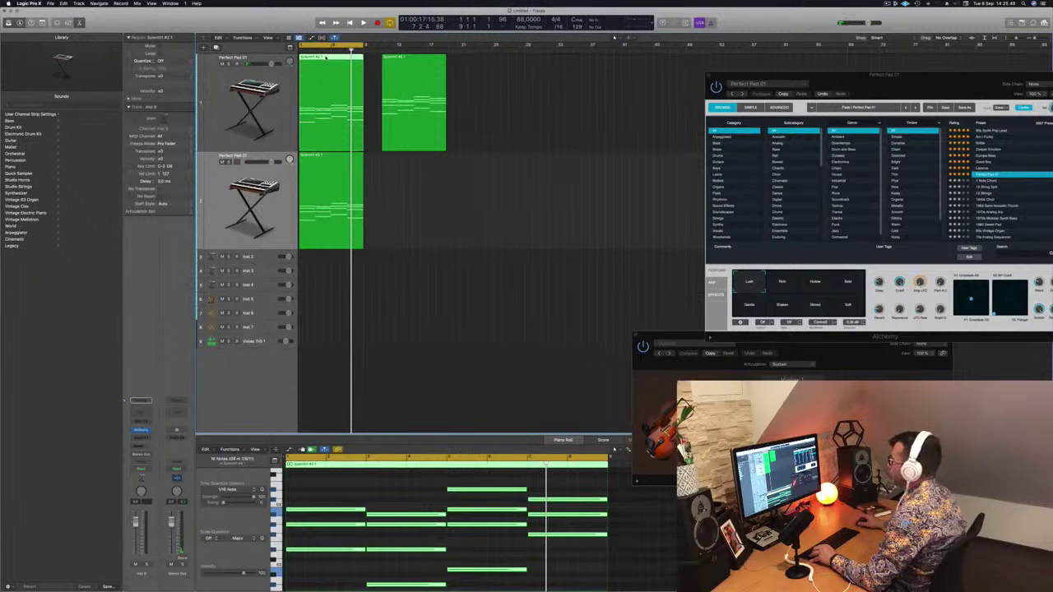
Transpose all notes of the original region on the first pad track up one octave and start playback.
click(381, 491)
key(super+a)
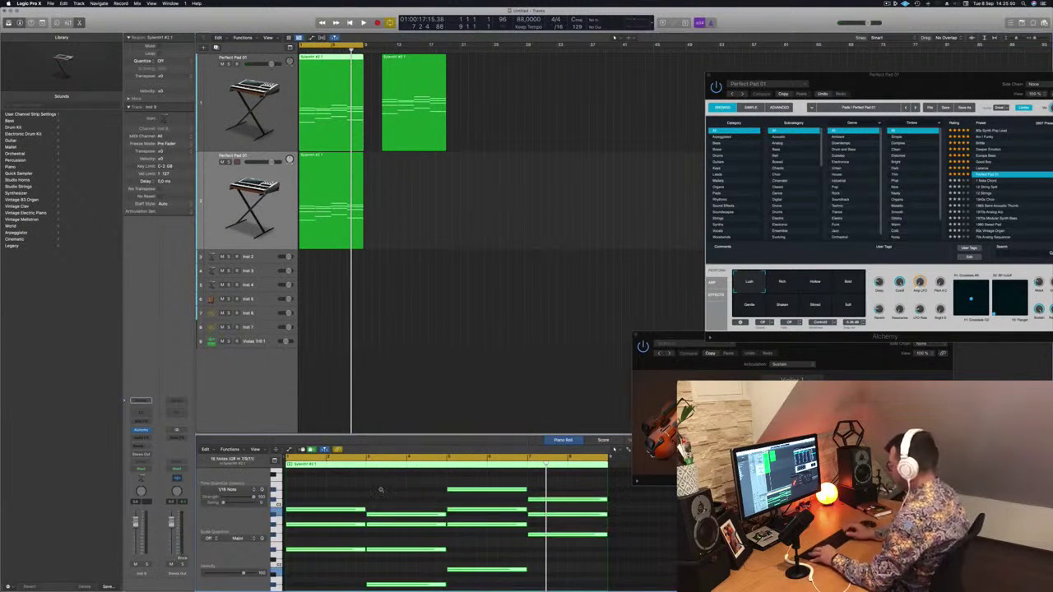
key(alt+shift+Up)
key(space)
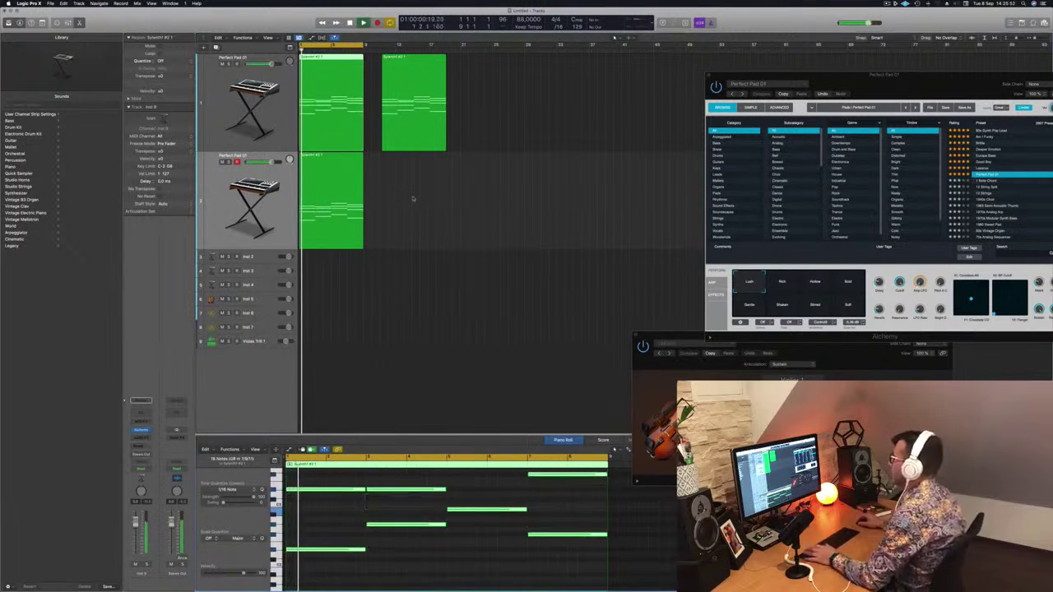
Lower the volume of both pad tracks and compare the blend with the duplicate track muted and unmuted.
click(263, 221)
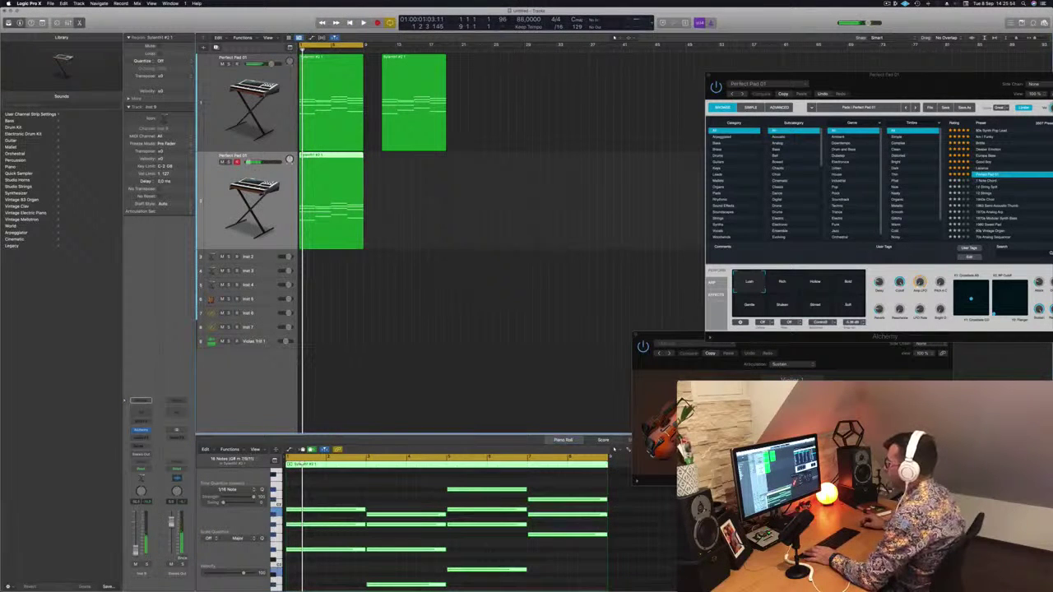
key(Up)
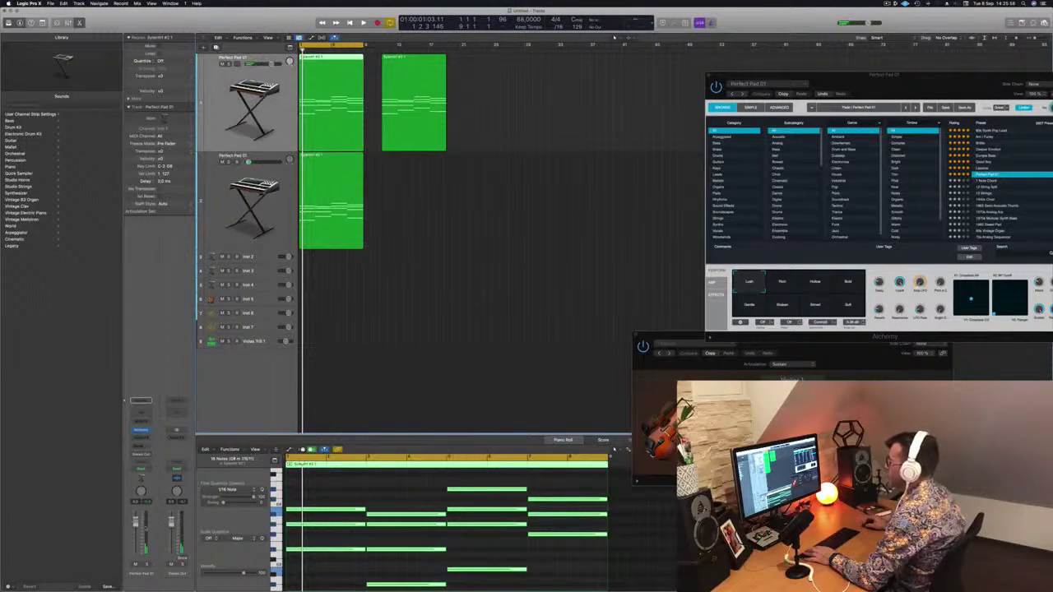
key(space)
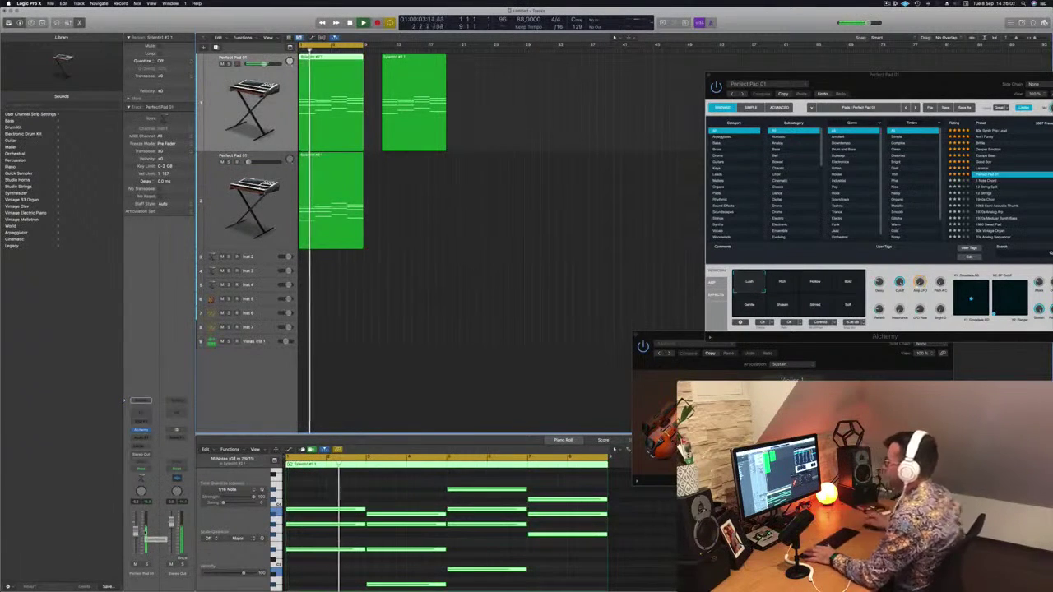
key(Down)
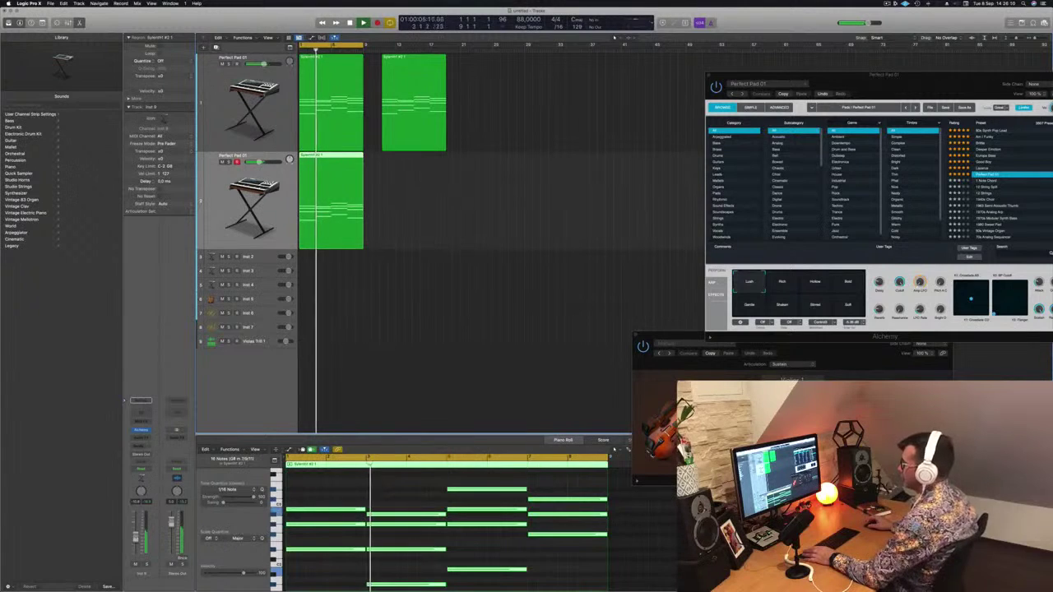
click(135, 566)
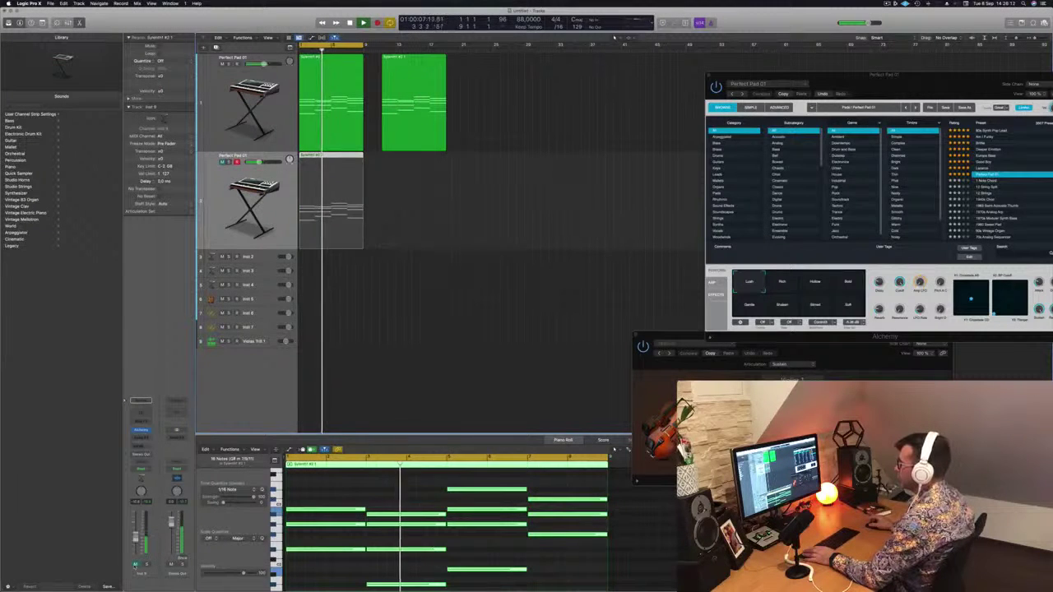
key(m)
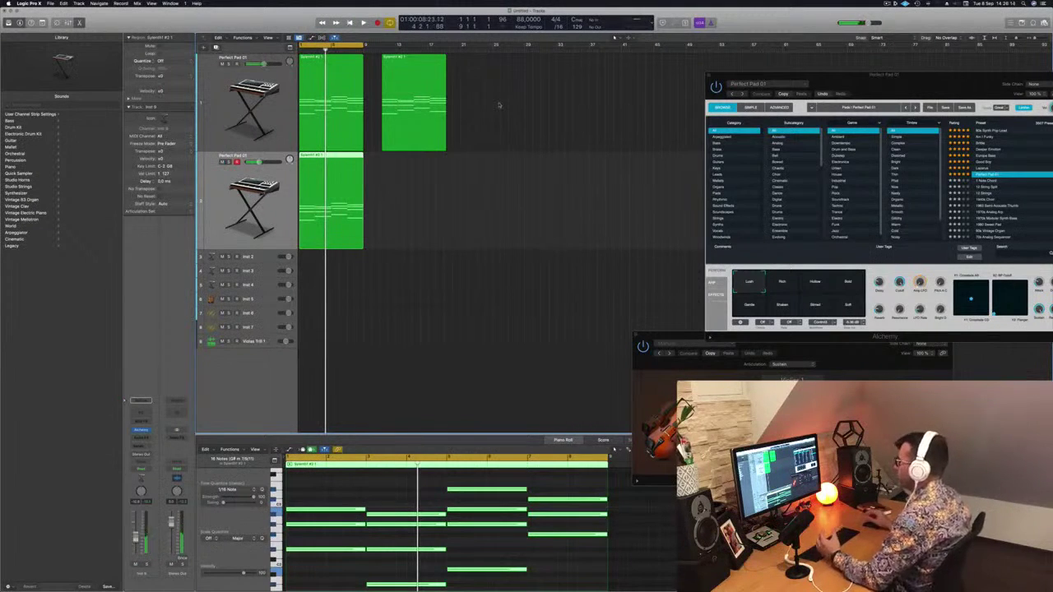
Move the spare pad region on the first track out to about bar 23 and play the two layered pads from the start.
click(409, 61)
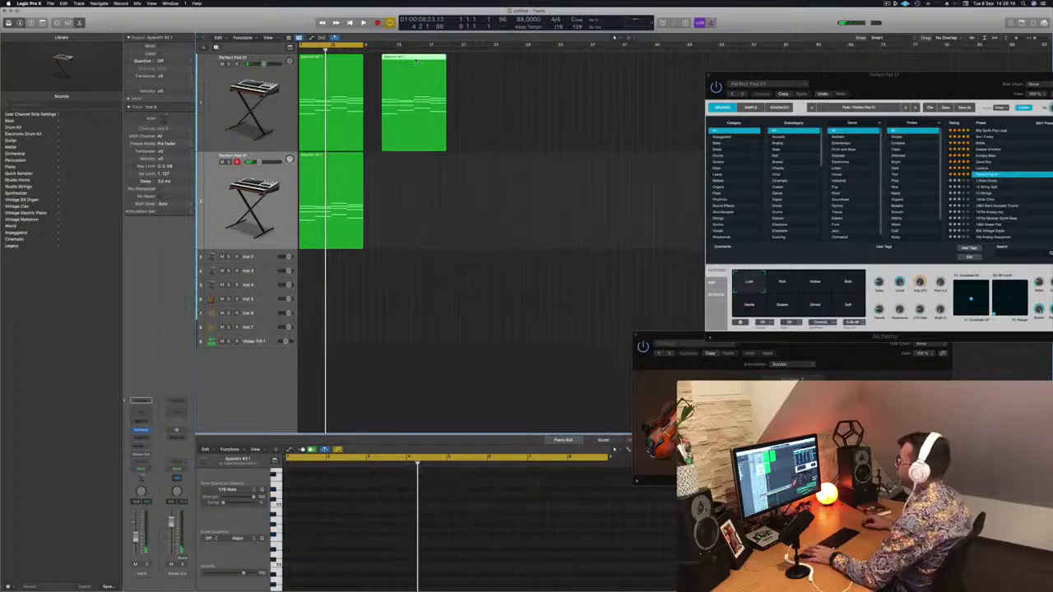
drag(409, 60, 502, 63)
key(Return)
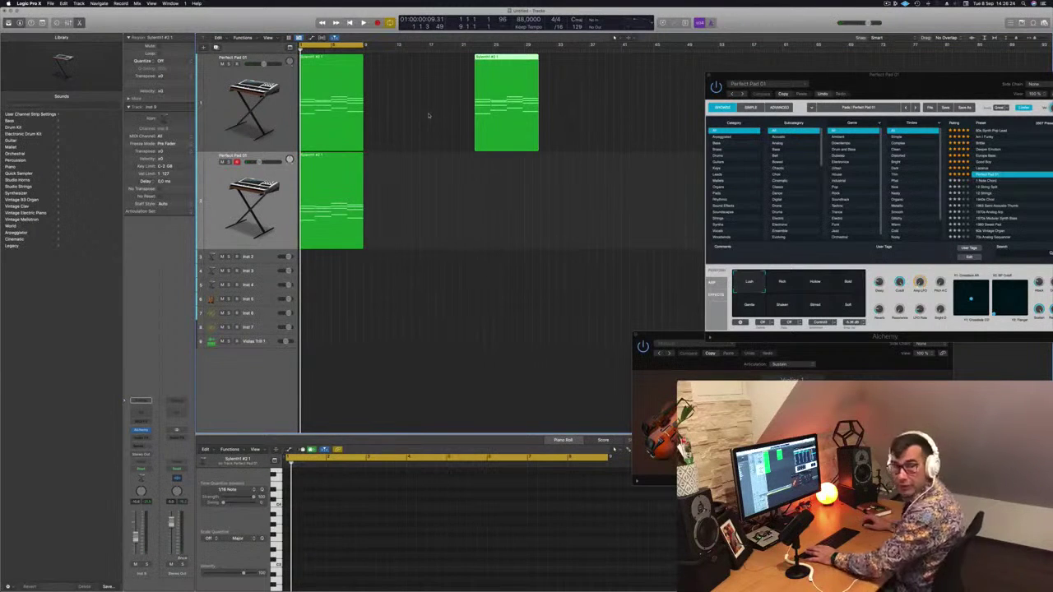
click(427, 115)
key(space)
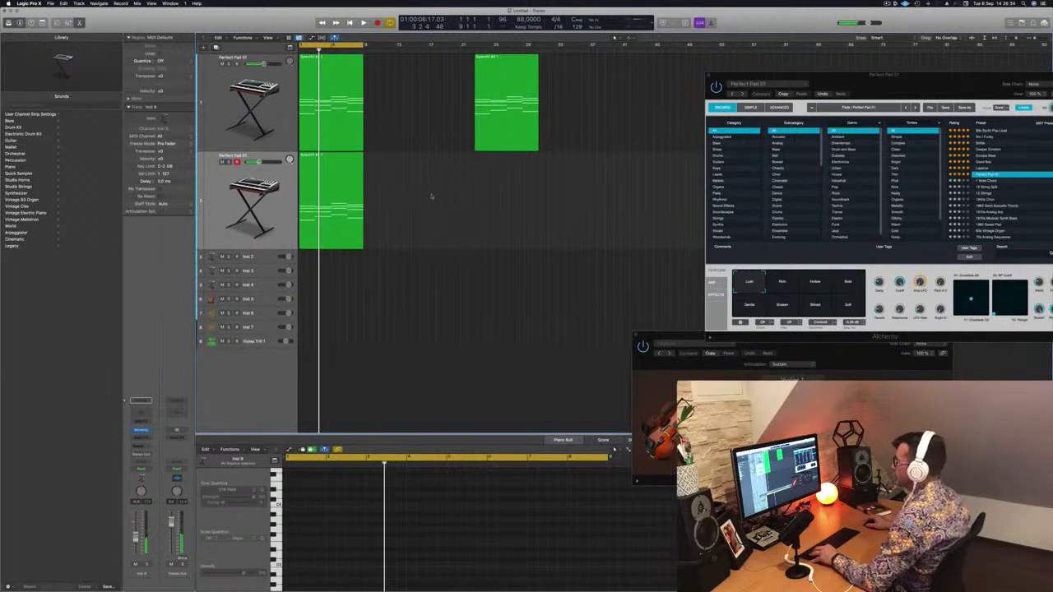
Copy the spare pad region from bar 23 to bar 1 on the Inst 5 strings track and select that track.
scroll(432, 197, down, 3)
click(335, 157)
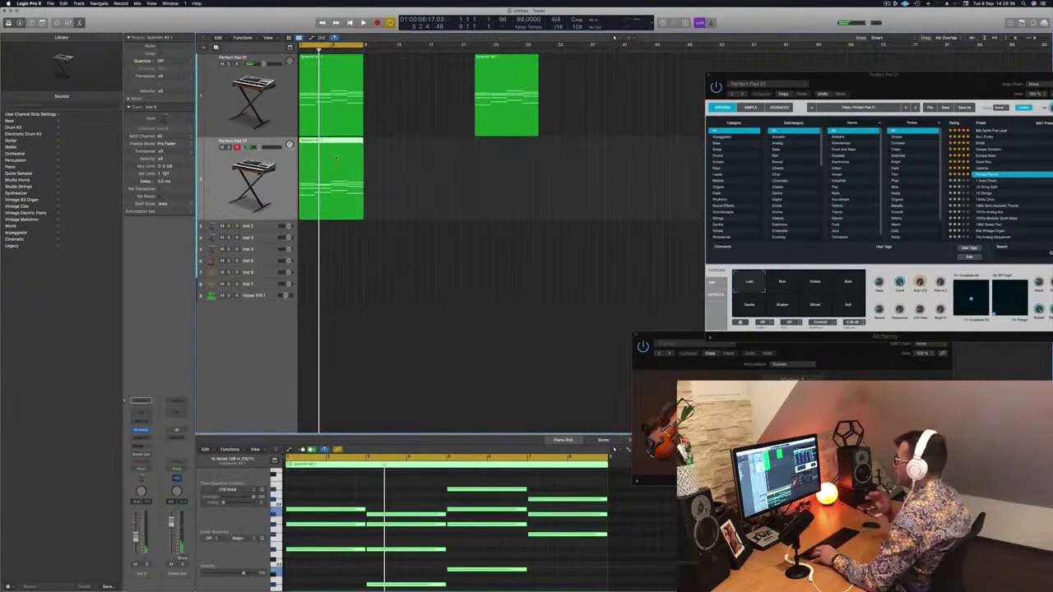
click(501, 63)
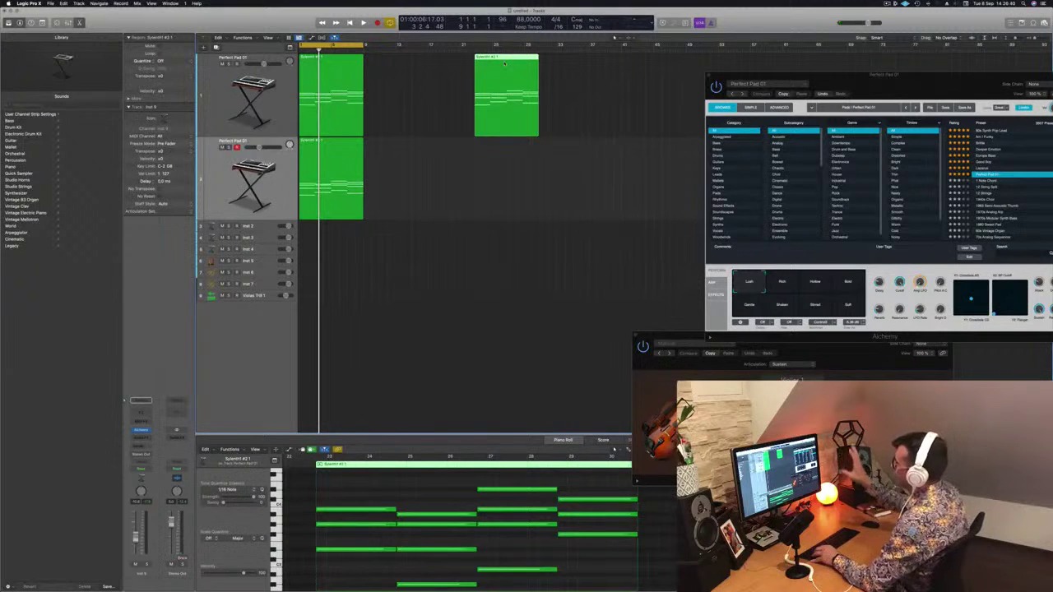
drag(505, 62, 329, 264)
click(258, 262)
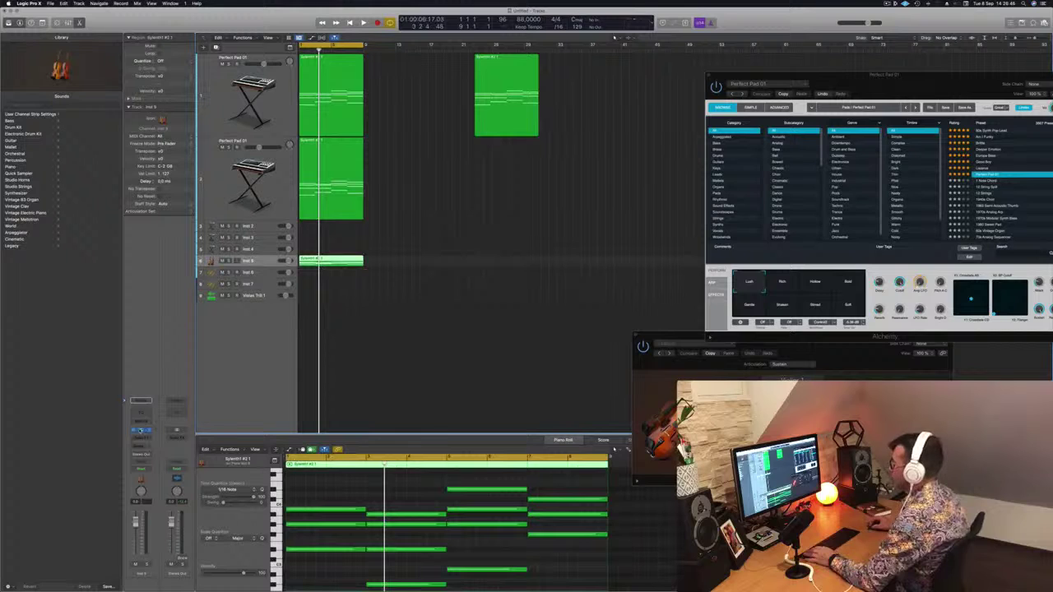
Open the Studio Strings instrument of the Inst 5 track and enlarge that track in the arrangement.
click(140, 430)
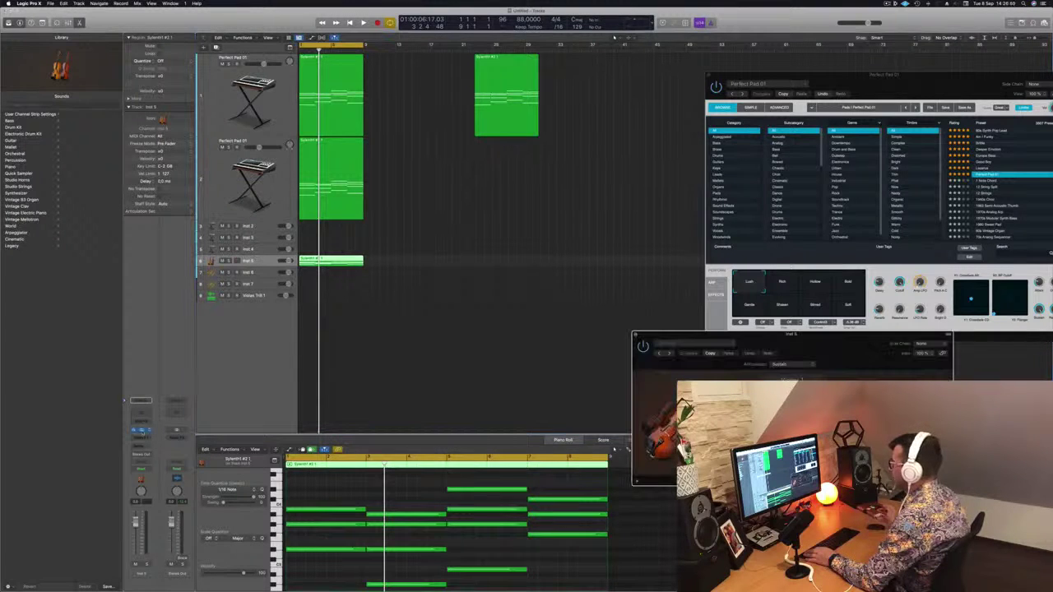
drag(825, 339, 630, 175)
click(265, 271)
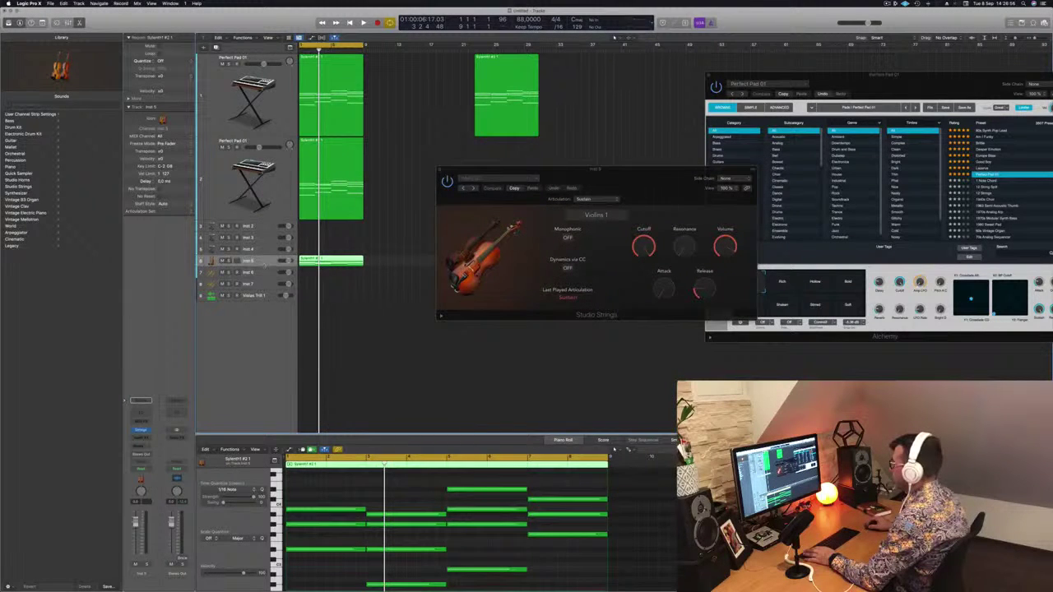
key(ctrl+z)
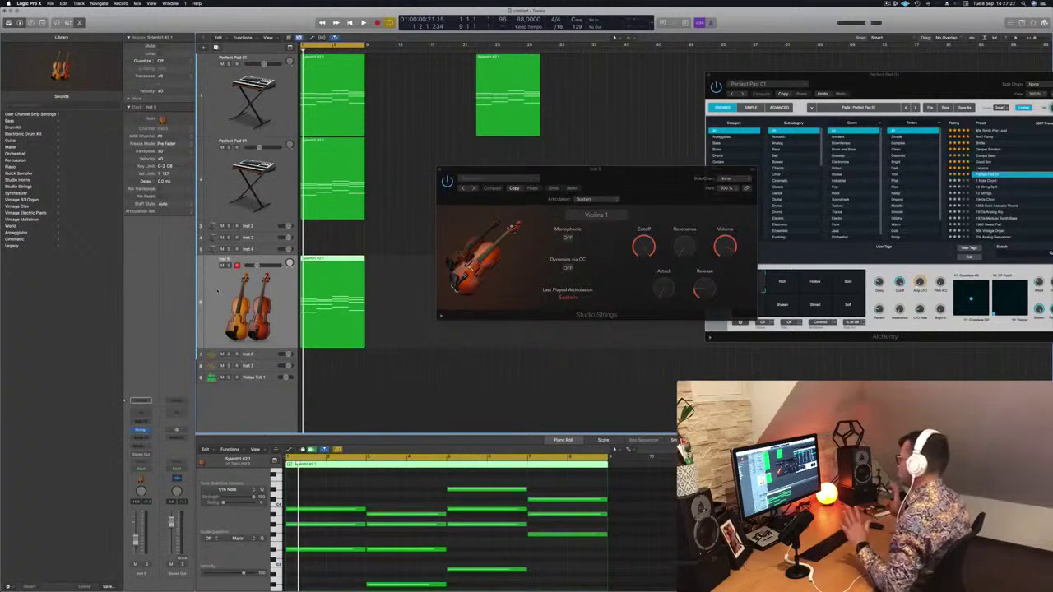
key(space)
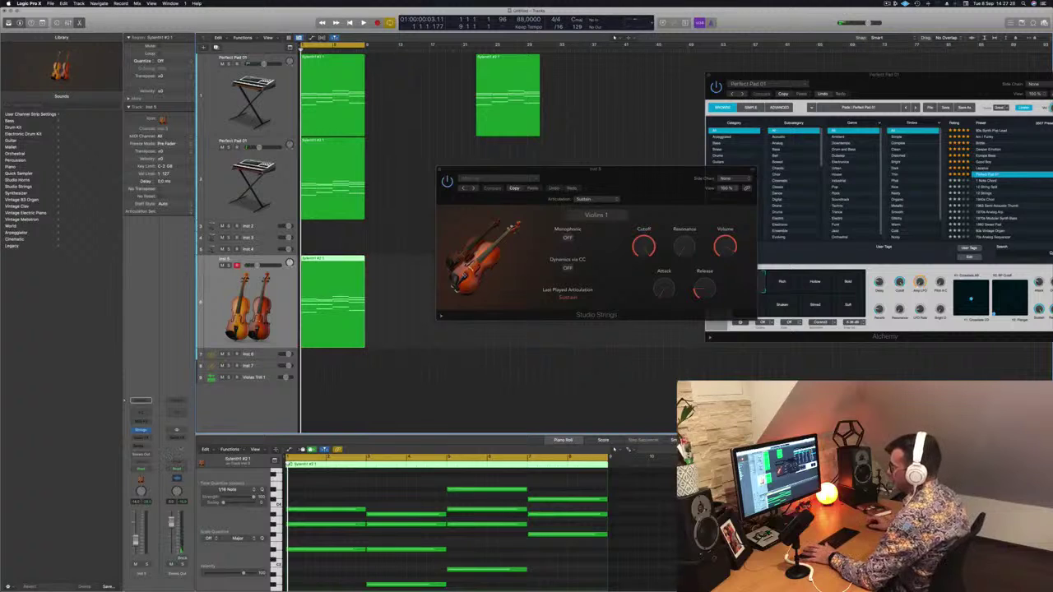
Add a send to Bus 1 on the Inst 5 strings track.
click(169, 456)
mouse_move(163, 455)
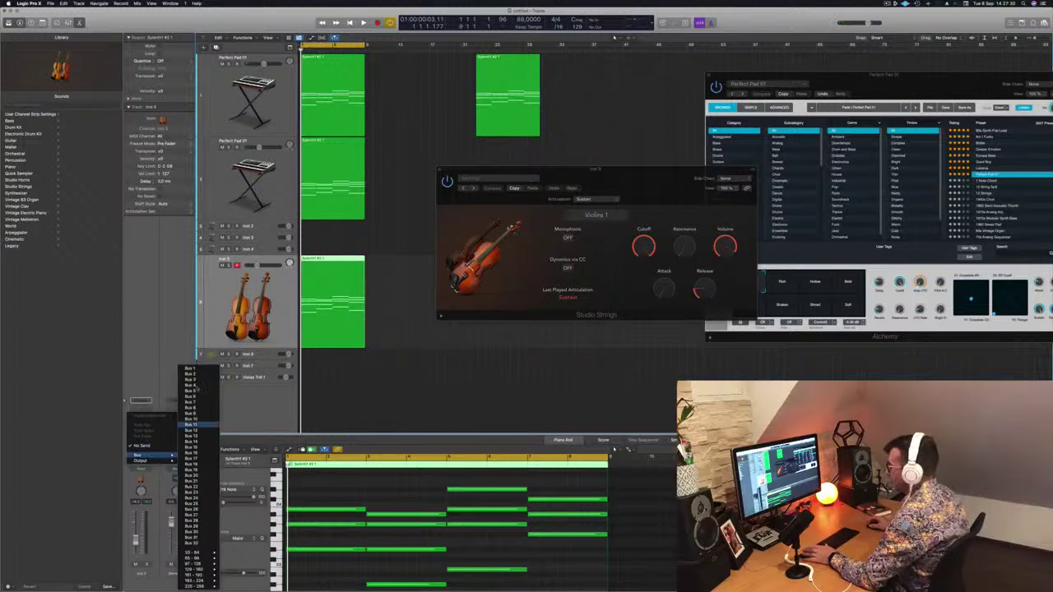
click(196, 369)
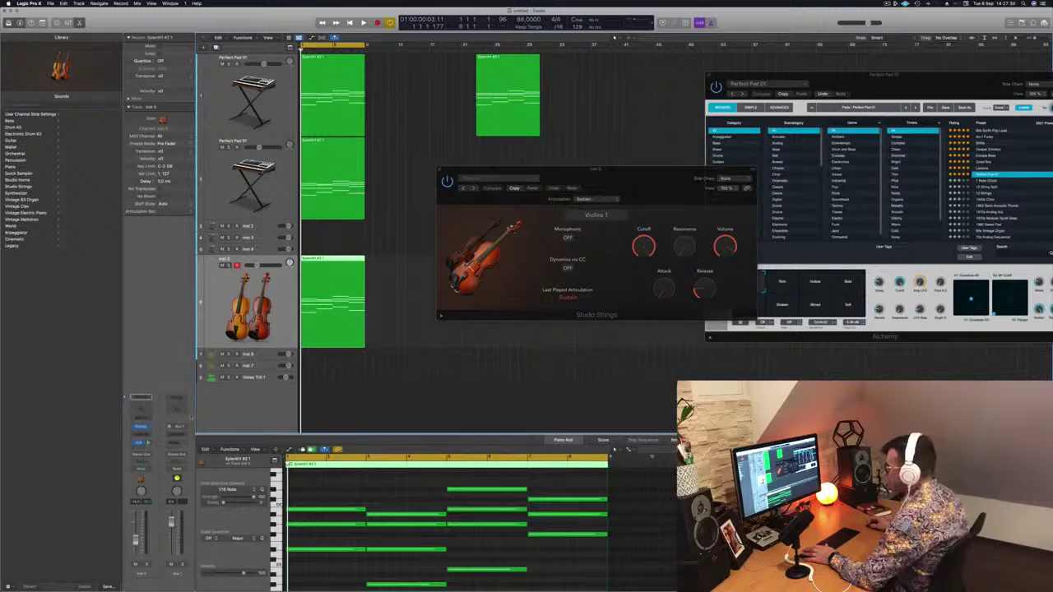
Insert a stereo SilverVerb on the Bus 1 aux channel and load the preset with 92% reflectivity and size 162.
click(172, 433)
mouse_move(188, 564)
mouse_move(182, 546)
mouse_move(238, 557)
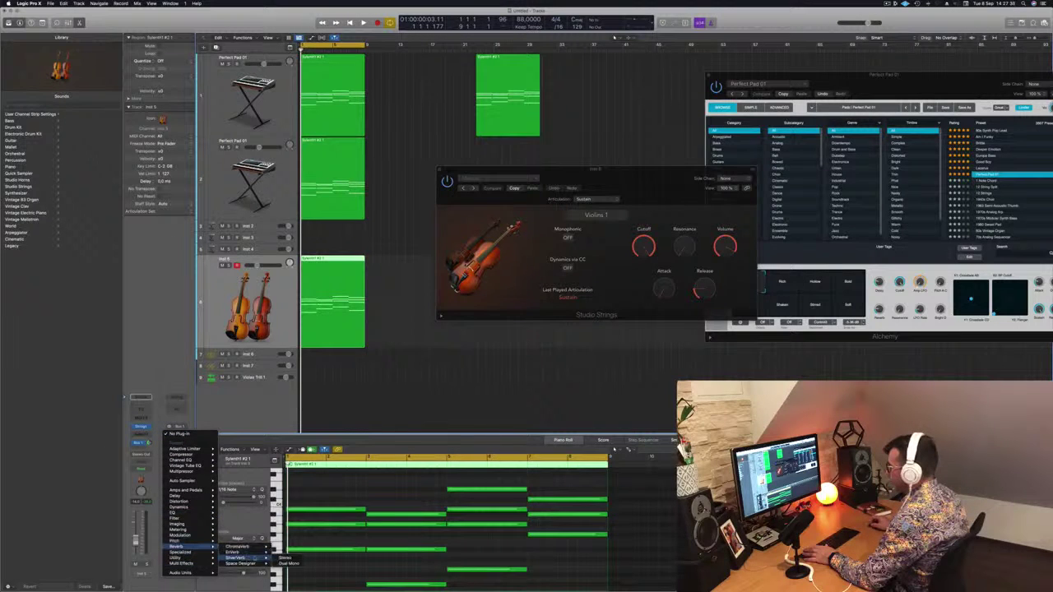
click(285, 557)
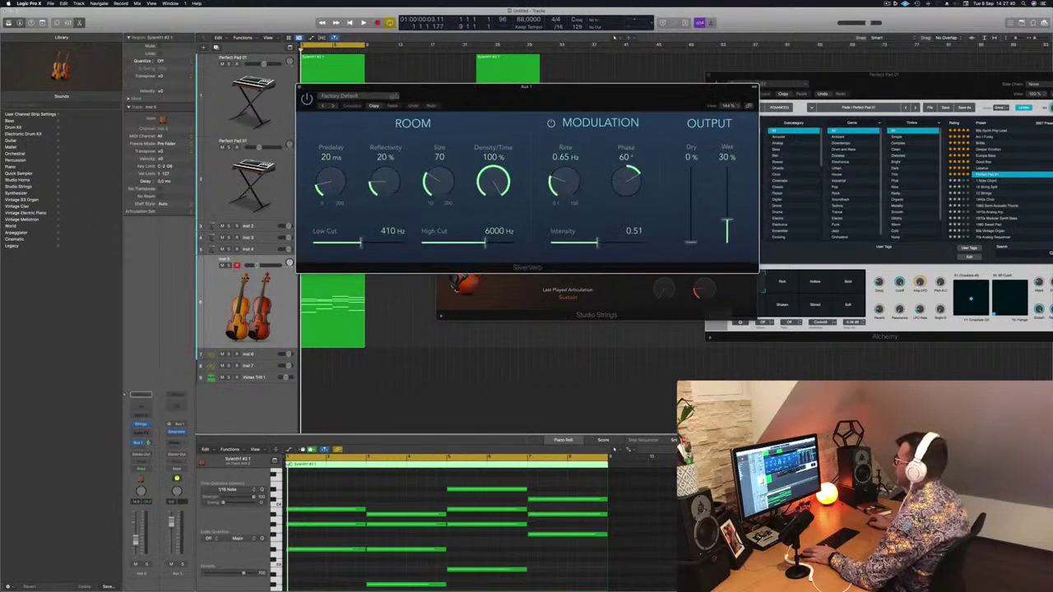
click(354, 96)
click(354, 216)
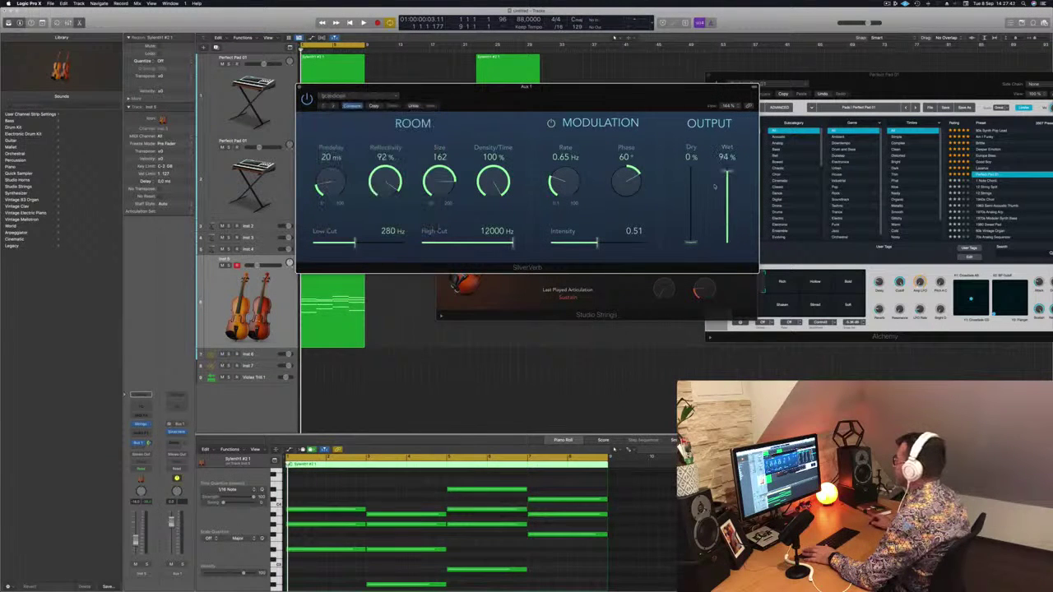
Set the SilverVerb's wet output to 100%, close the reverb and play the progression.
drag(727, 171, 733, 131)
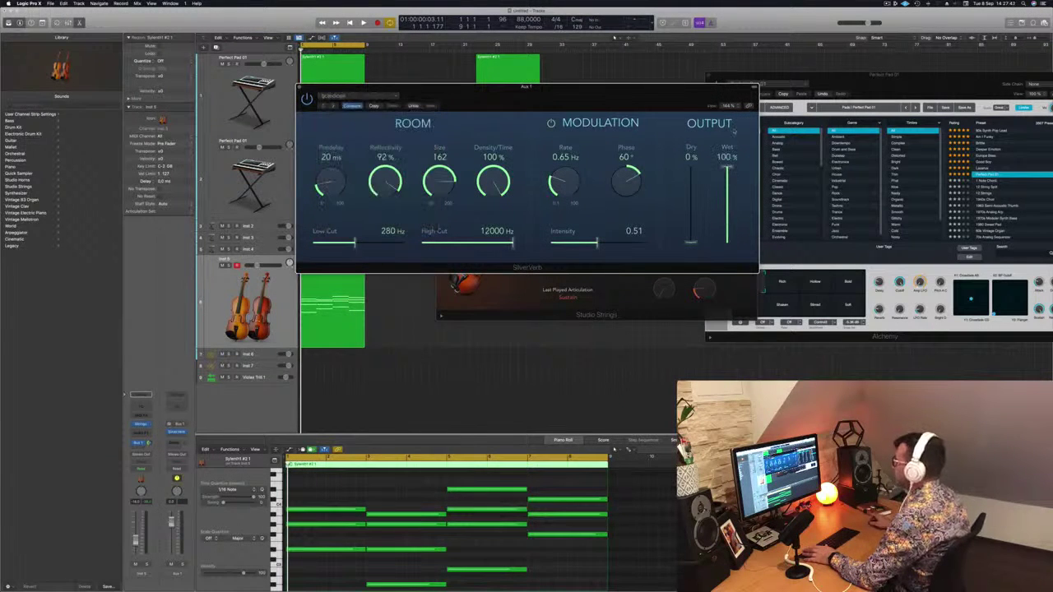
click(300, 89)
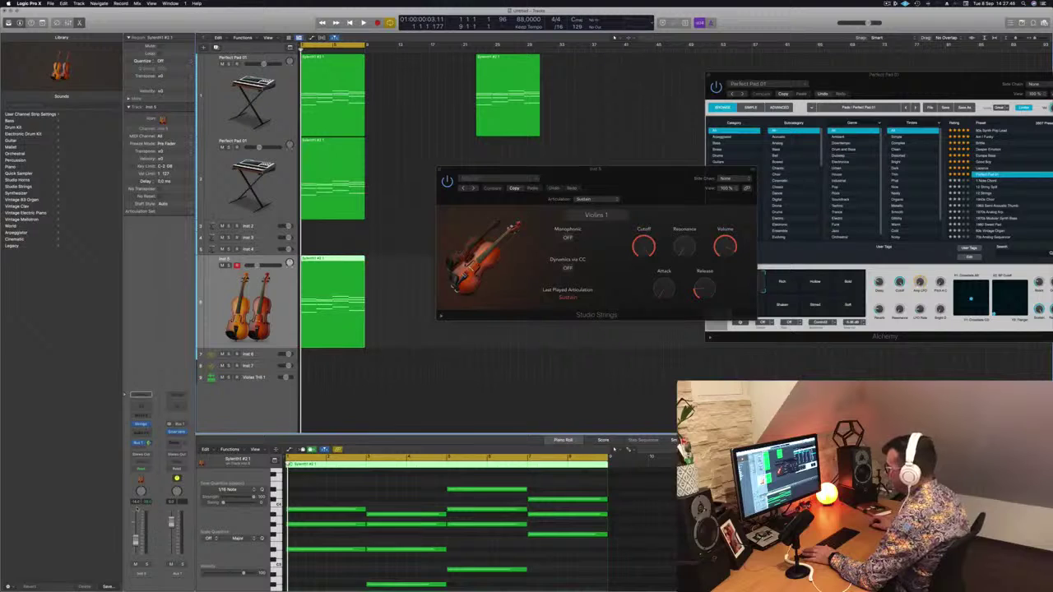
key(space)
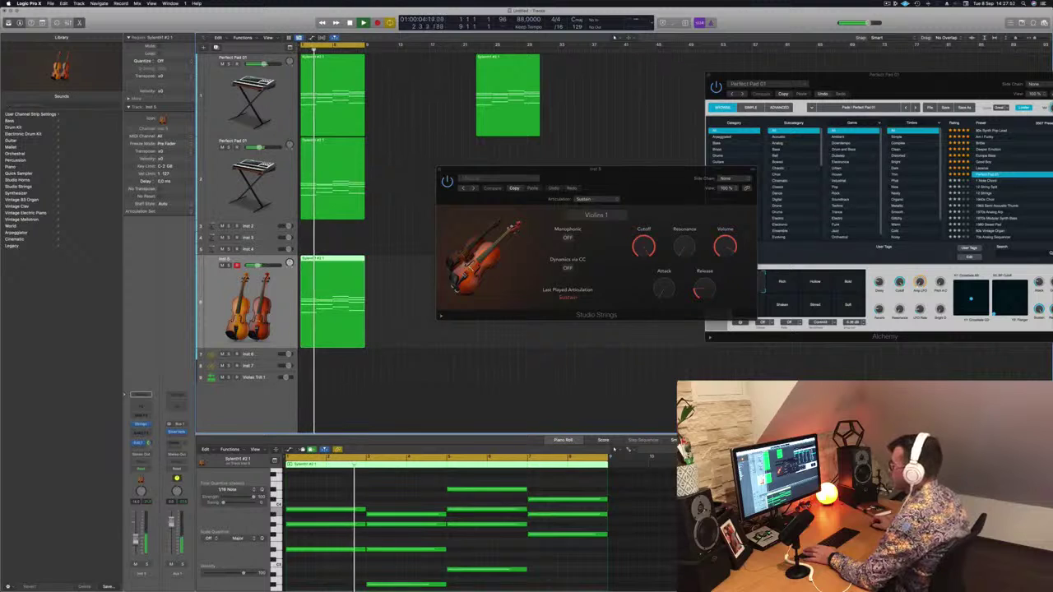
Apply a 12 dB/Oct low cut at 1020 Hz in the Channel EQ of the Inst 5 strings track and close the EQ.
click(141, 406)
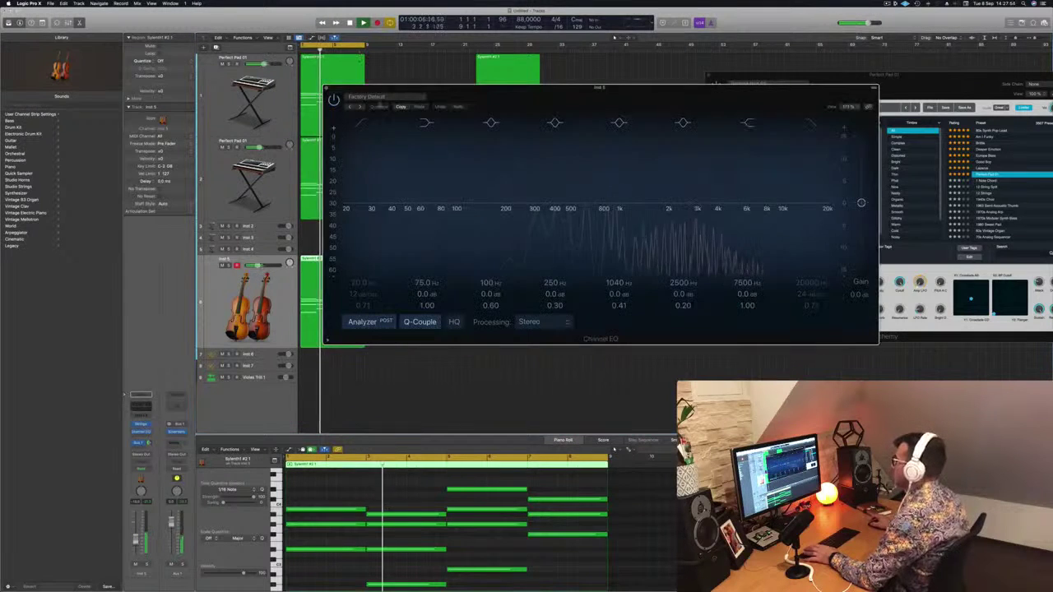
drag(558, 94, 511, 83)
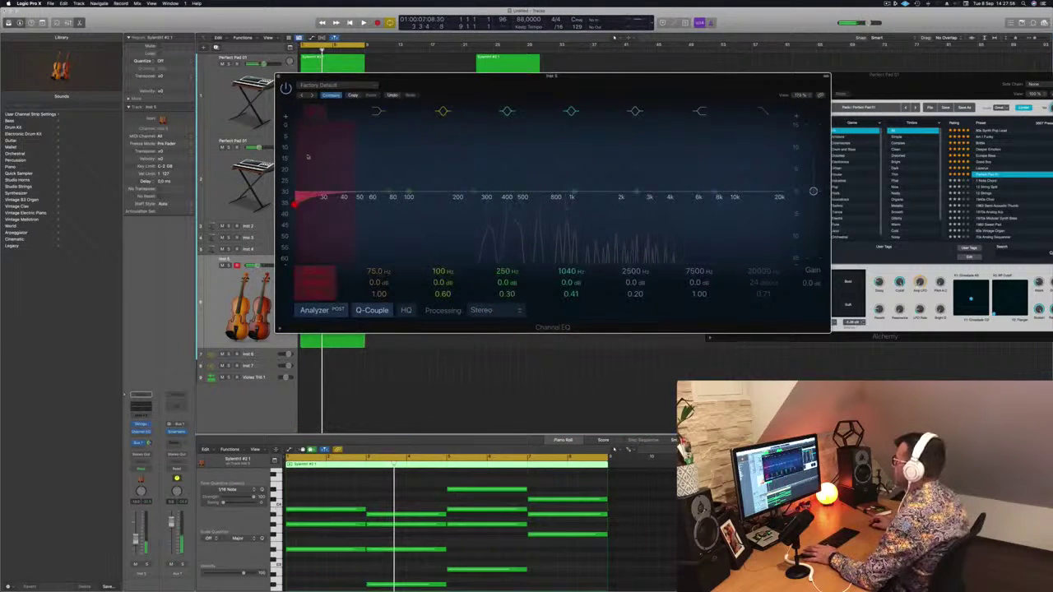
drag(535, 193, 577, 200)
key(space)
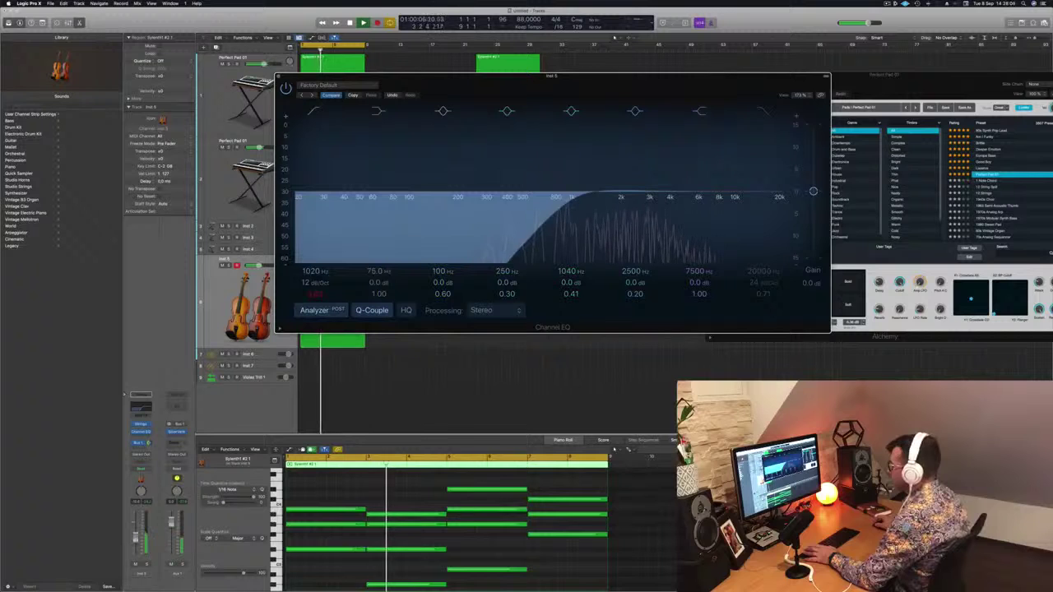
drag(378, 81, 626, 88)
click(525, 83)
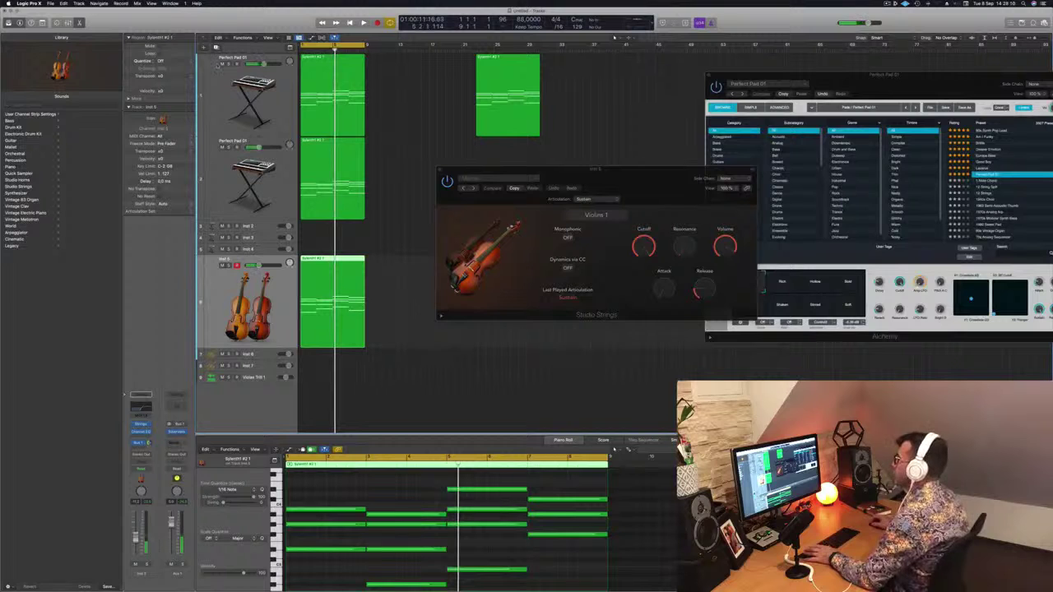
Duplicate the Inst 5 strings track with its settings and copy its bar 1 region onto the new track.
key(alt+super+n)
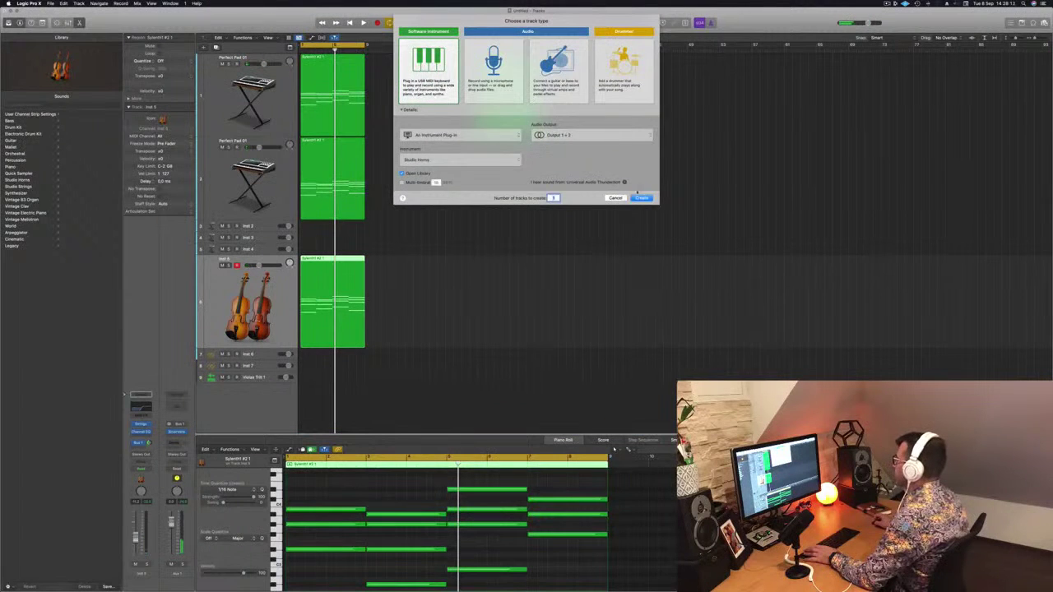
click(616, 198)
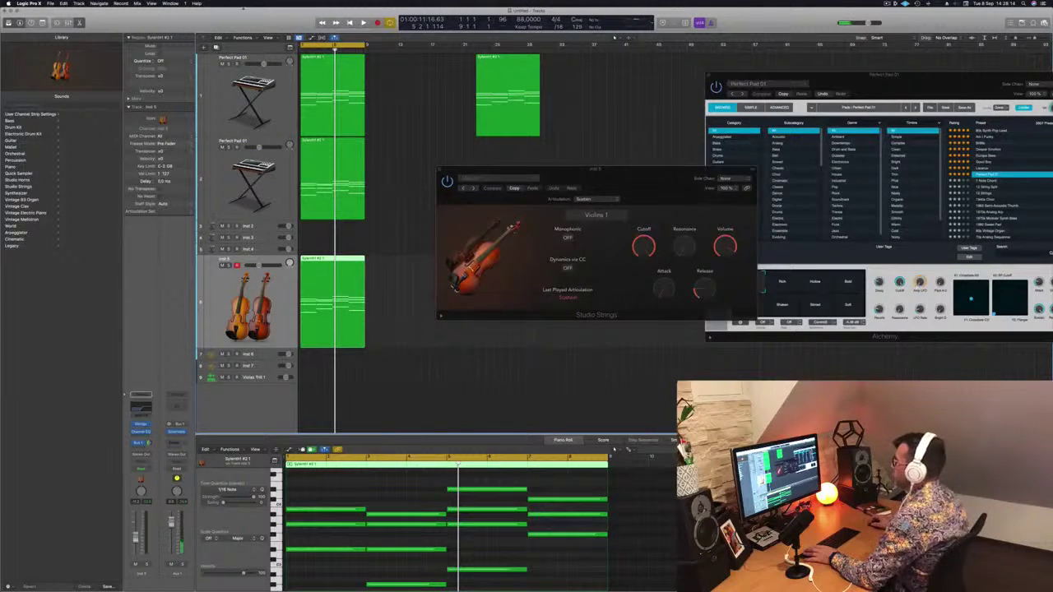
key(super+d)
drag(326, 319, 326, 326)
drag(322, 368, 322, 371)
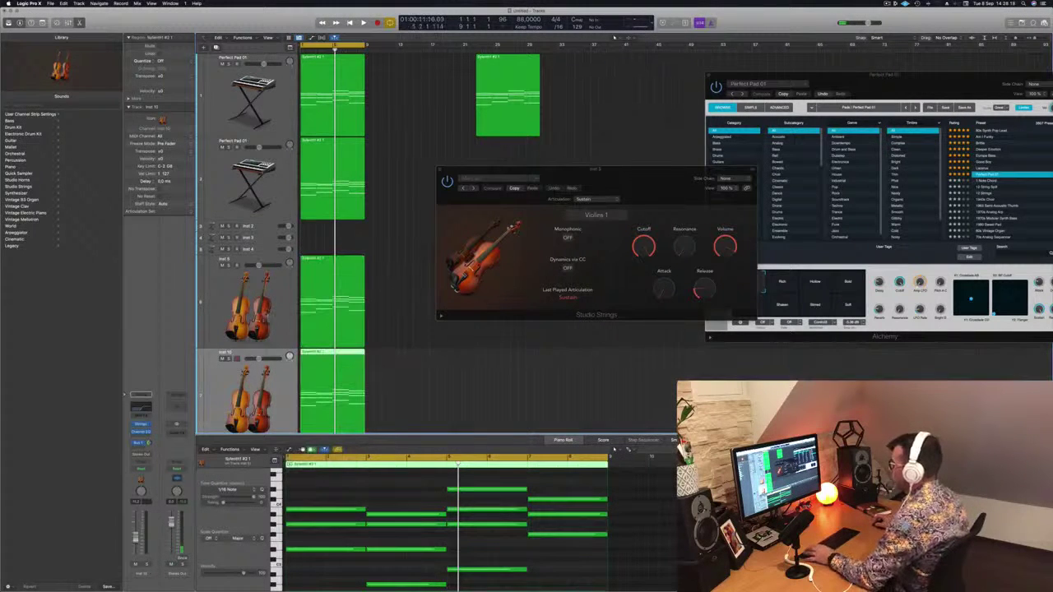
Pan the Inst 5 and Inst 10 strings tracks apart in the stereo field while the progression plays.
click(258, 295)
key(Return)
key(space)
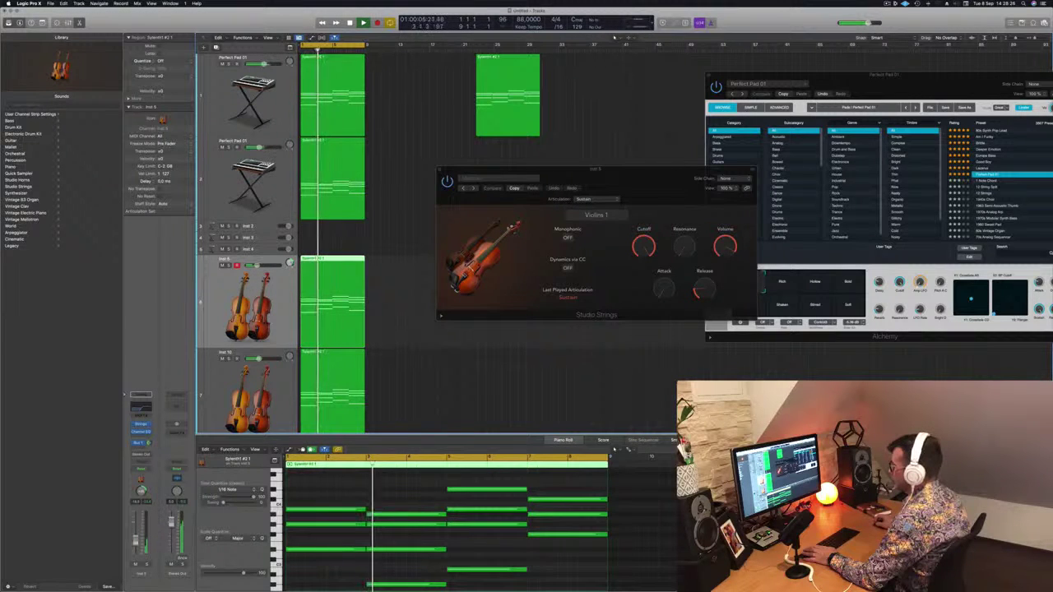
scroll(331, 247, down, 1)
click(247, 370)
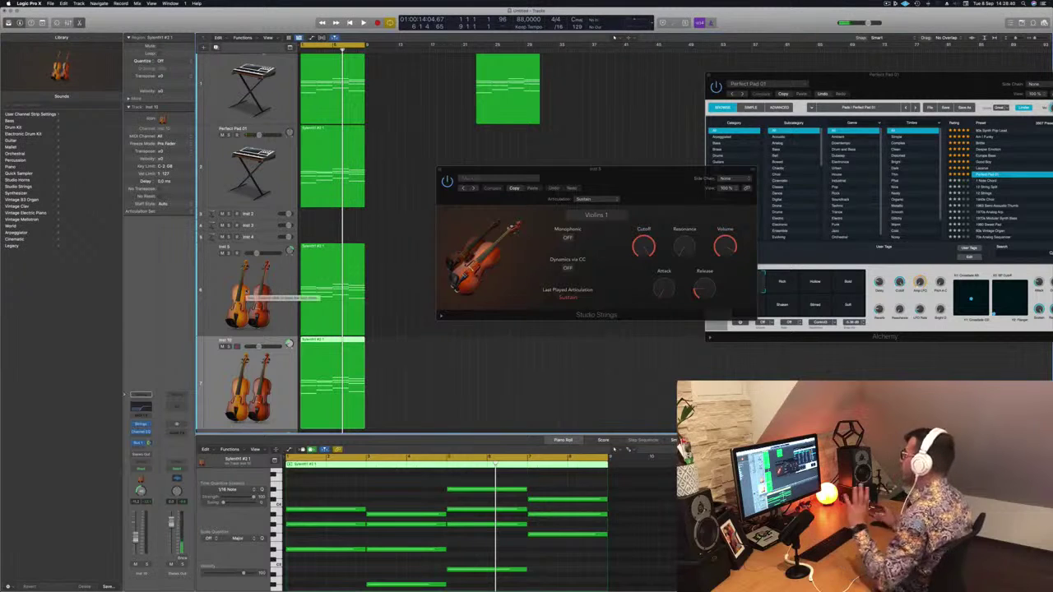
Play the progression while switching between the Inst 5 and Inst 10 strings tracks to compare the two layers.
key(space)
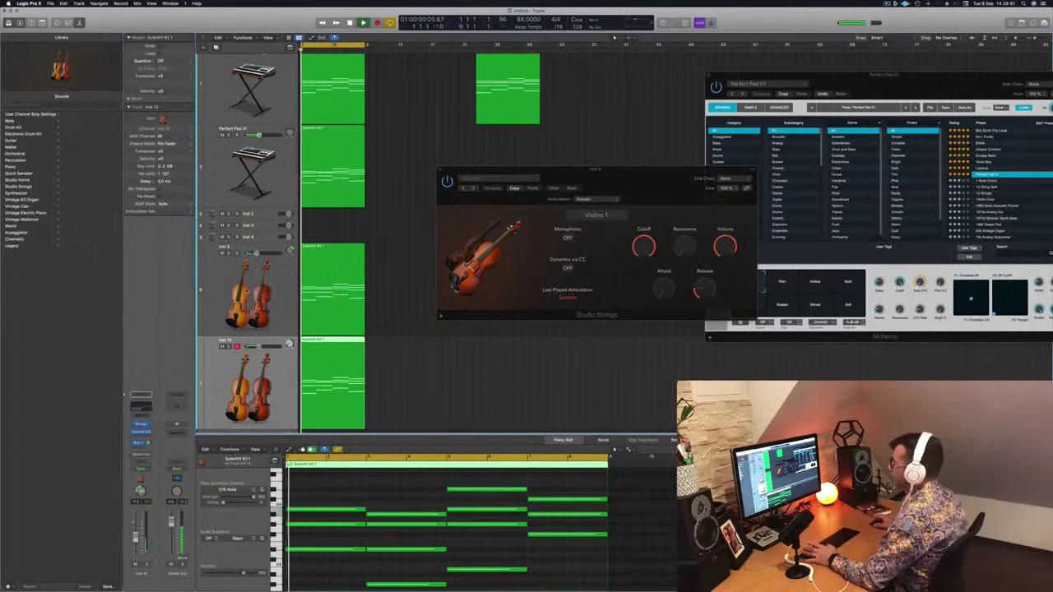
key(Up)
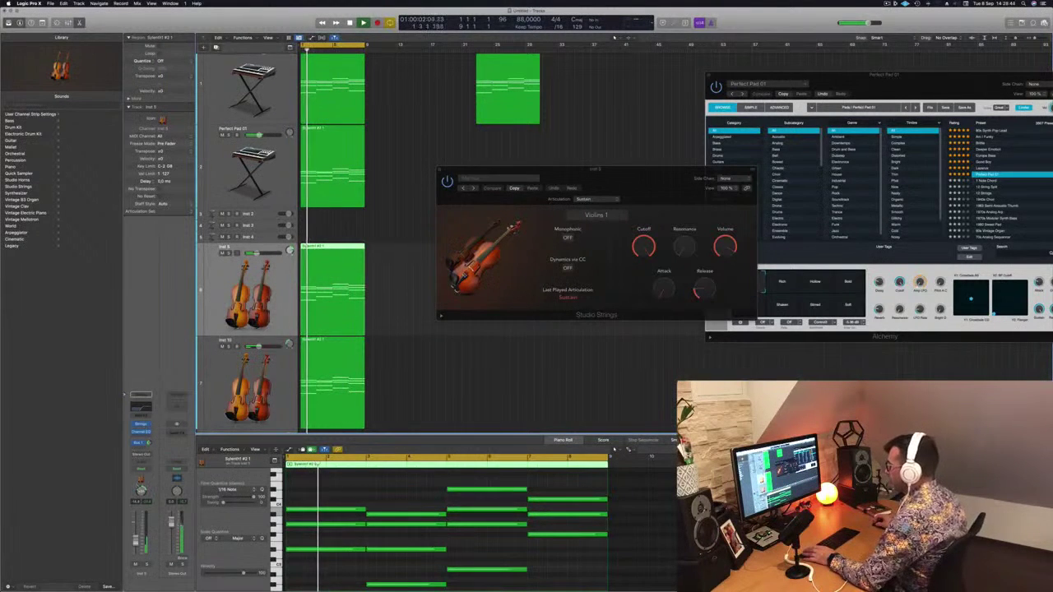
key(Down)
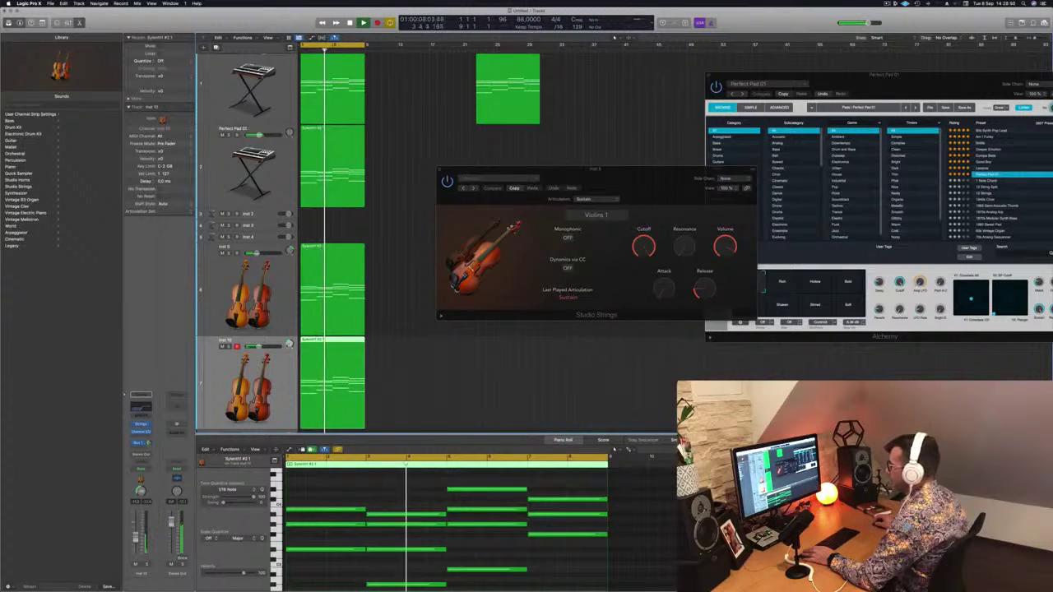
key(Up)
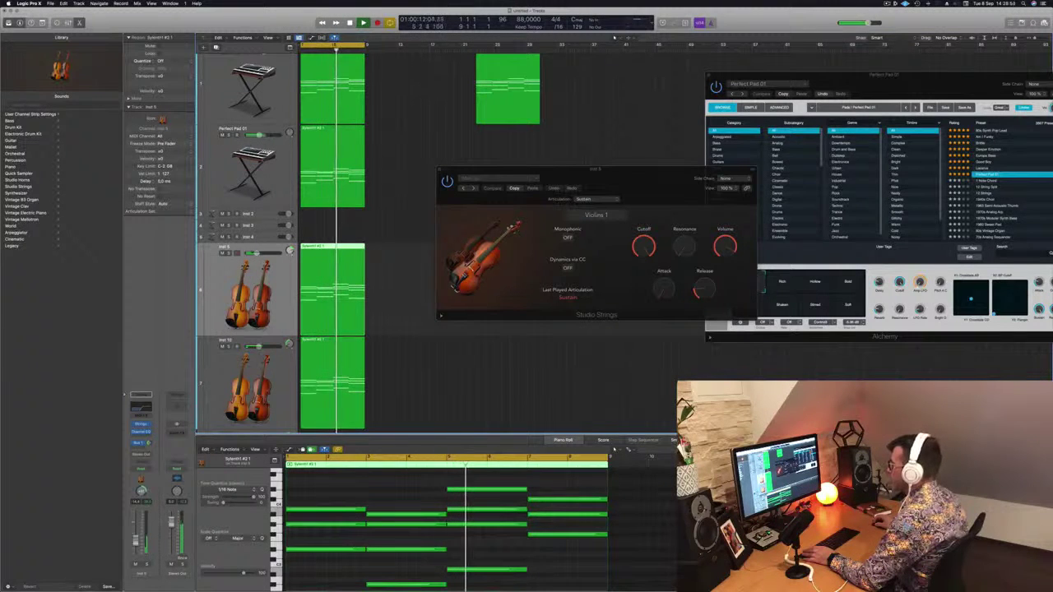
drag(629, 183, 482, 210)
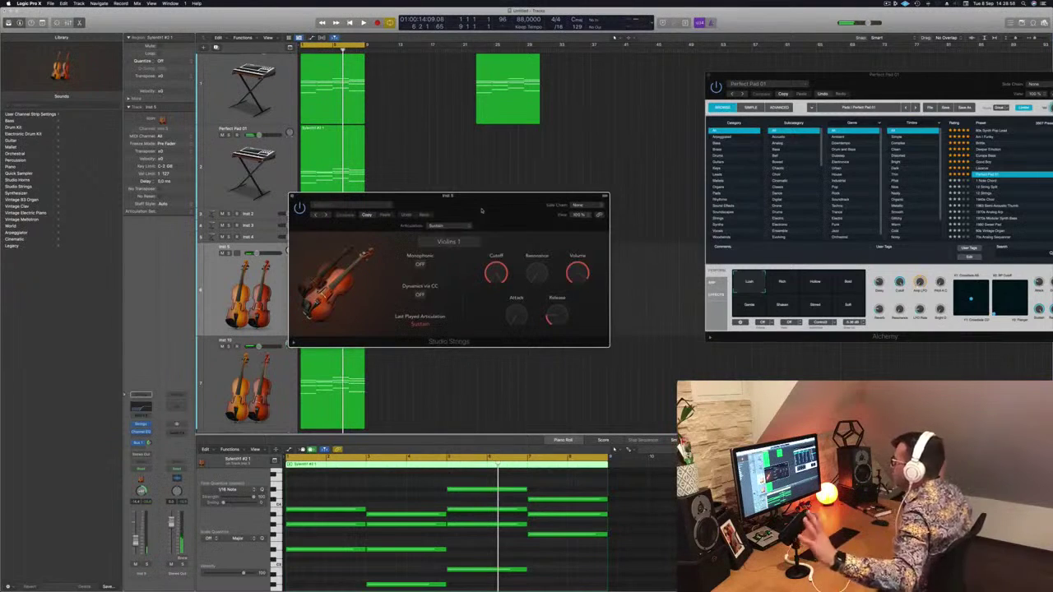
drag(481, 210, 551, 191)
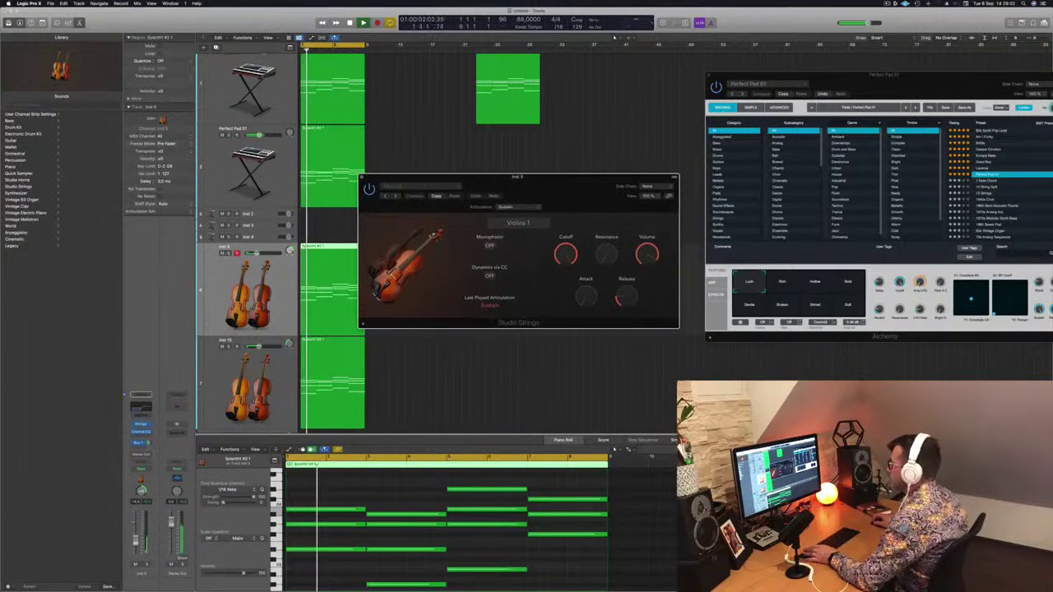
Solo the Inst 5 and Inst 10 strings tracks to hear them alone, release both solos and replay the full mix.
key(s)
click(229, 346)
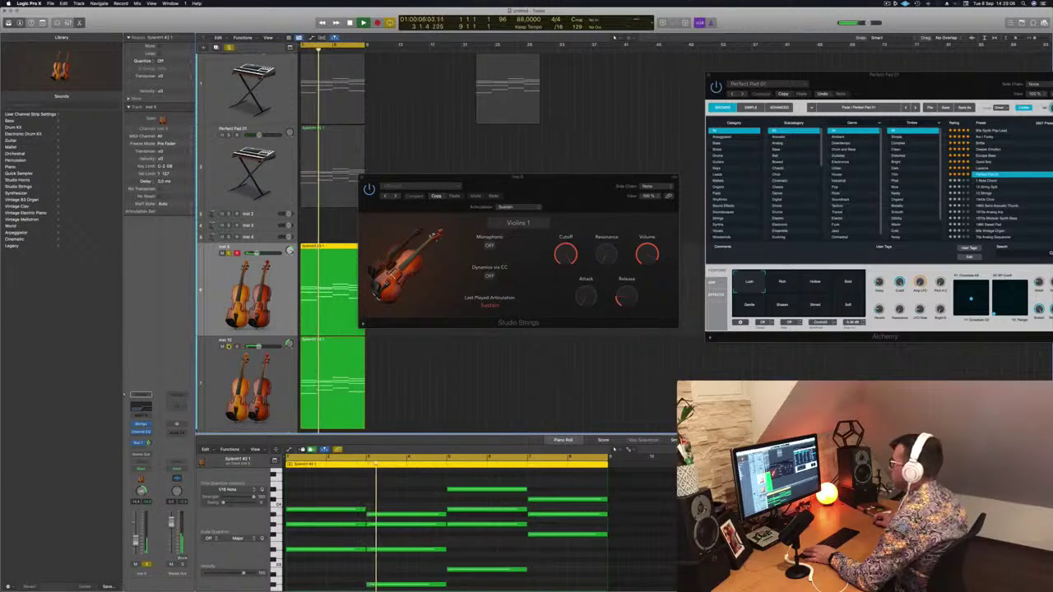
click(229, 347)
click(229, 254)
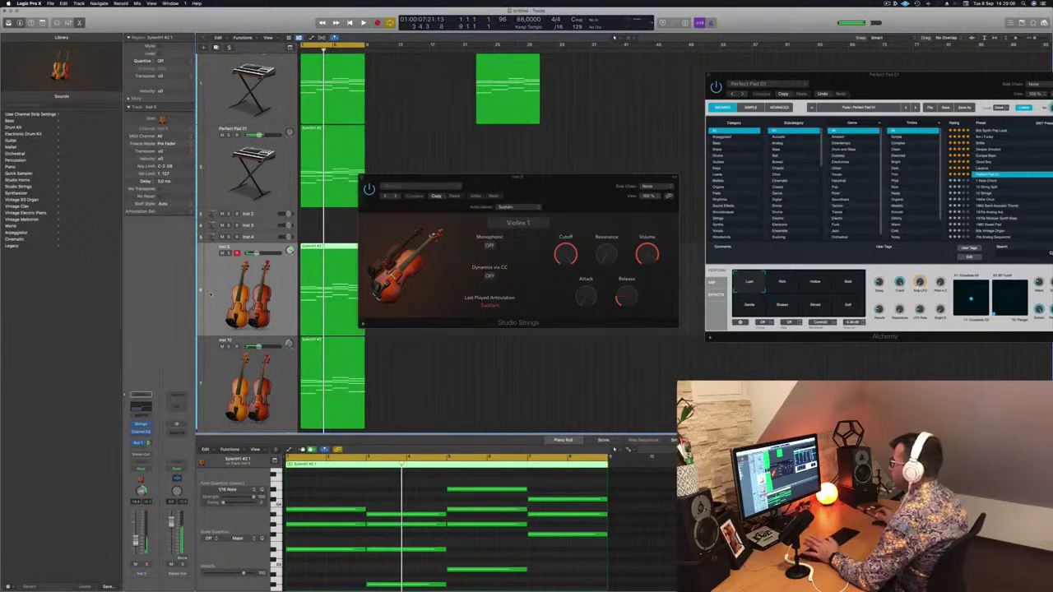
key(space)
drag(458, 176, 648, 181)
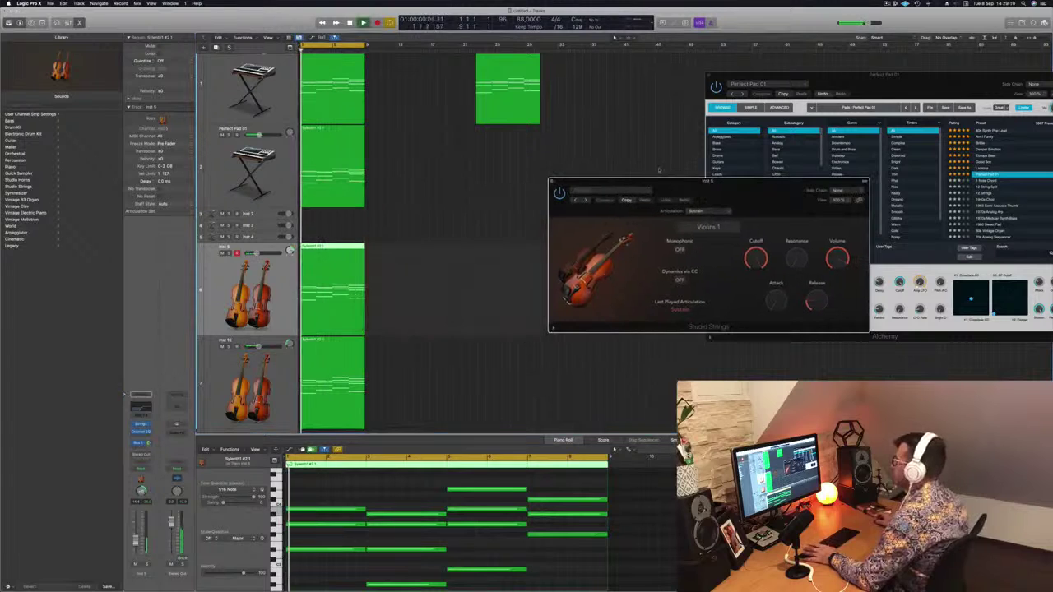
Mute the first Perfect Pad 01 track, listen to the remaining layers and reduce the track heights.
scroll(246, 74, up, 2)
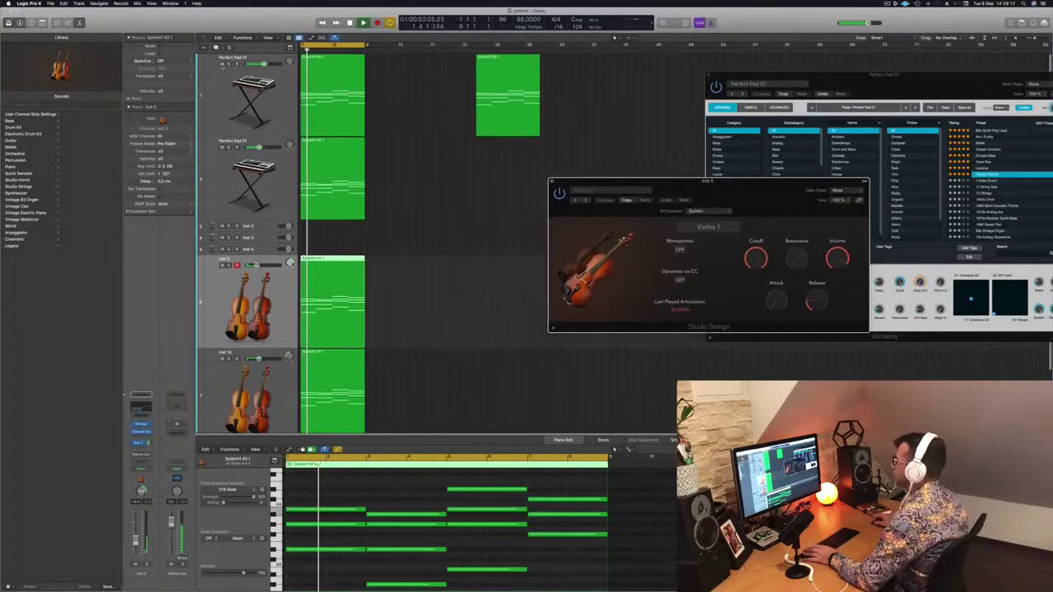
click(222, 65)
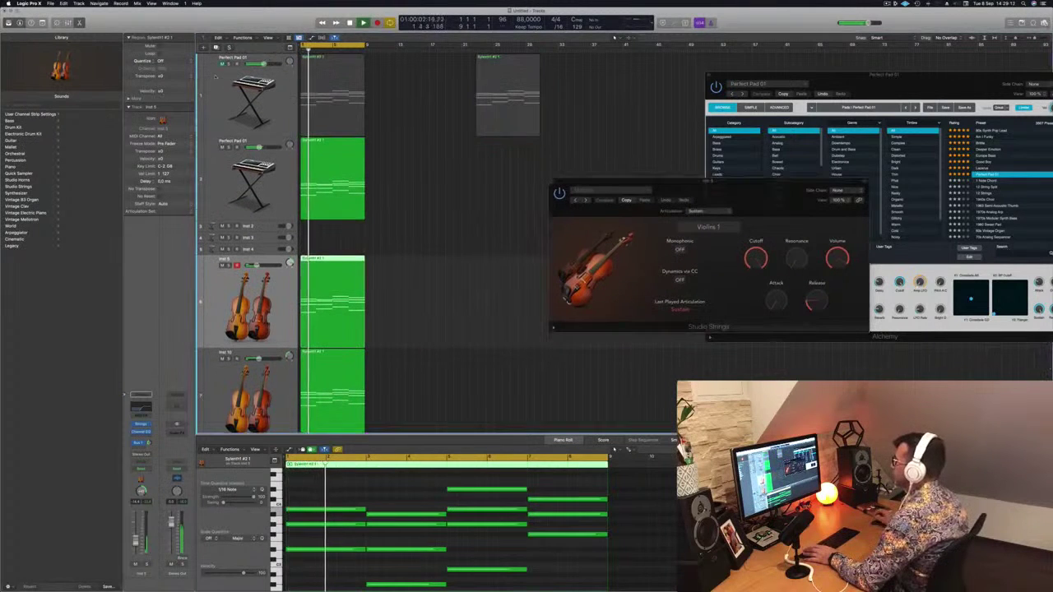
click(218, 191)
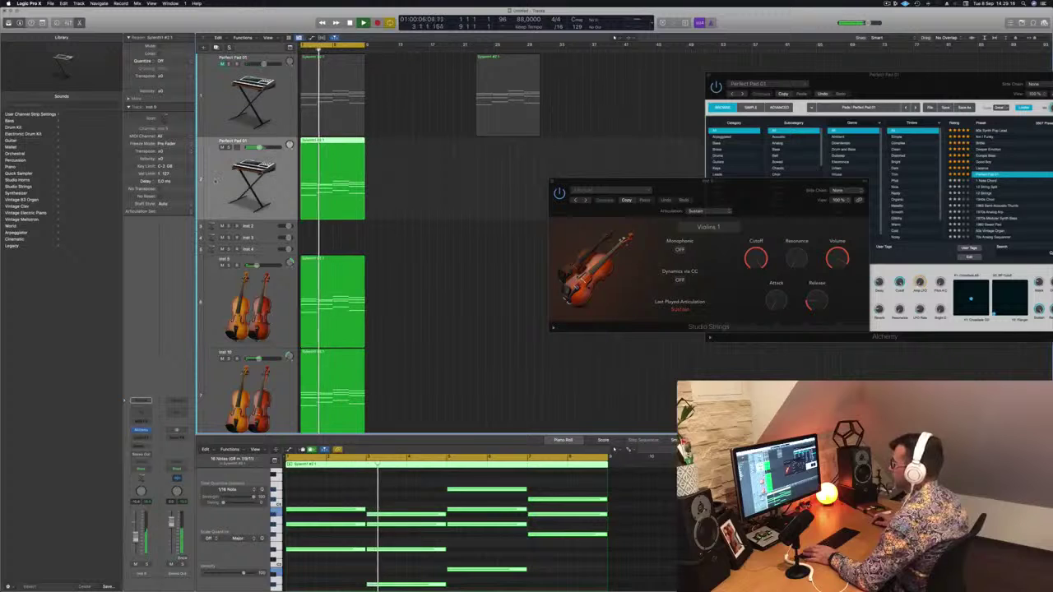
scroll(423, 277, down, 4)
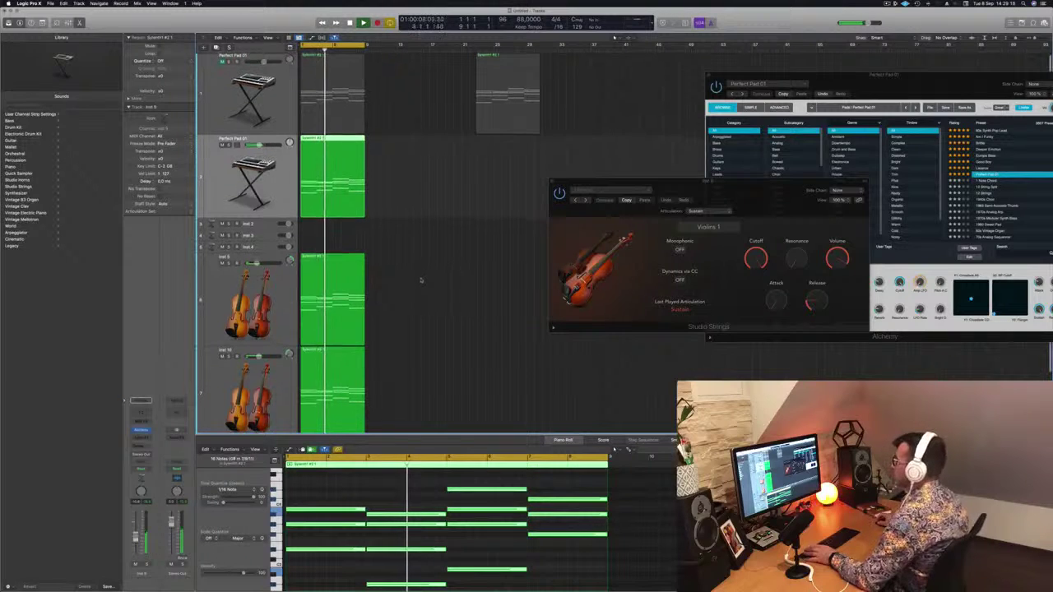
key(space)
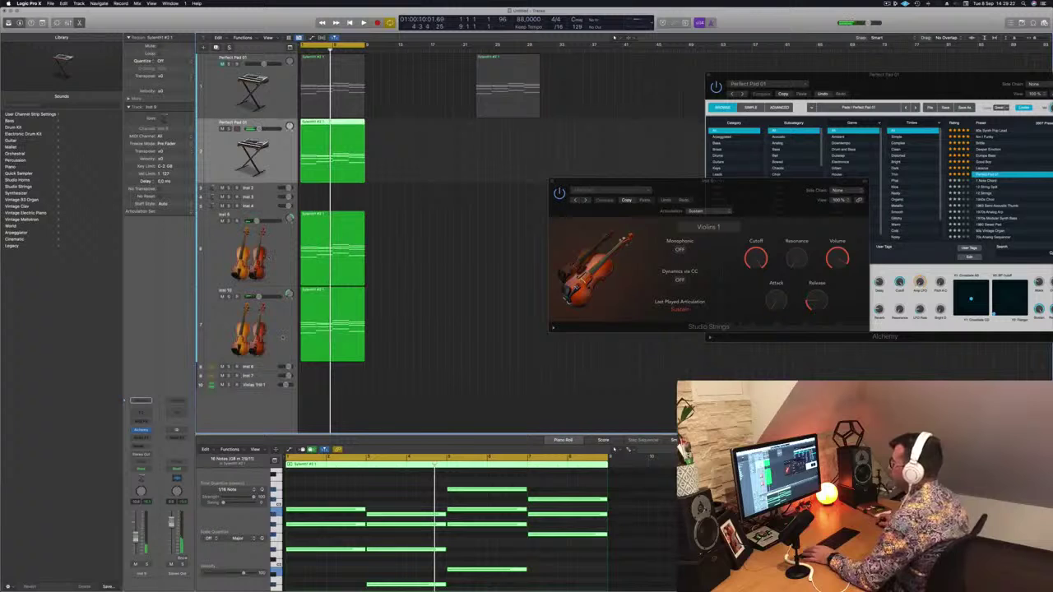
Duplicate the Inst 10 strings track, move the spare pad region from bar 23 to bar 1 on the copy and center its pan.
click(283, 336)
key(super+d)
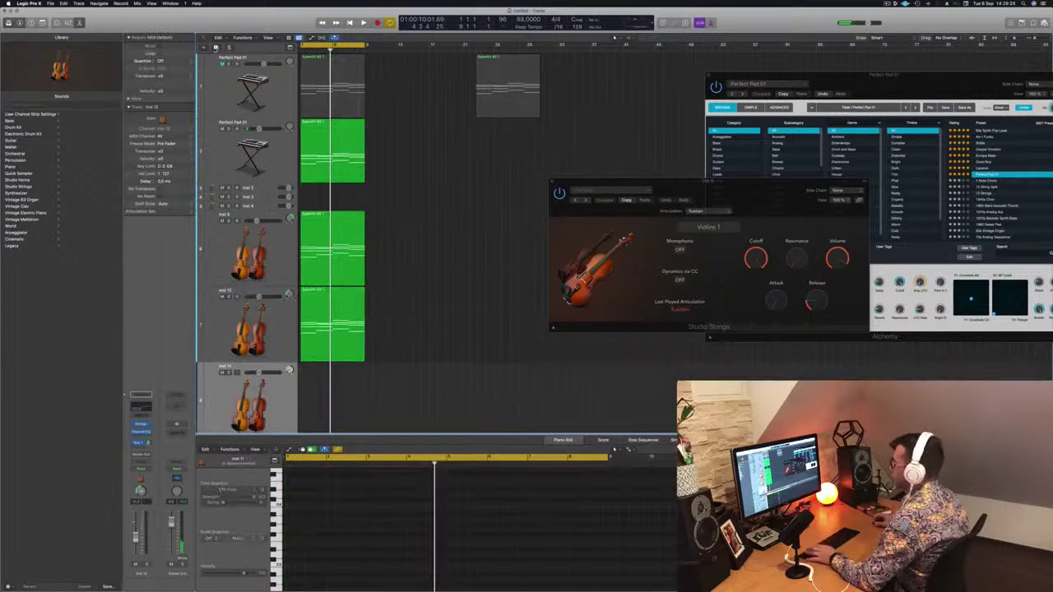
drag(492, 75, 309, 383)
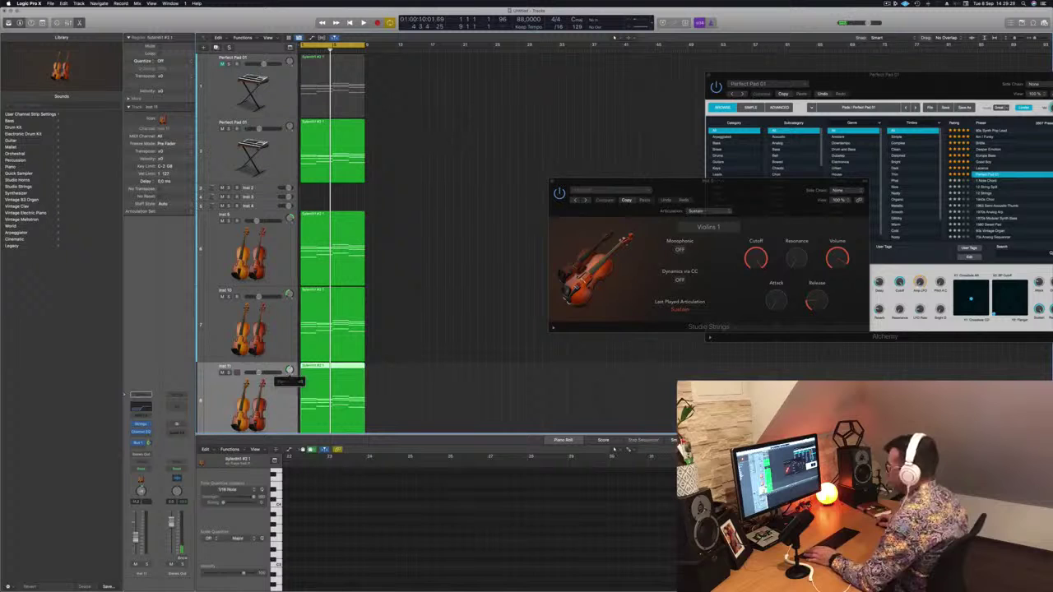
scroll(285, 416, down, 3)
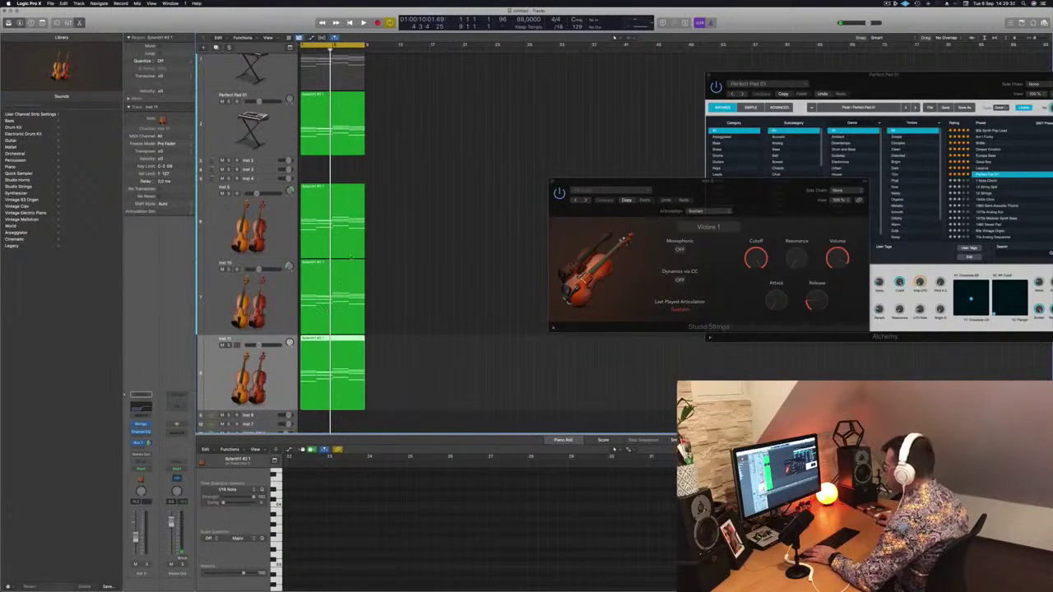
Change the Studio Strings instrument of the Inst 11 track to Cellos and start playback.
click(141, 425)
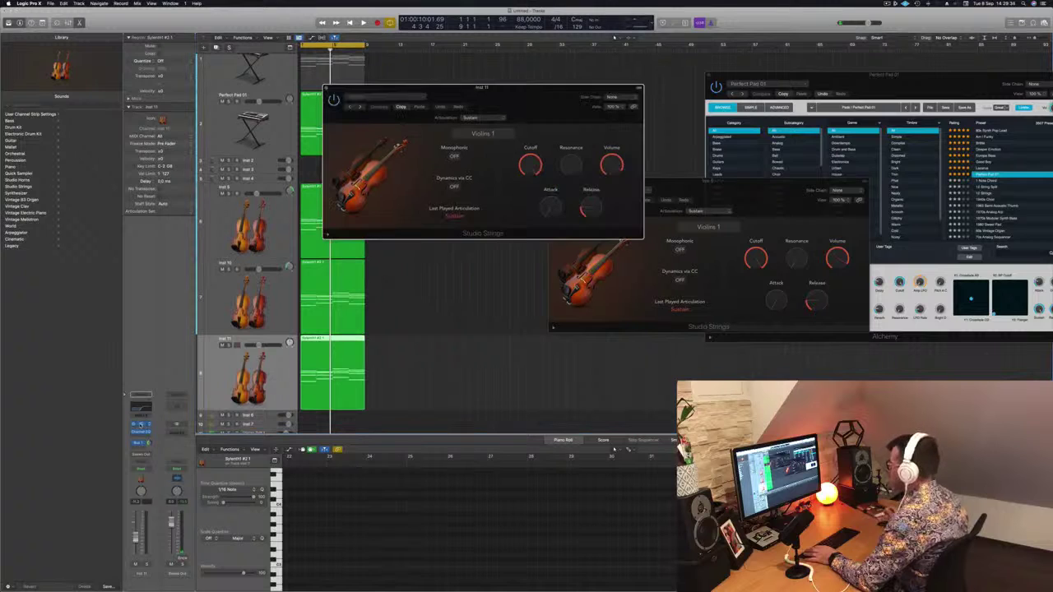
click(475, 134)
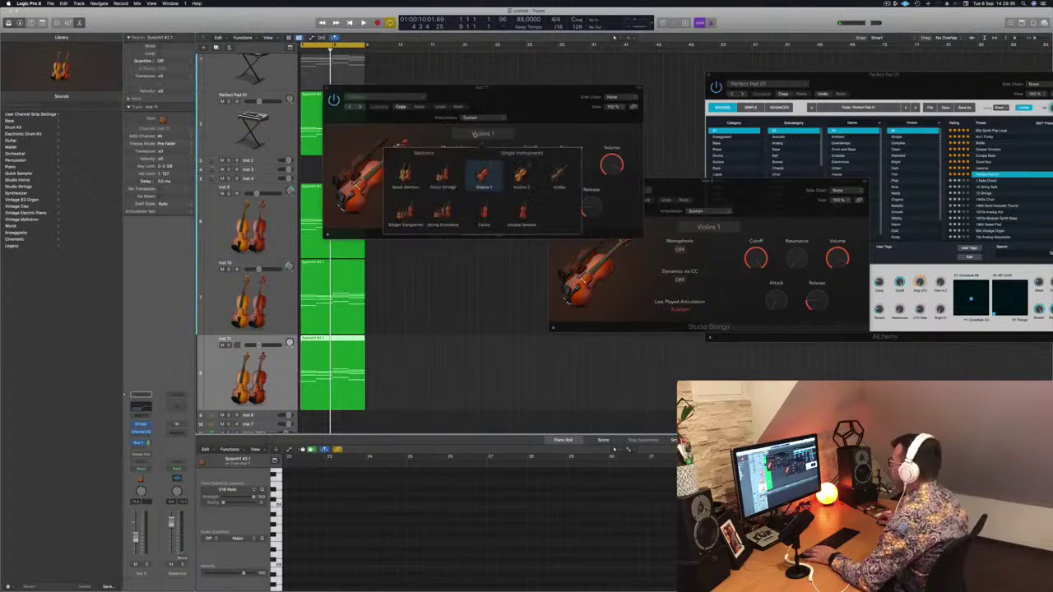
click(485, 210)
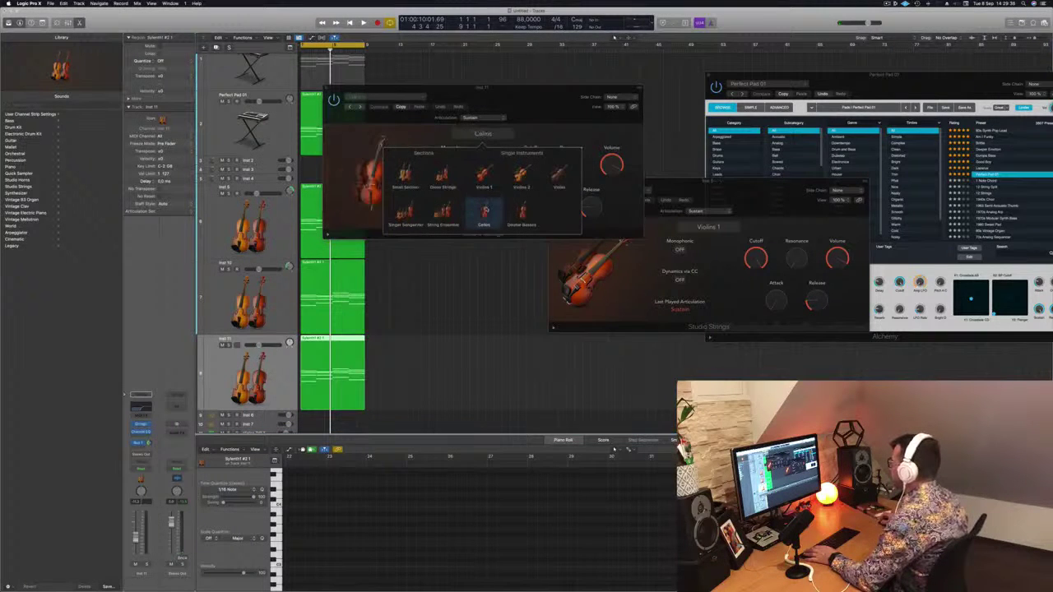
drag(526, 97, 677, 85)
key(space)
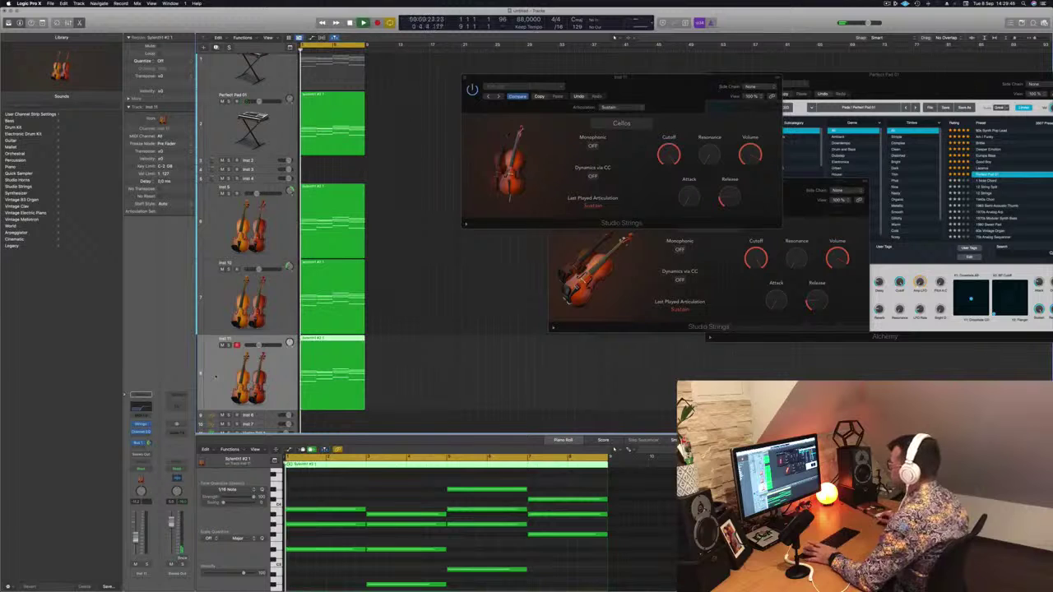
Delete the upper chord notes in the Inst 11 cello region, keeping only the lowest line.
scroll(358, 484, down, 5)
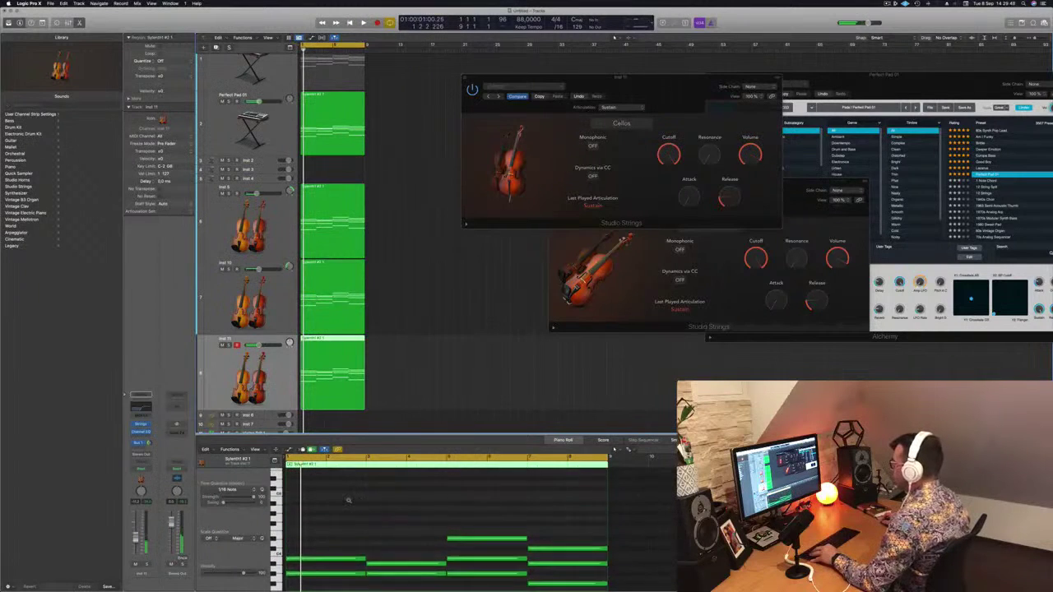
click(389, 522)
drag(349, 516, 567, 558)
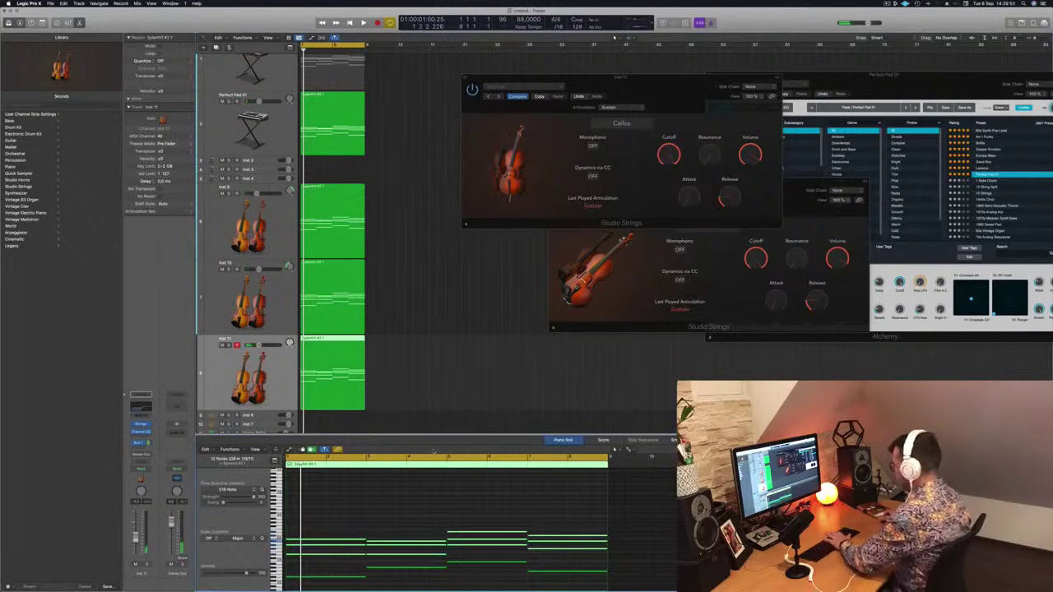
key(Delete)
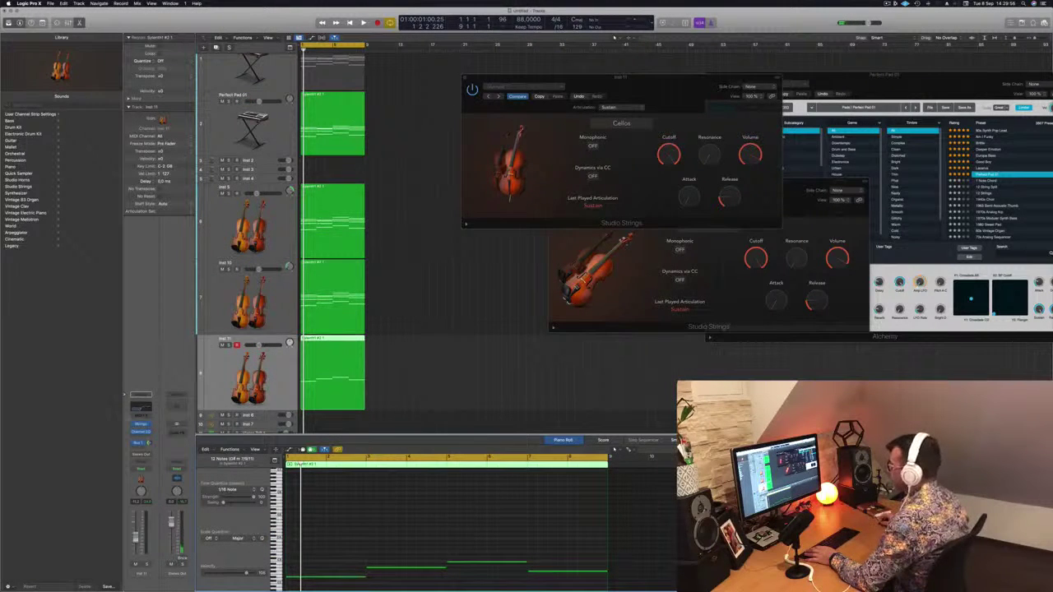
Lower the low-cut frequency of the Inst 11 Channel EQ to 20 Hz and start playback.
click(138, 411)
drag(623, 204, 297, 212)
key(space)
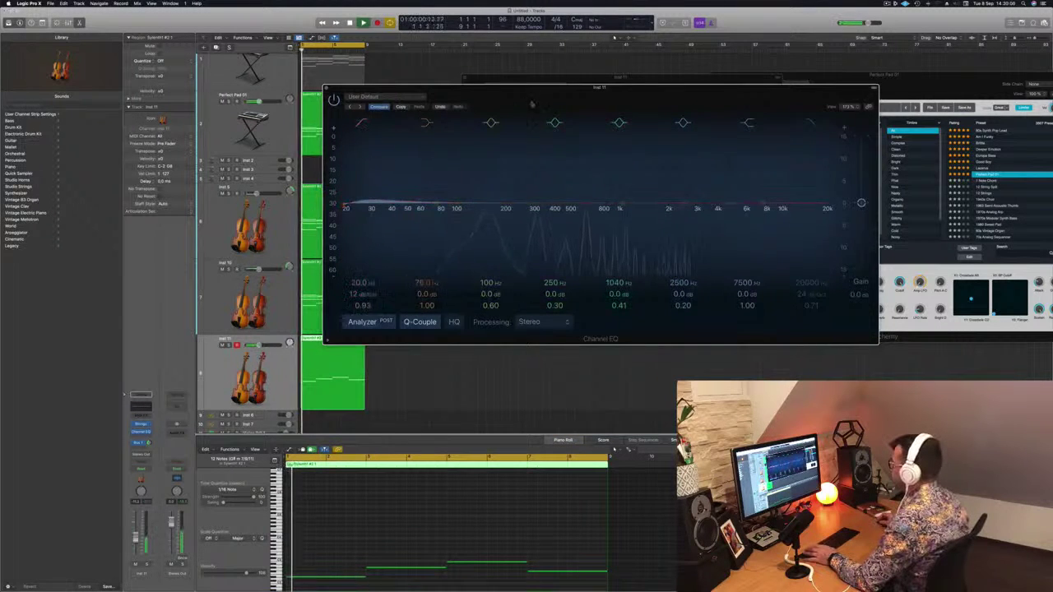
Move the Channel EQ window aside, solo the Inst 11 cello track and replay it from the start.
drag(529, 104, 689, 90)
key(Return)
key(ctrl+s)
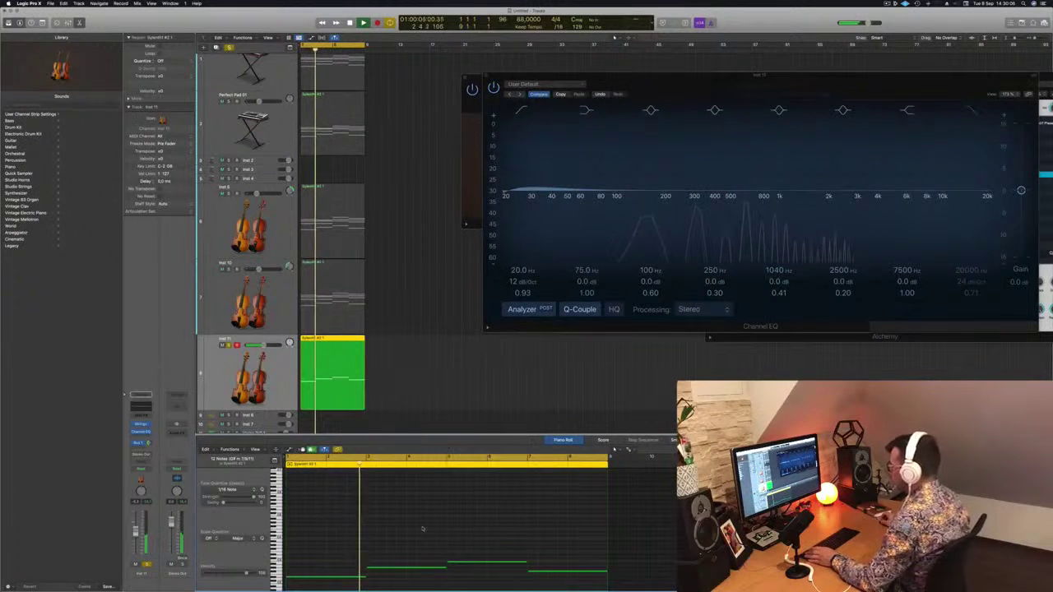
scroll(445, 474, down, 1)
key(Return)
key(Return)
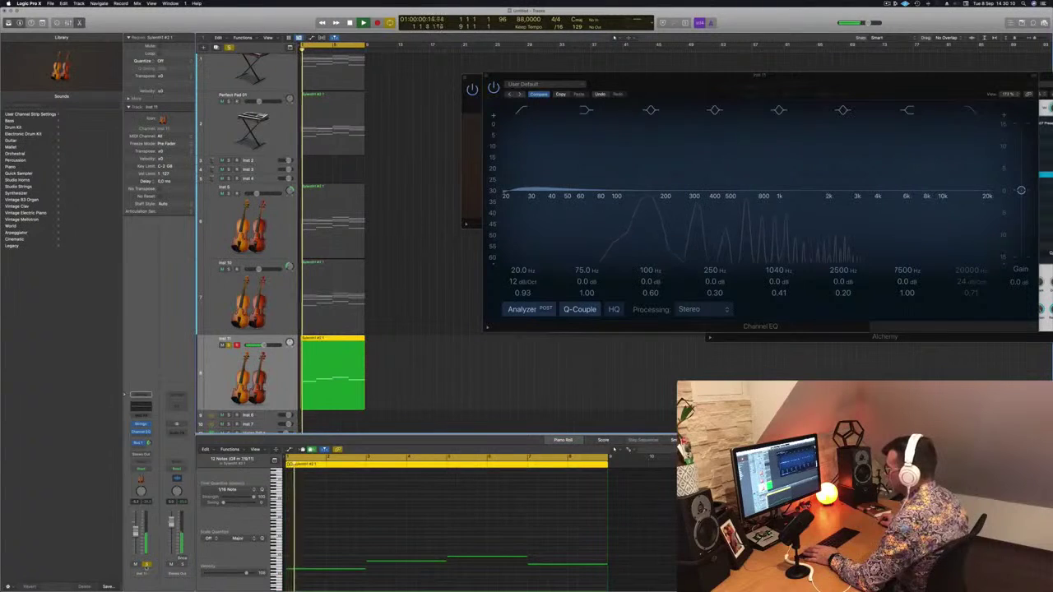
Solo the Inst 5 and Inst 10 violin tracks together with Inst 11 and reduce the track heights.
key(ctrl+s)
click(229, 194)
click(229, 269)
click(229, 344)
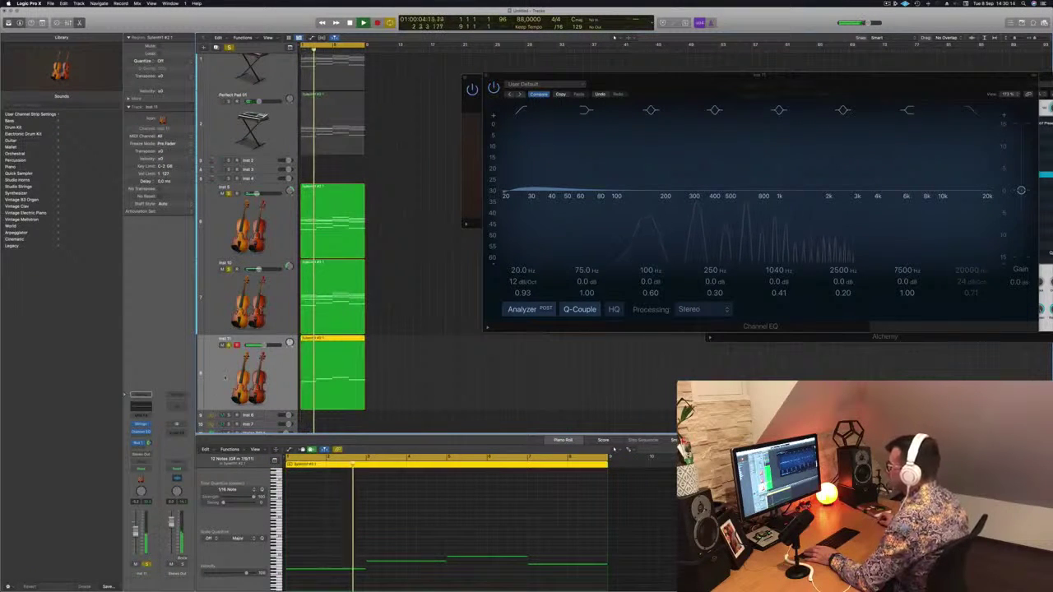
scroll(224, 374, down, 5)
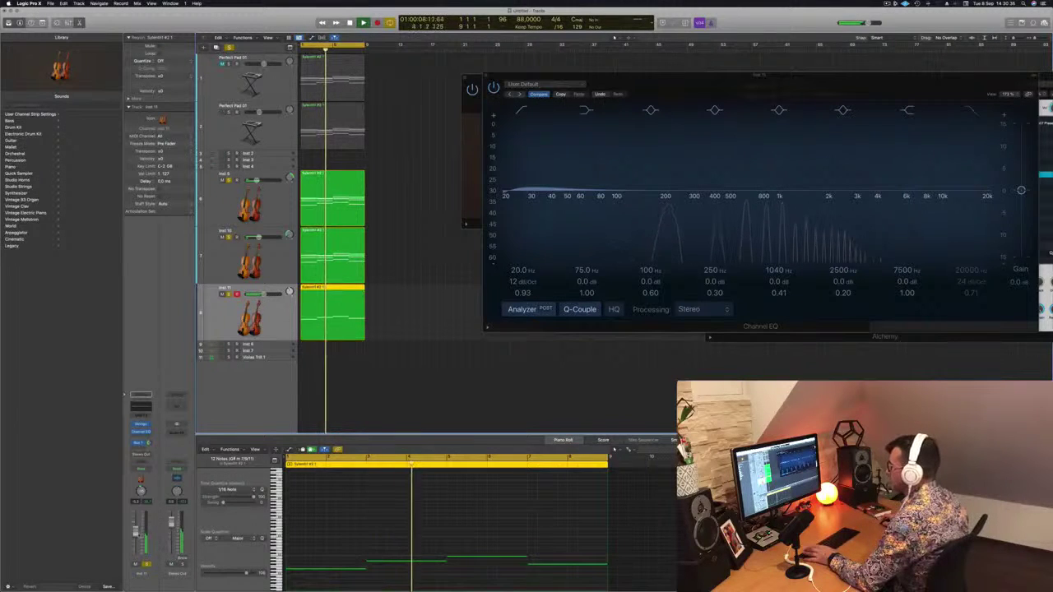
Duplicate the Inst 11 cello track, copy its region onto the duplicate and transpose the copied notes down one octave.
click(502, 194)
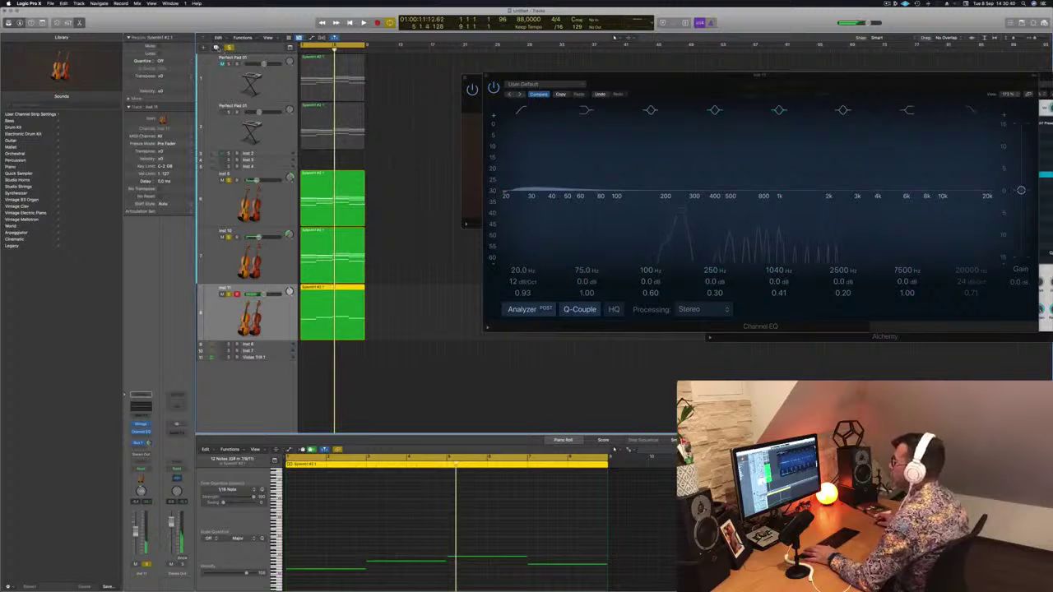
key(super+d)
alt+drag(322, 297, 322, 367)
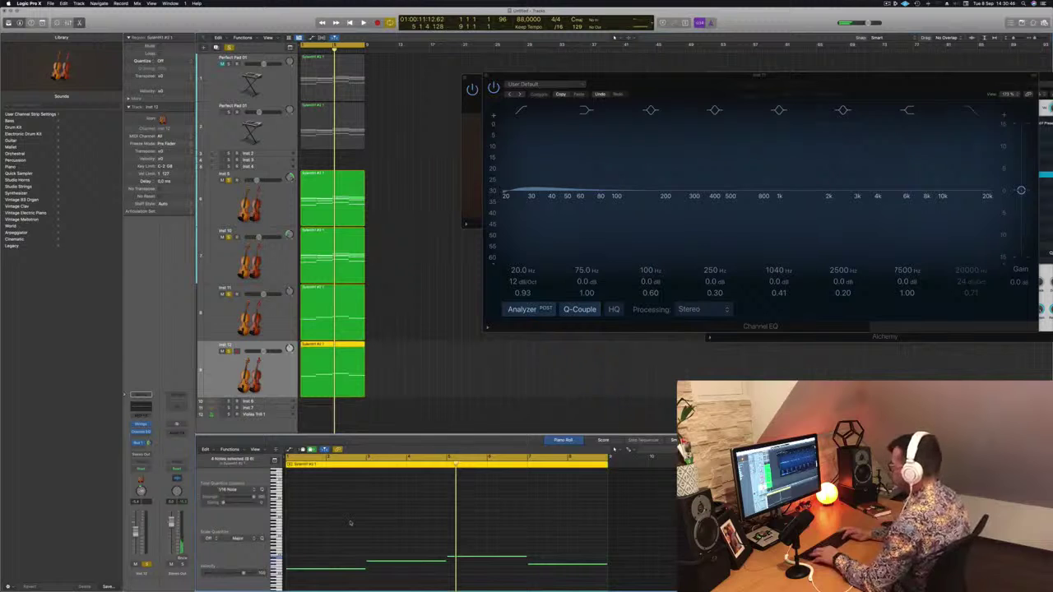
key(alt+shift+Down)
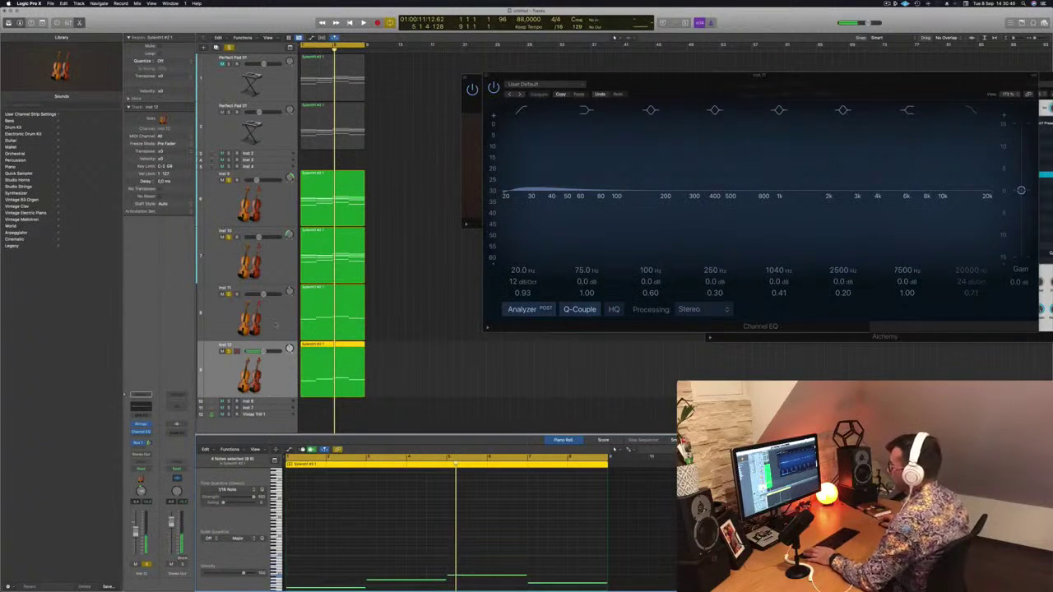
Play the four soloed strings tracks from the start to hear the added low cello layer.
key(space)
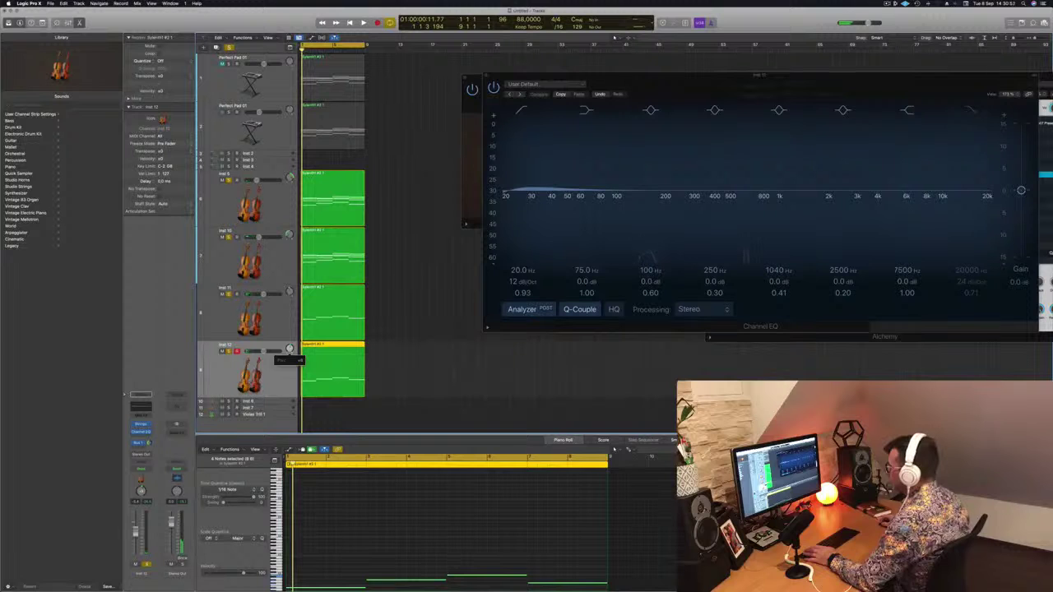
key(space)
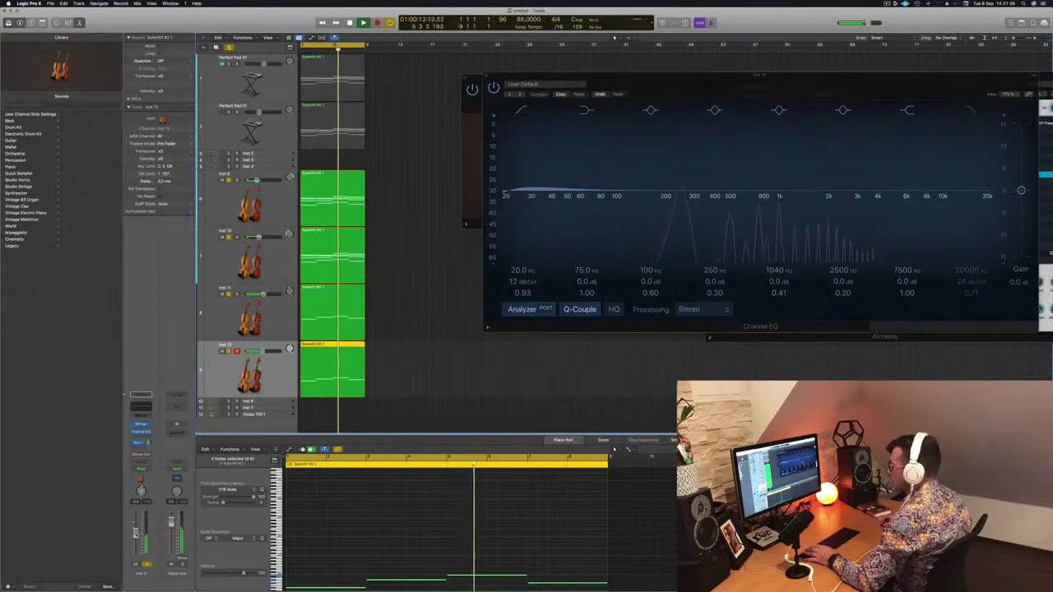
click(408, 369)
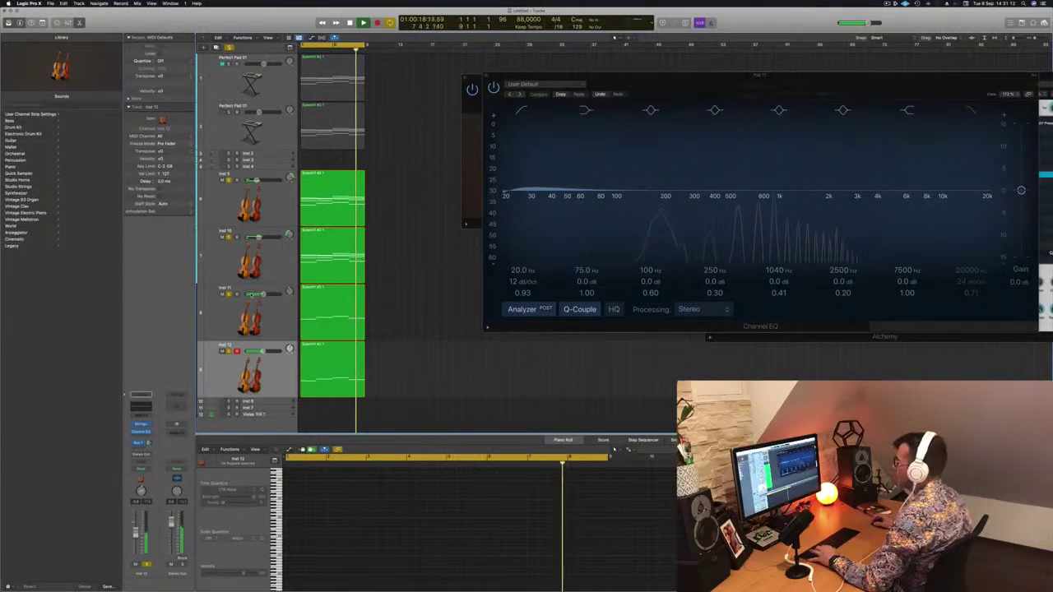
key(space)
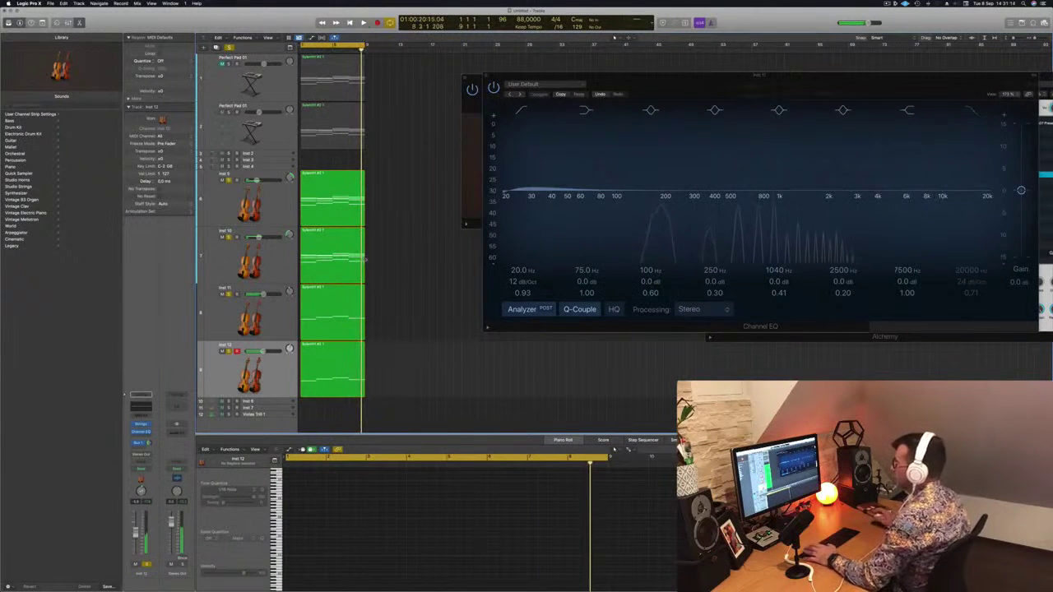
key(Return)
key(space)
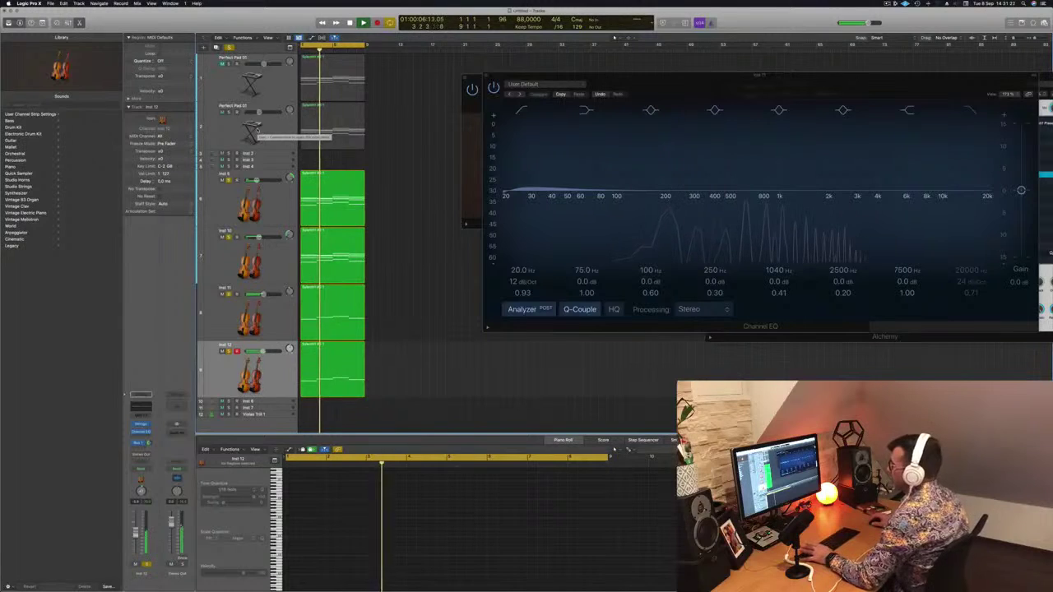
Unmute and solo the first Perfect Pad 01 track alongside the strings and lower its volume during playback.
key(space)
click(222, 129)
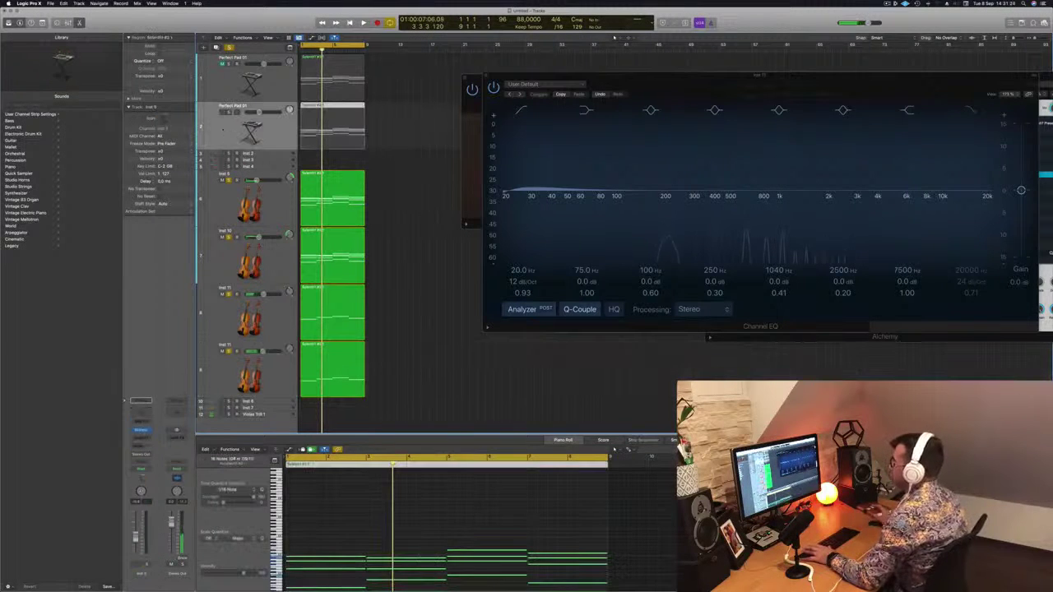
key(Return)
key(space)
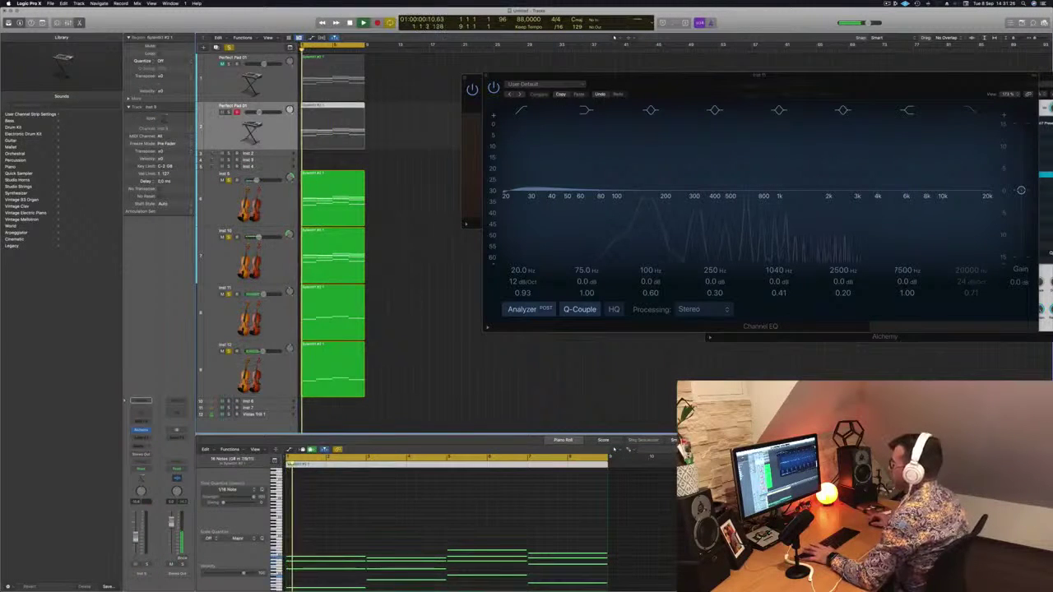
click(222, 71)
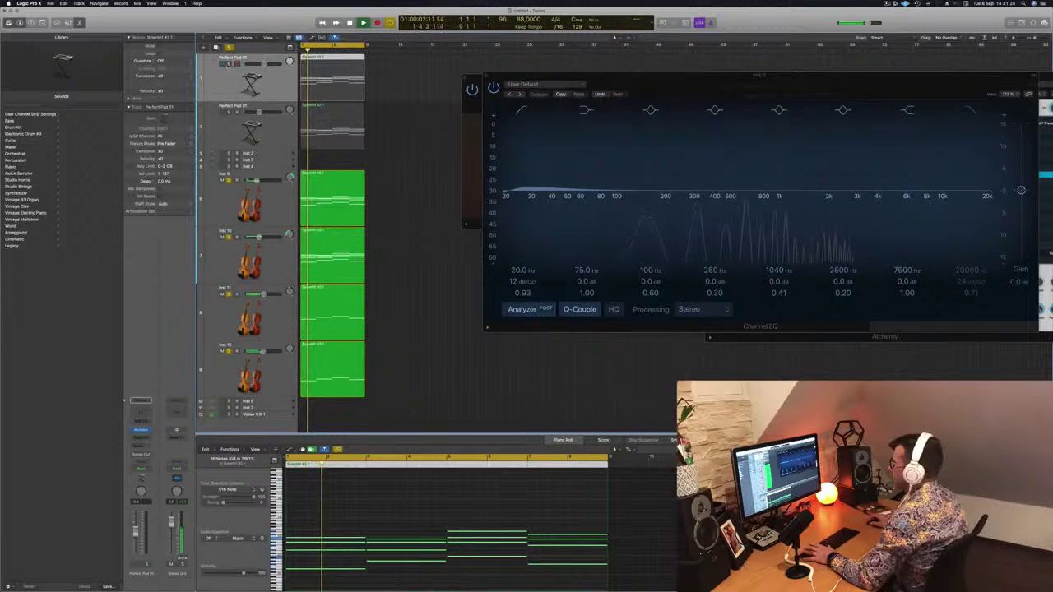
click(228, 64)
key(space)
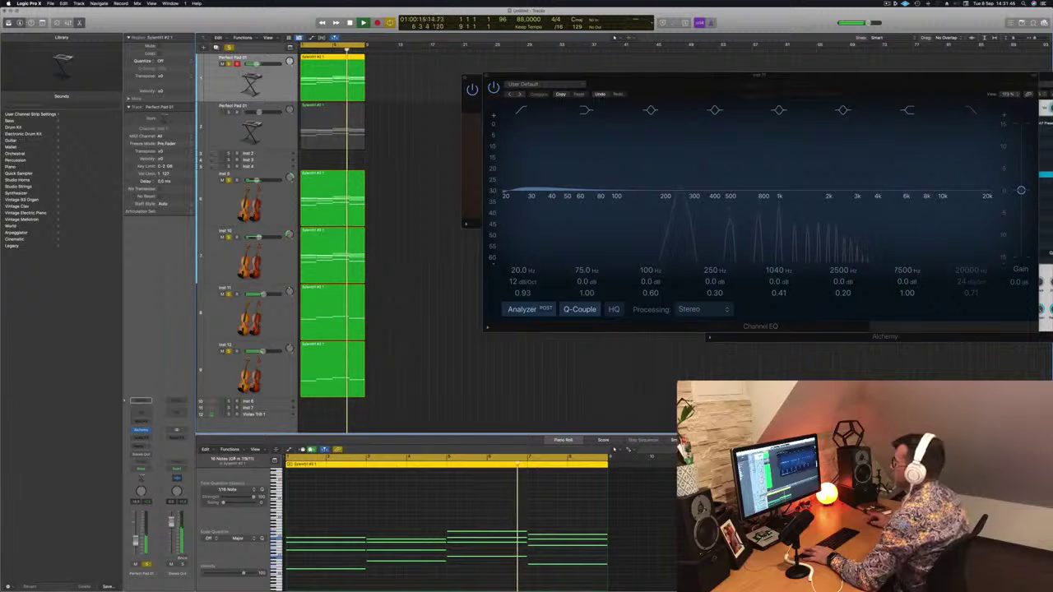
Solo the second Perfect Pad 01 track as well, lower its volume and deselect its region.
click(234, 120)
click(229, 111)
drag(260, 112, 253, 112)
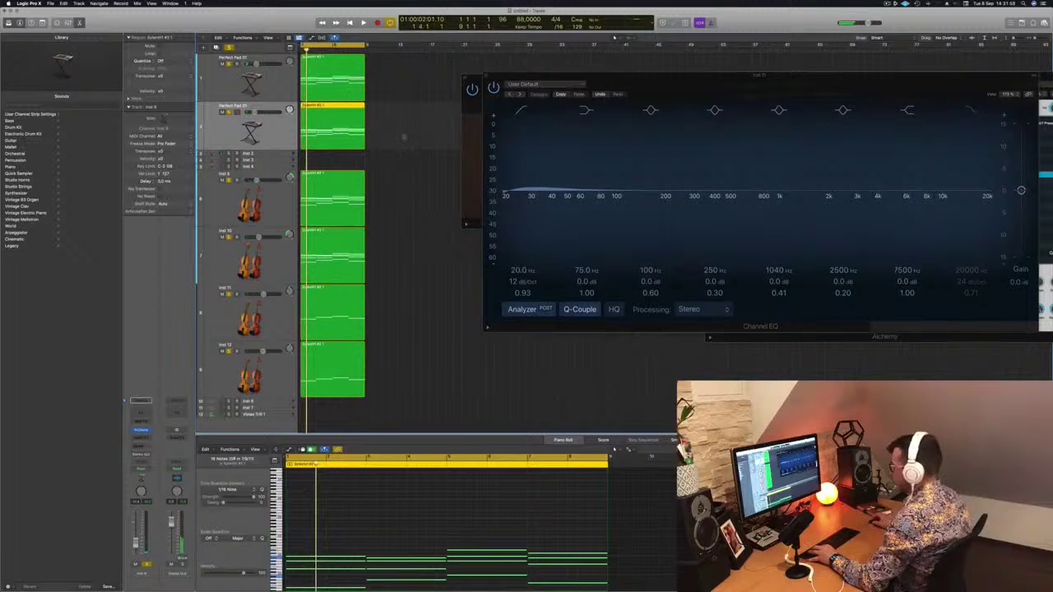
click(448, 312)
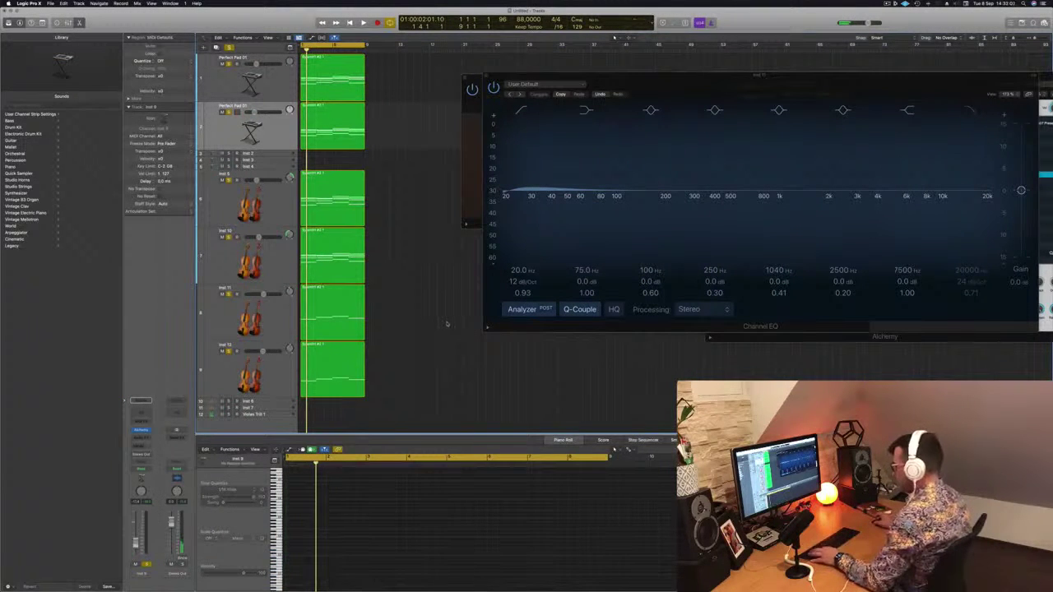
Open the mixer, release all track solos and play the full mix.
key(x)
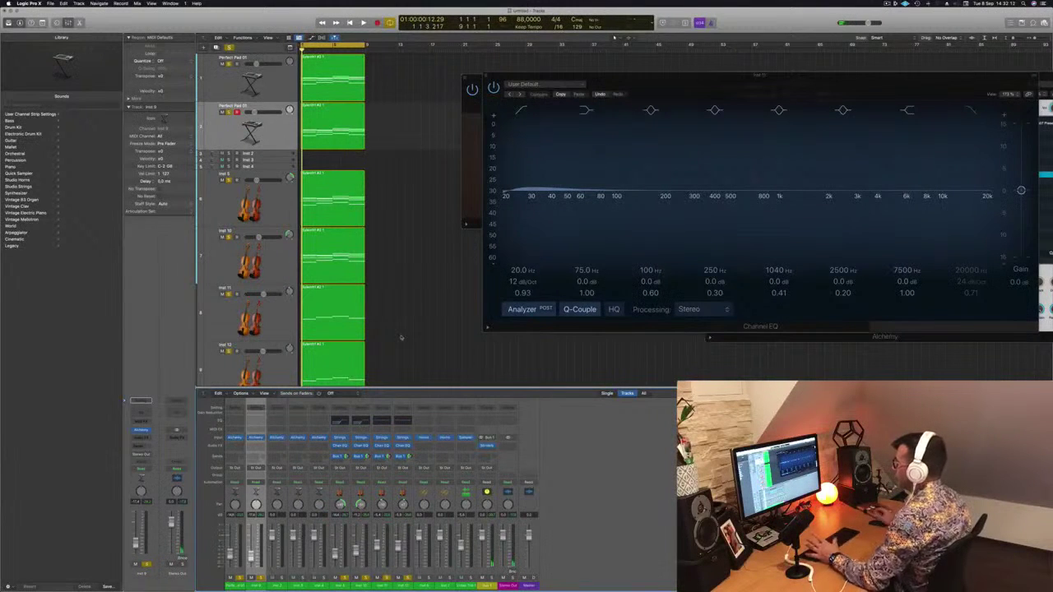
drag(684, 82, 661, 126)
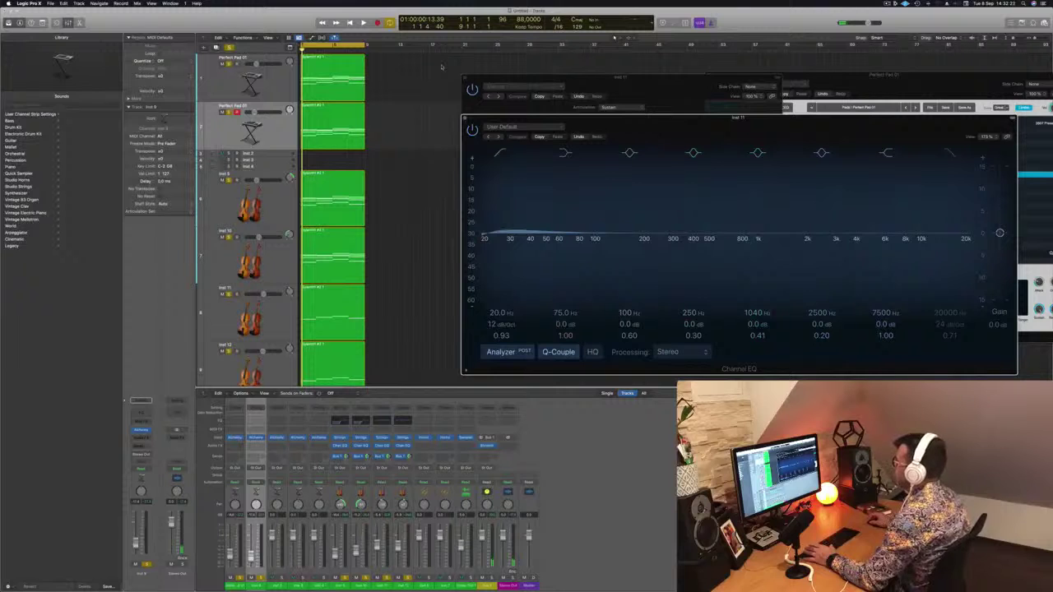
click(231, 48)
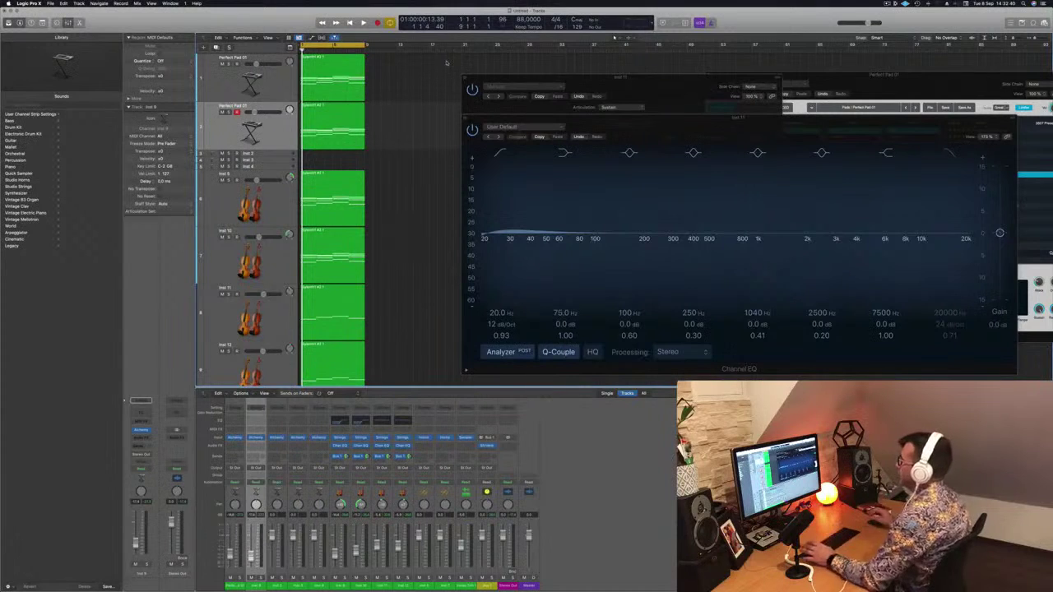
key(space)
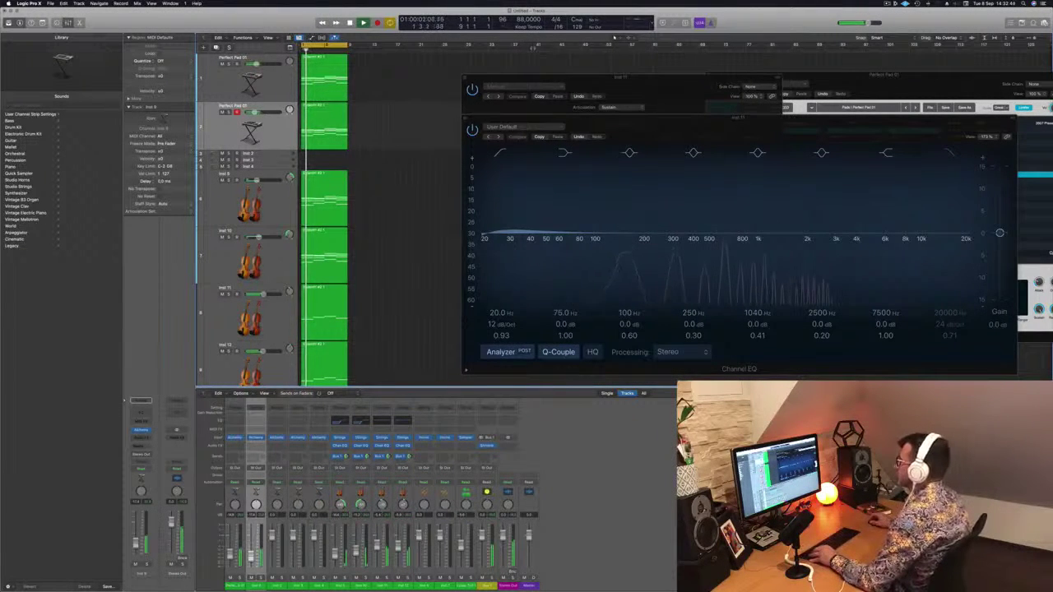
Move the Channel EQ window further aside and reduce the heights of all tracks.
drag(567, 118, 687, 107)
scroll(394, 211, down, 5)
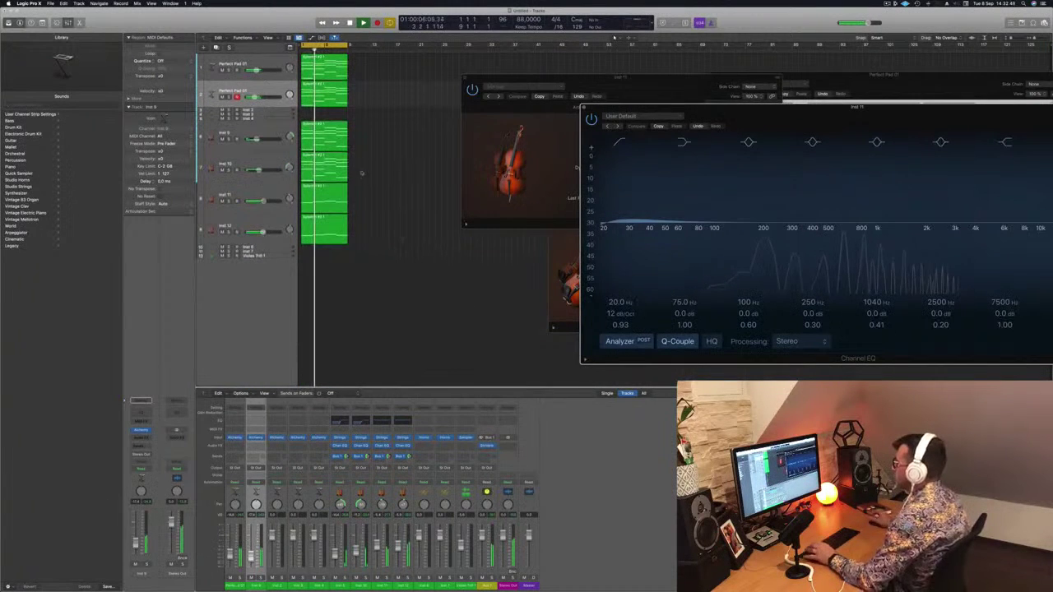
click(370, 175)
Copy the Inst 5 strings region to bar 1 of the Inst 6 brass track and enlarge that track's height.
drag(330, 140, 319, 247)
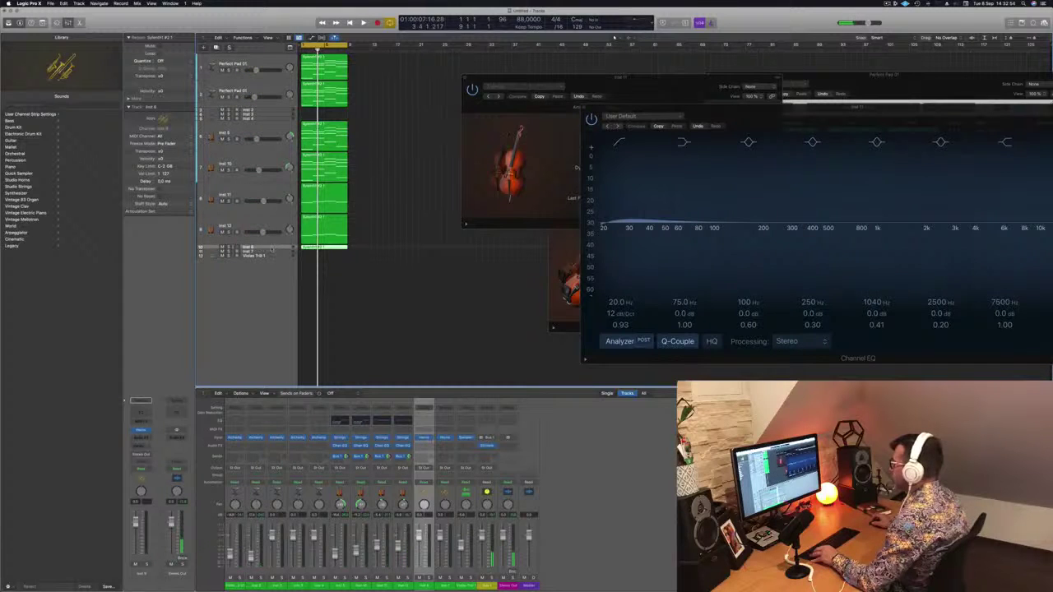
mouse_move(275, 249)
mouse_down()
mouse_move(275, 266)
mouse_move(277, 246)
mouse_up()
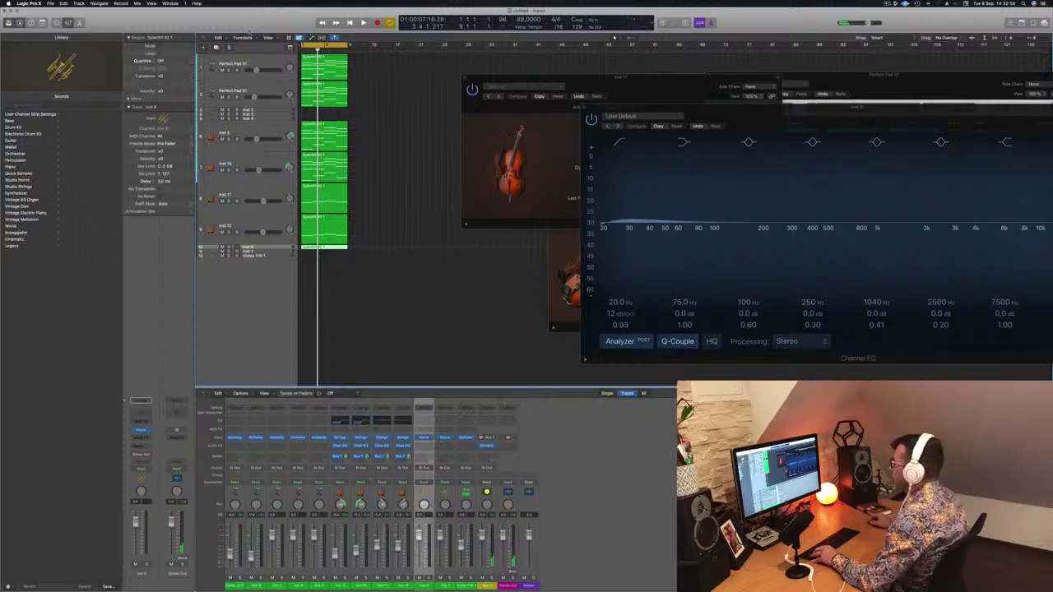
key(ctrl+alt+super+t)
click(121, 41)
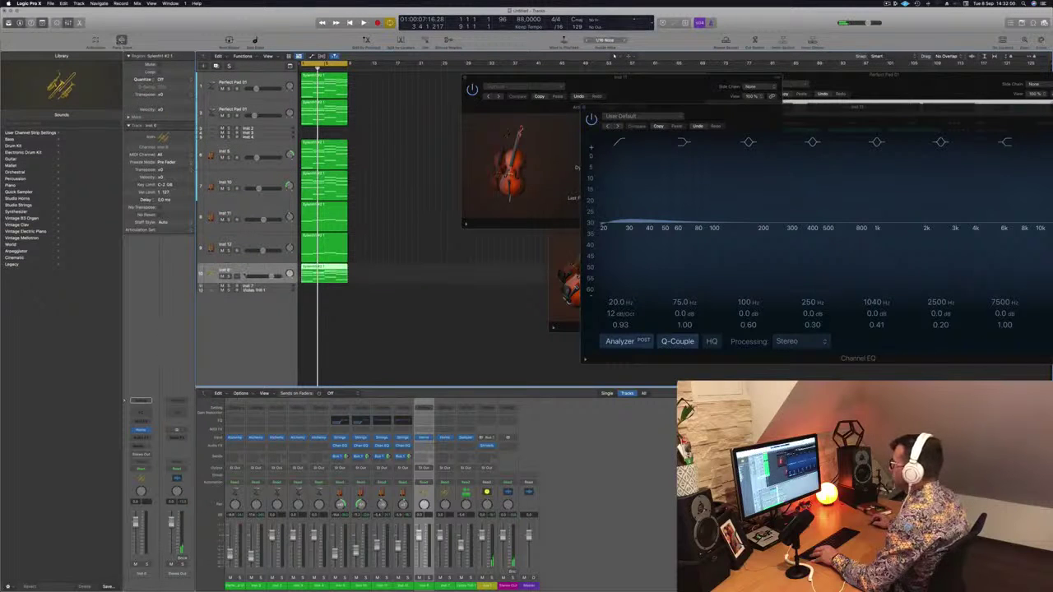
drag(264, 283, 255, 370)
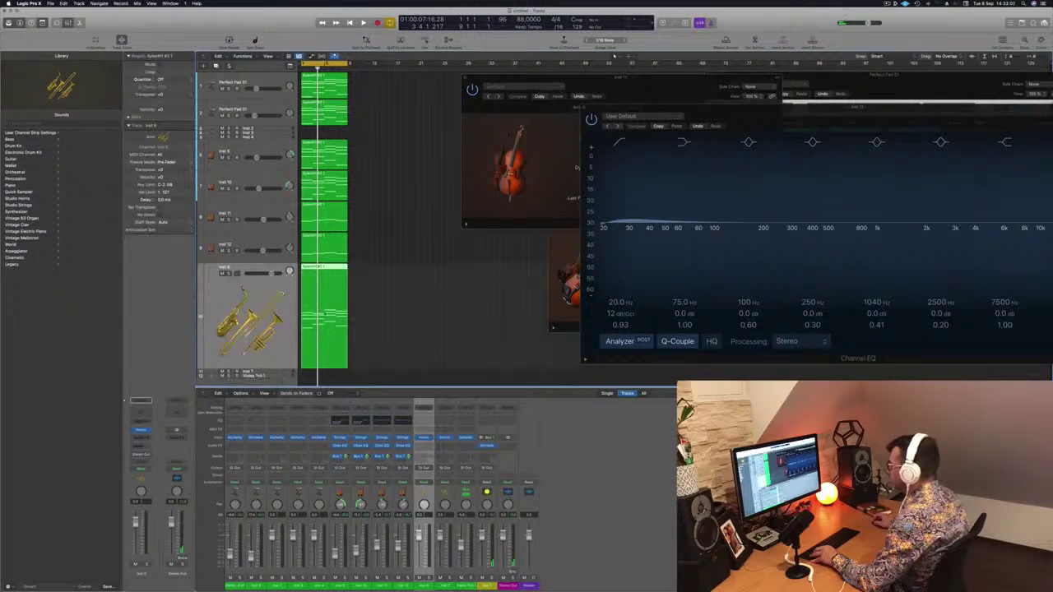
Open the brass region in the Piano Roll and delete its lower chord notes, keeping only the top melody line.
key(p)
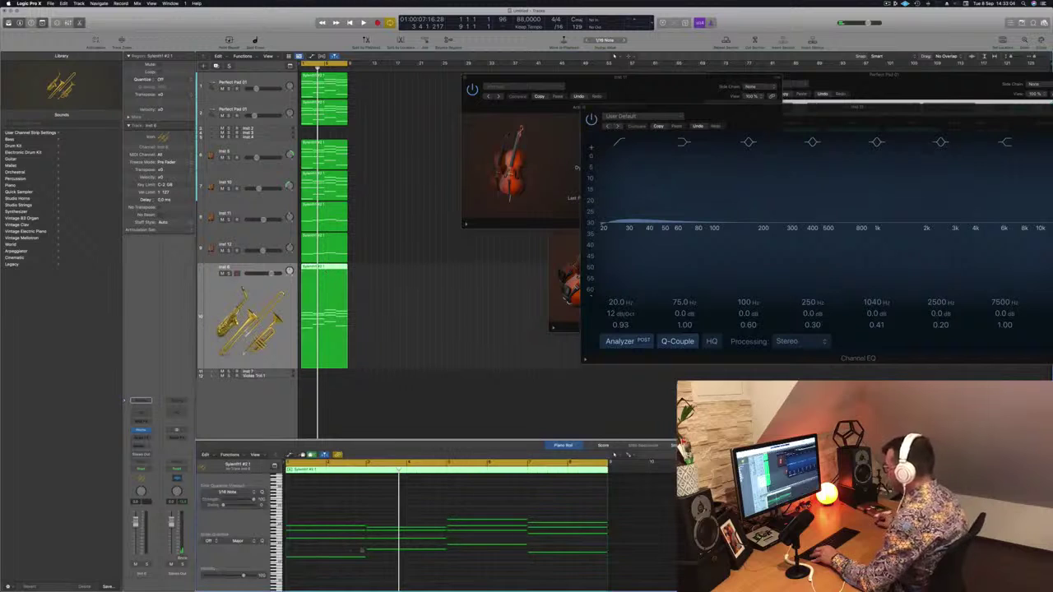
drag(574, 577, 311, 487)
key(Delete)
click(561, 484)
key(Delete)
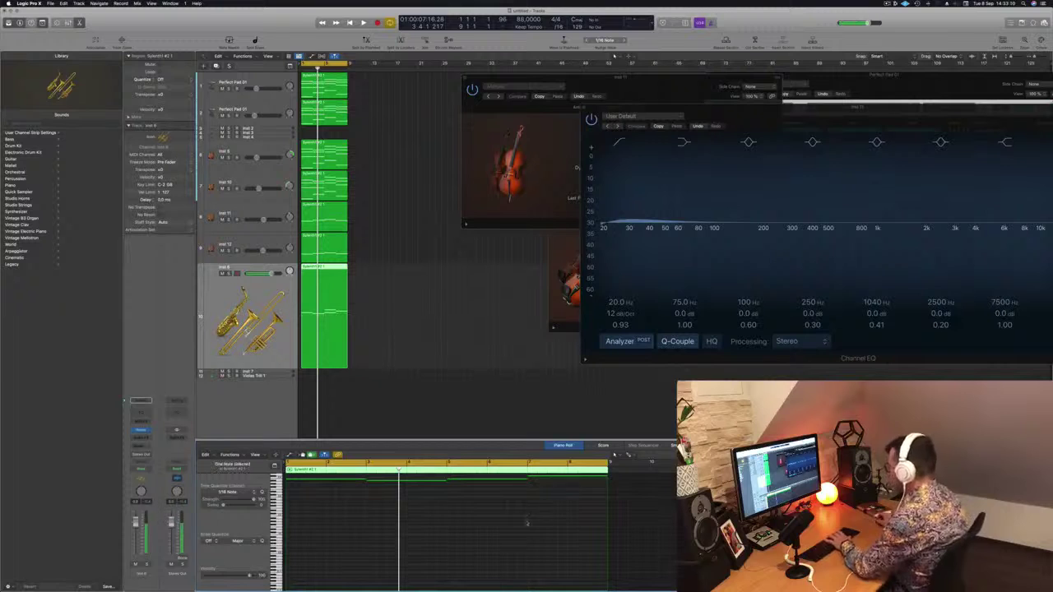
scroll(491, 535, up, 3)
click(492, 508)
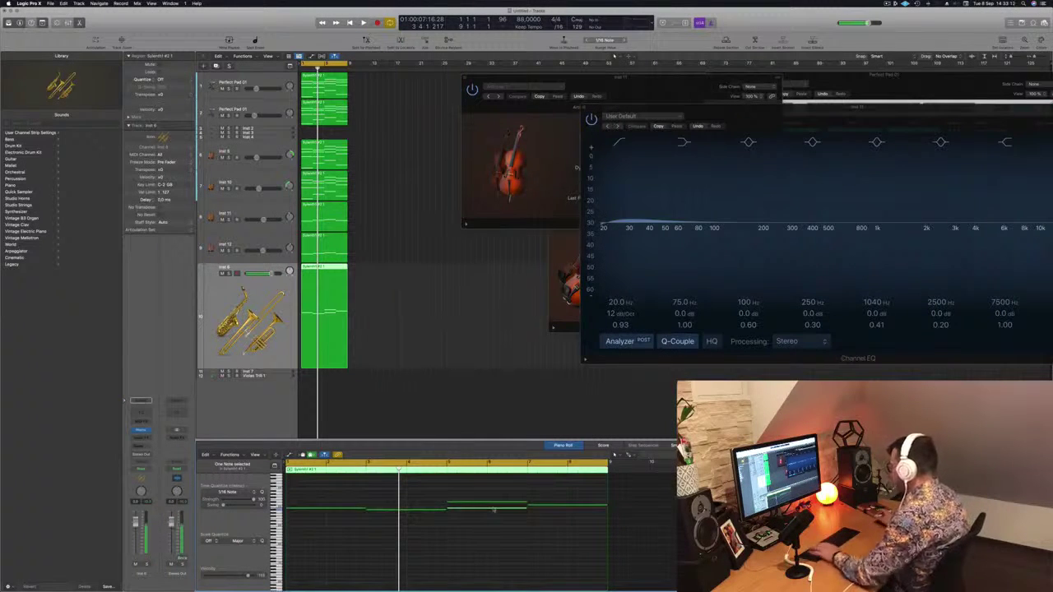
key(Delete)
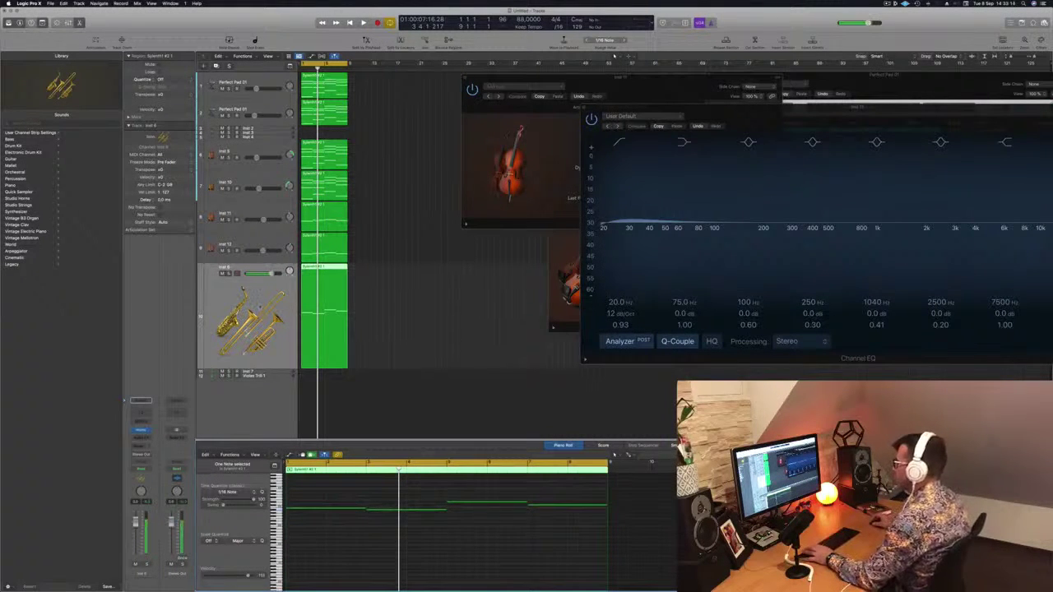
Open the Inst 6 brass track's Studio Horns instrument, view its choice of horns and move its window aside.
click(421, 297)
key(Return)
key(space)
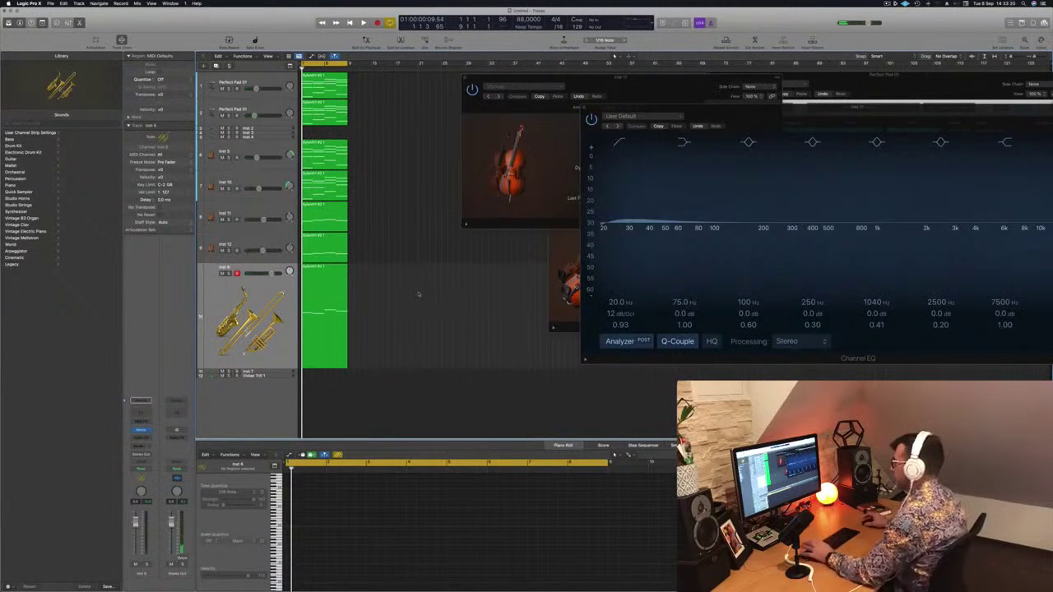
click(345, 321)
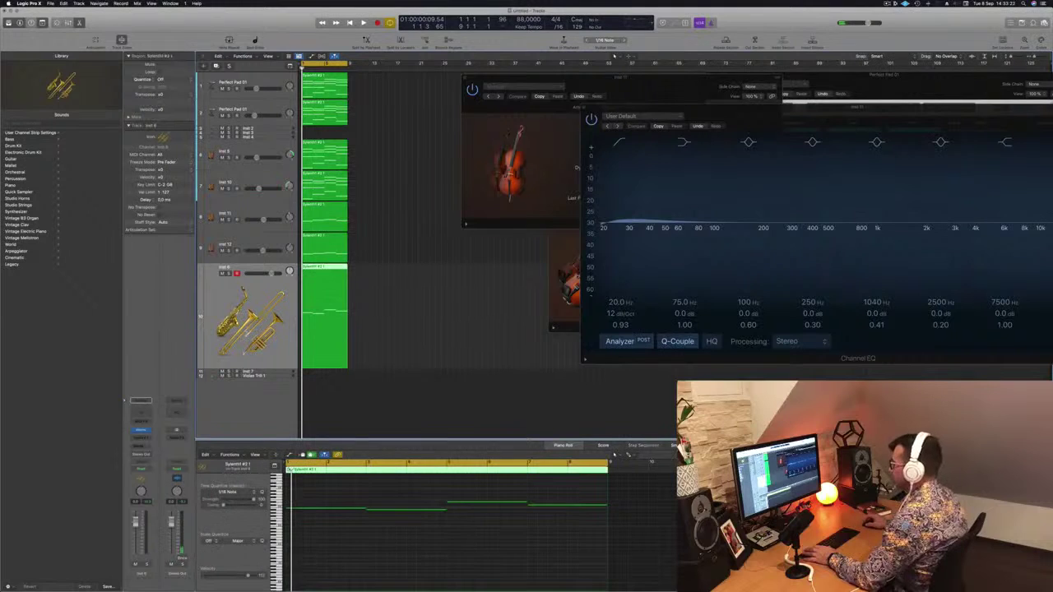
click(143, 430)
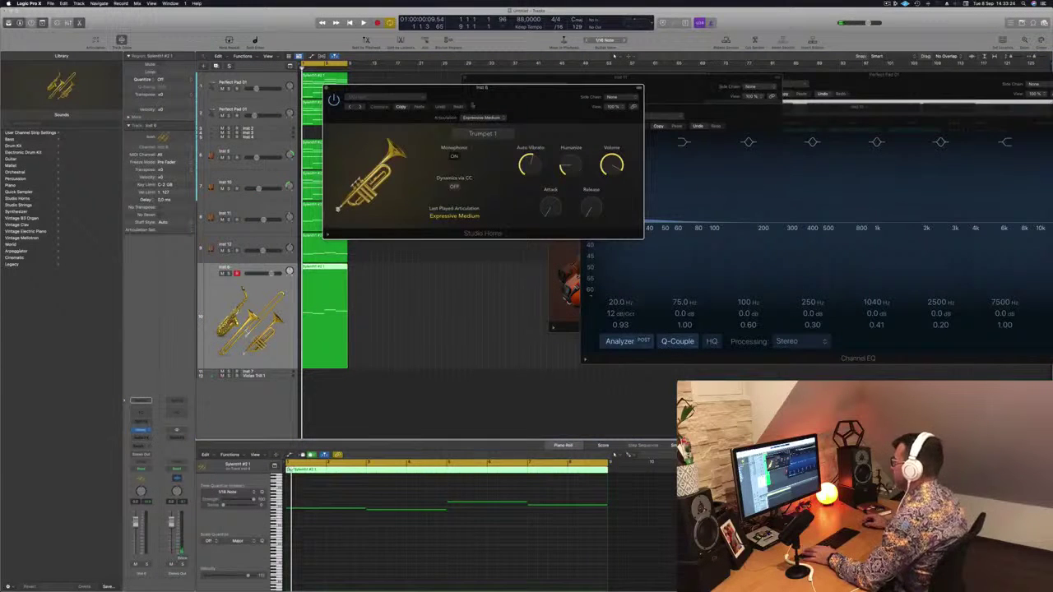
click(486, 135)
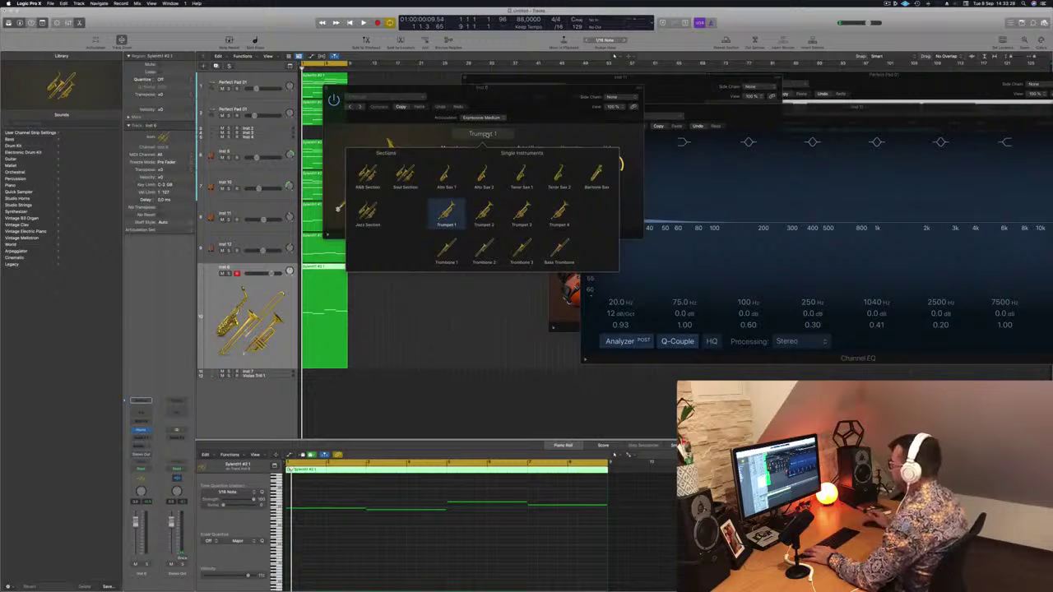
drag(495, 88, 832, 118)
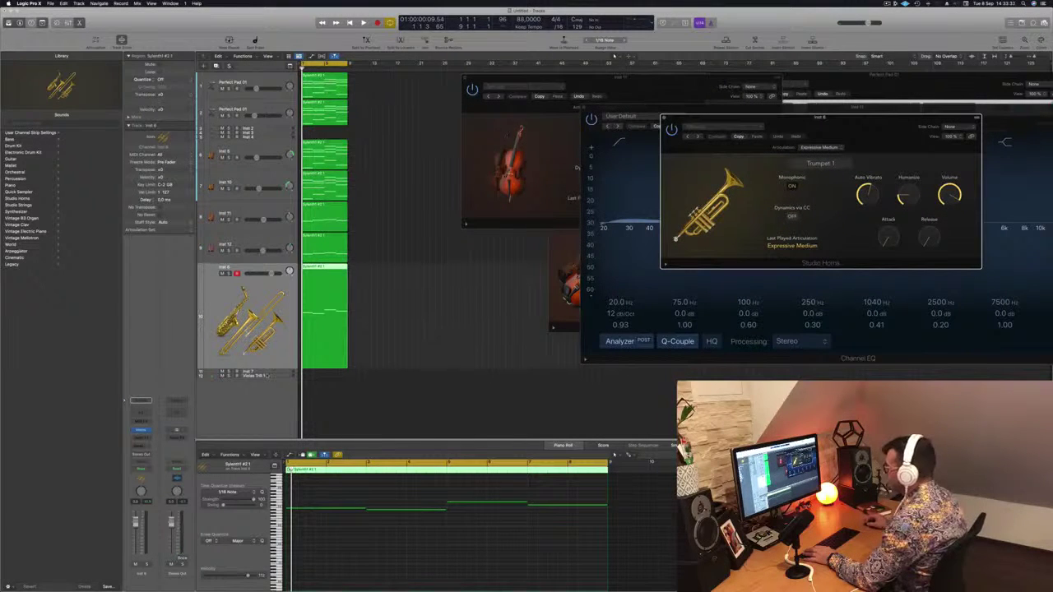
Copy the brass melody region to bar 1 of the Violas Trill 1 track.
click(263, 375)
click(325, 115)
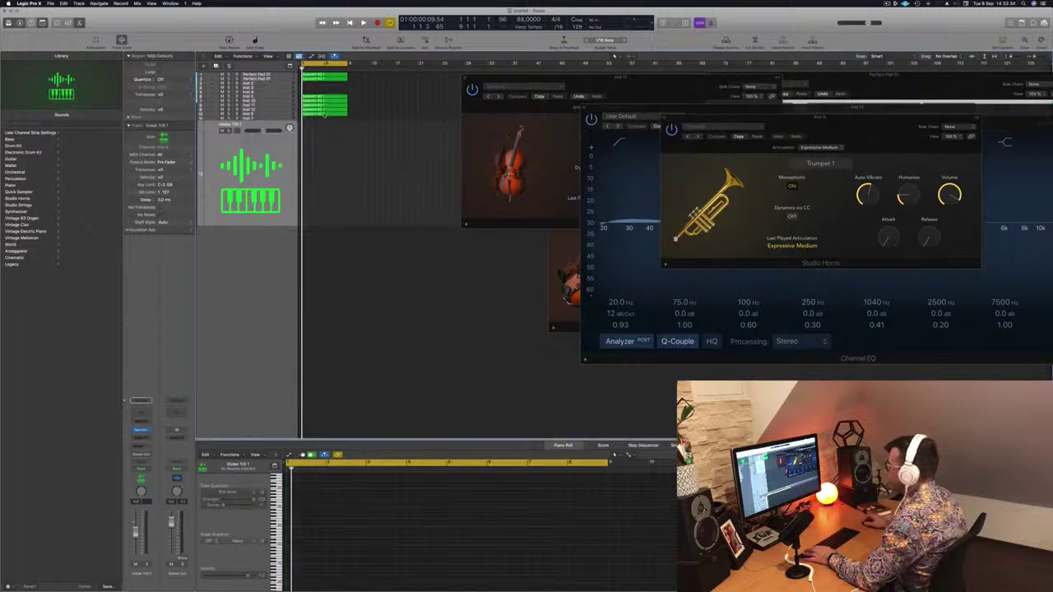
drag(325, 115, 324, 168)
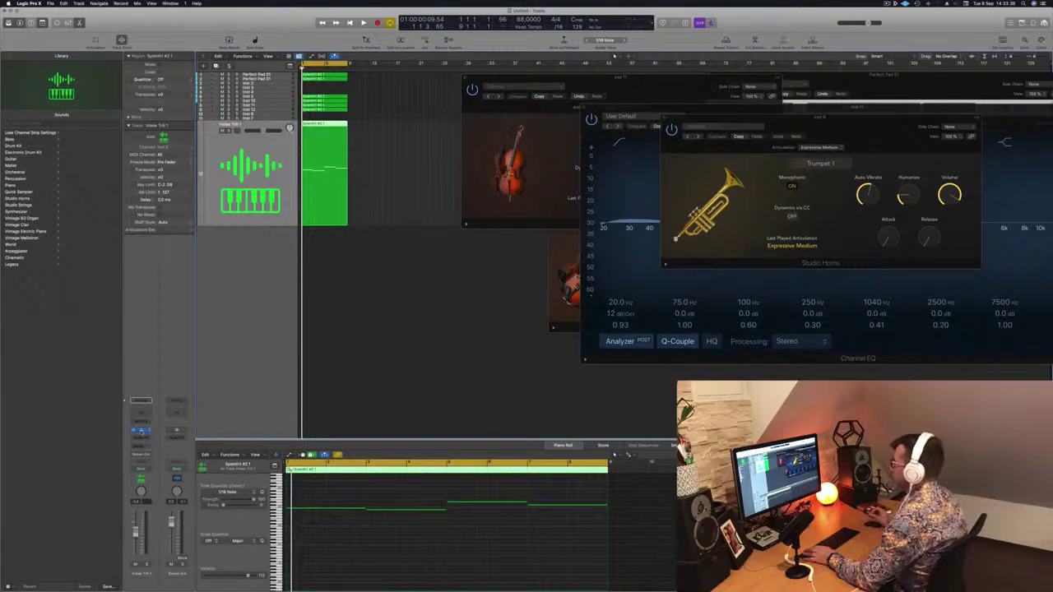
Load the orchestral brass preset Tuba Solo+ in the Violas Trill 1 track's Sampler and move its window aside.
click(141, 431)
drag(508, 160, 450, 128)
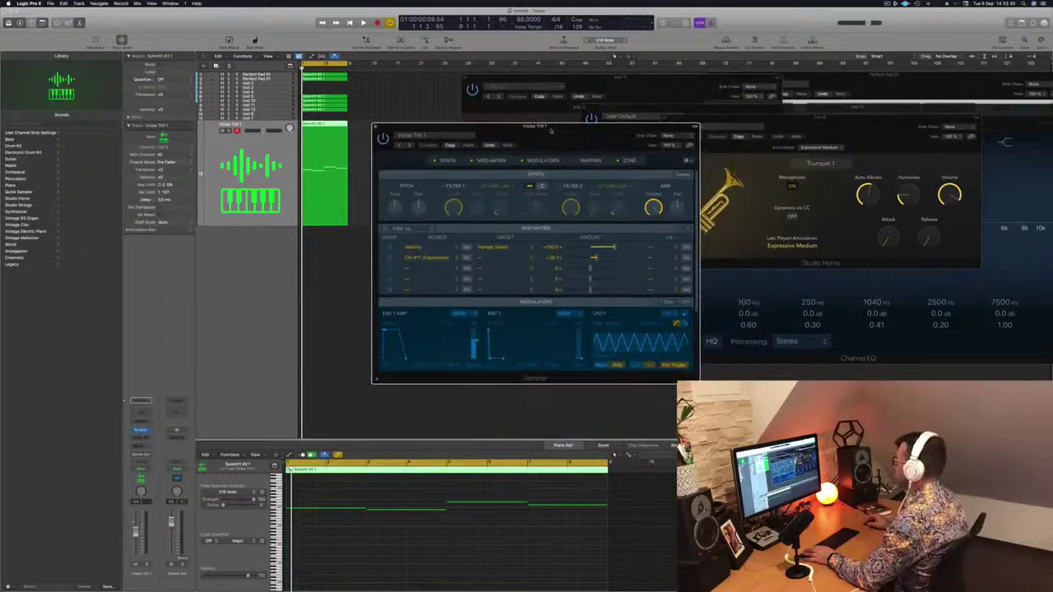
click(450, 134)
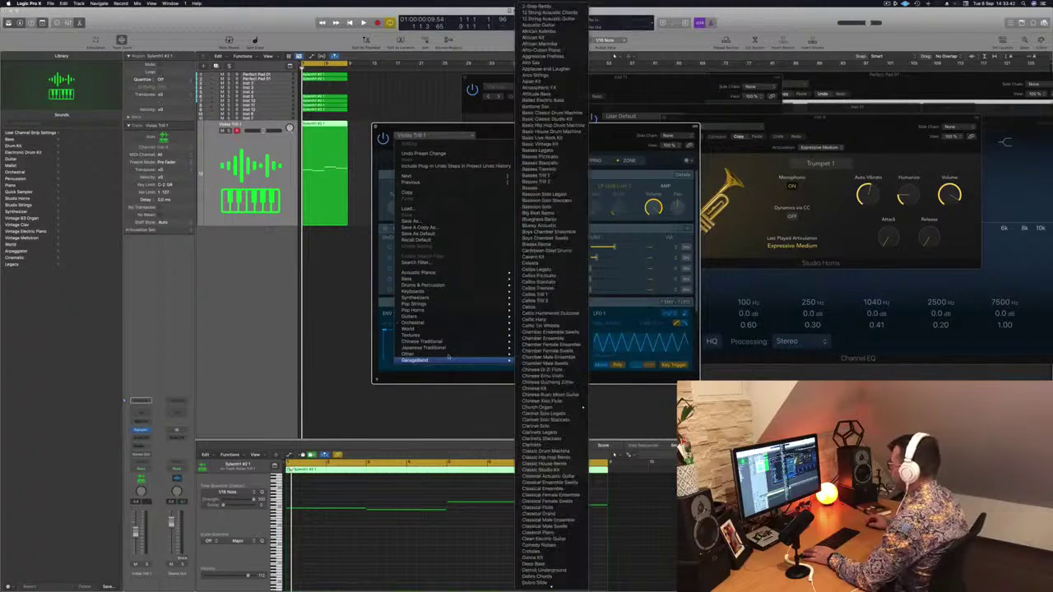
mouse_move(467, 324)
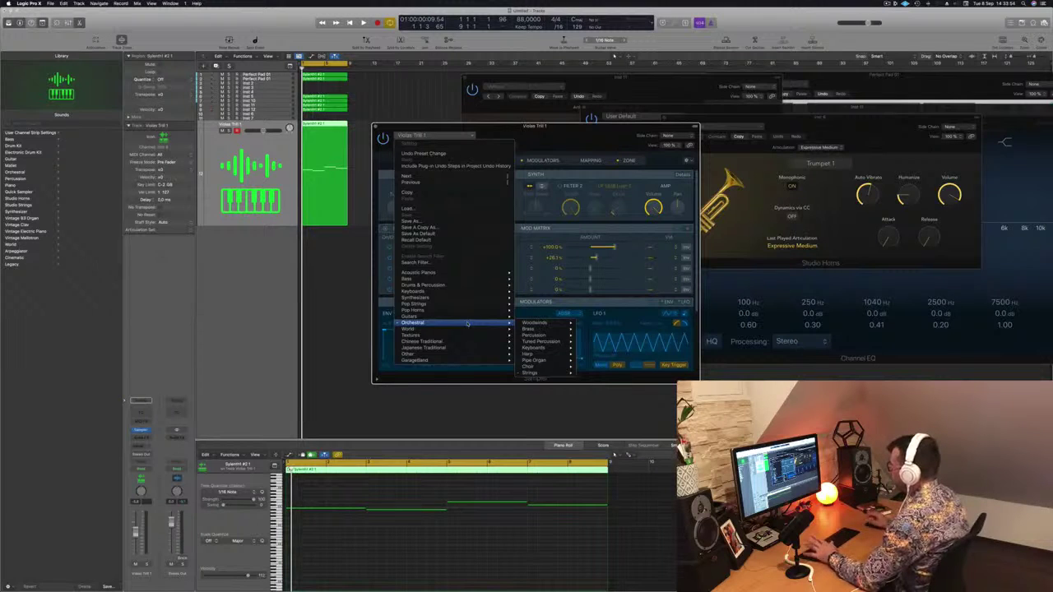
mouse_move(565, 362)
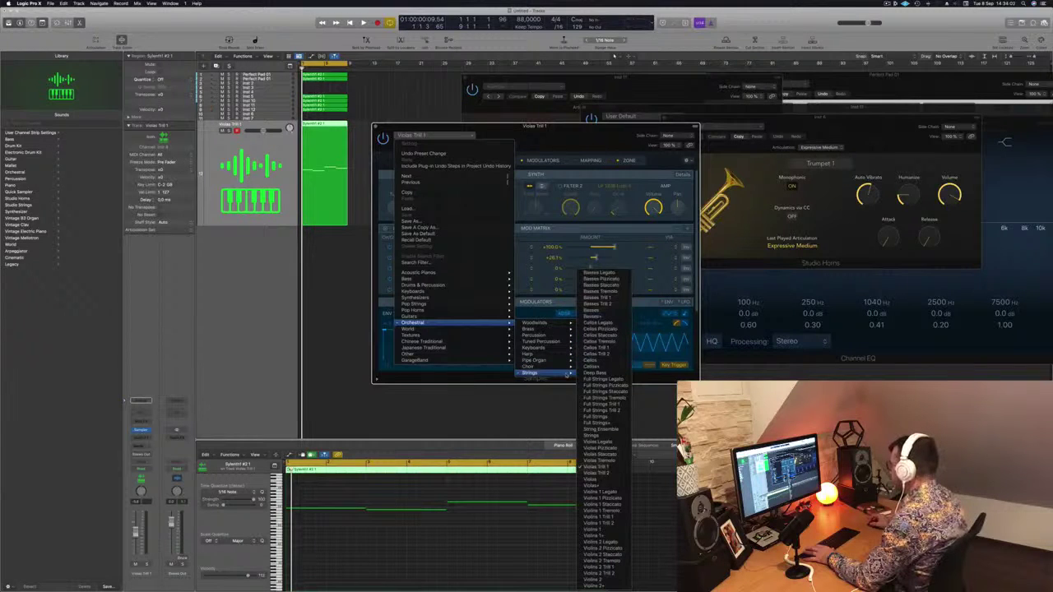
mouse_move(564, 330)
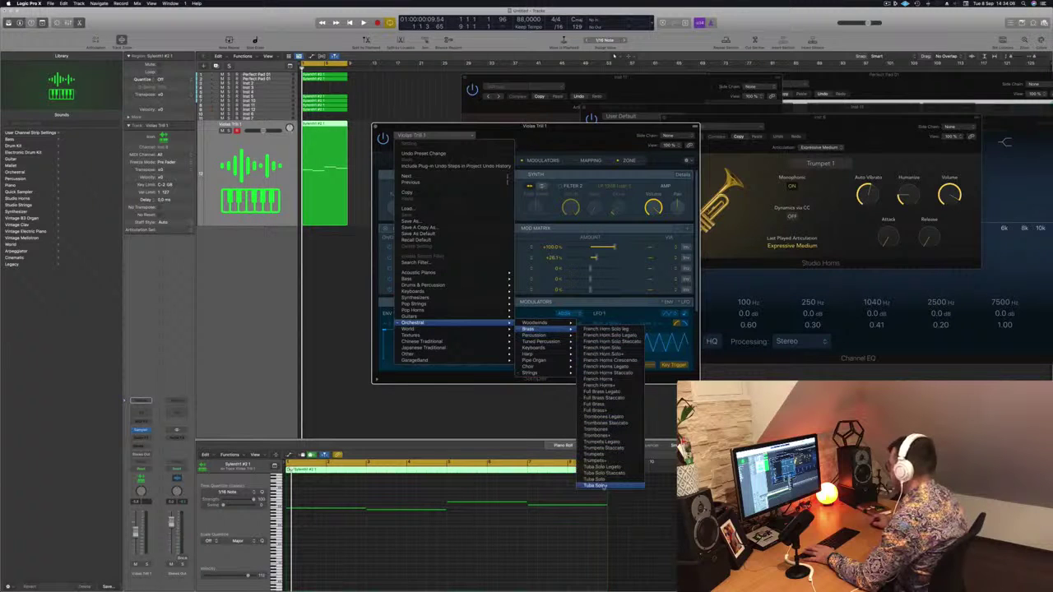
click(598, 486)
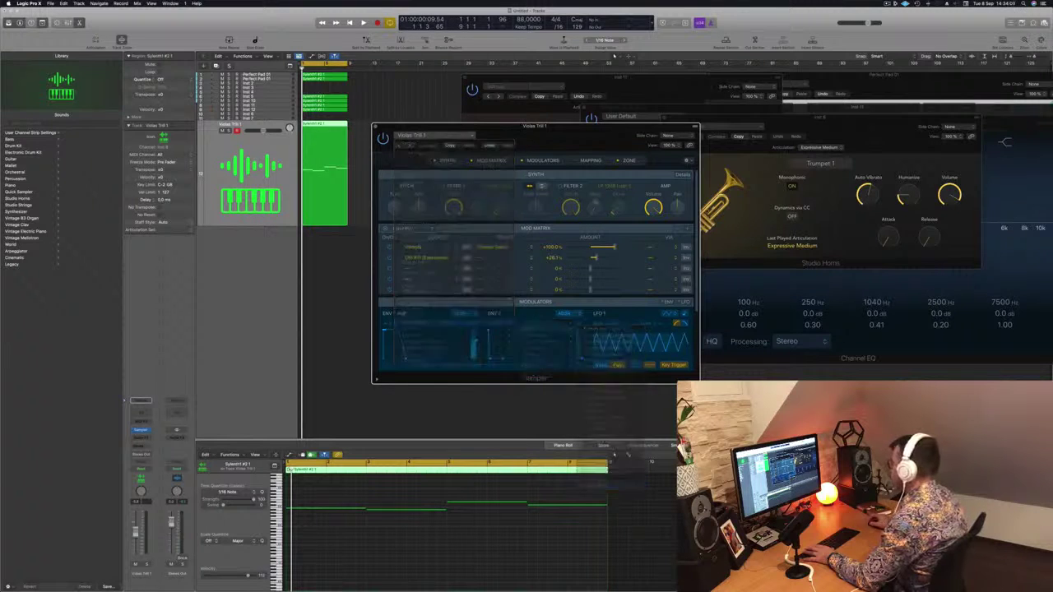
drag(575, 134, 710, 135)
Add a Bus 1 send to the tuba track and compare it soloed and in the full mix.
click(613, 454)
key(space)
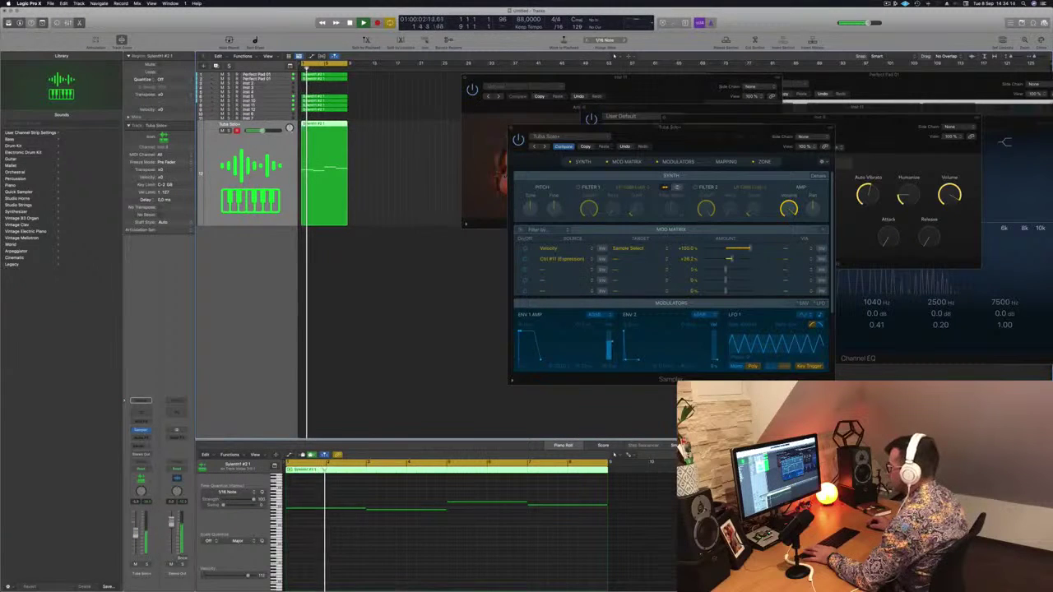
click(140, 445)
mouse_move(156, 455)
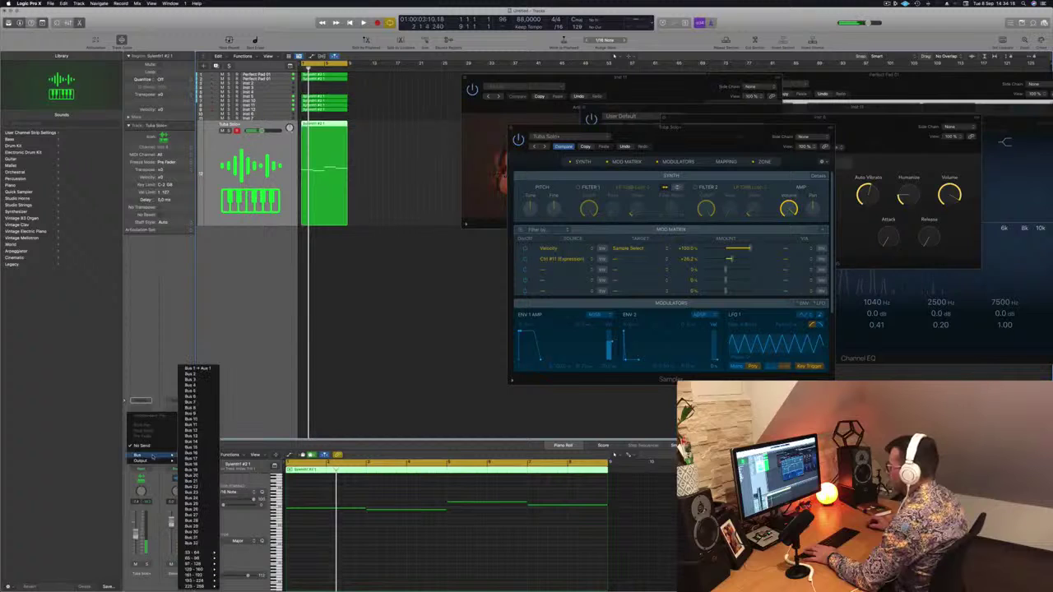
click(200, 374)
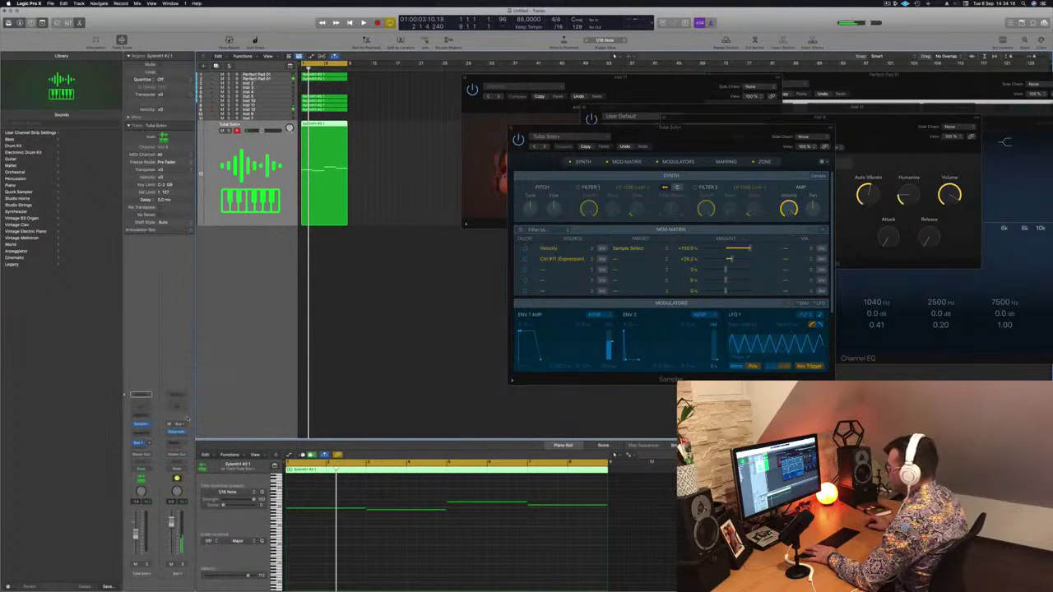
key(space)
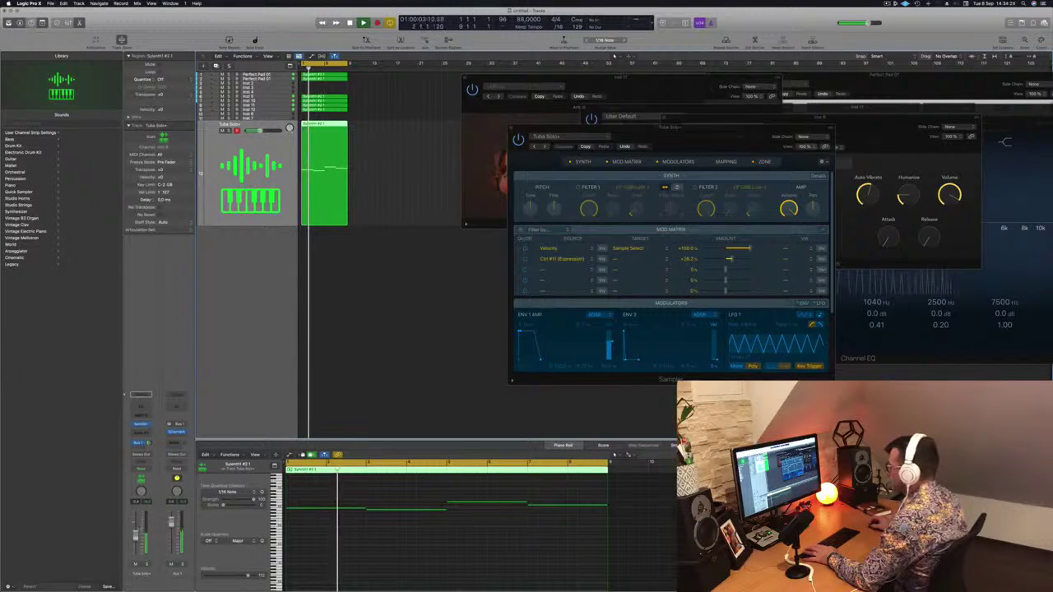
key(s)
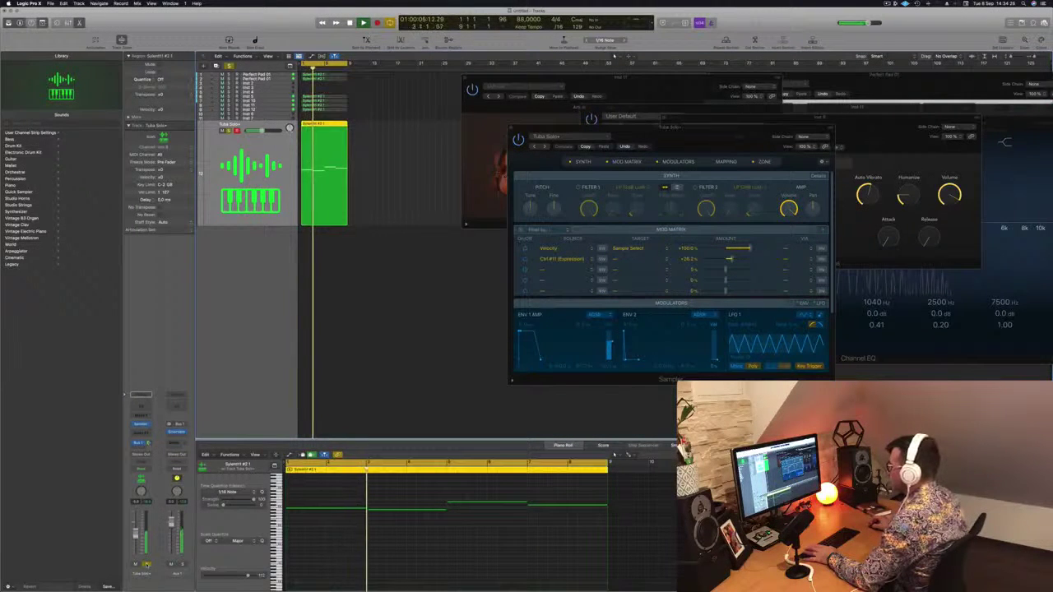
key(s)
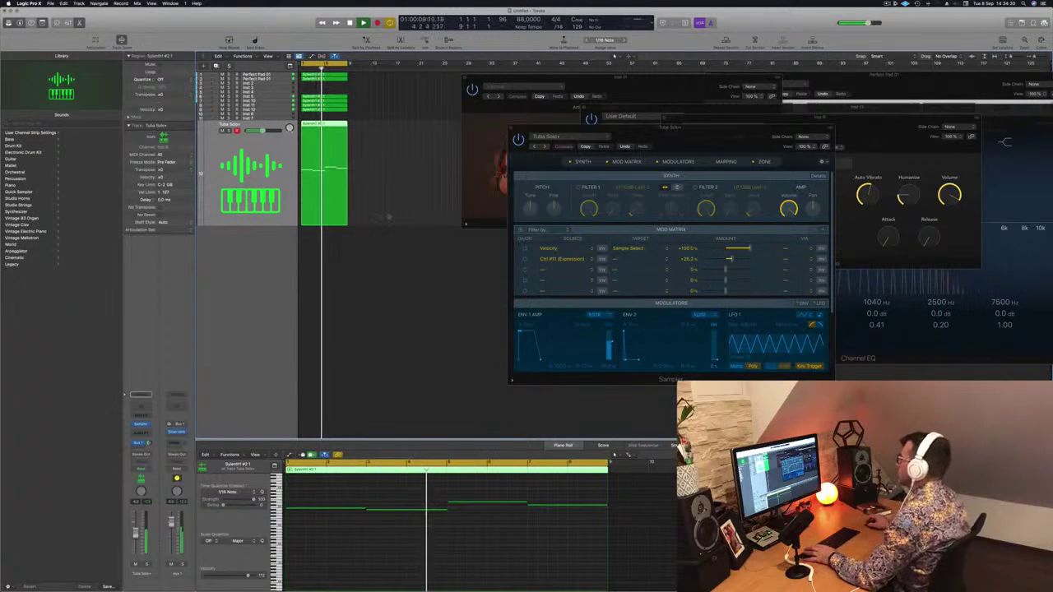
Zoom in on the arrangement's regions and move the Cellos window away from the tracks.
click(376, 257)
scroll(372, 261, up, 3)
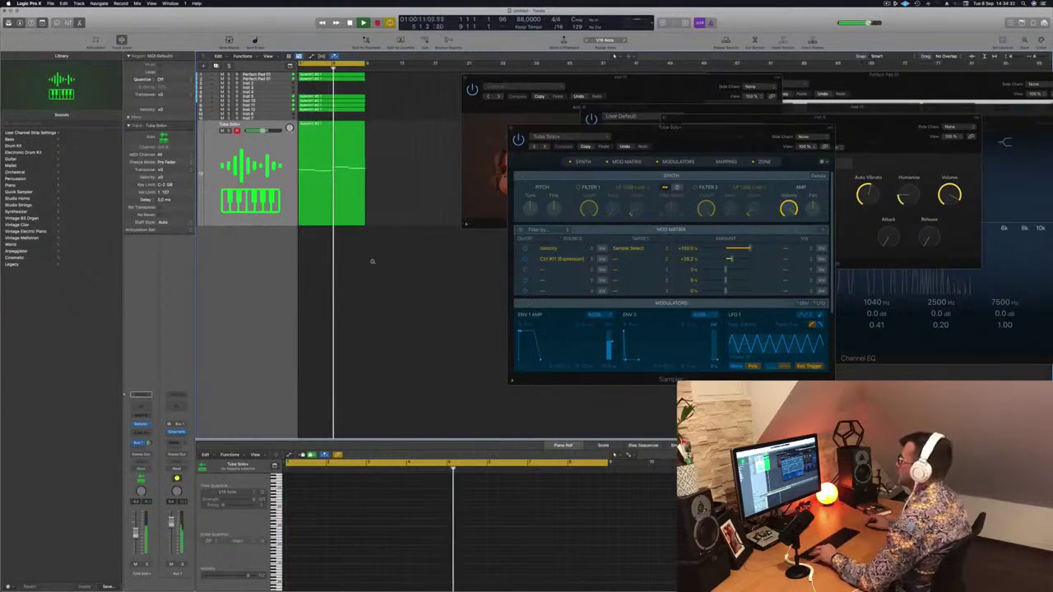
scroll(373, 262, up, 2)
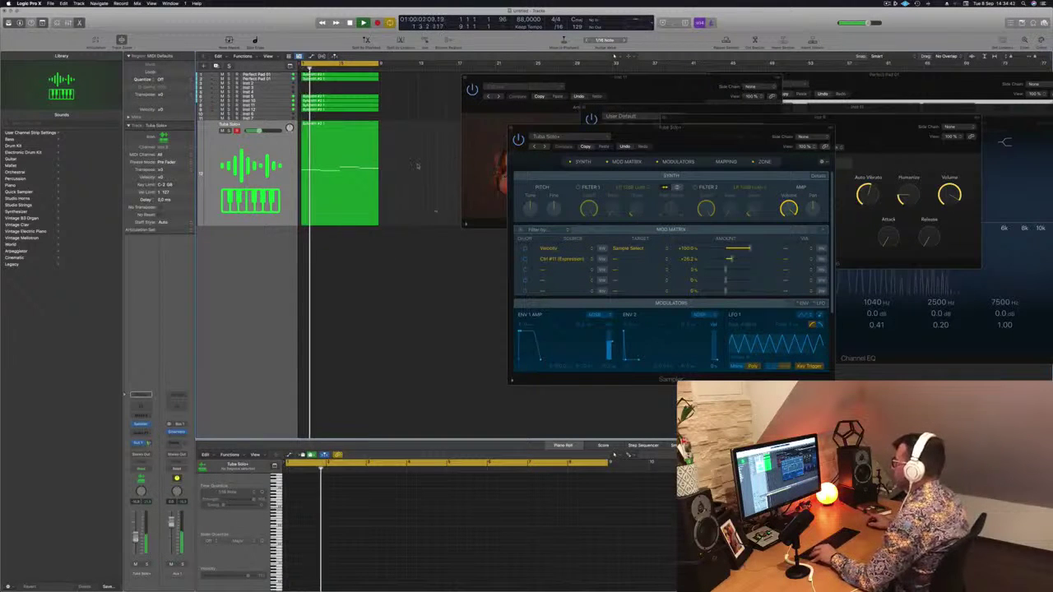
drag(559, 77, 703, 107)
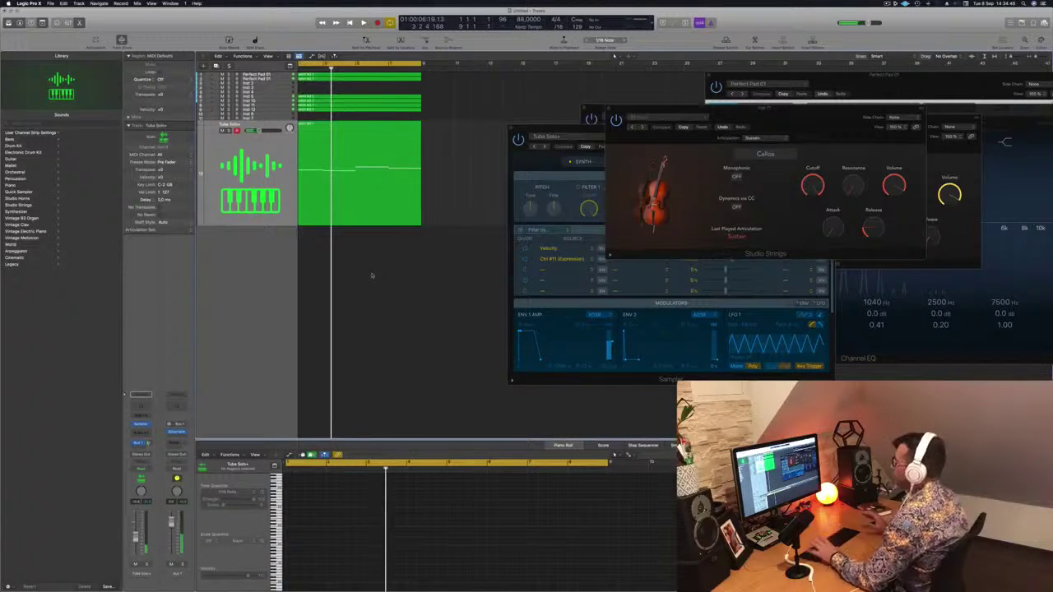
scroll(395, 268, up, 3)
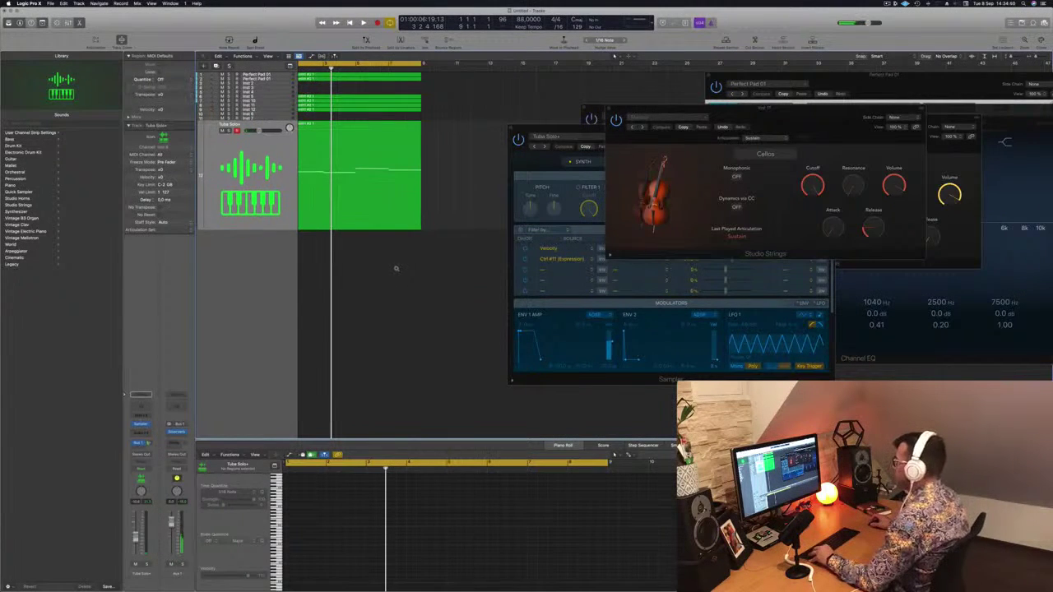
scroll(397, 269, right, 3)
scroll(398, 270, left, 3)
scroll(398, 270, left, 2)
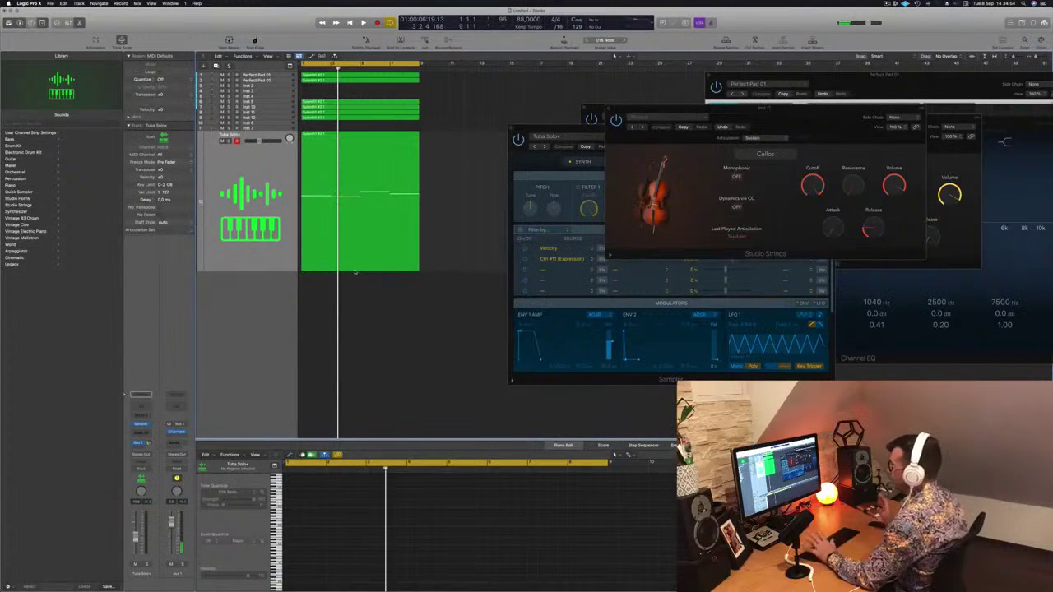
Play the mix from the beginning and toggle the tuba track's solo on and off.
key(space)
key(space)
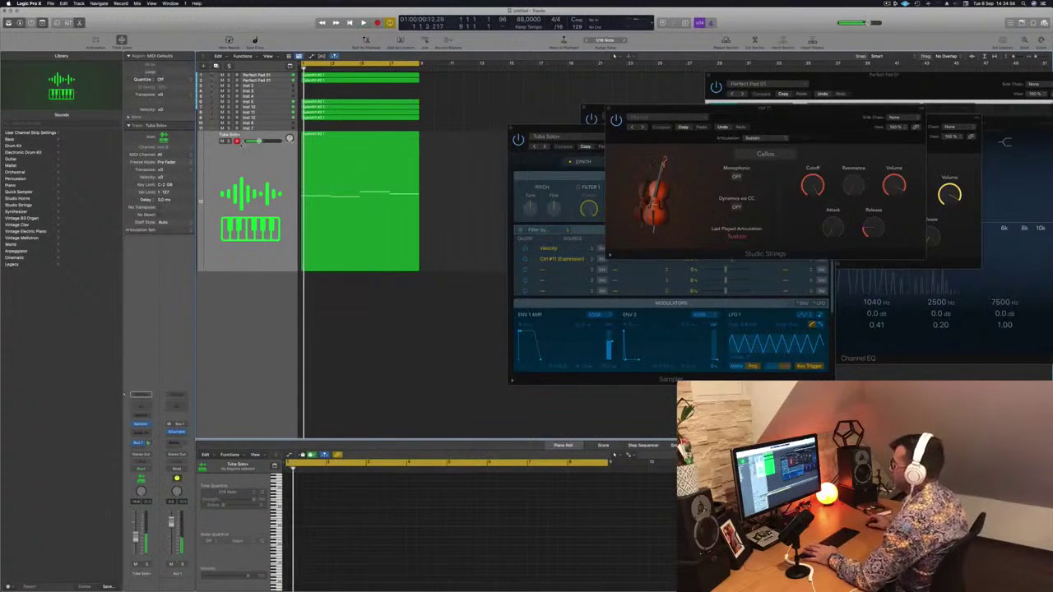
click(238, 163)
key(space)
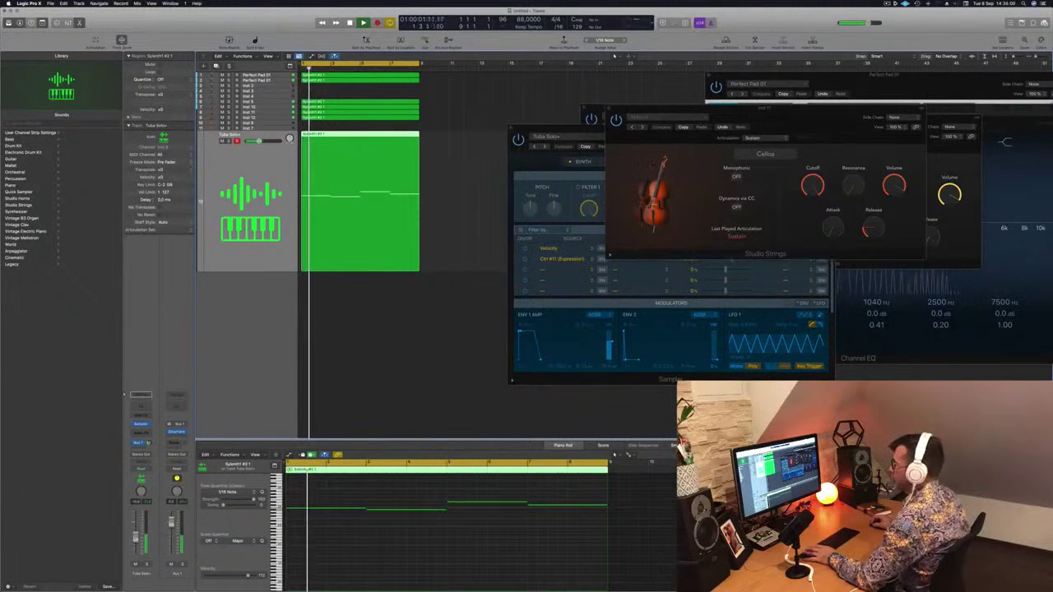
key(ctrl+s)
key(ctrl+s)
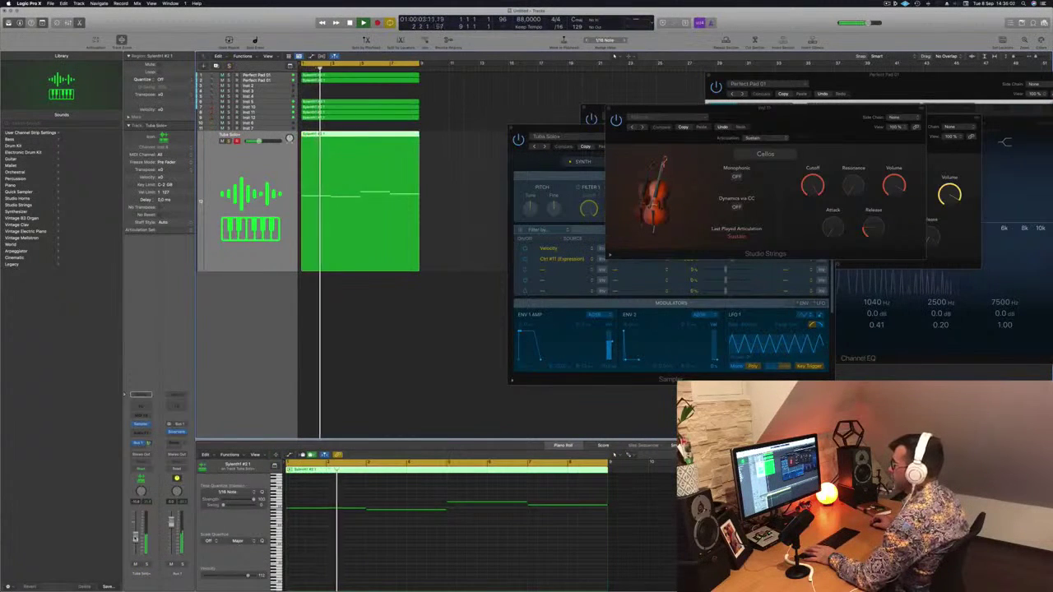
click(405, 334)
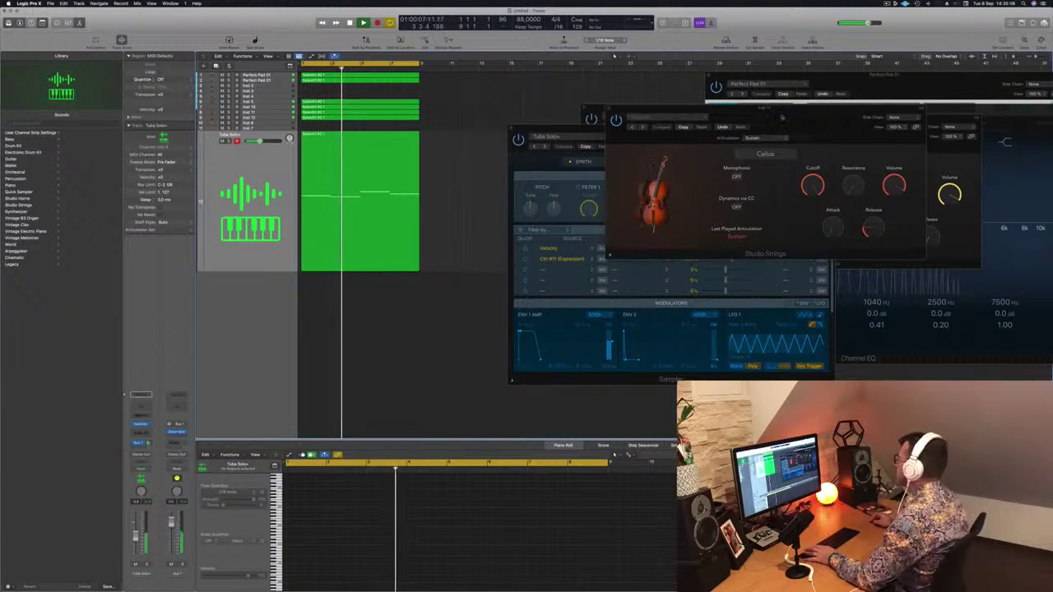
Close the Cellos instrument window and move the tuba's Sampler window further from the tracks.
click(778, 119)
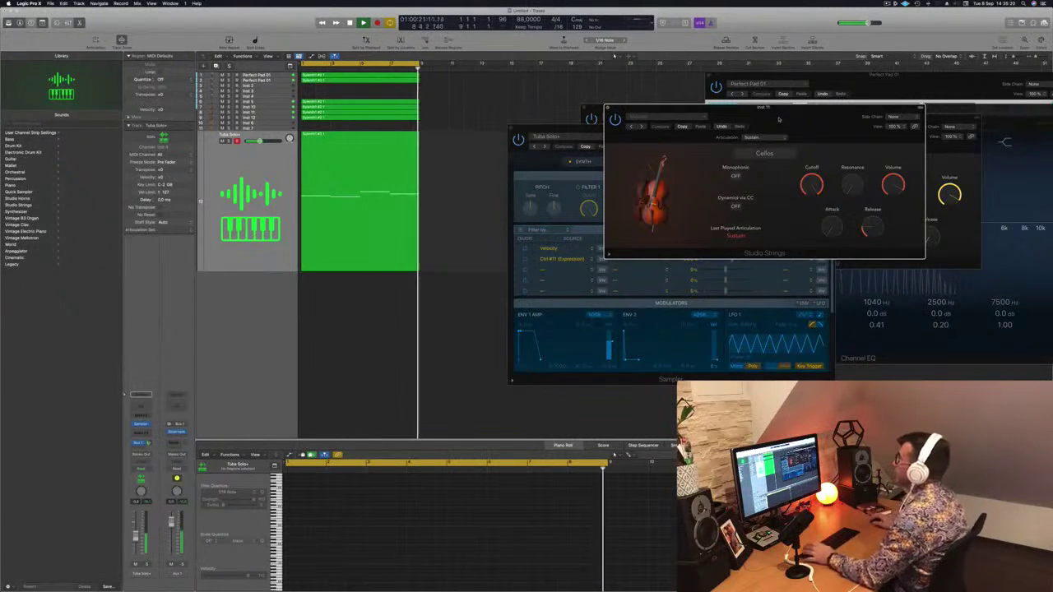
drag(778, 119, 718, 120)
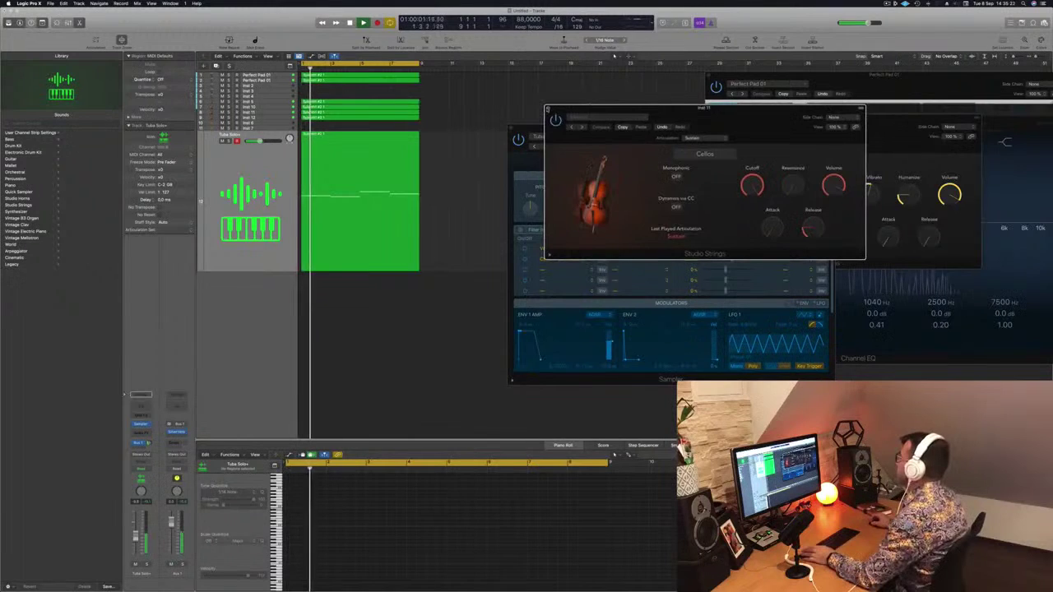
click(548, 109)
drag(635, 130, 677, 105)
Audition the tuba line by toggling its solo and its mute during playback.
click(379, 222)
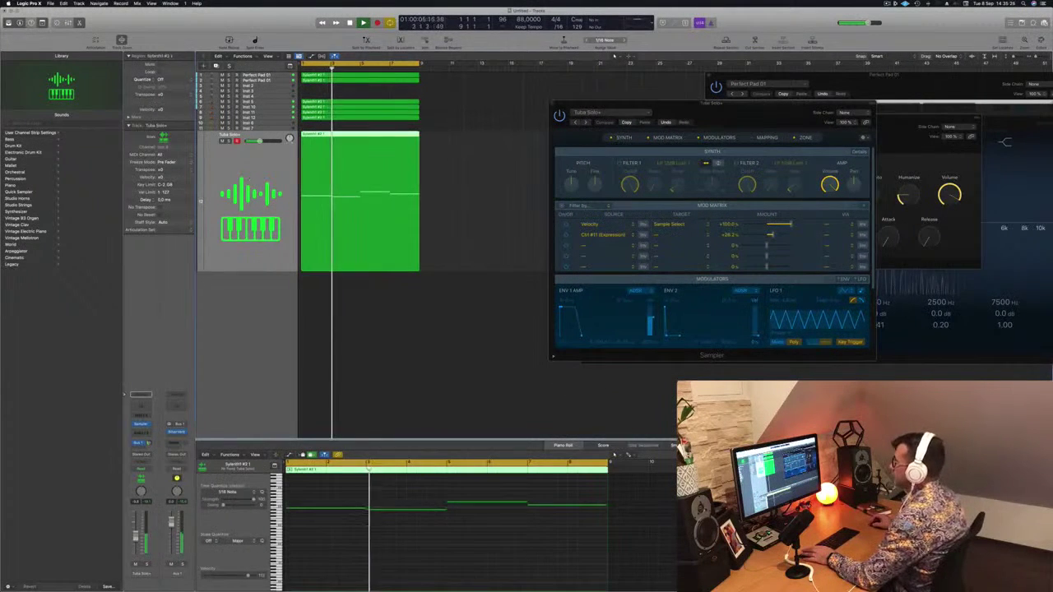
click(147, 565)
click(147, 565)
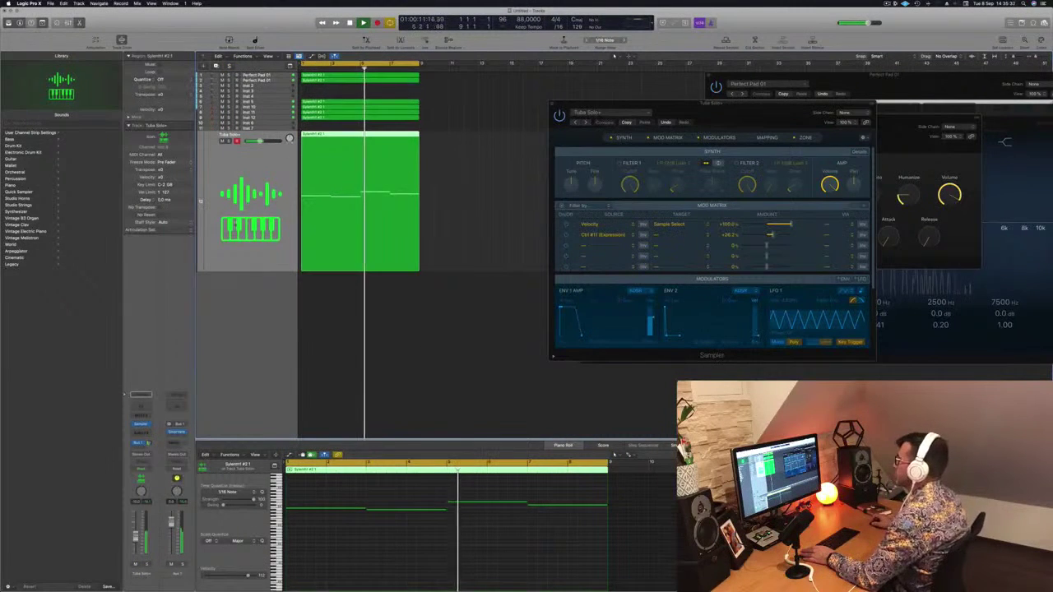
click(135, 565)
click(136, 565)
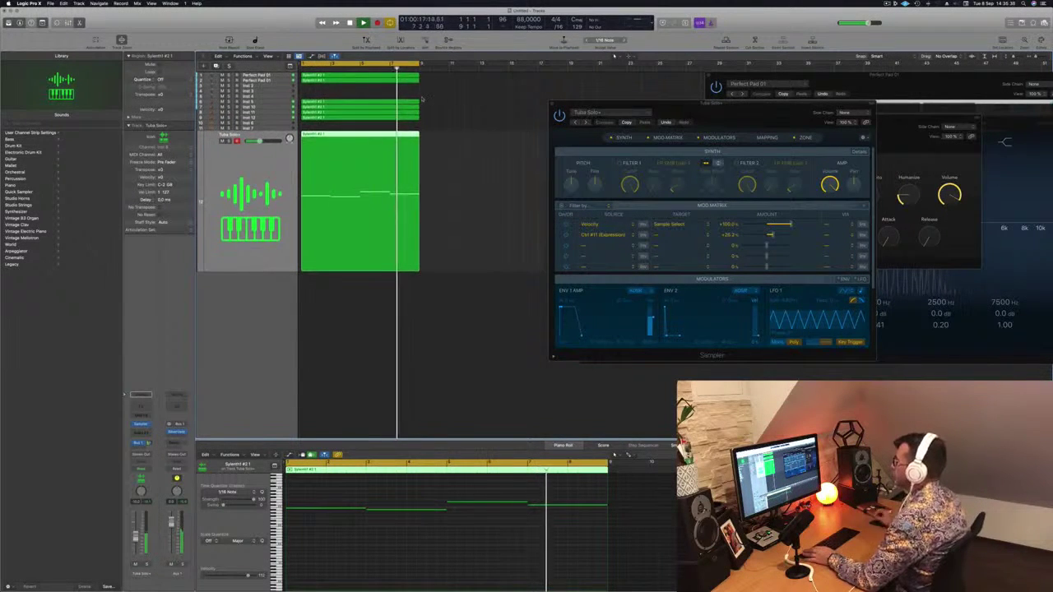
Stop playback, move the single-note line region from Inst 12 up to the Inst 2 track, and mute Inst 2.
key(Up)
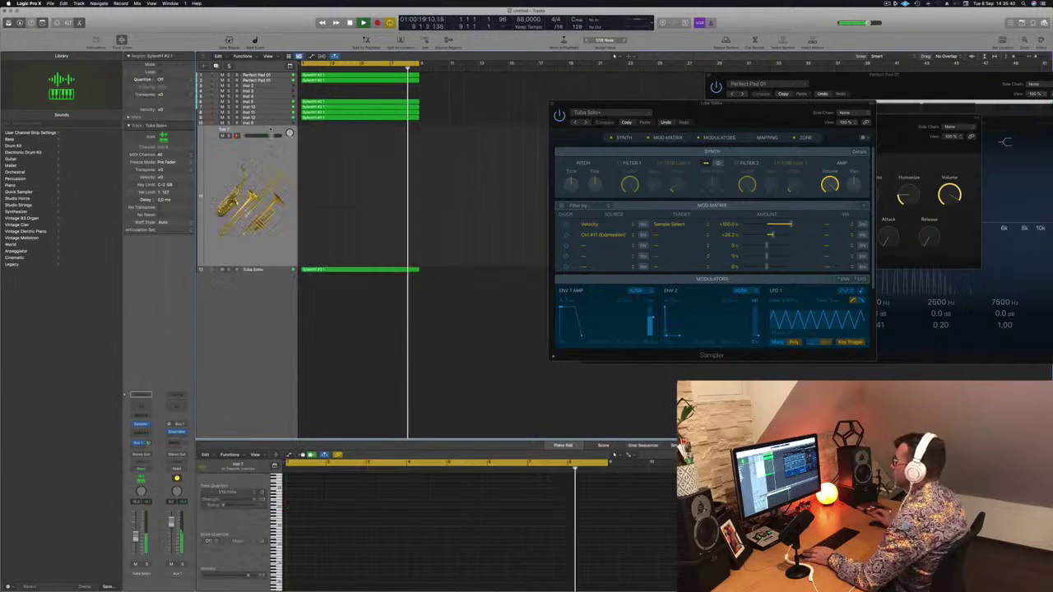
key(space)
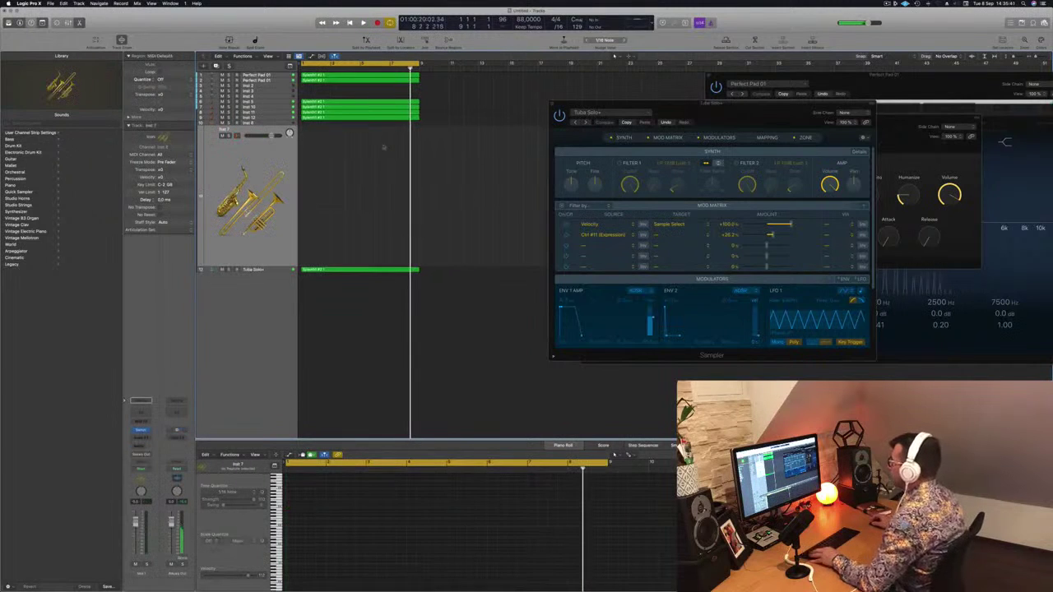
click(349, 119)
click(351, 112)
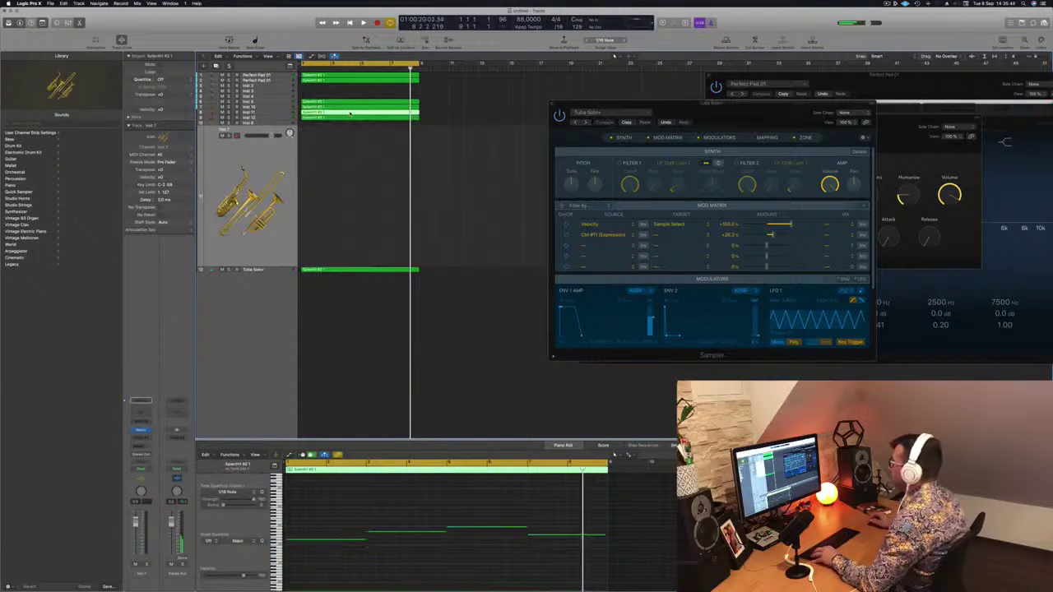
click(349, 118)
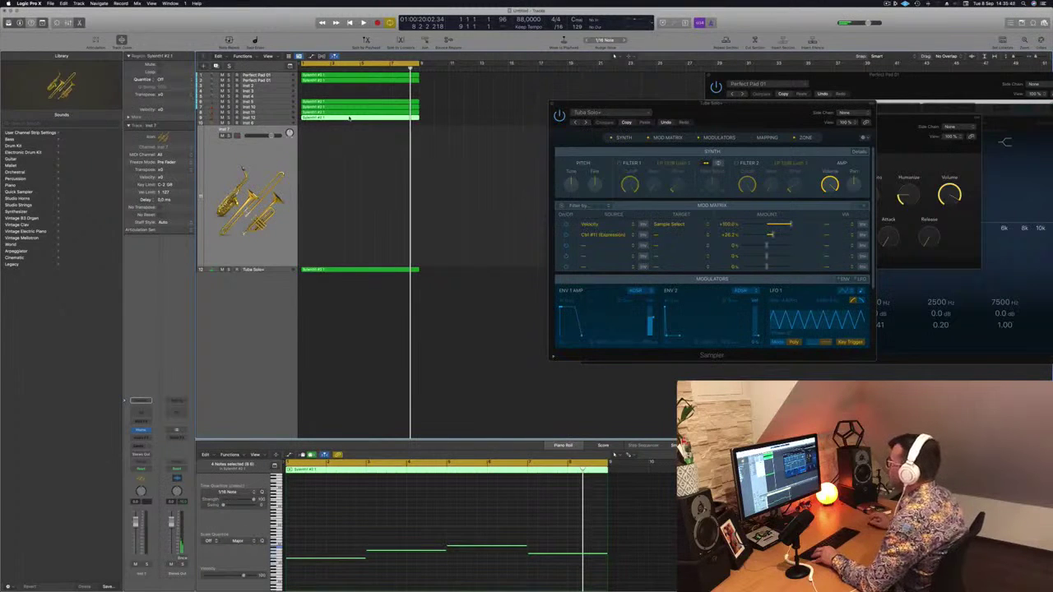
drag(349, 119, 347, 89)
click(222, 86)
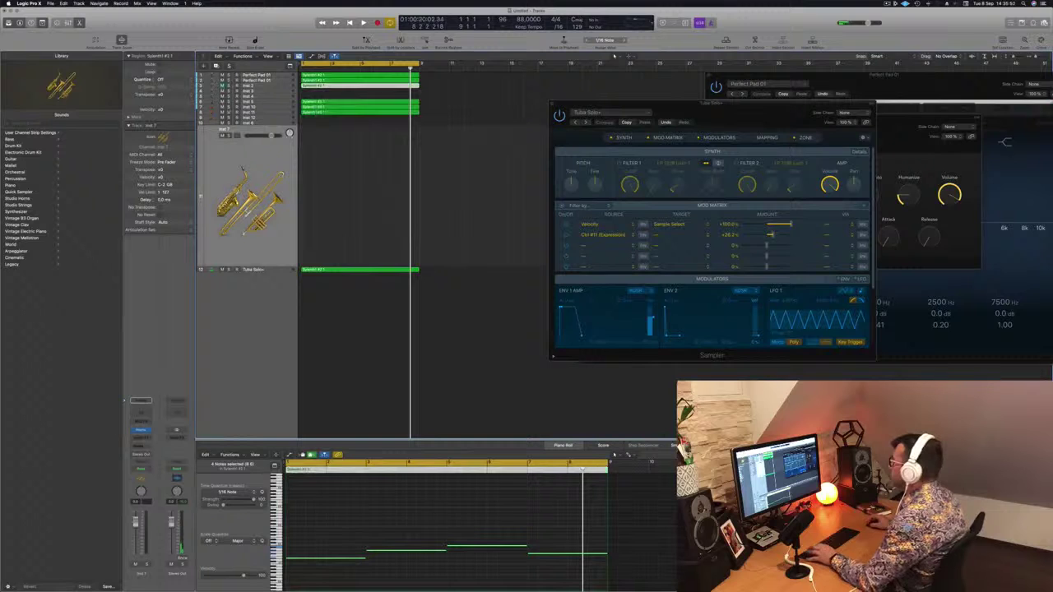
click(326, 115)
drag(327, 116, 326, 161)
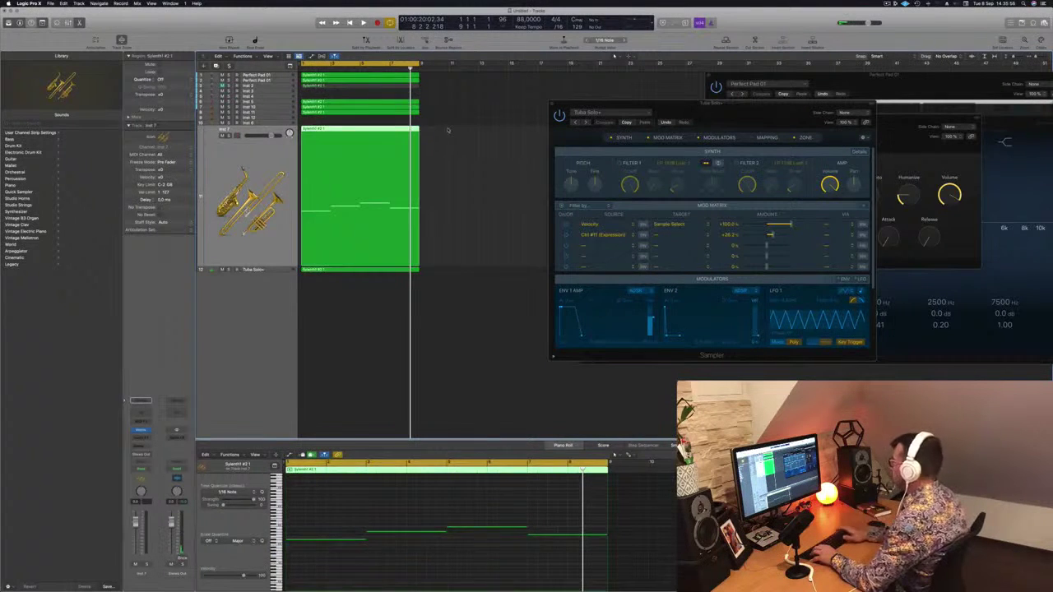
key(Delete)
Copy the Inst 10 and Inst 11 regions onto the Inst 7 brass track as one chord region and play it.
click(336, 112)
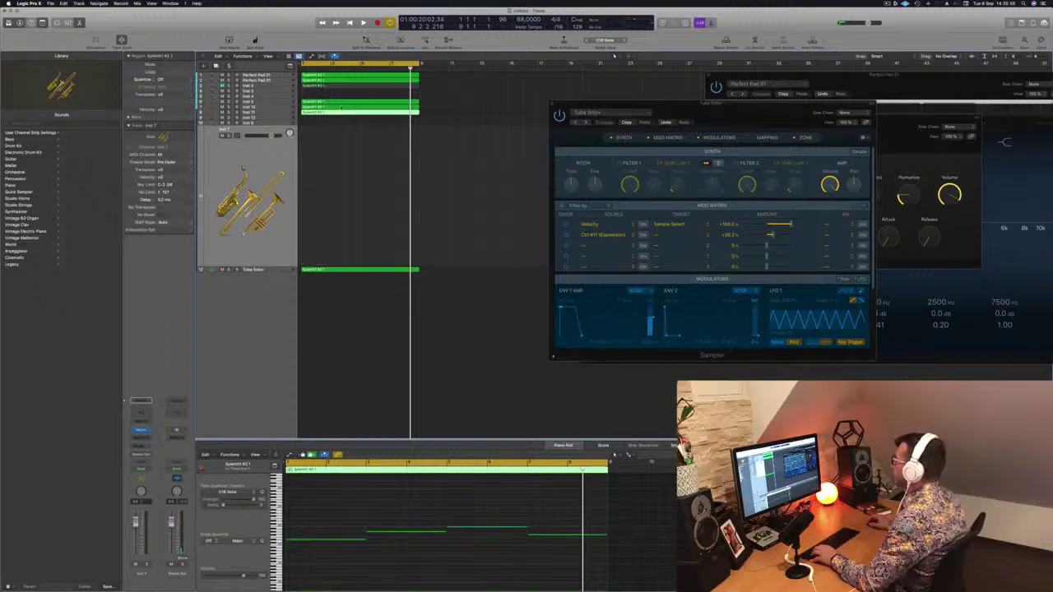
shift+click(341, 107)
drag(341, 107, 338, 160)
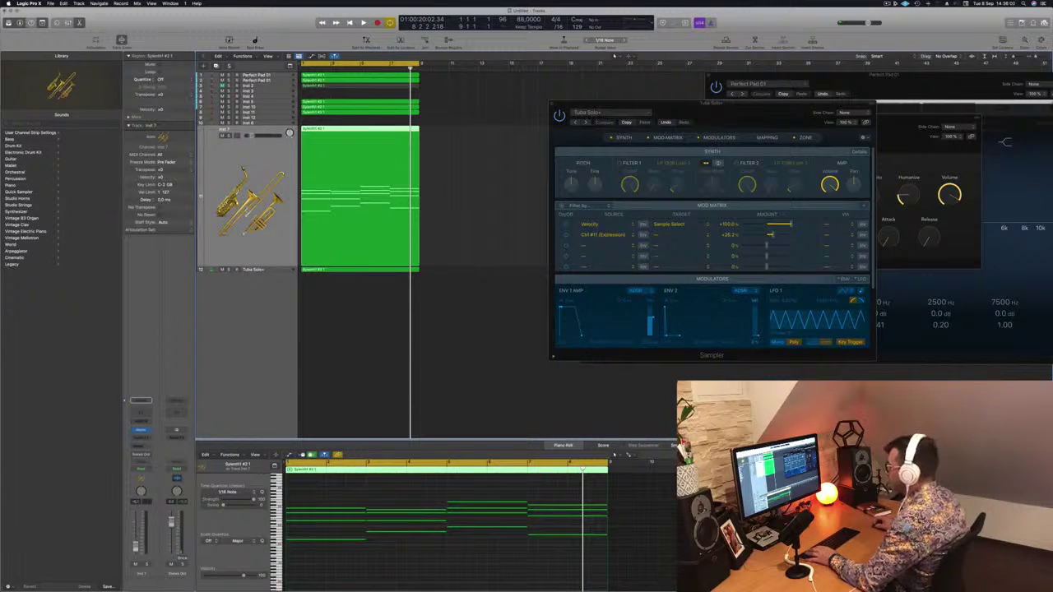
key(space)
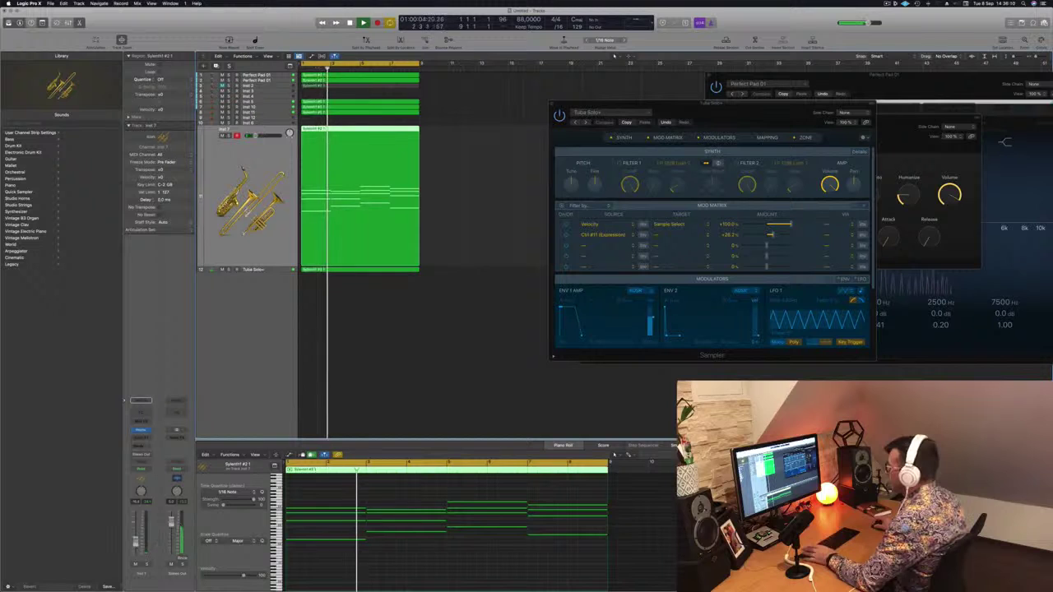
key(Return)
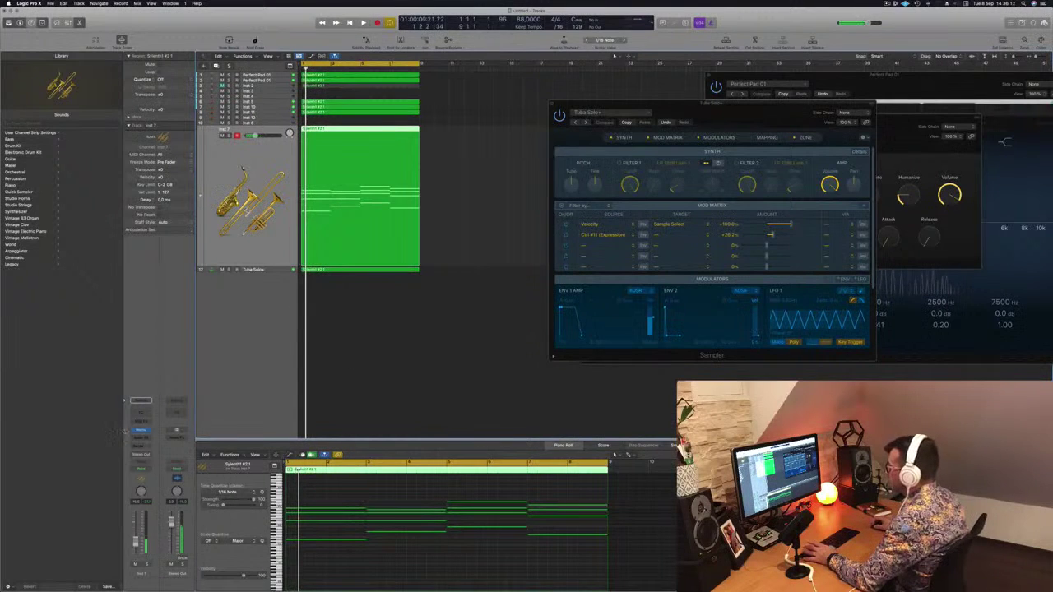
Open the Inst 7 track's Studio Horns, change Trumpet 1 to Trombone 3, and audition the track soloed.
click(142, 430)
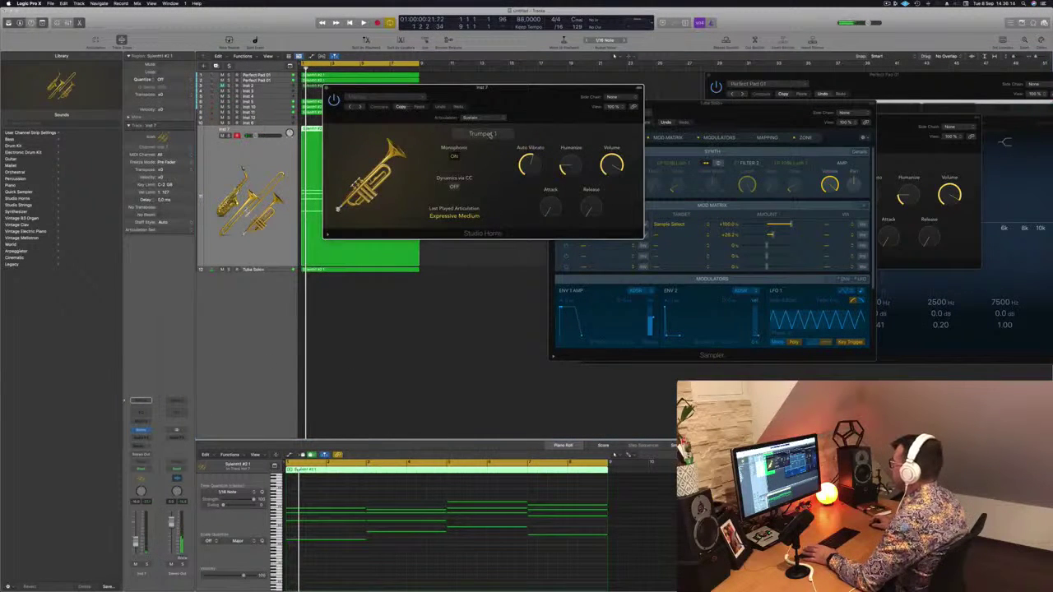
click(483, 134)
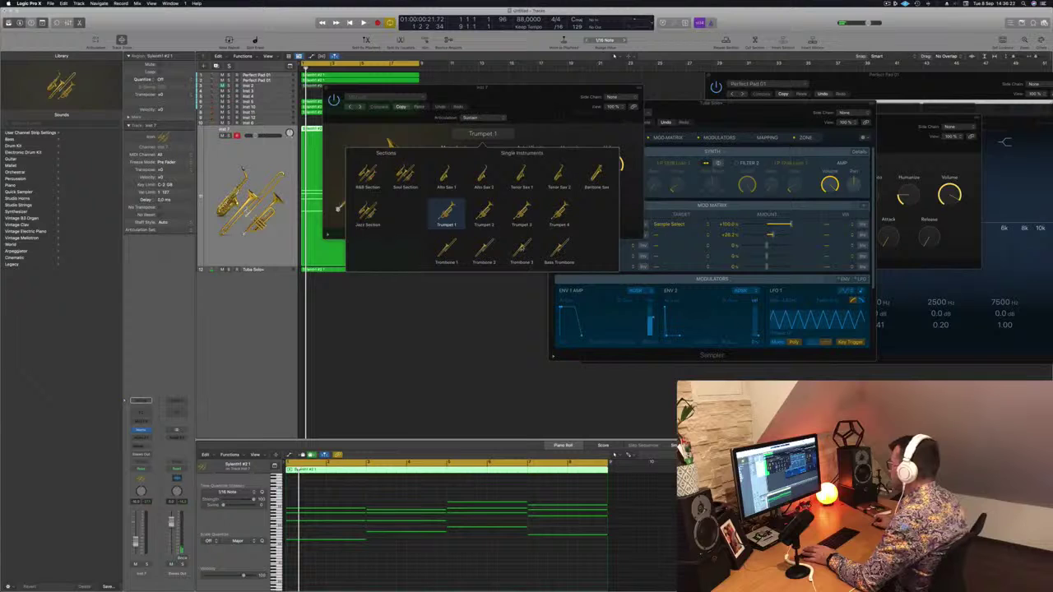
click(522, 249)
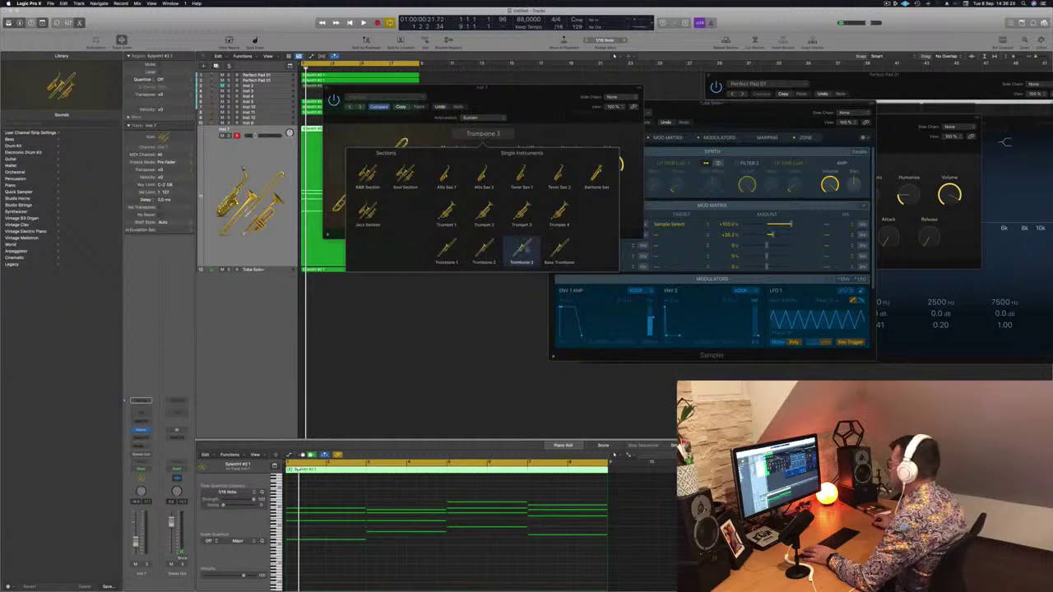
key(space)
drag(537, 98, 632, 111)
key(space)
key(space)
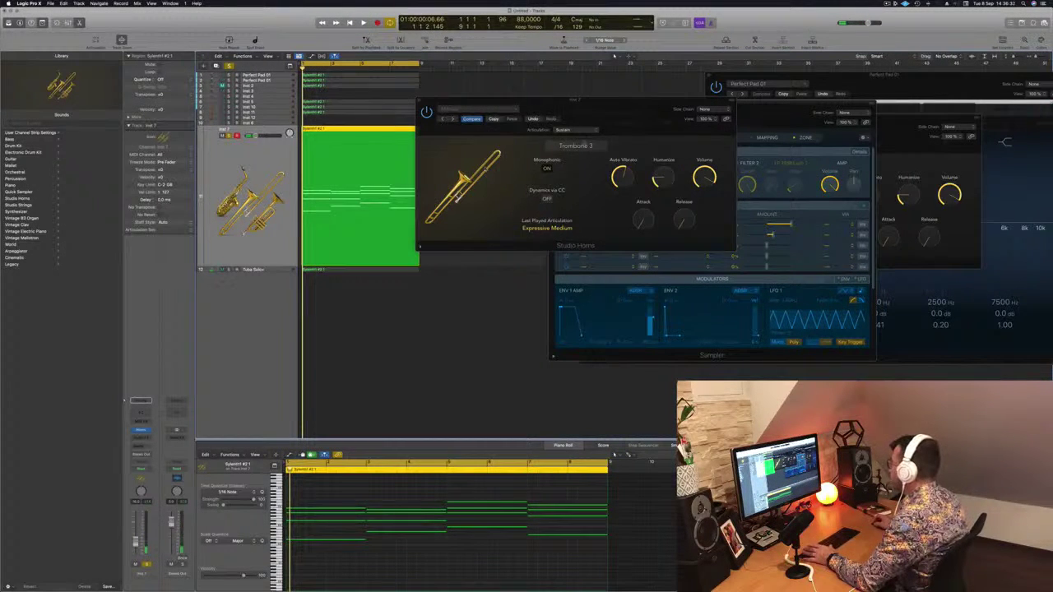
Try Soul Section in Studio Horns, switch to R&B Section, and listen to the chords with it.
click(589, 146)
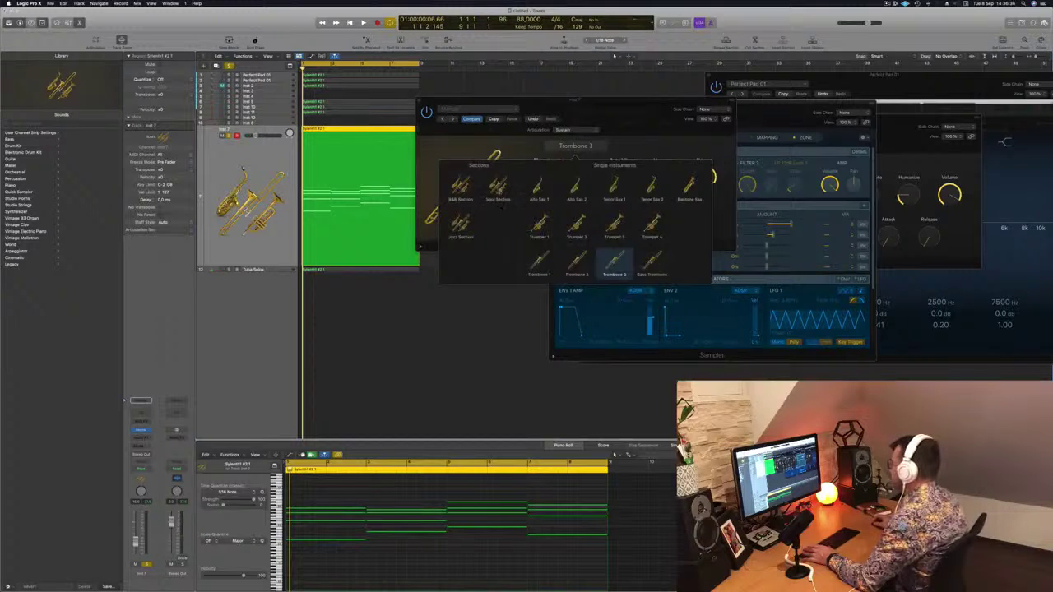
click(499, 188)
key(space)
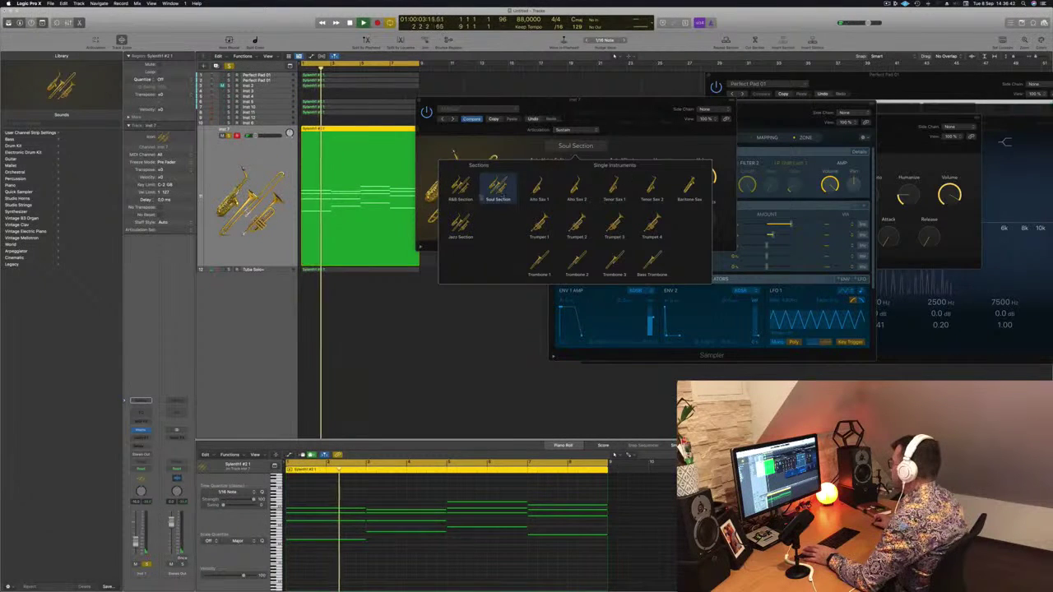
click(459, 187)
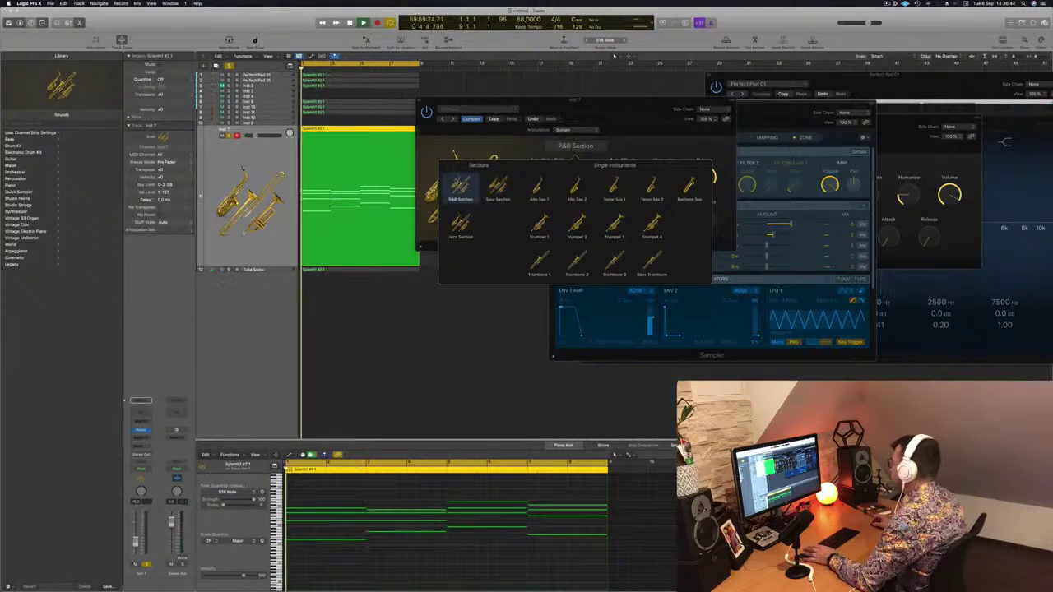
click(483, 147)
key(space)
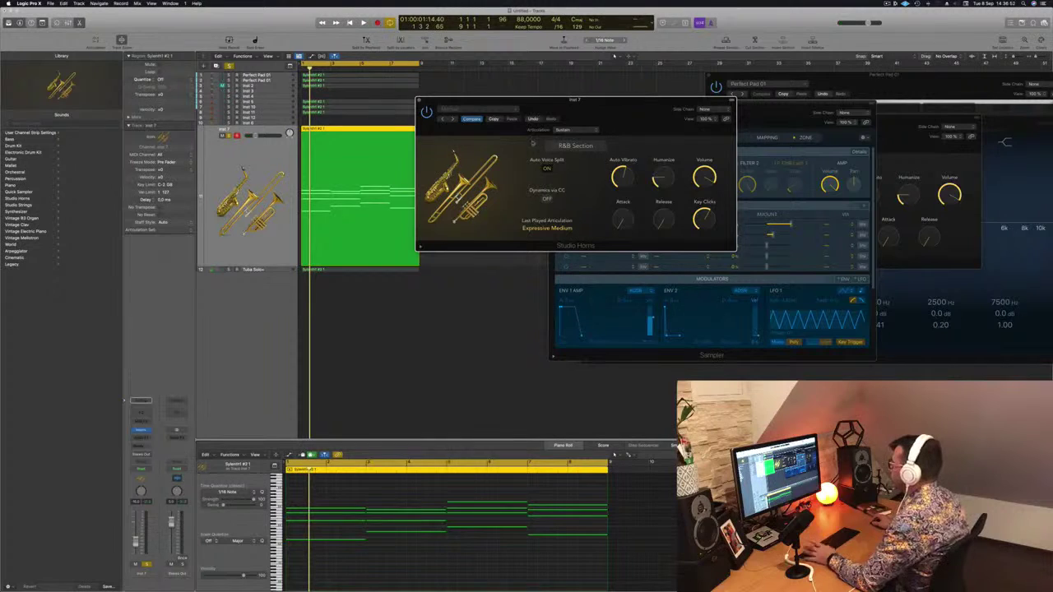
Set the Studio Horns articulation to Fall Long, audition it from the start, and close the instrument window.
click(587, 132)
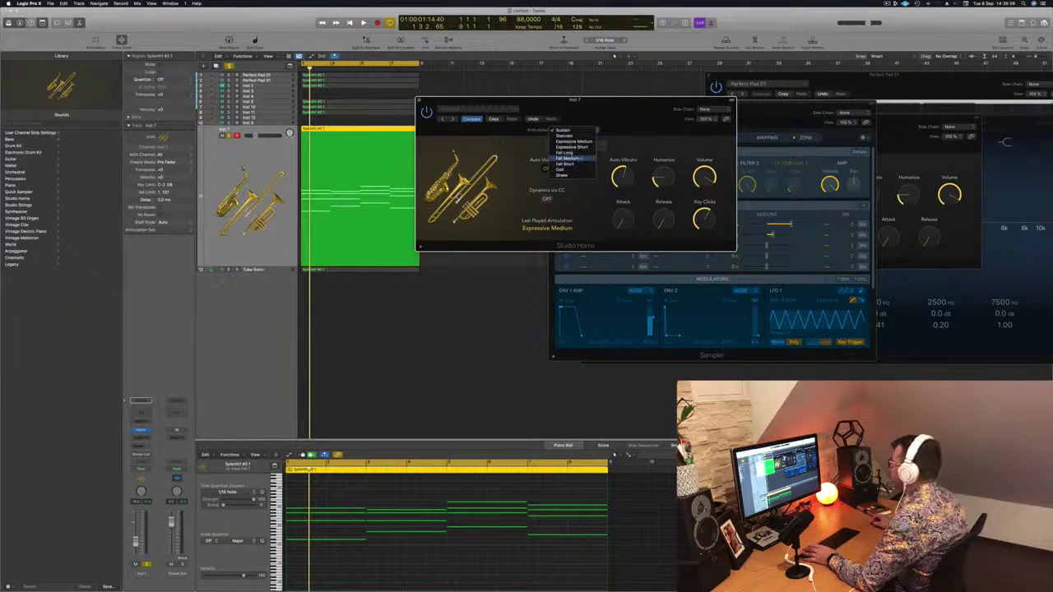
key(Return)
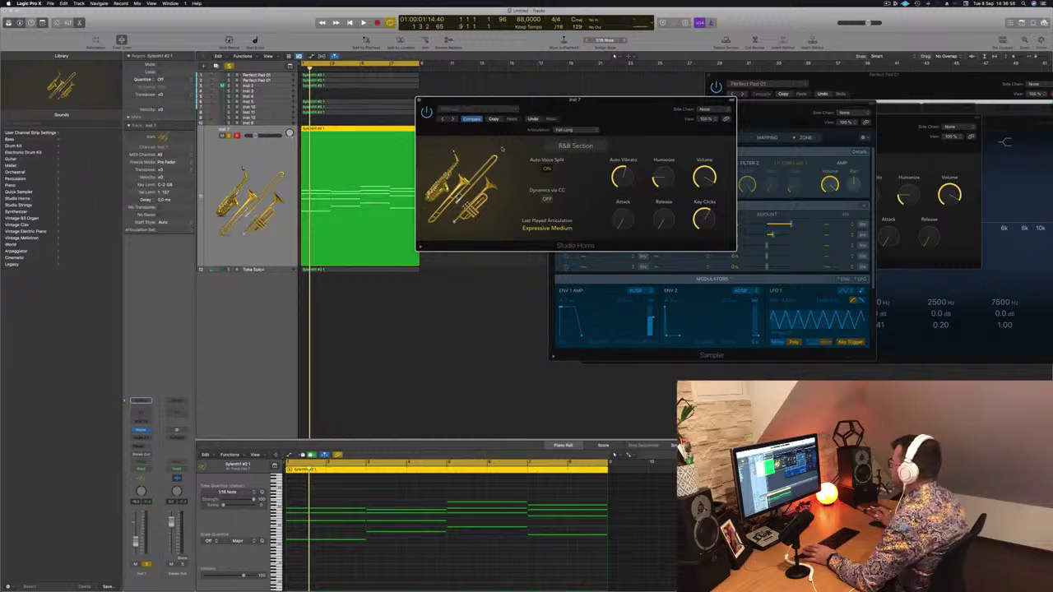
key(space)
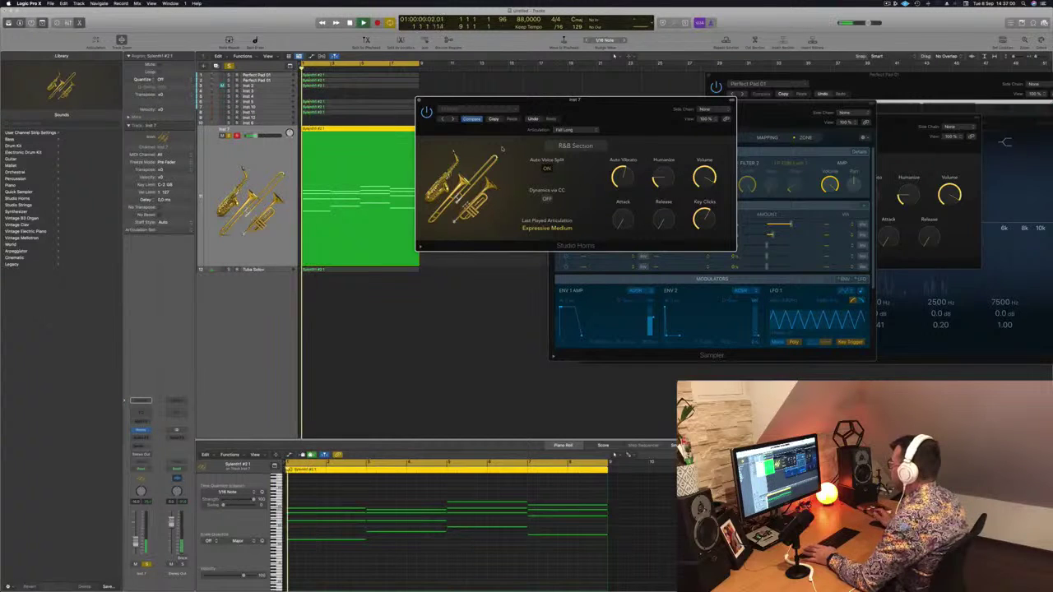
key(space)
key(space)
key(space)
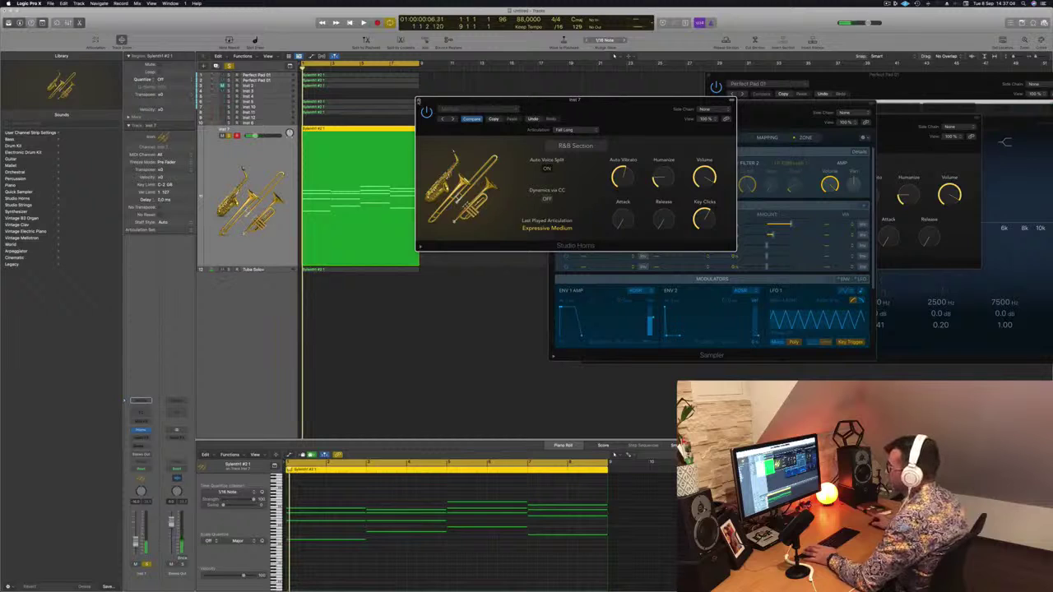
click(419, 100)
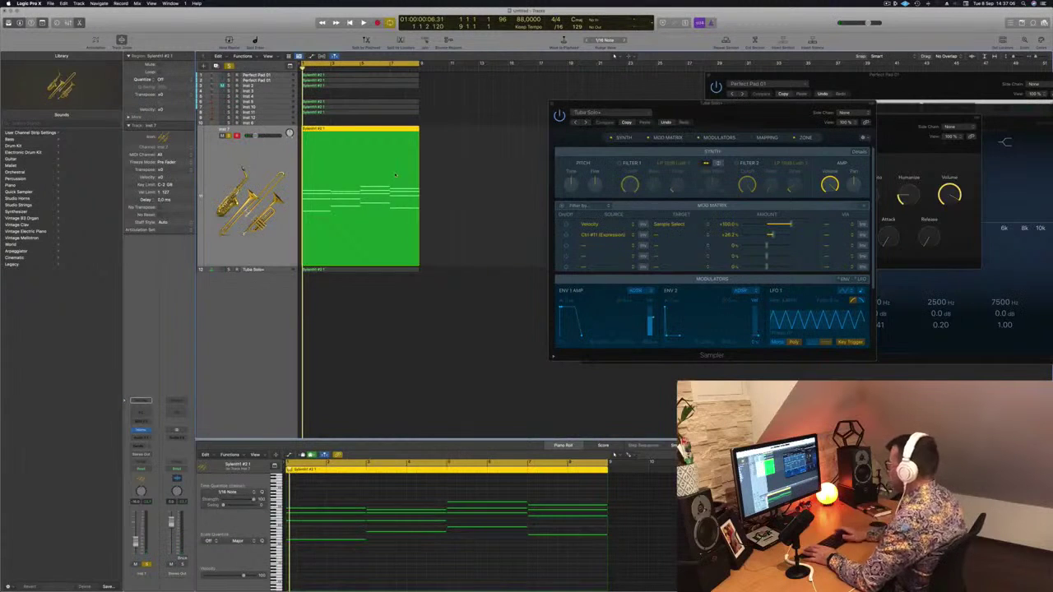
Delete the copied chord region from the Inst 7 brass track, turn off its solo, and restart playback.
key(Delete)
key(super+a)
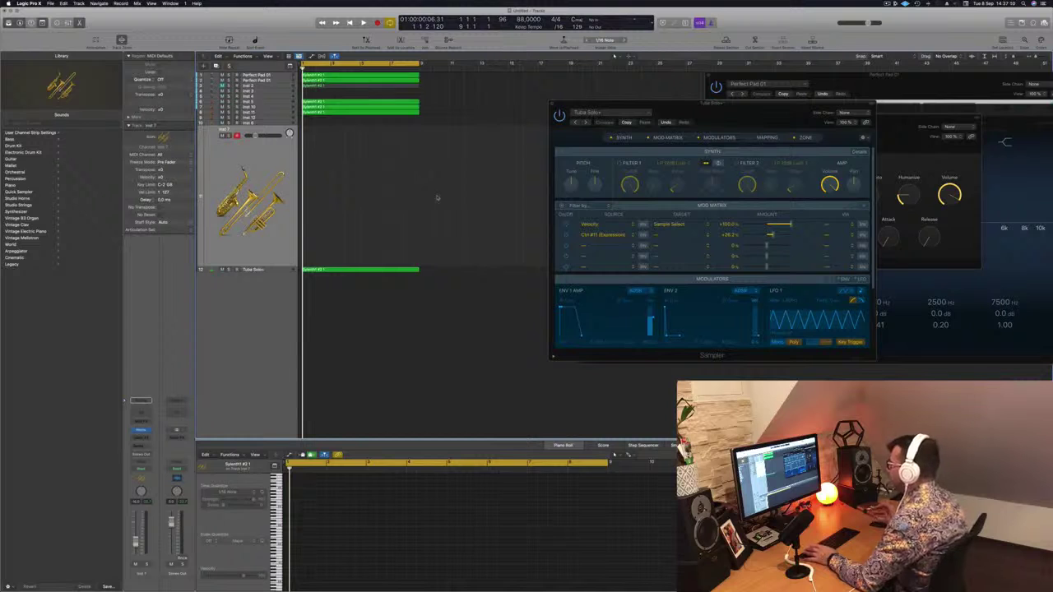
key(space)
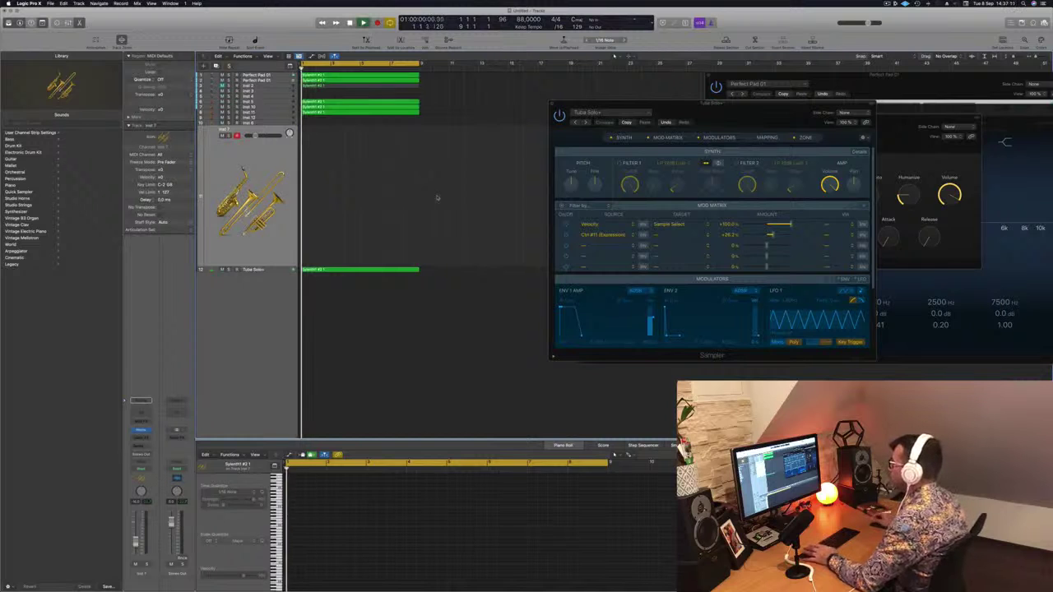
Unmute the Inst 2 track and open its Alchemy synth in a window placed clear of the regions.
click(273, 87)
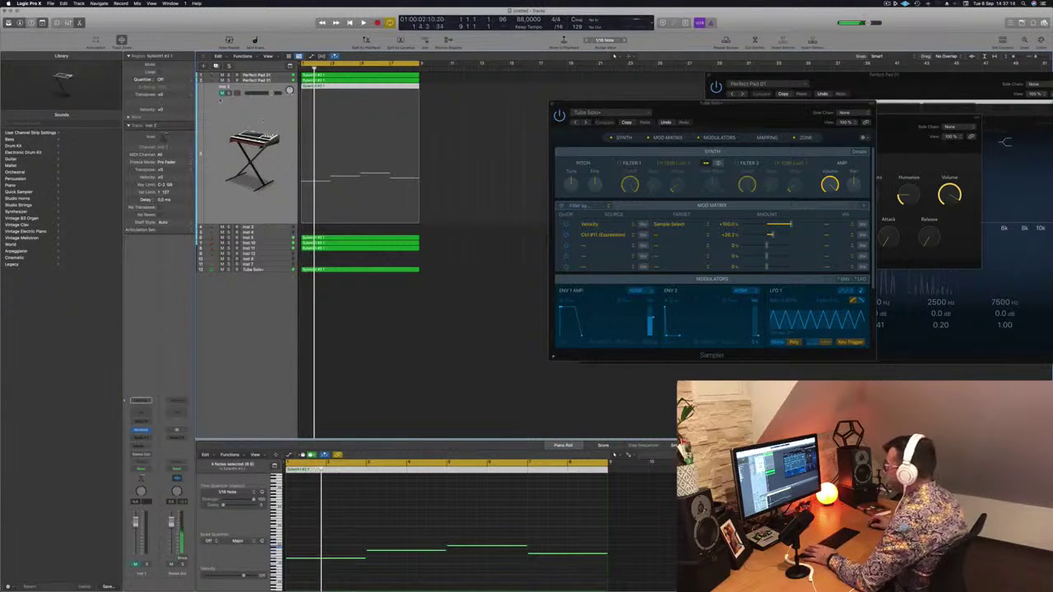
key(m)
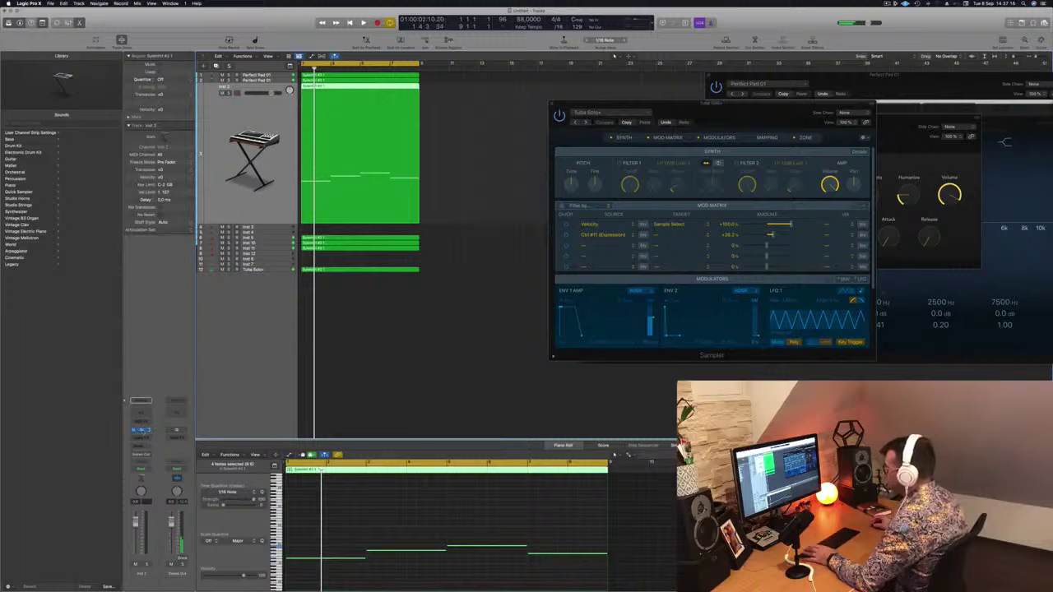
click(141, 430)
drag(522, 88, 727, 114)
click(413, 520)
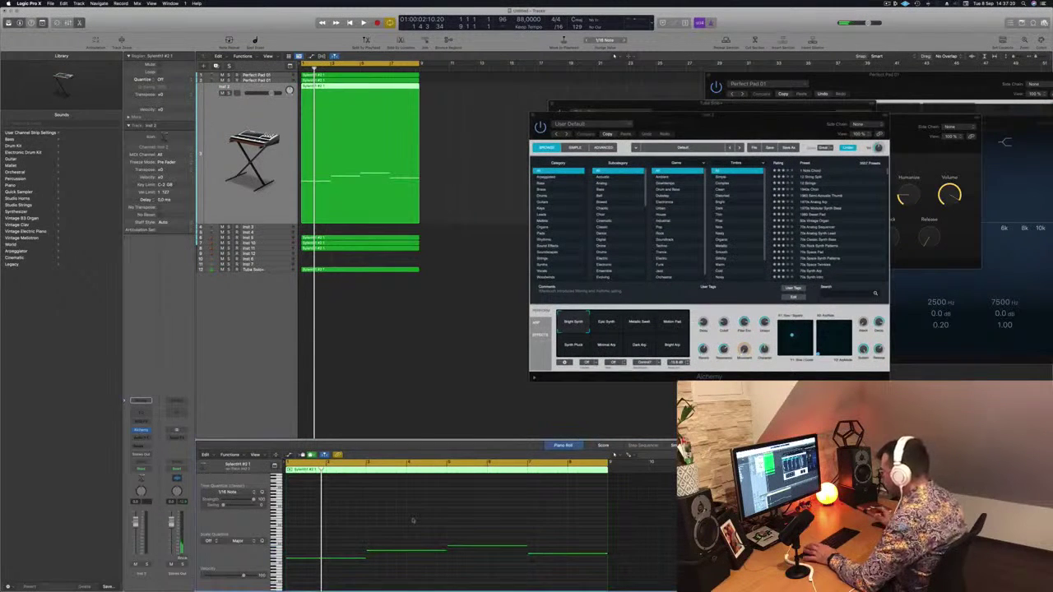
drag(760, 115, 666, 81)
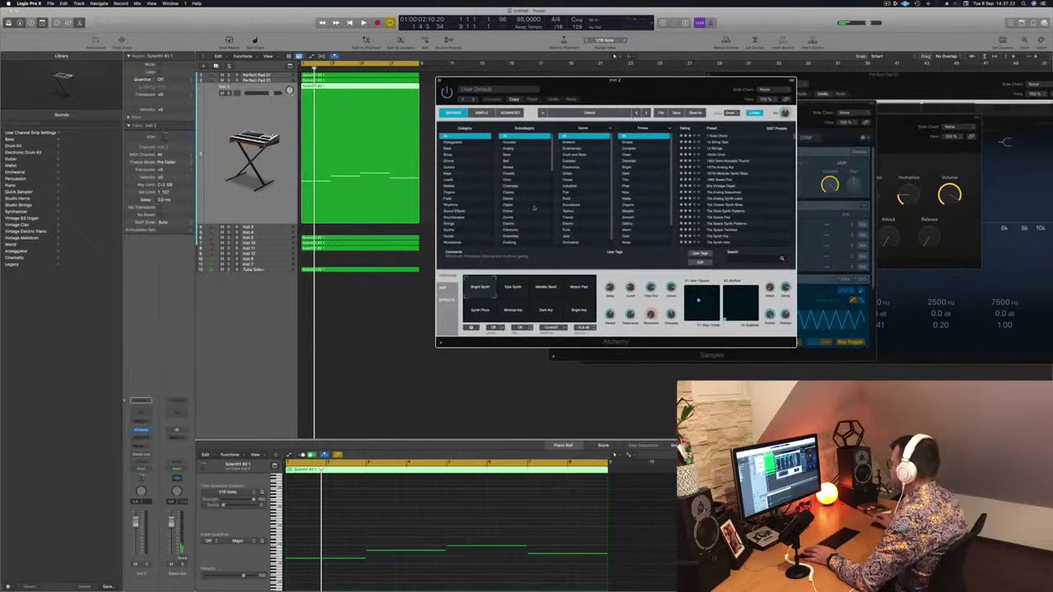
Choose Alchemy's Motion Pad variation and audition the Inst 2 line, first in the mix and then soloed.
click(587, 295)
click(101, 460)
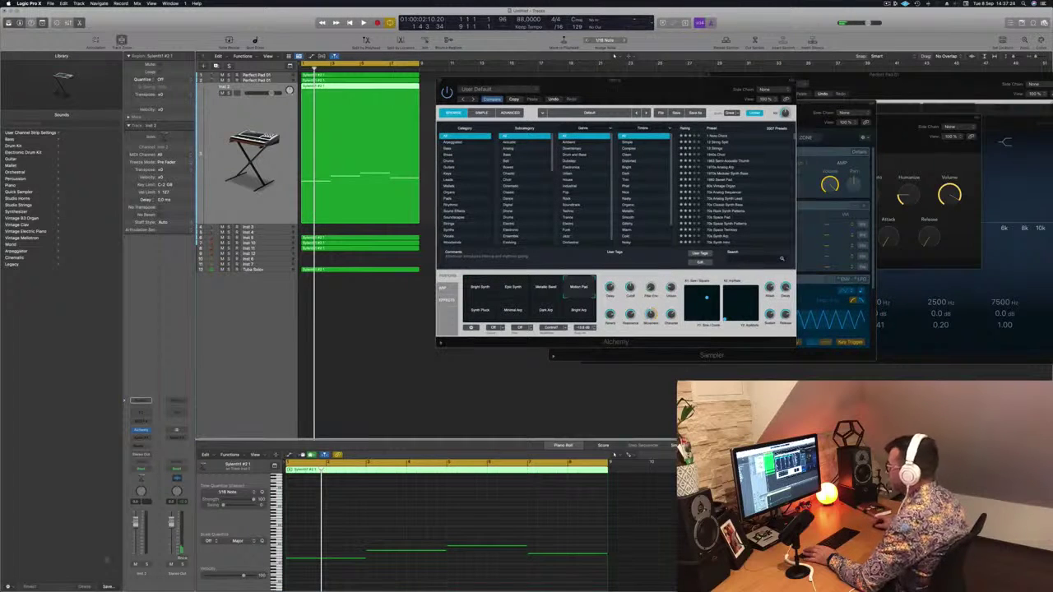
key(space)
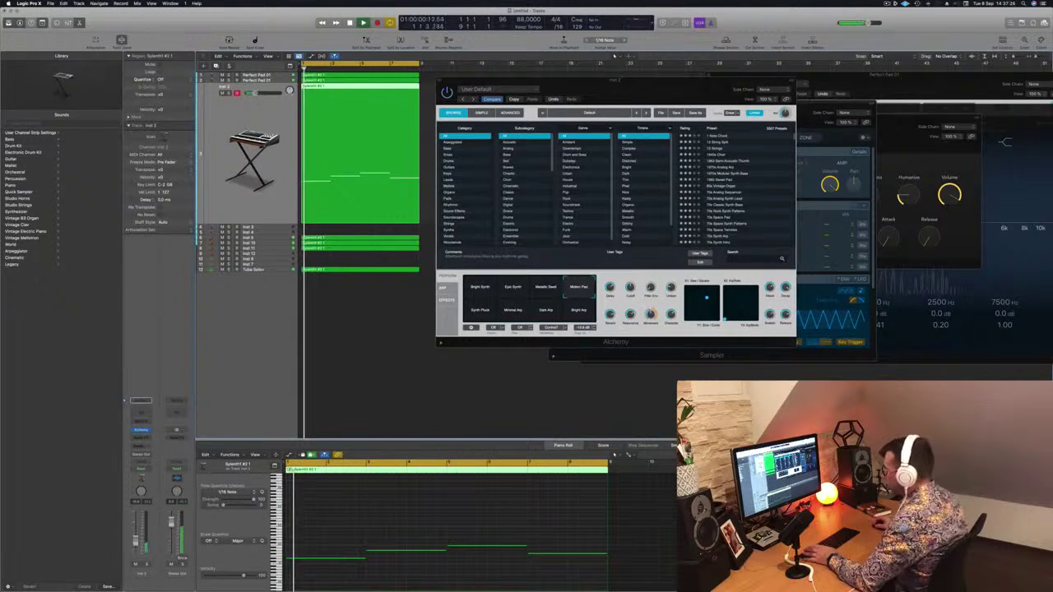
key(s)
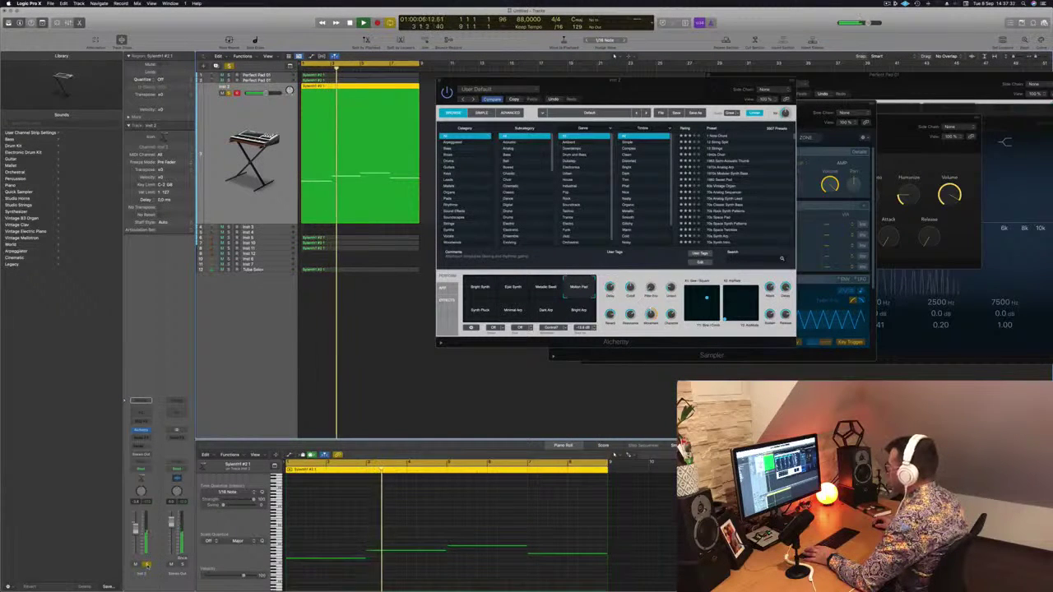
key(Return)
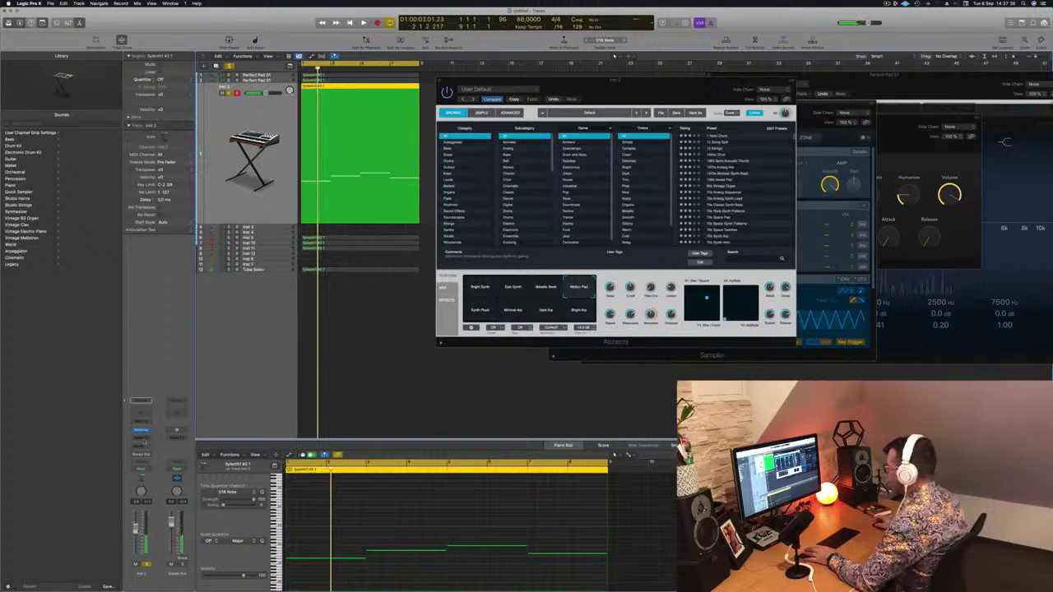
key(Return)
Audition Alchemy's Synth Pluck, switch to the Minimal Arp variation, and move the window farther from the tracks.
click(485, 315)
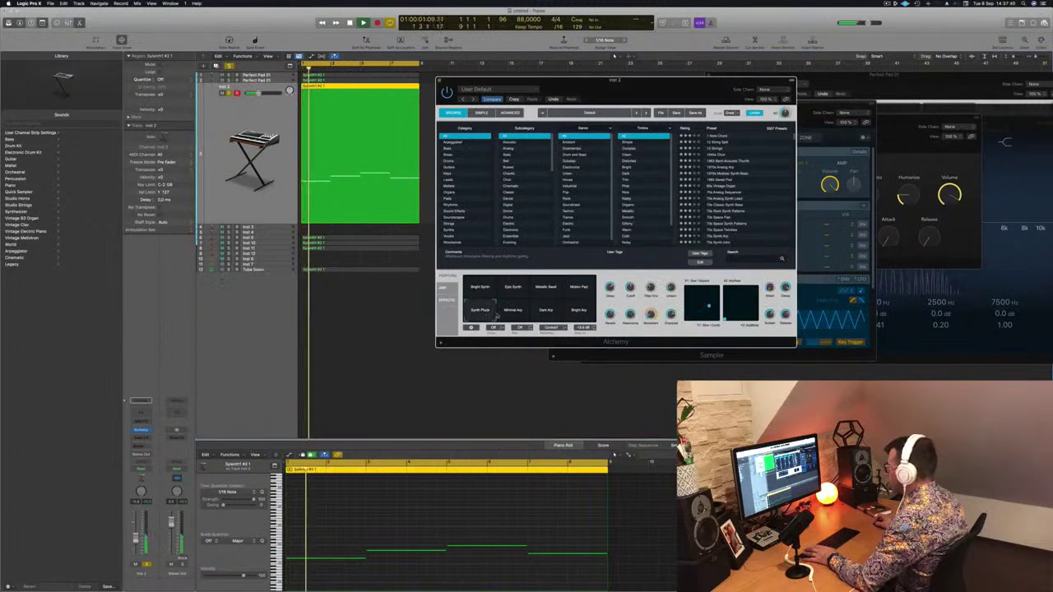
click(513, 311)
key(Return)
drag(634, 92, 681, 111)
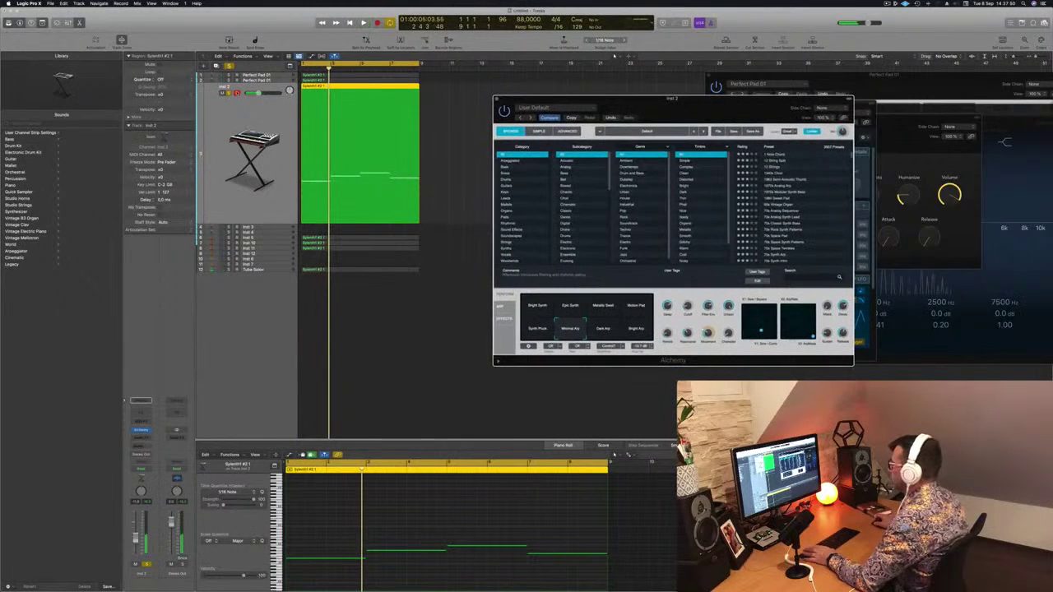
Turn off the Inst 2 solo and audition Alchemy's Dark Arp variation in the full mix.
click(230, 92)
key(space)
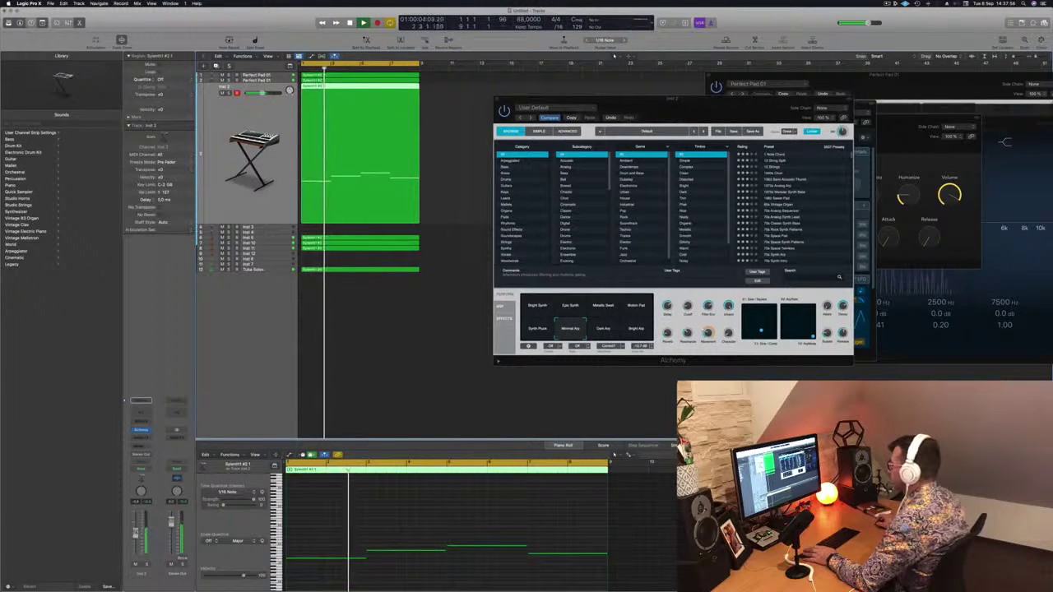
click(601, 329)
key(space)
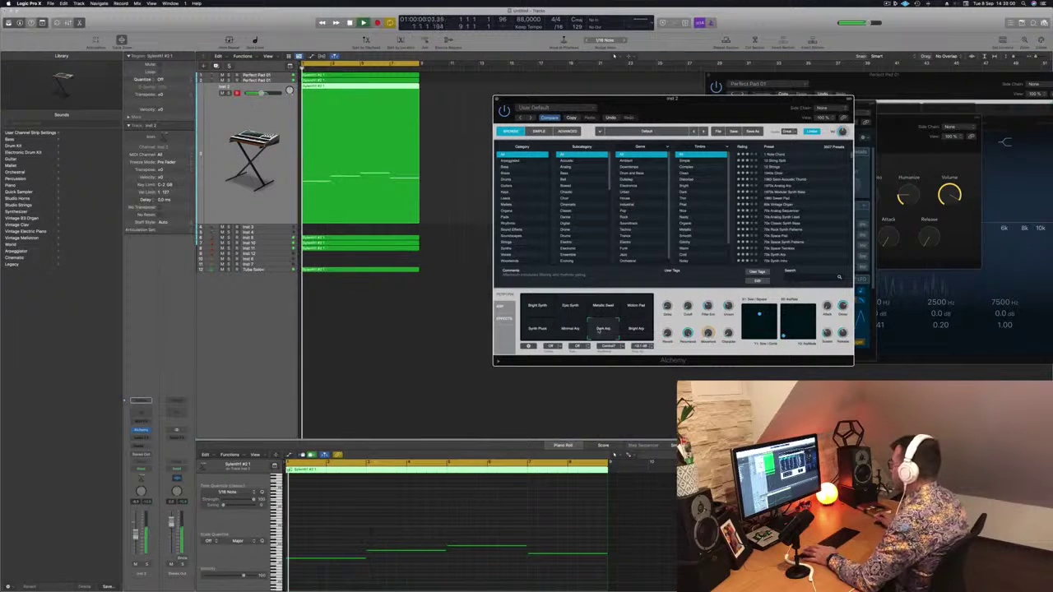
Audition Alchemy's Bright Arp and Motion Pad variations against the mix, ending on Bright Synth.
click(635, 329)
click(636, 306)
key(space)
key(space)
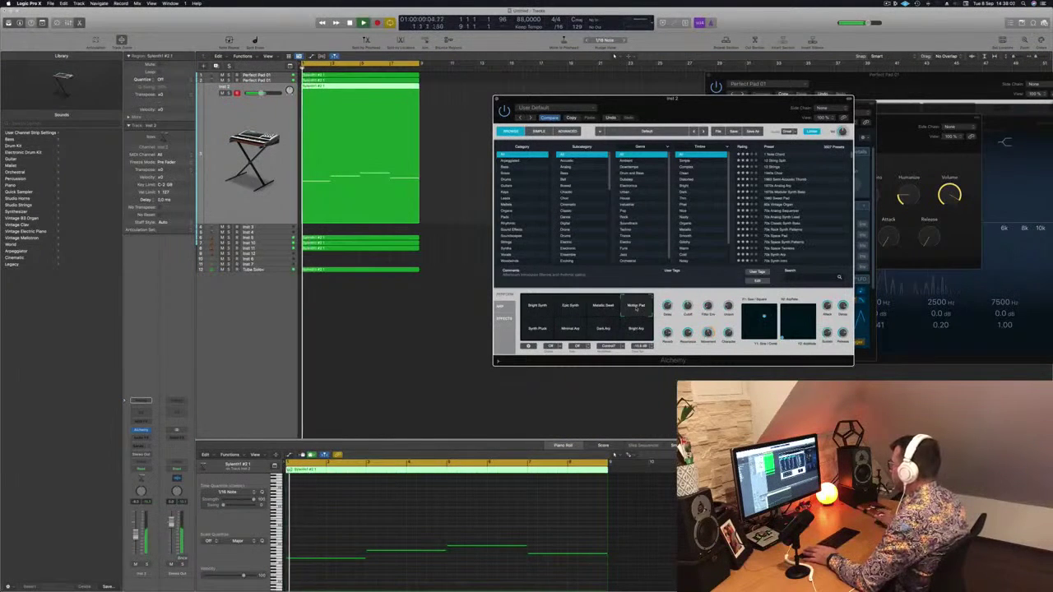
click(607, 306)
click(536, 306)
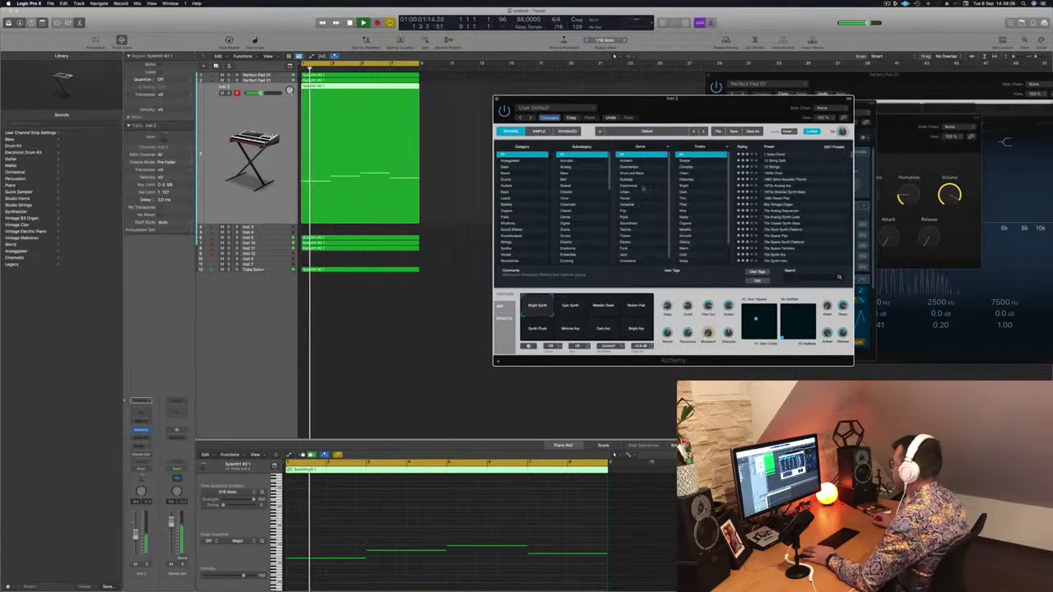
key(space)
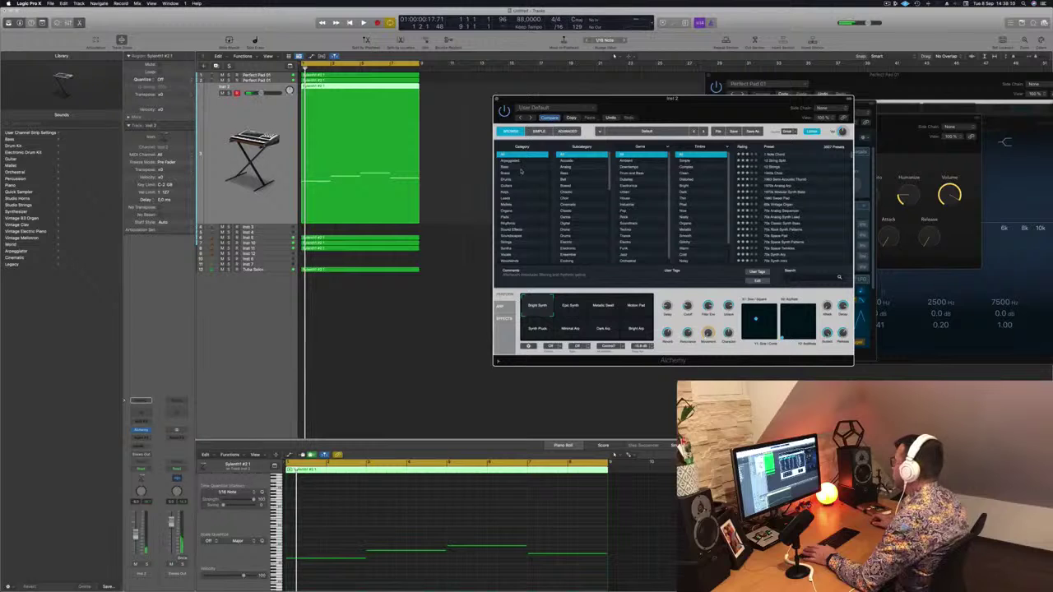
Load the 90s Luscious Pad preset from Alchemy's Pads category, solo the track, and move the synth window away from the regions.
click(512, 217)
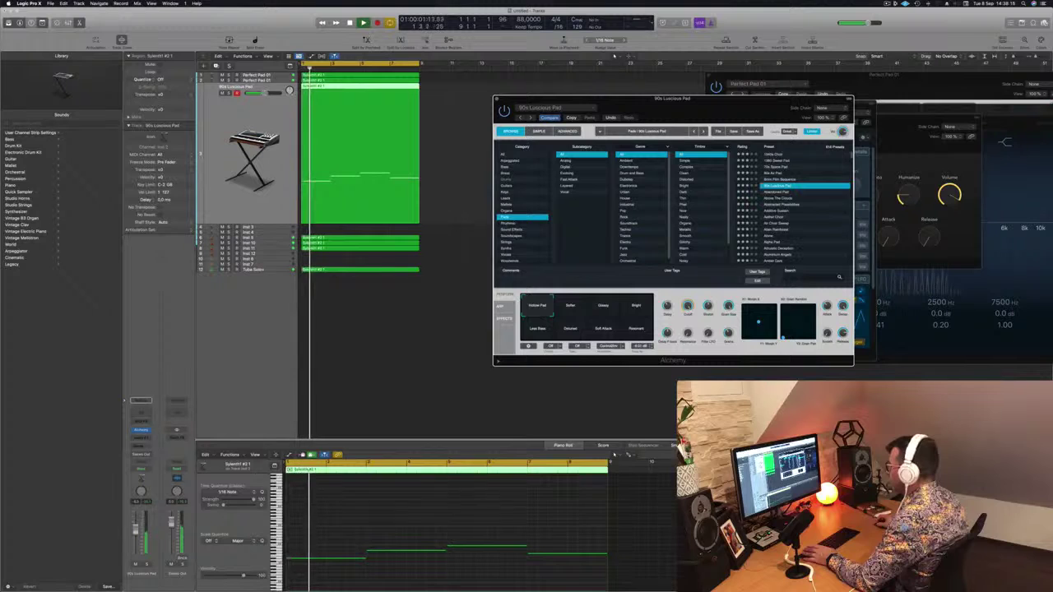
key(s)
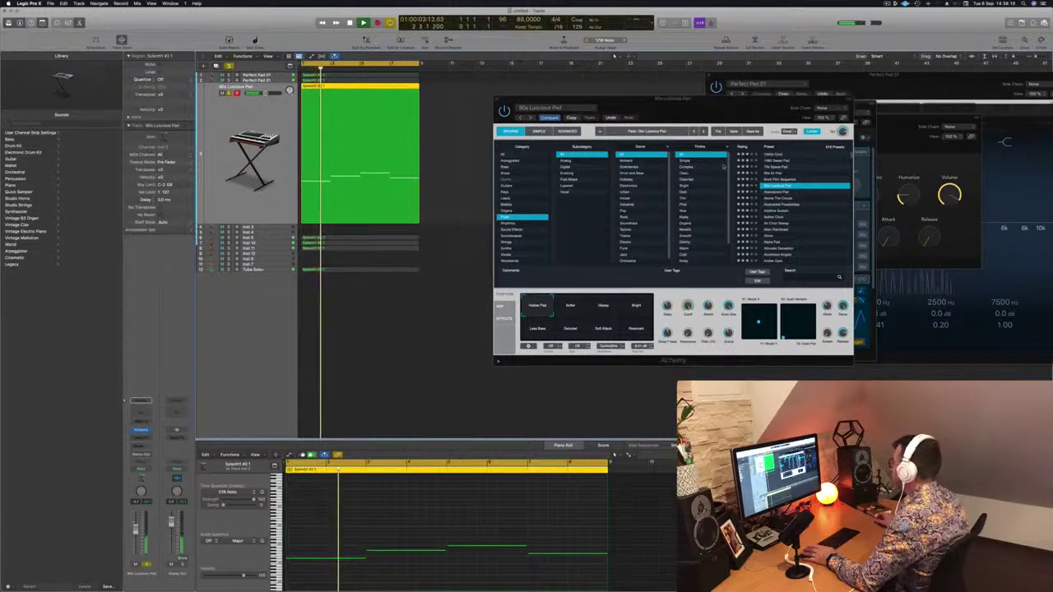
drag(757, 105, 786, 84)
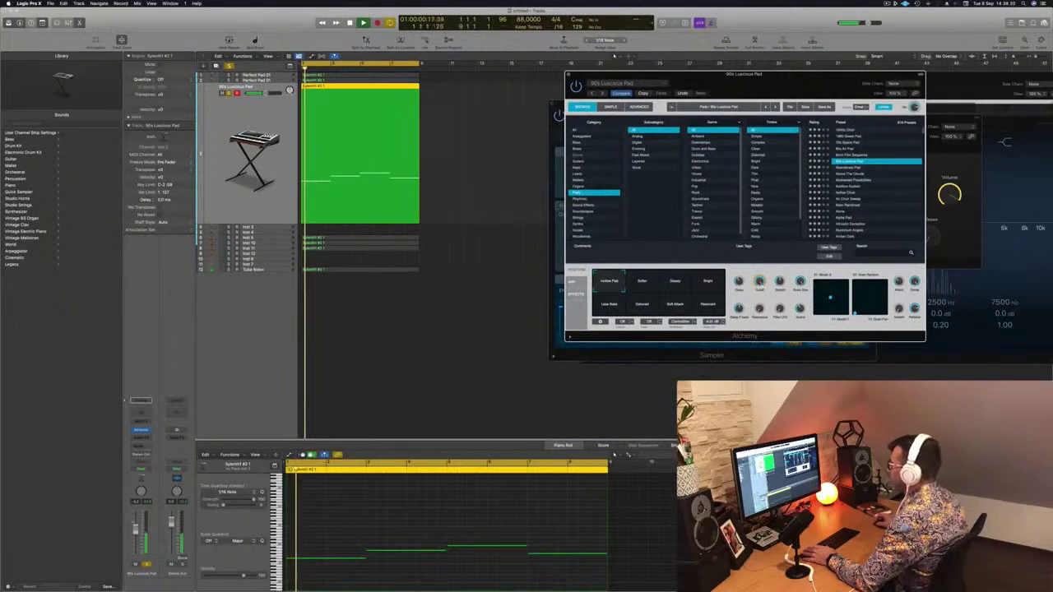
Add a Channel EQ to the pad track with a 36 dB/Oct high cut at 174 Hz and audition it soloed and in the mix.
click(144, 413)
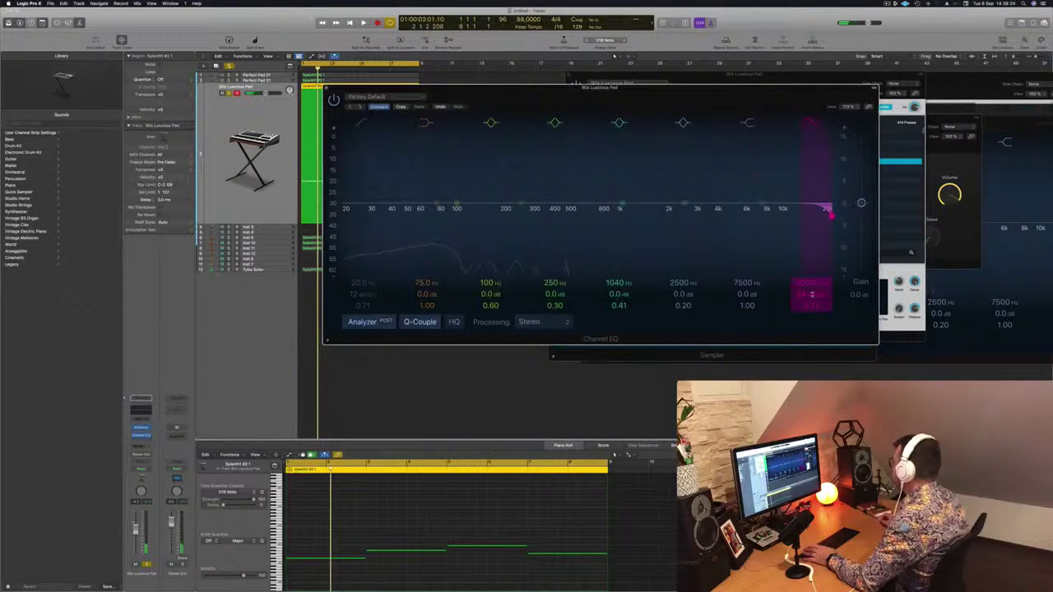
mouse_move(829, 214)
mouse_down()
mouse_move(436, 214)
mouse_move(496, 215)
mouse_up()
key(space)
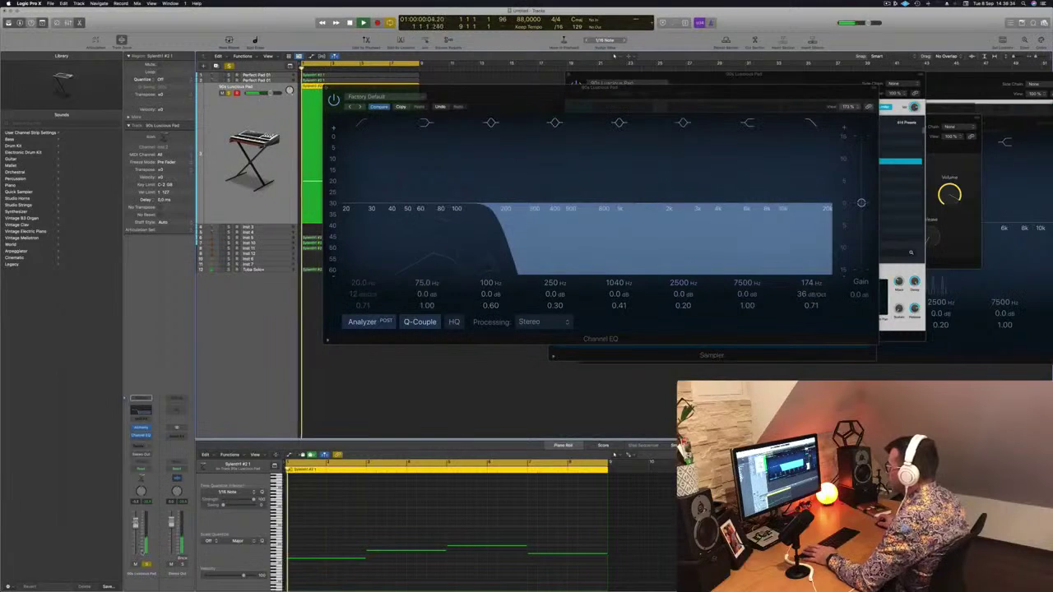
key(space)
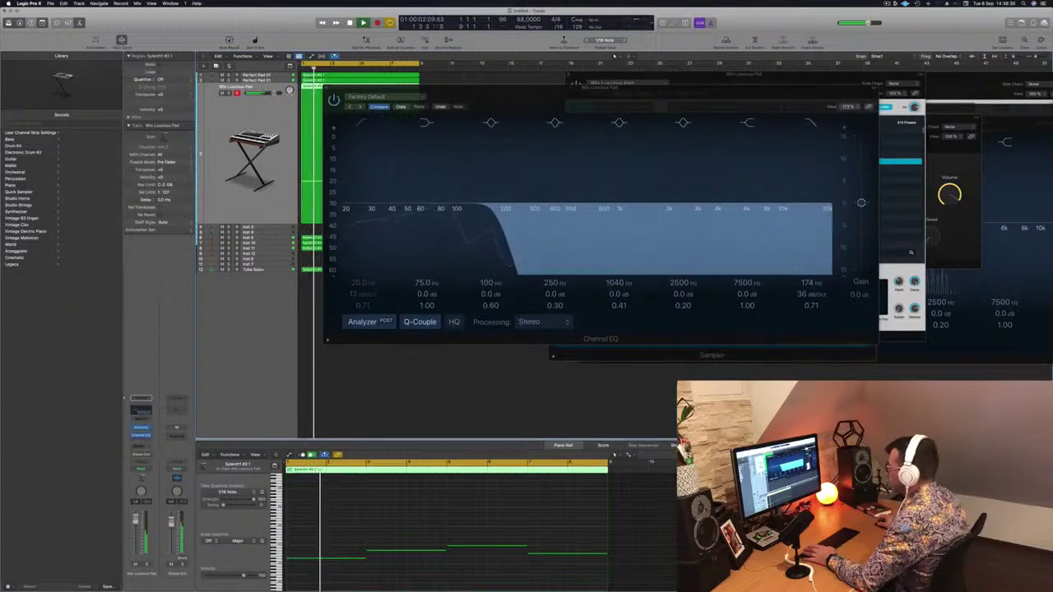
Move the EQ window off Alchemy, try the Softer variation, then load the Abandoned Pad preset and restart playback.
drag(535, 103, 818, 352)
click(642, 282)
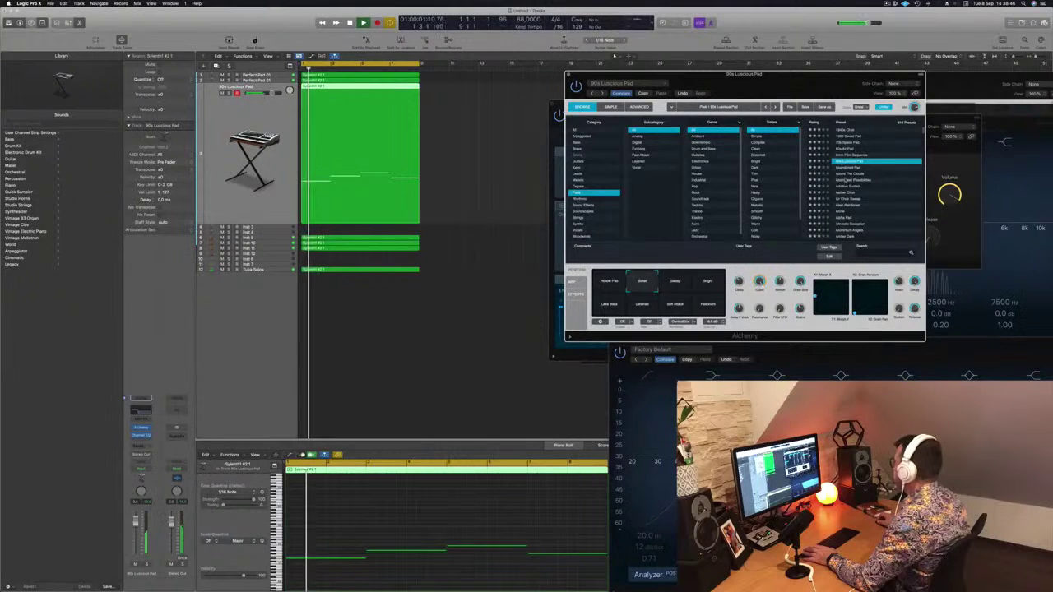
click(848, 168)
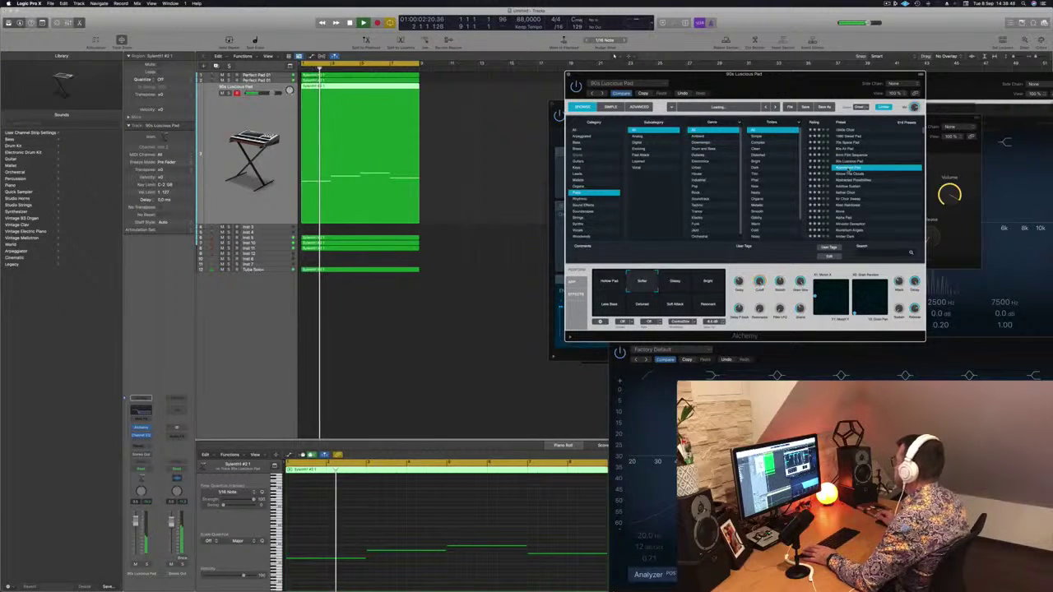
key(Return)
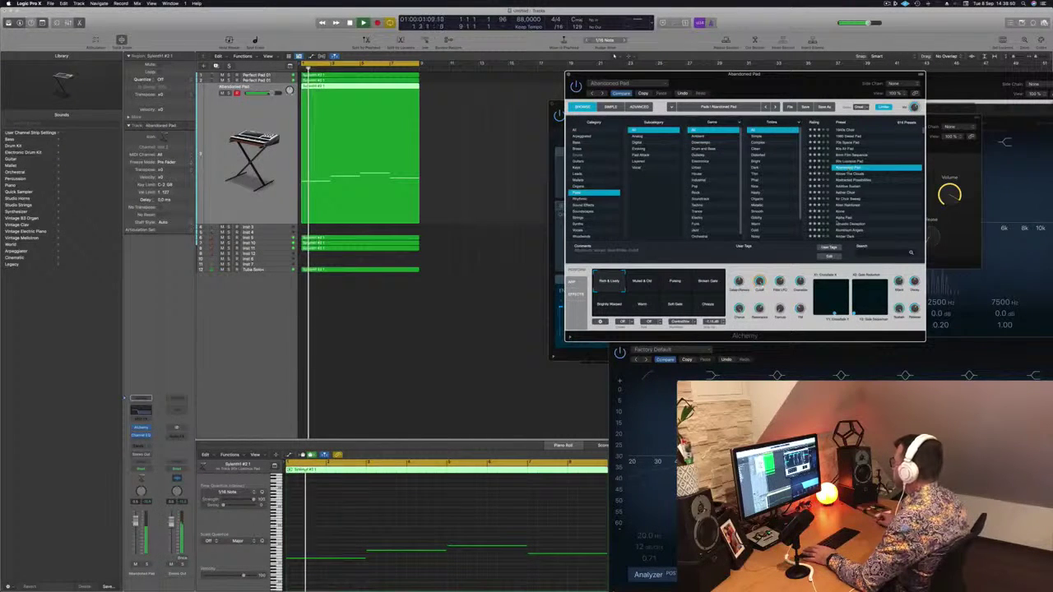
Bring the EQ back into view and compare the Abandoned Pad layer soloed and within the full mix.
drag(957, 349, 635, 210)
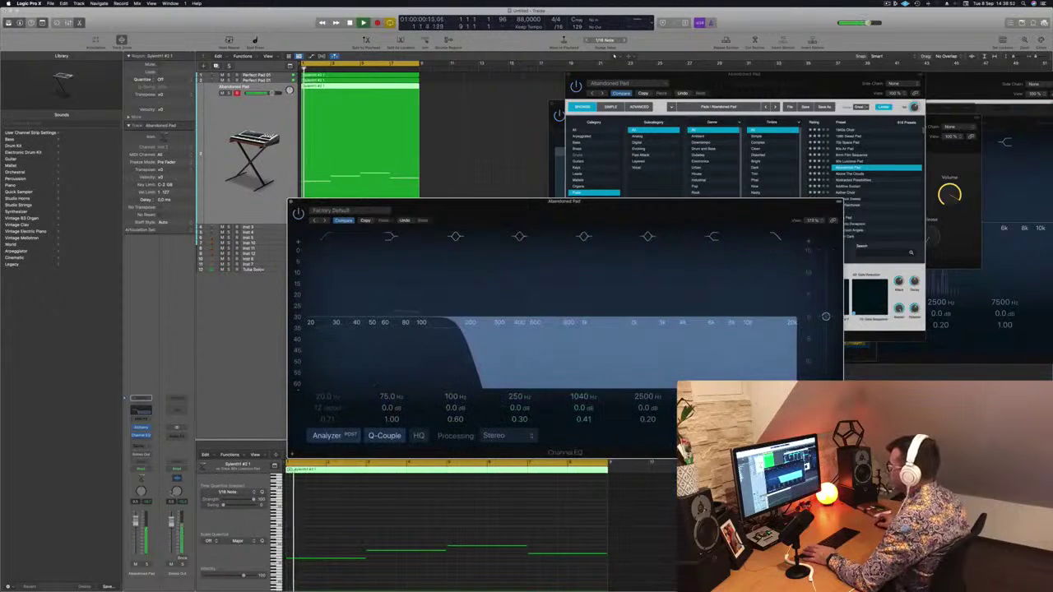
click(147, 565)
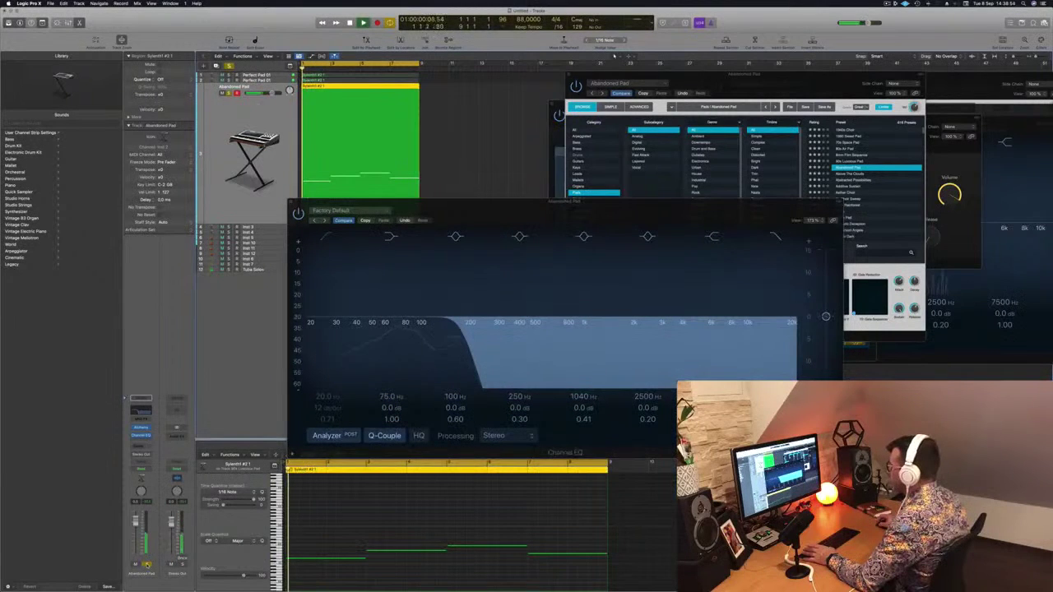
click(147, 565)
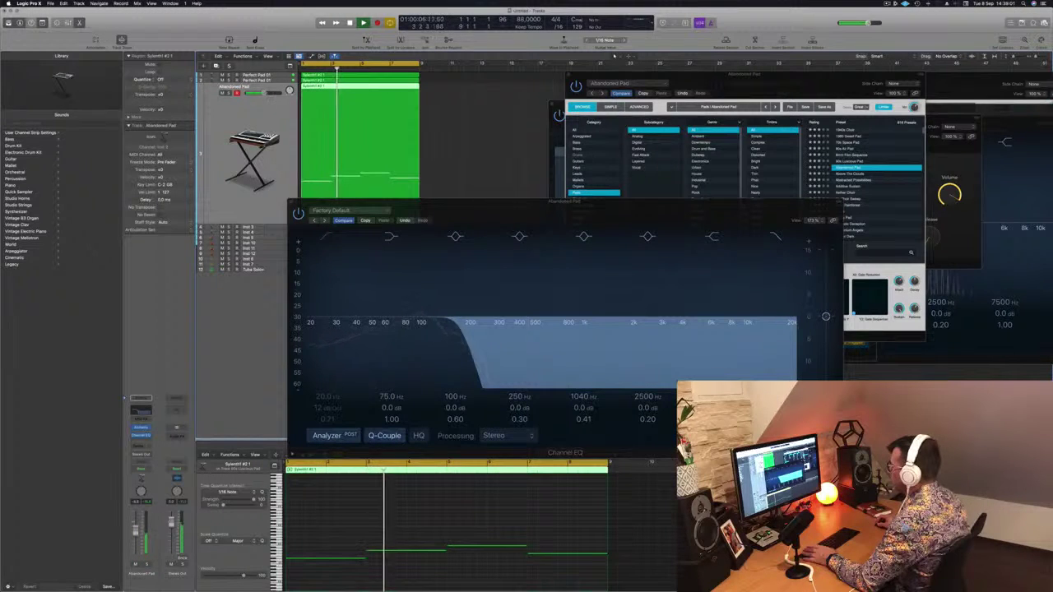
key(space)
key(space)
key(s)
key(s)
key(space)
key(space)
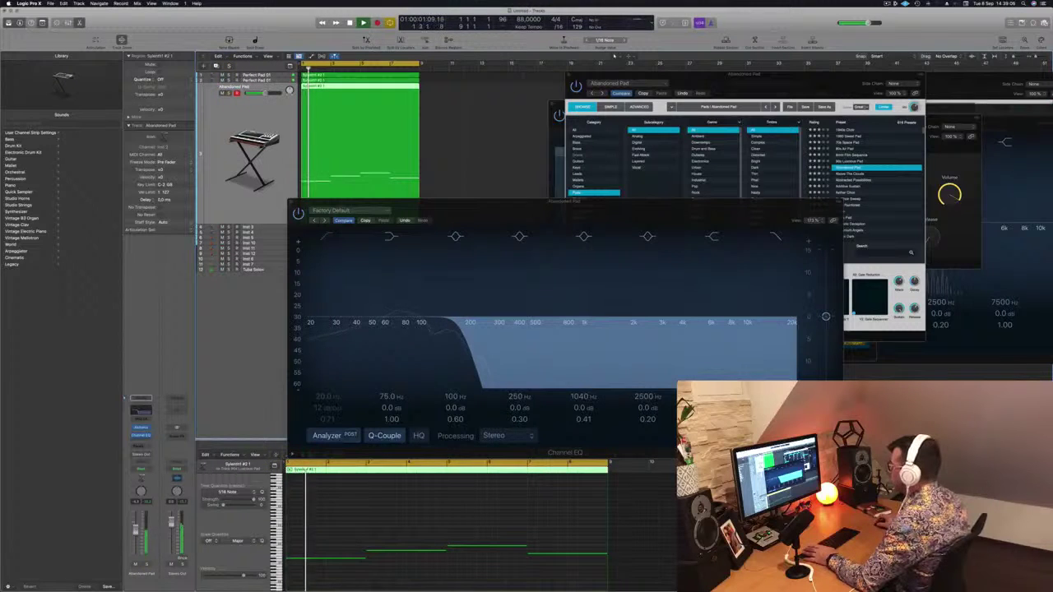
Try raising the pad's high cut to above 1 kHz, and place the EQ window below Alchemy.
drag(423, 320, 609, 332)
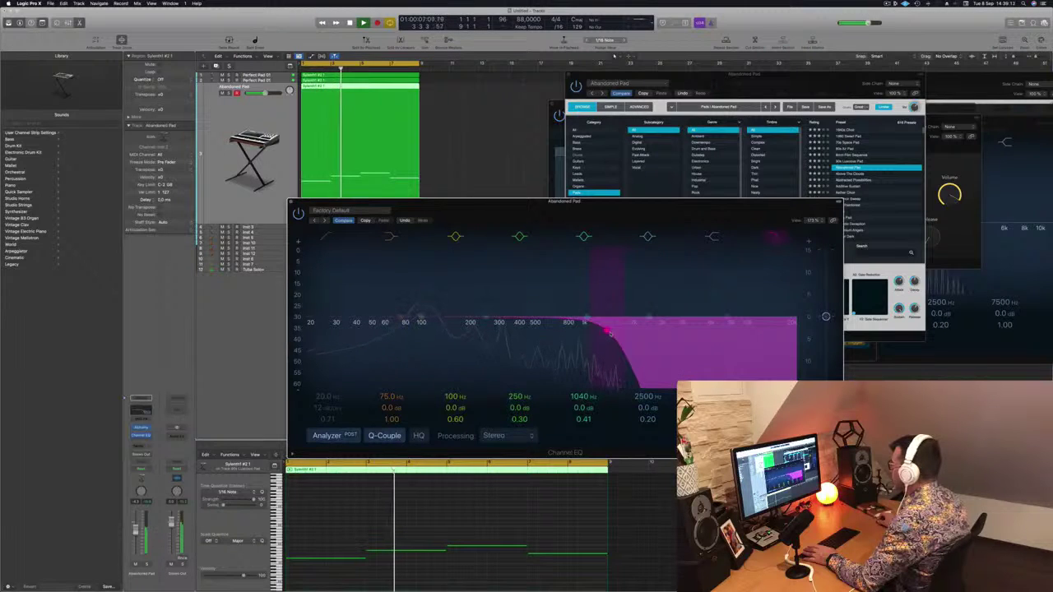
drag(663, 202, 749, 380)
click(756, 326)
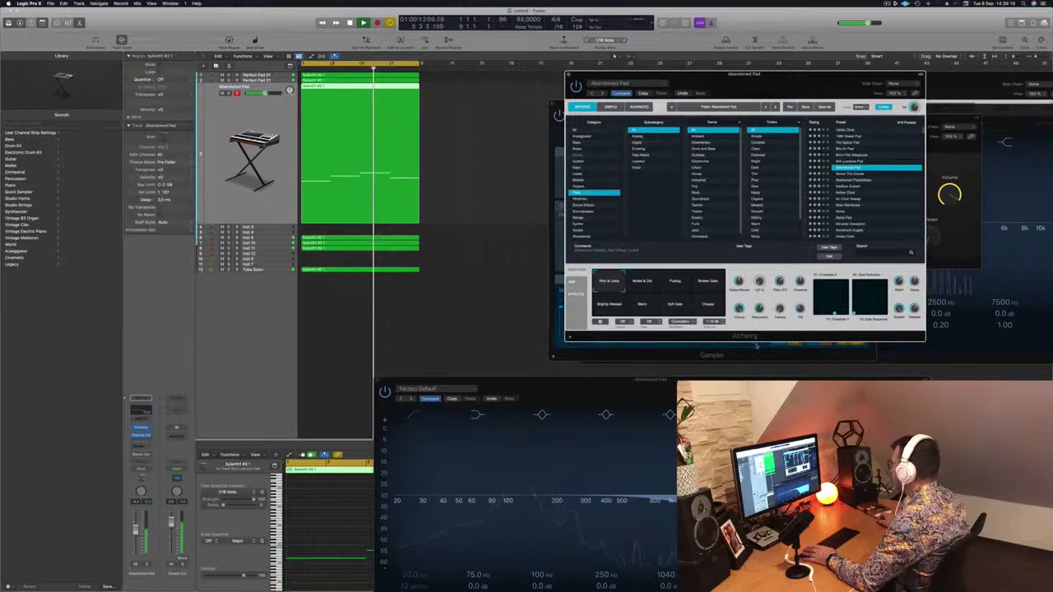
drag(724, 375, 736, 327)
Lower the pad's high cut to just above 100 Hz, checking it soloed and in the mix.
click(229, 94)
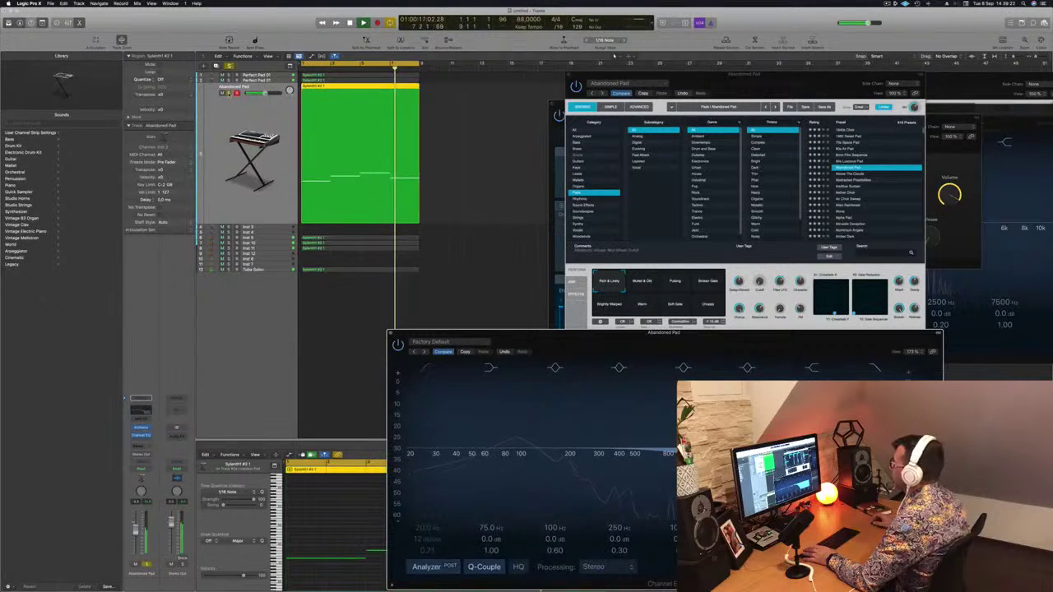
drag(709, 460, 592, 462)
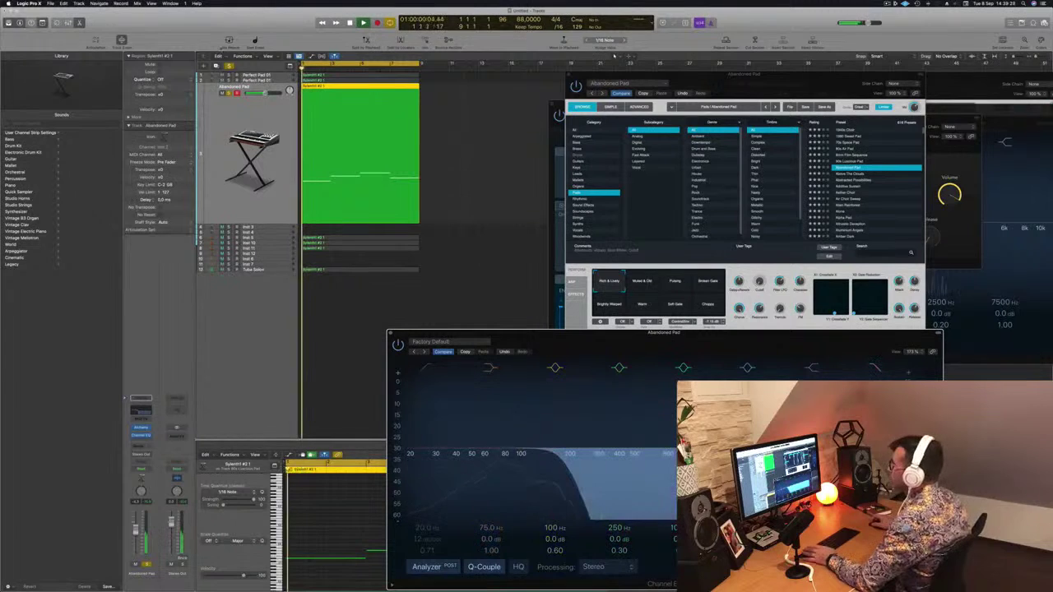
key(s)
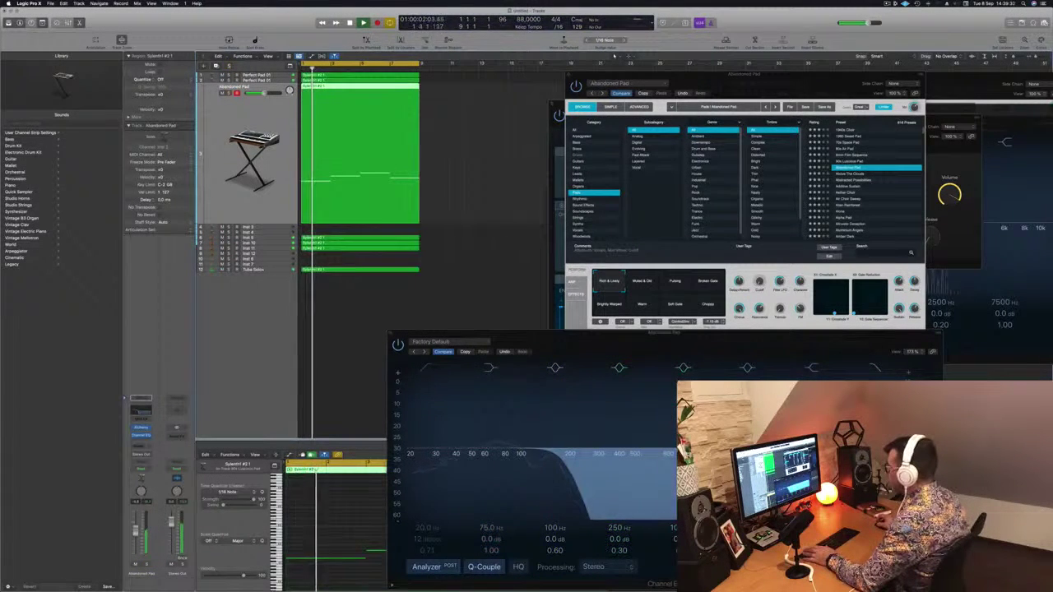
drag(562, 460, 537, 462)
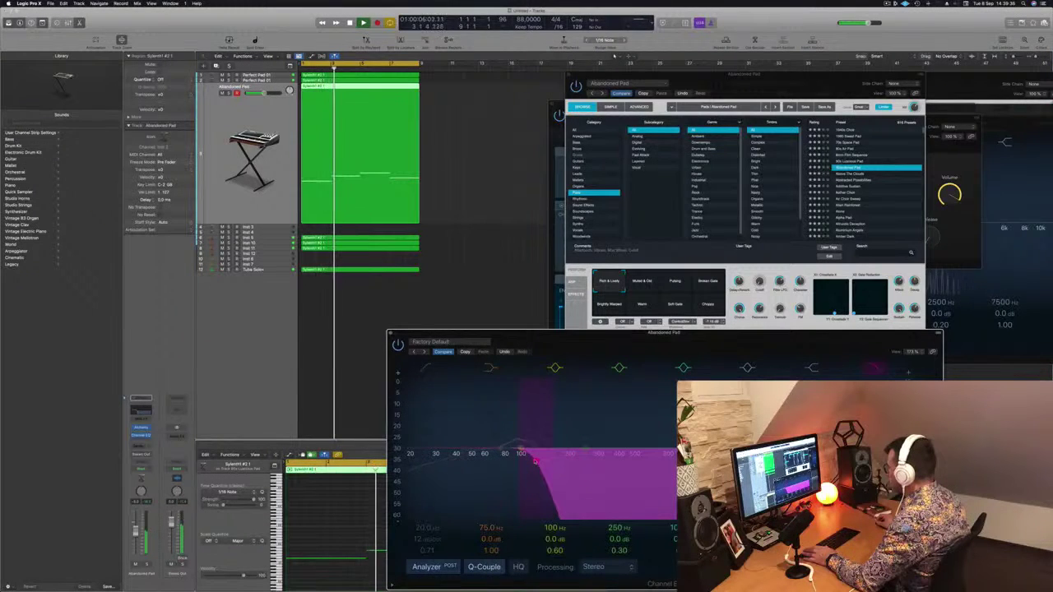
key(Return)
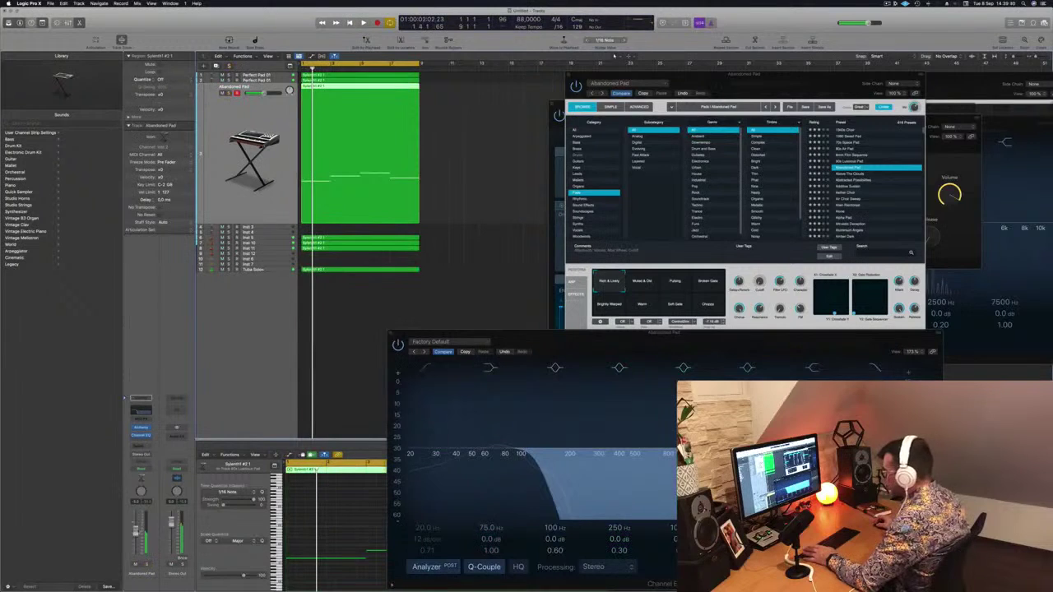
key(Return)
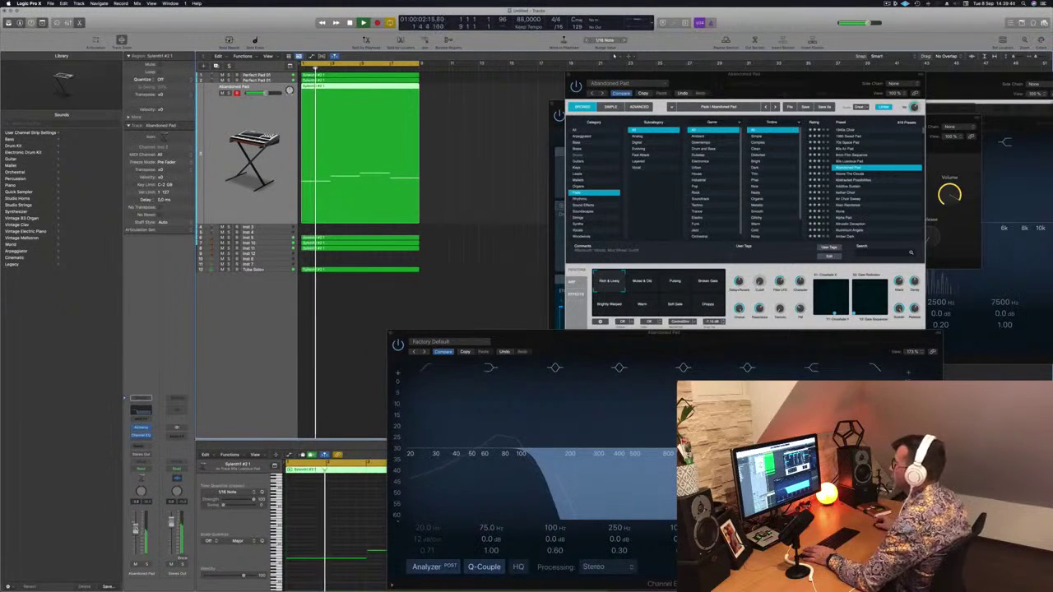
Close the pad track's Channel EQ and Alchemy windows.
click(393, 332)
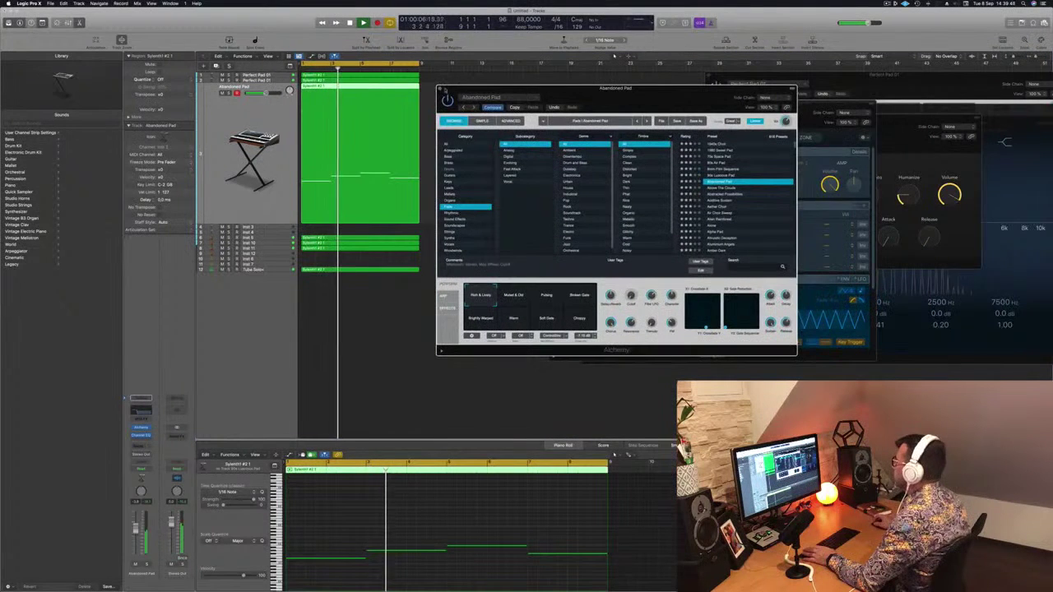
key(super+w)
scroll(456, 152, up, 2)
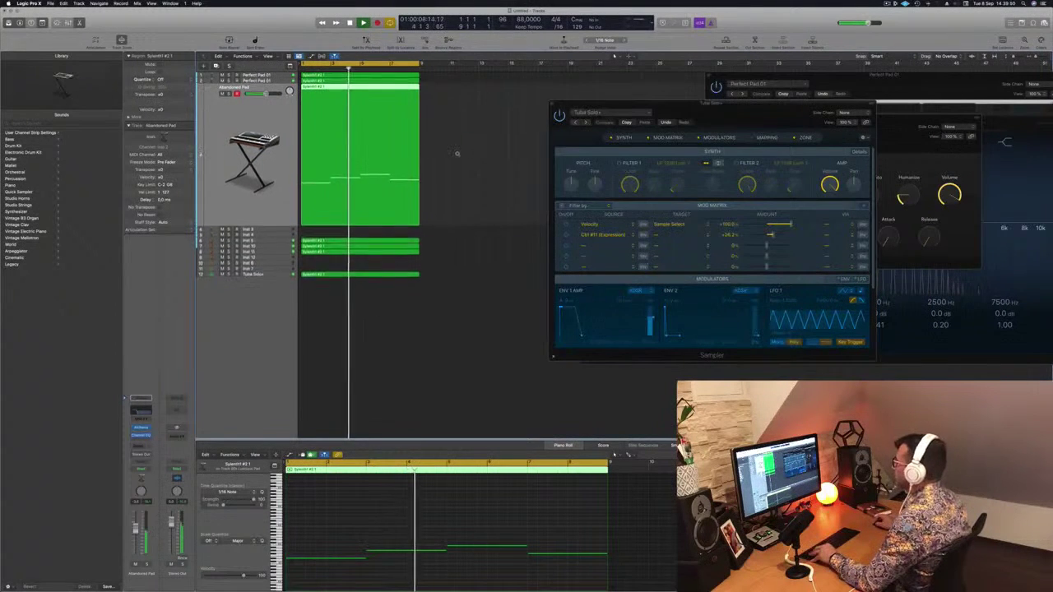
scroll(458, 153, down, 5)
key(super+Down)
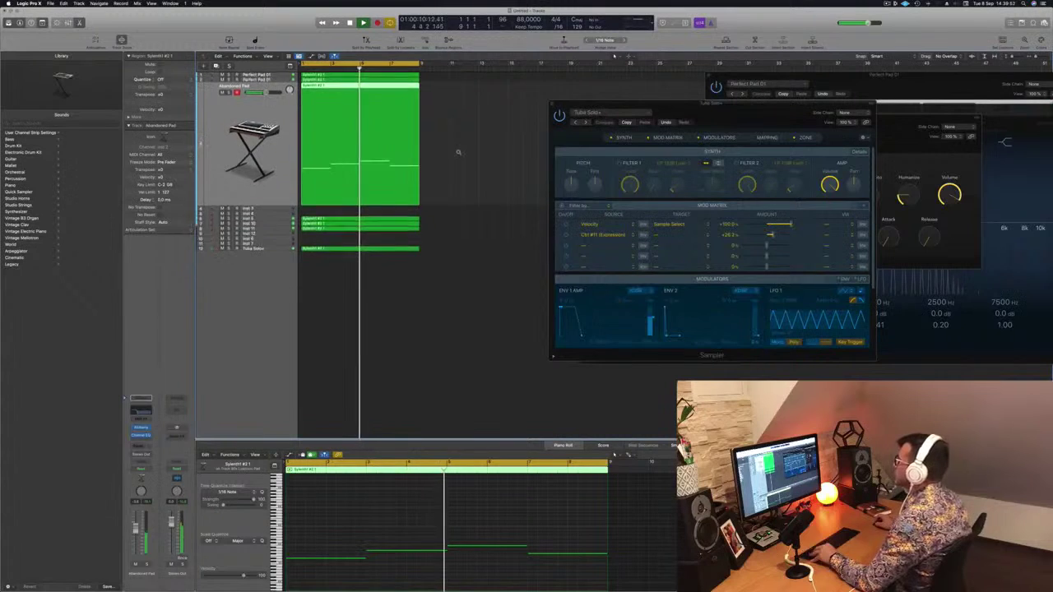
Try the Abandoned Pad line's four notes one octave lower during playback, then return them to their original octave.
click(375, 528)
key(space)
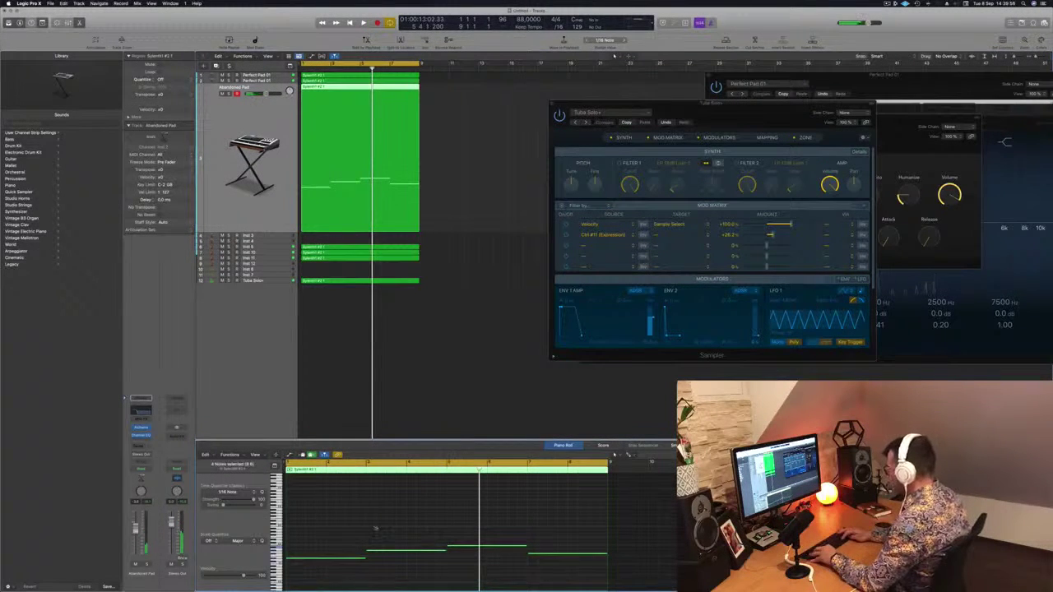
key(alt+shift+Down)
key(space)
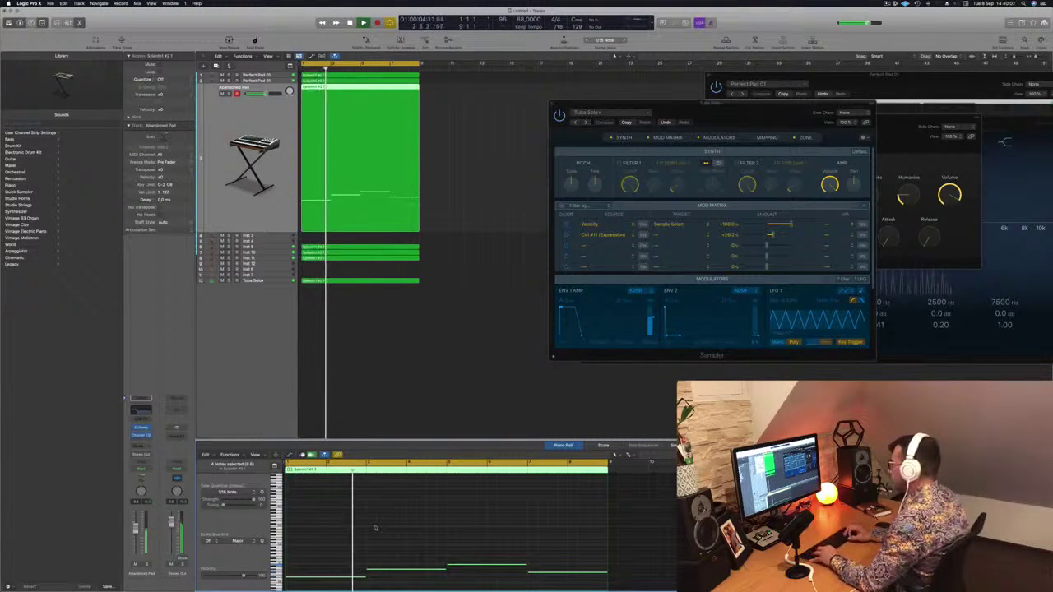
key(alt+shift+Up)
key(space)
key(space)
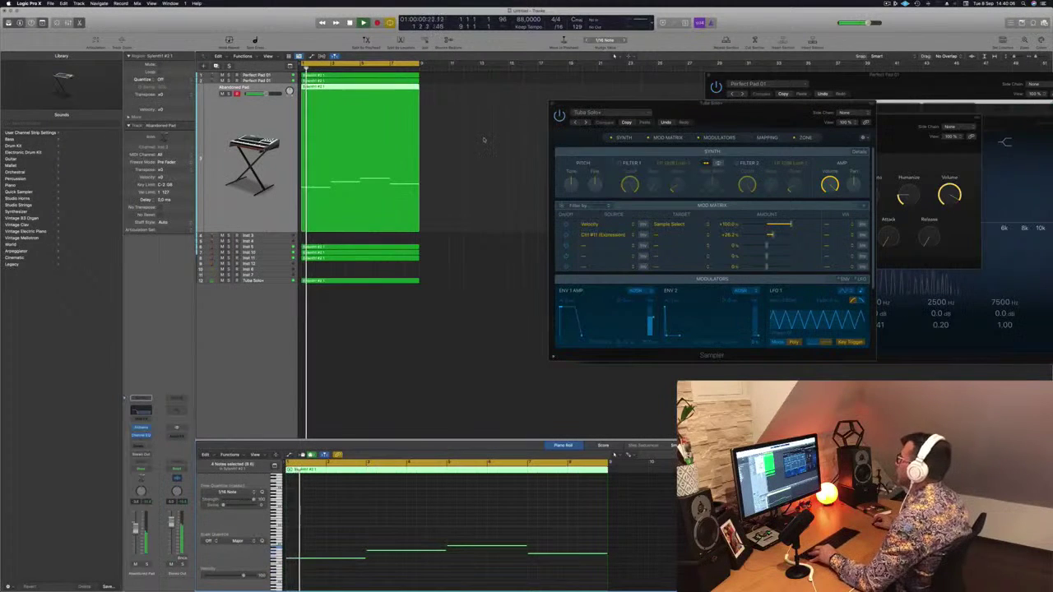
Move the tuba's Sampler window lower, away from the area beside the arrangement's regions.
scroll(485, 137, up, 3)
drag(585, 103, 571, 233)
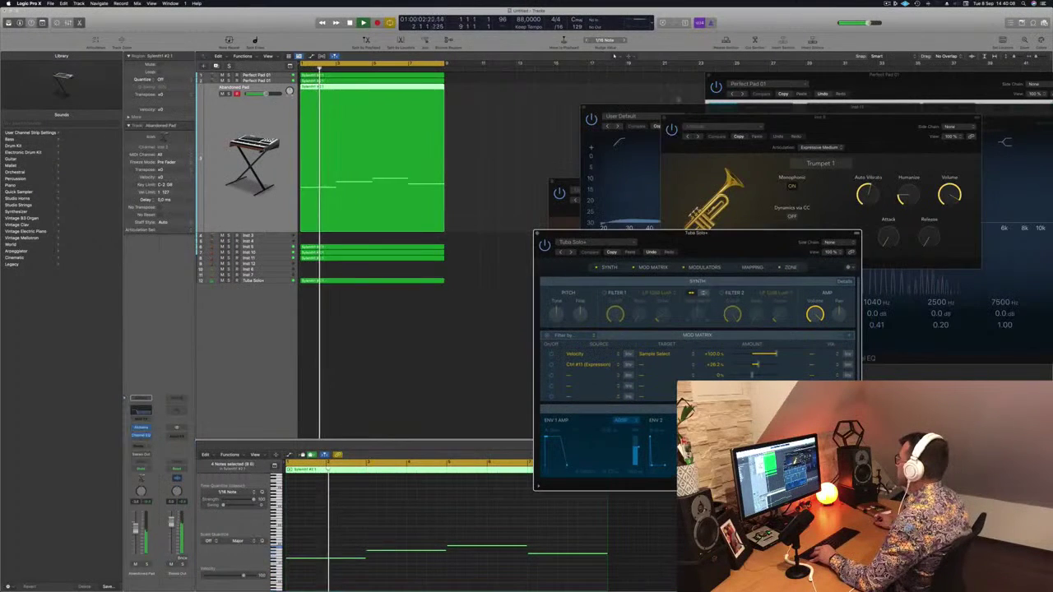
scroll(521, 96, down, 3)
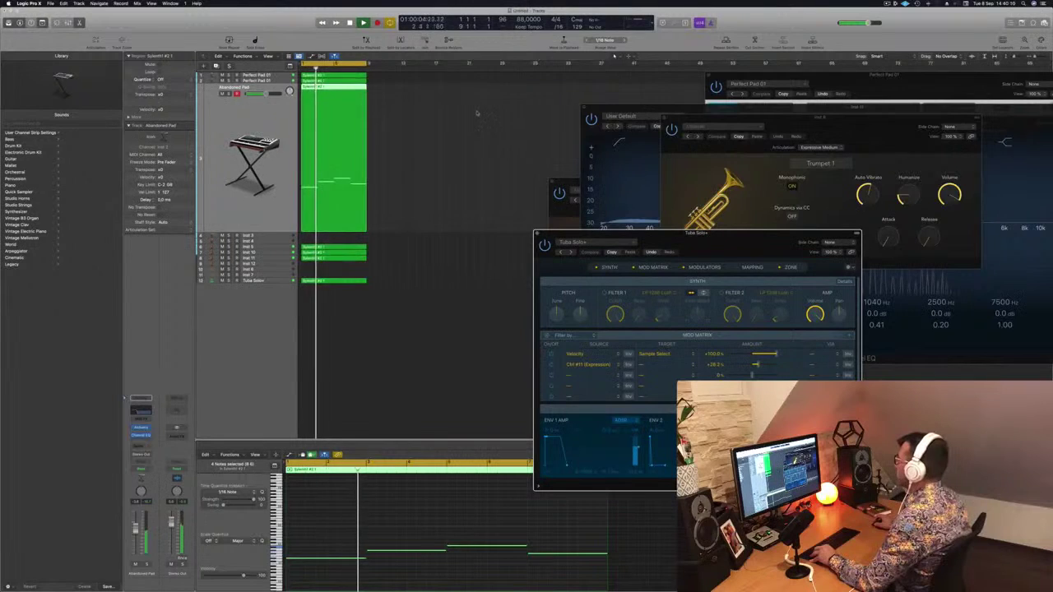
scroll(481, 103, up, 3)
scroll(474, 114, up, 3)
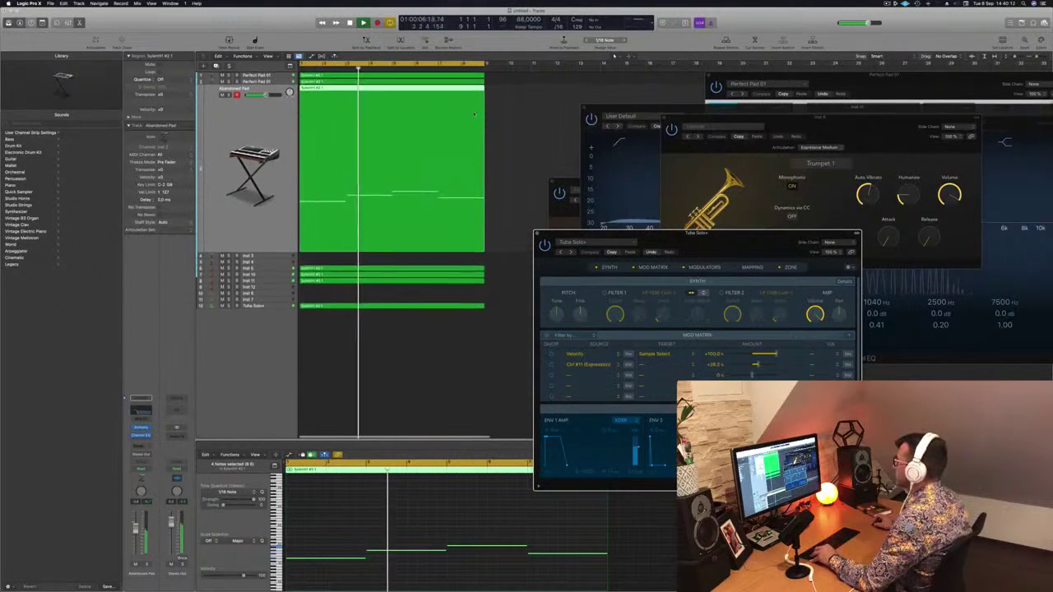
Duplicate the Tuba Solo+ track with its instrument settings and copy its four-note region onto the new track.
scroll(522, 112, down, 1)
click(522, 111)
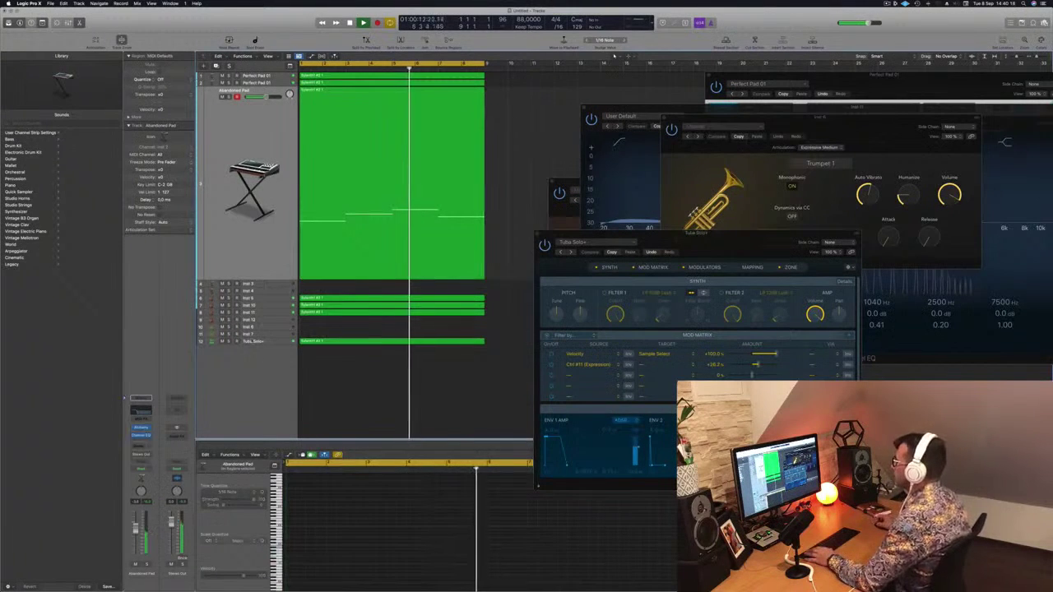
click(255, 341)
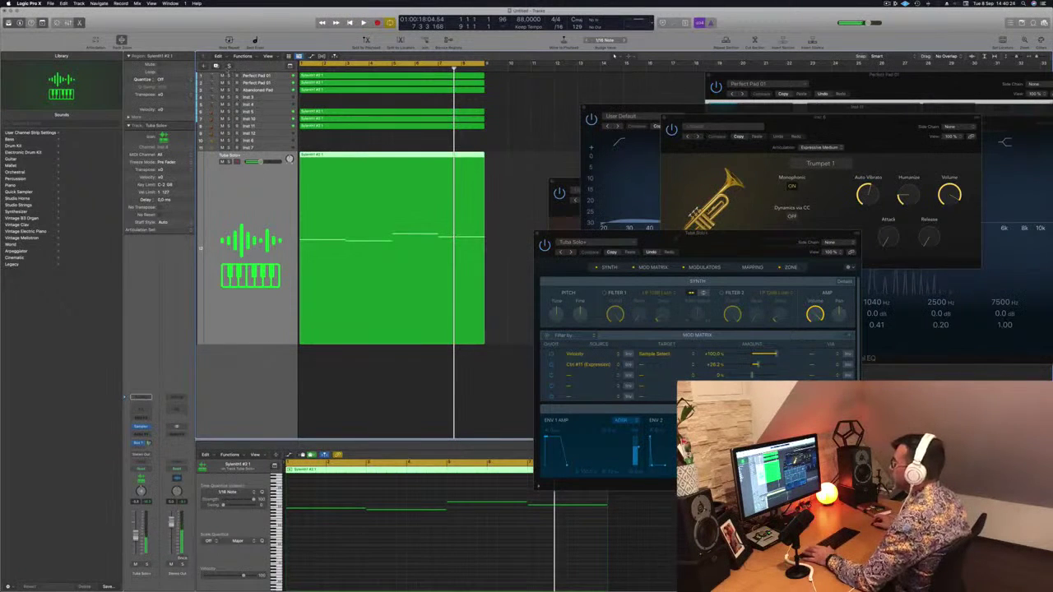
click(312, 395)
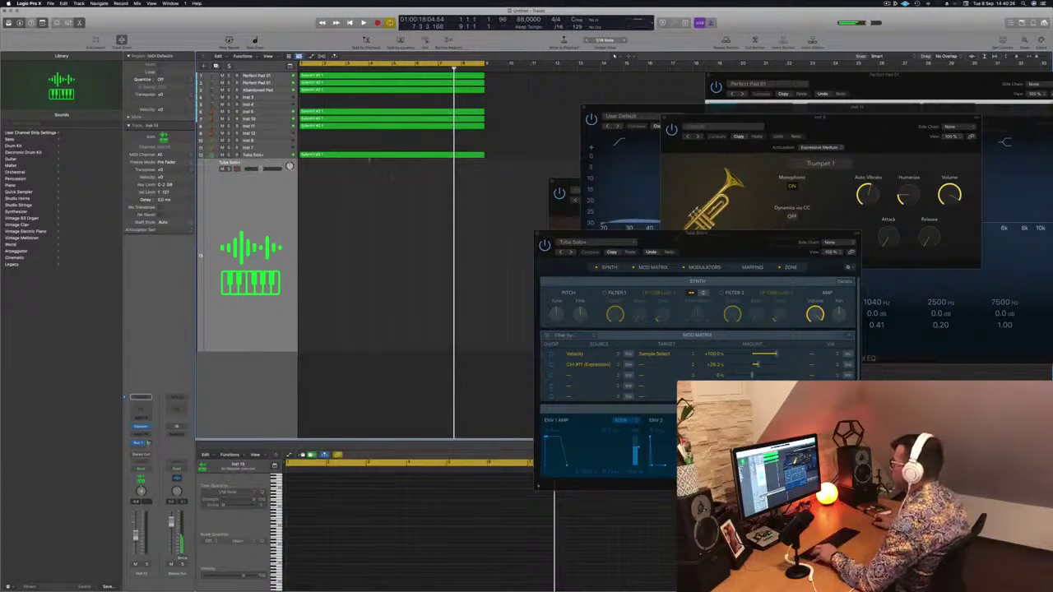
click(366, 157)
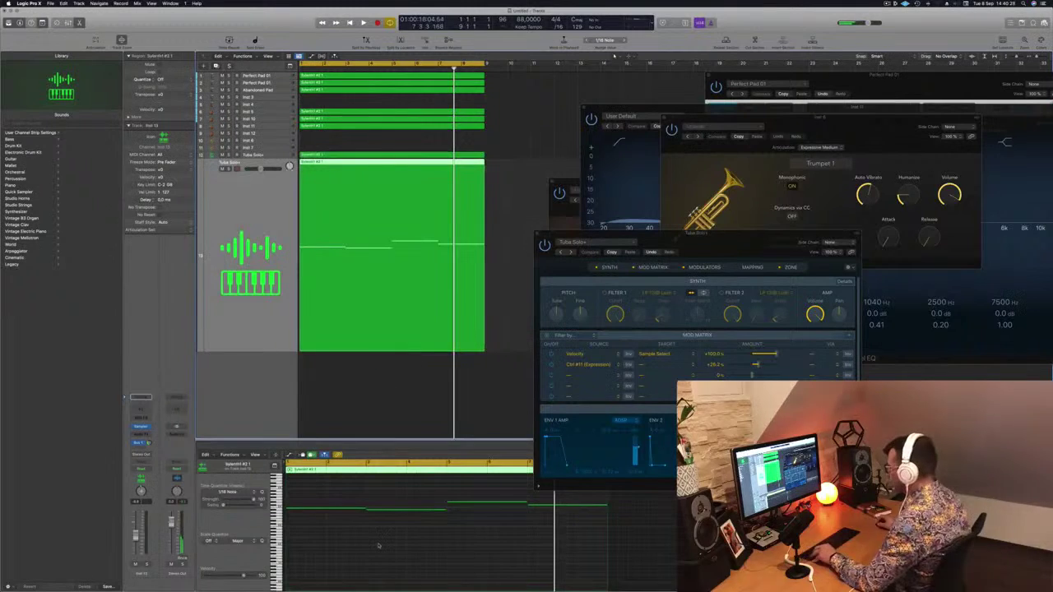
Transpose the copied tuba region down one octave and check it soloed and in the full mix.
key(alt+shift+Down)
key(space)
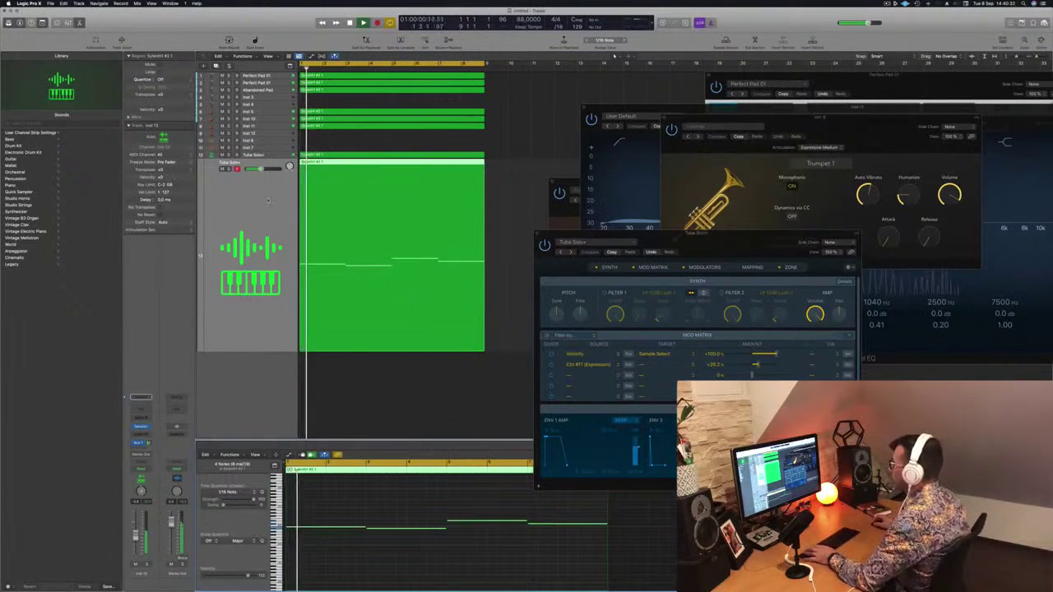
click(147, 565)
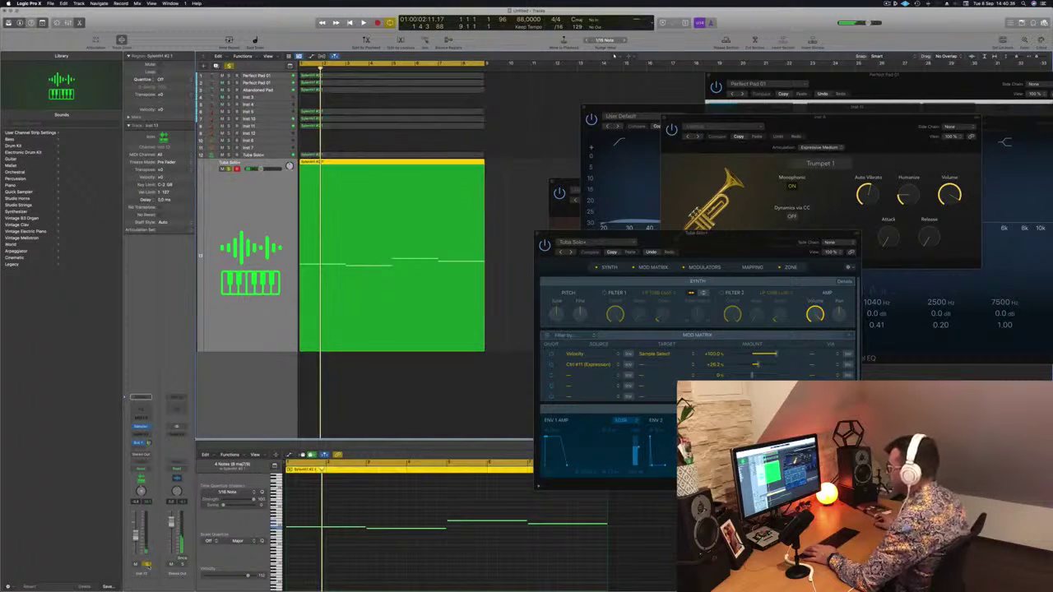
click(146, 565)
key(space)
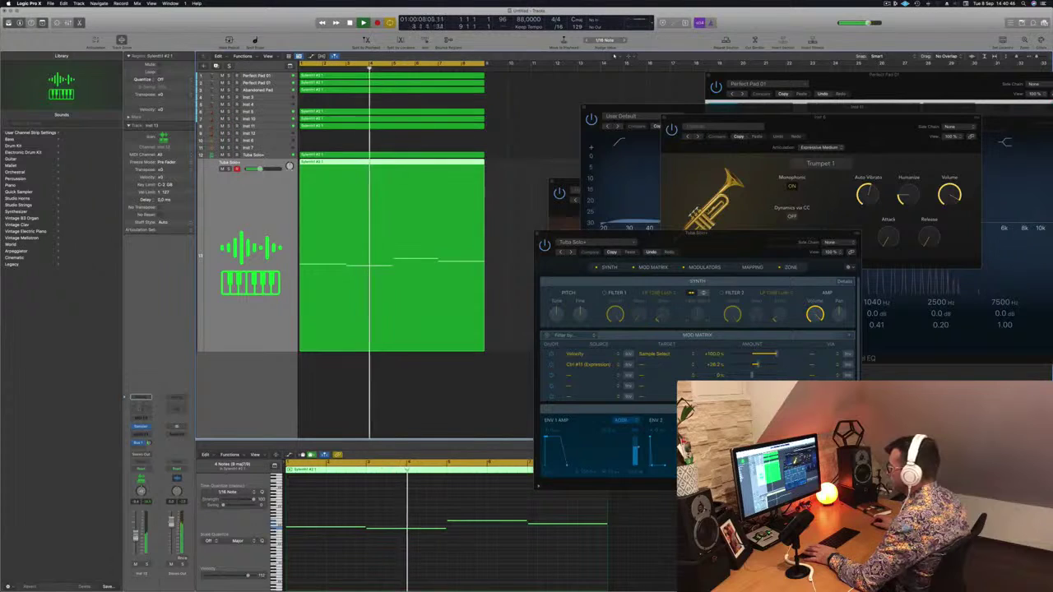
Add a Channel EQ to the second tuba with an 18 dB/Oct low cut at 222 Hz and +1.2 dB at 80.5 Hz, then close it.
key(ctrl+e)
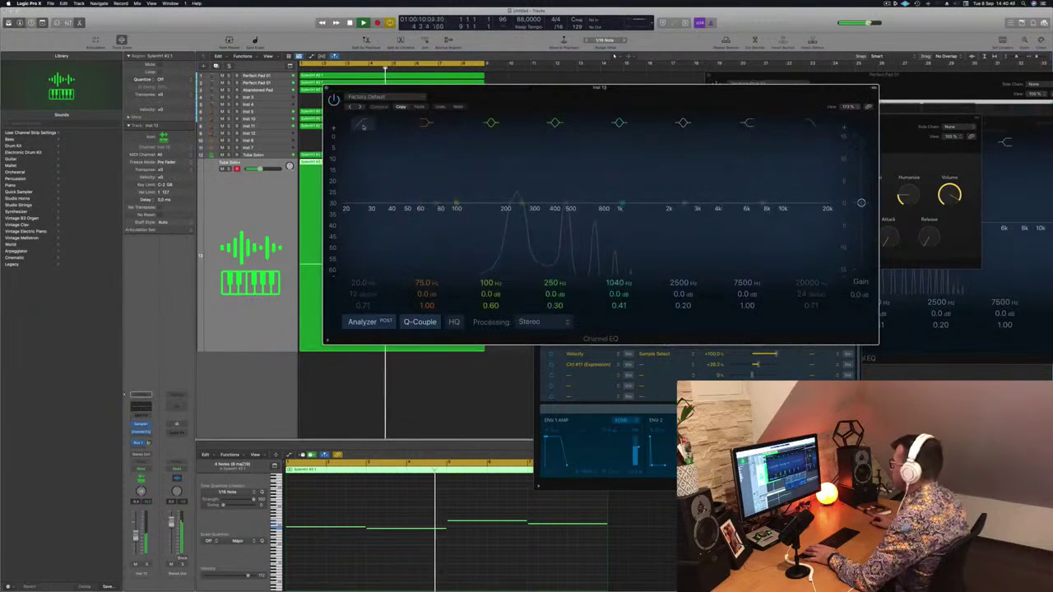
click(361, 123)
drag(399, 226, 403, 223)
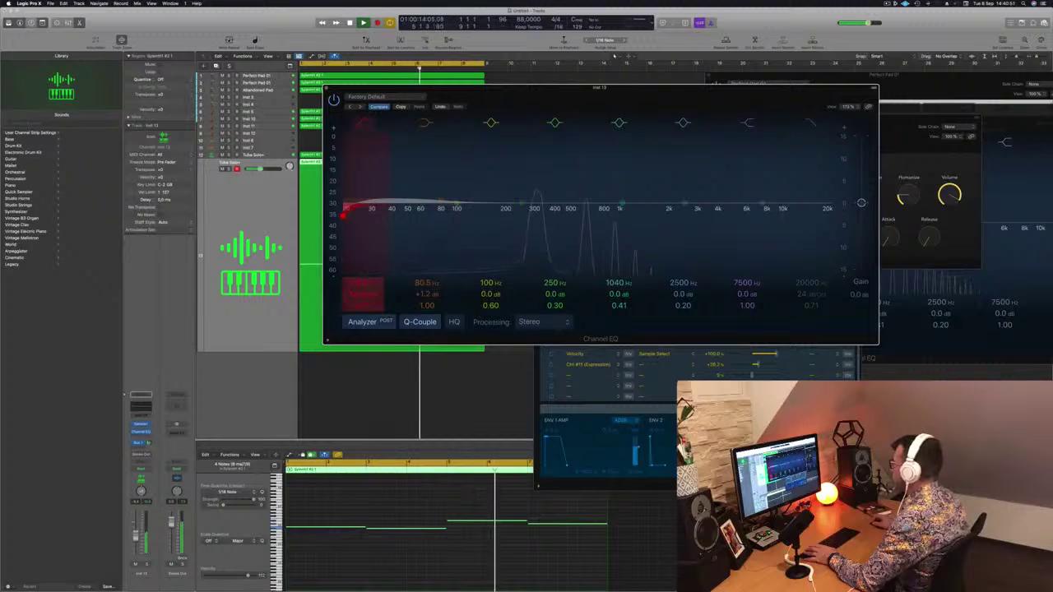
drag(345, 214, 512, 216)
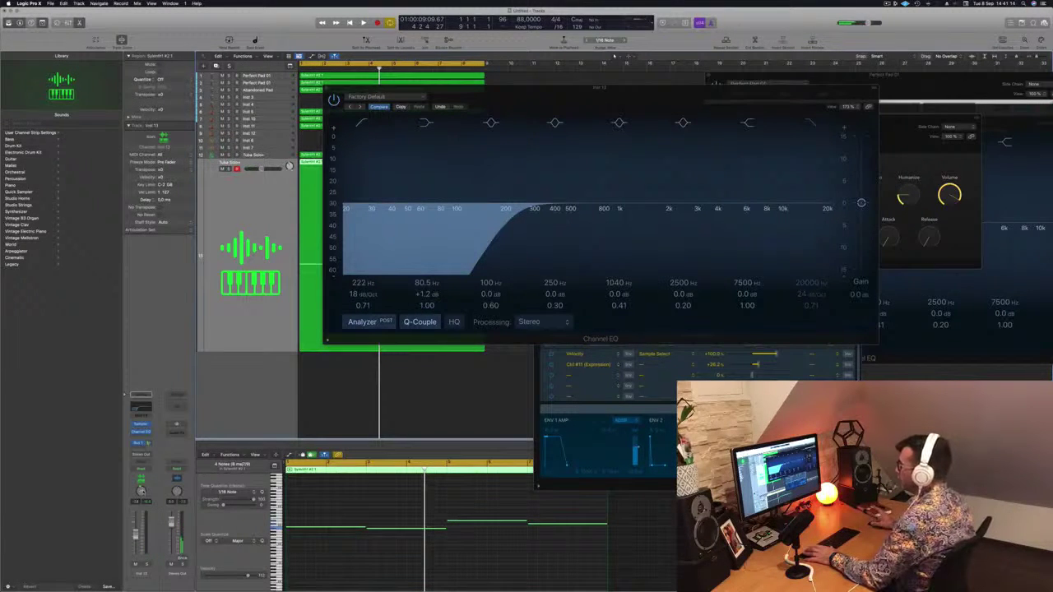
key(space)
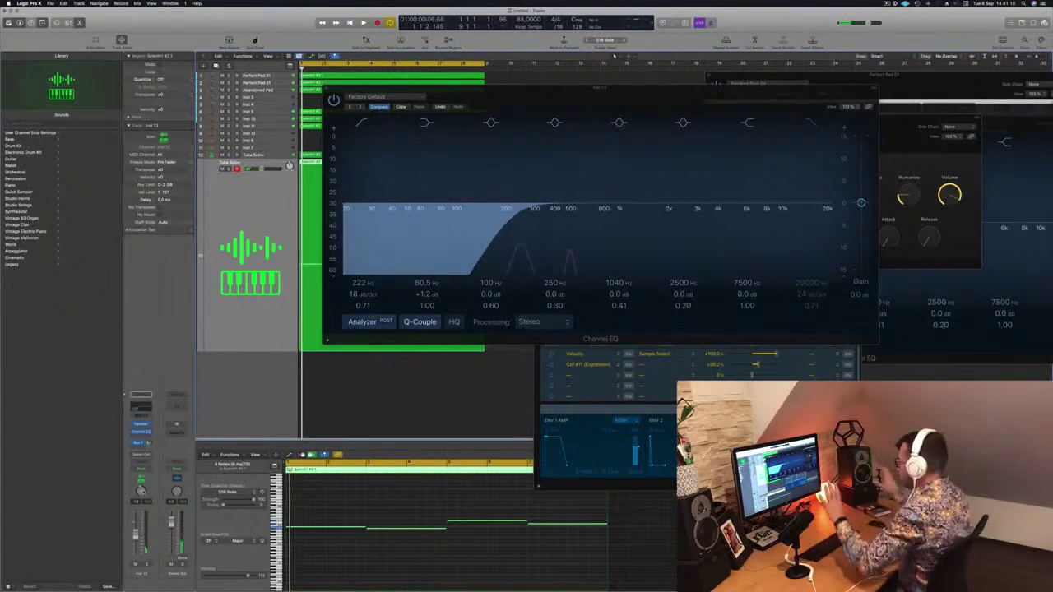
drag(650, 95, 627, 190)
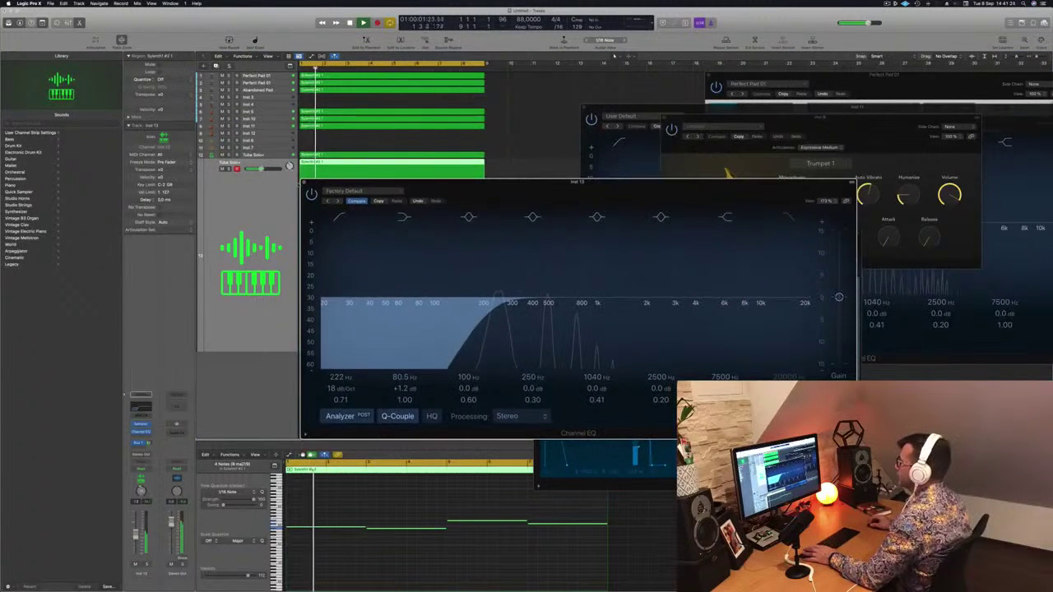
click(304, 182)
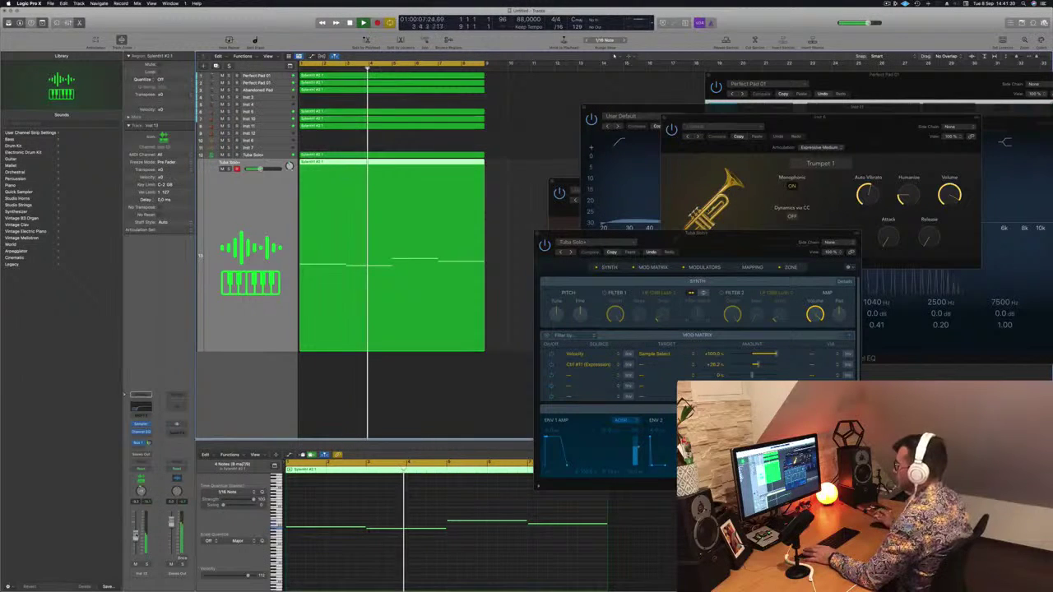
Compare the mix with the first tuba track muted and unmuted, and play back the second tuba in context.
scroll(411, 390, down, 4)
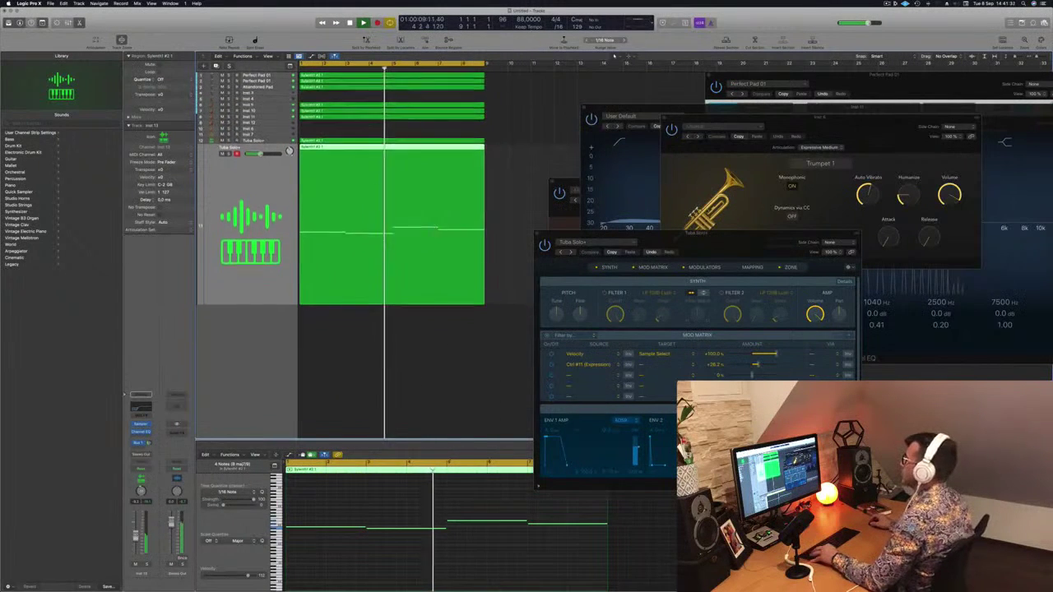
scroll(431, 344, down, 1)
click(329, 355)
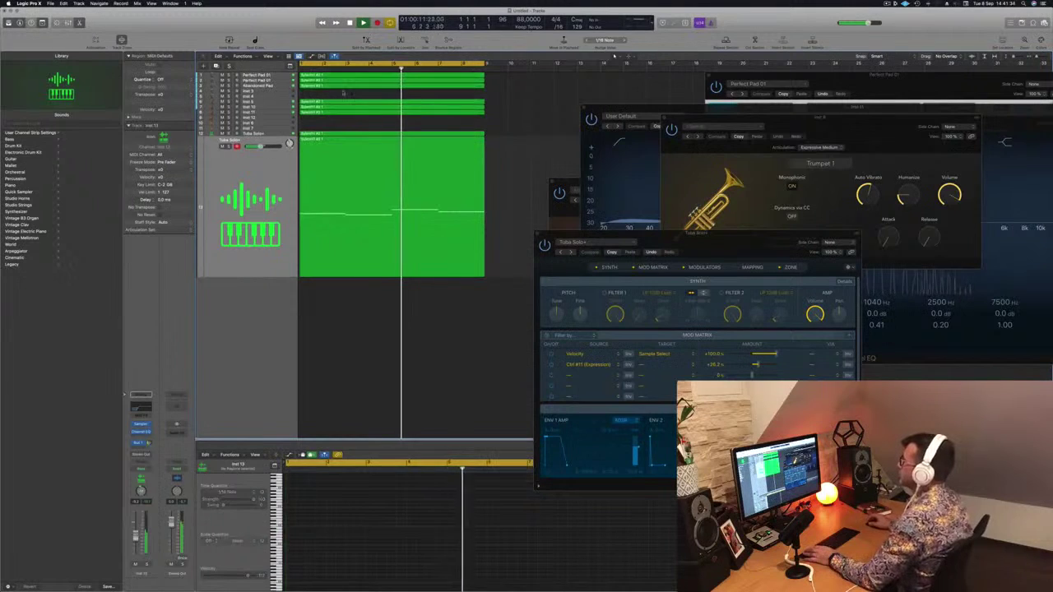
click(282, 90)
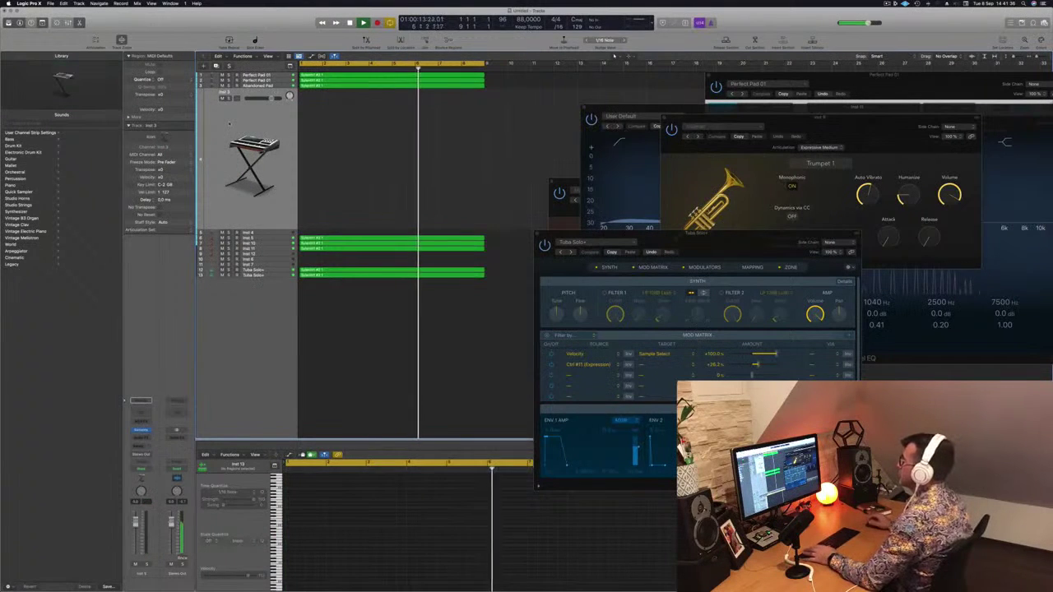
click(277, 271)
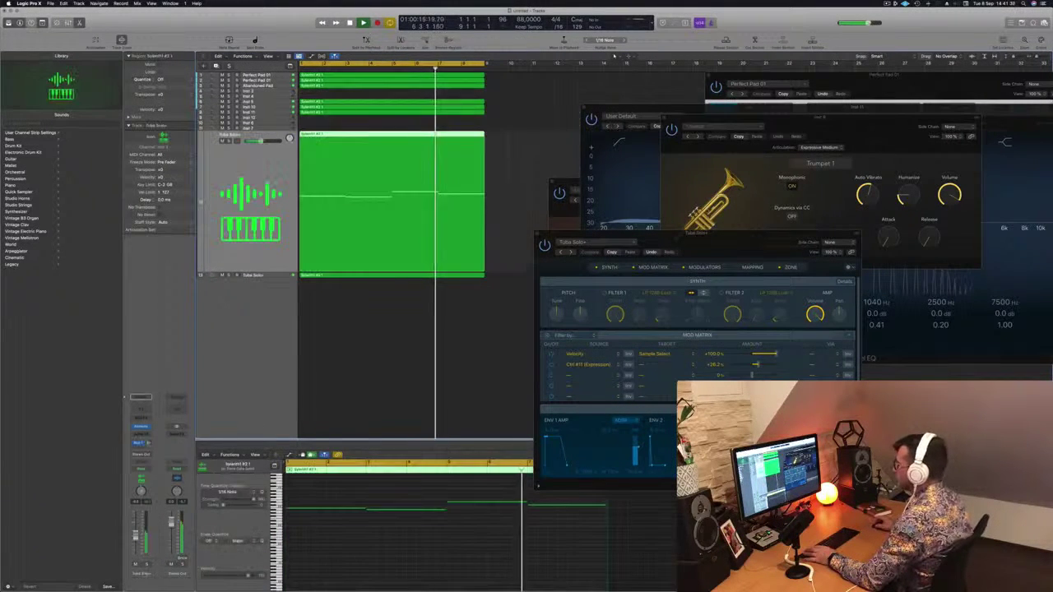
key(m)
key(m)
key(space)
click(280, 276)
key(space)
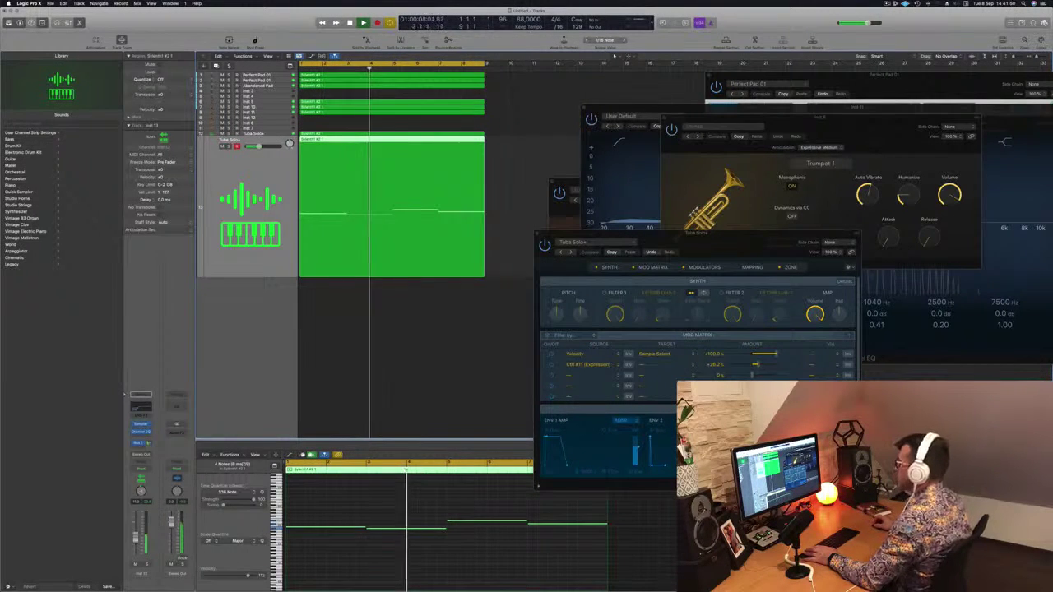
Copy the full chord region from the first Perfect Pad 01 track onto the Inst 3 track at bar 1.
scroll(352, 352, down, 3)
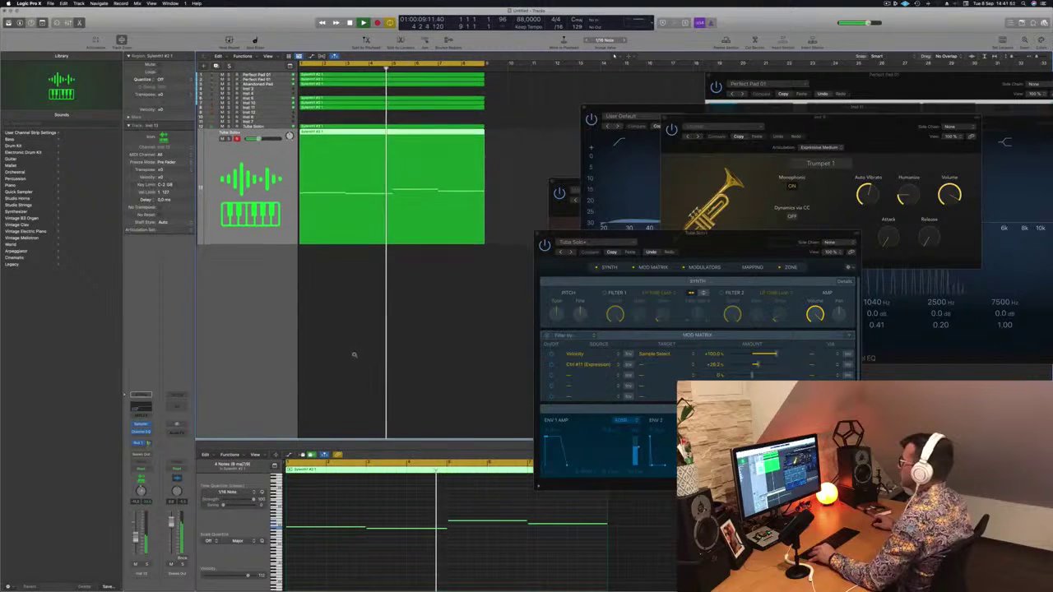
scroll(355, 354, up, 4)
scroll(354, 354, up, 1)
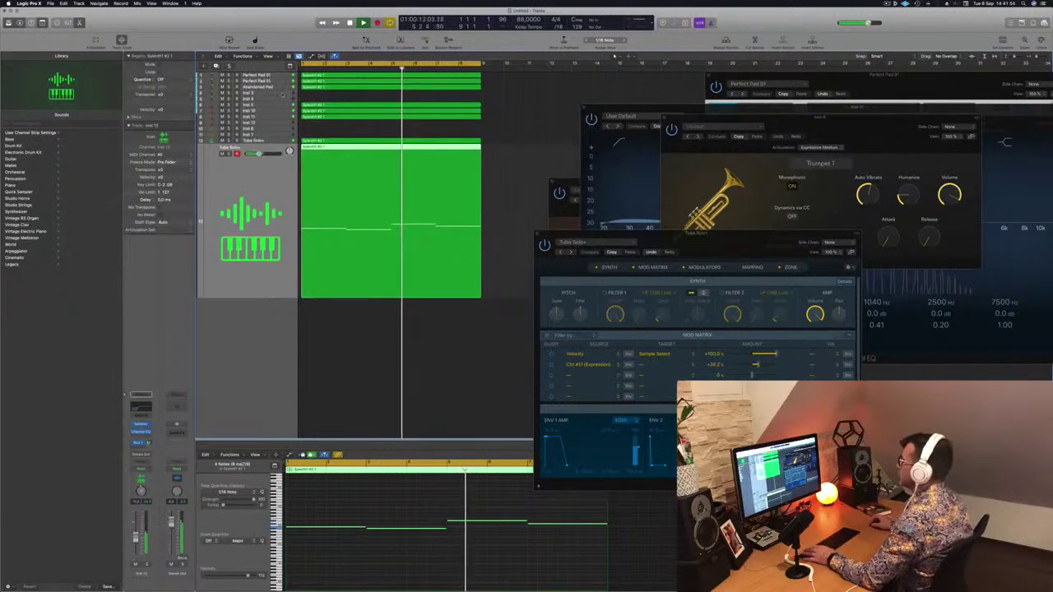
click(282, 93)
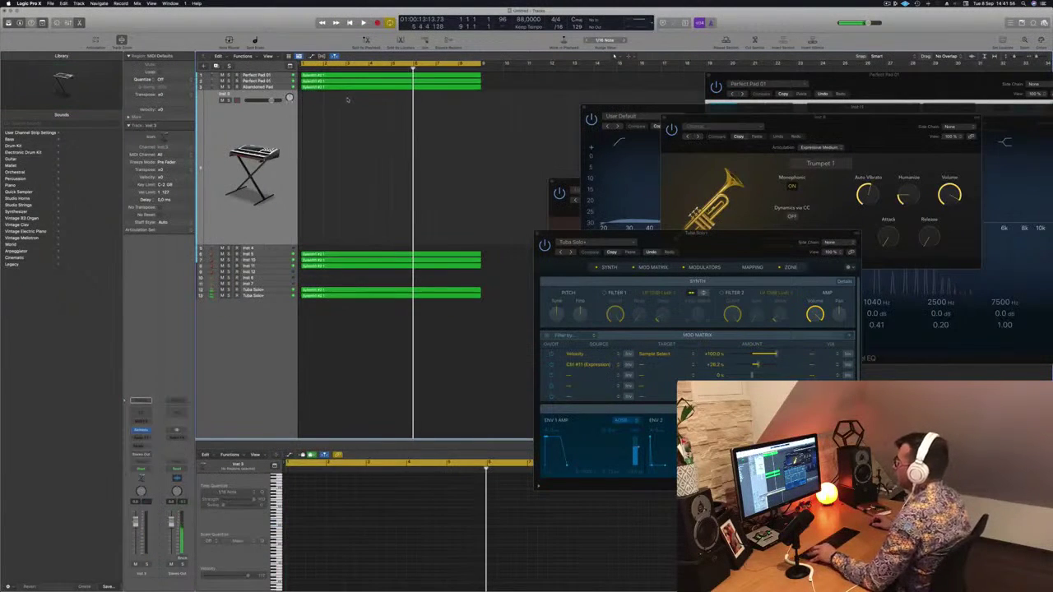
drag(371, 77, 370, 129)
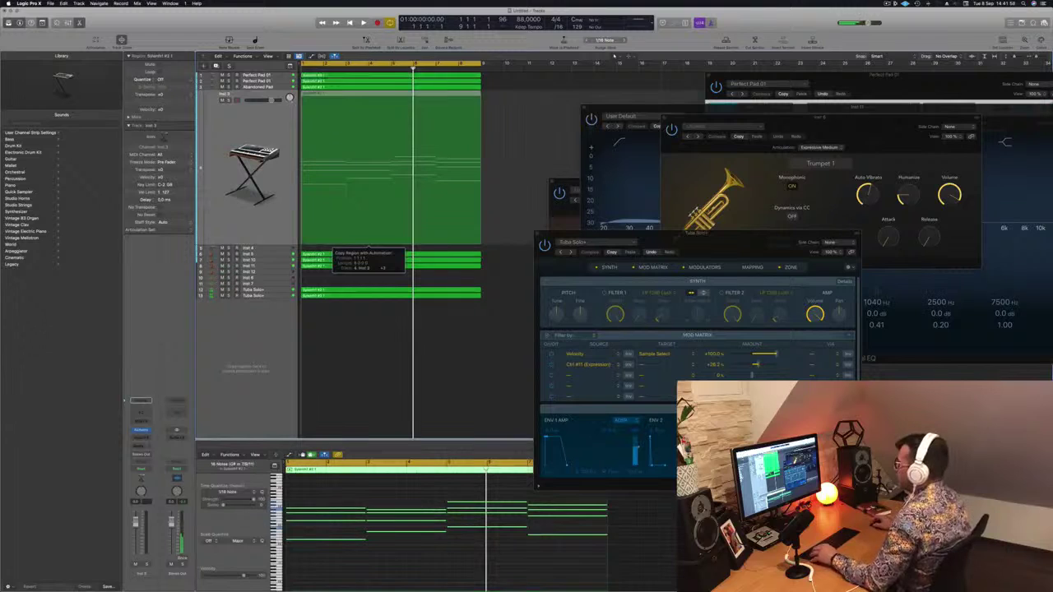
drag(370, 245, 370, 238)
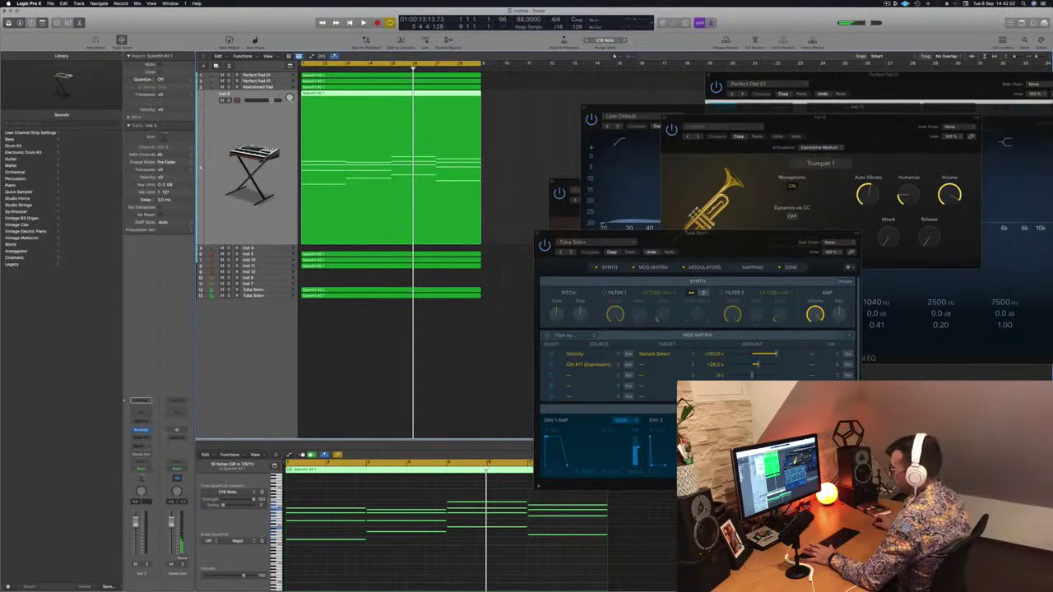
Insert an Arpeggiator on Inst 3 and load Alchemy's 80s Digital Piano preset, auditioning it from the start.
click(142, 421)
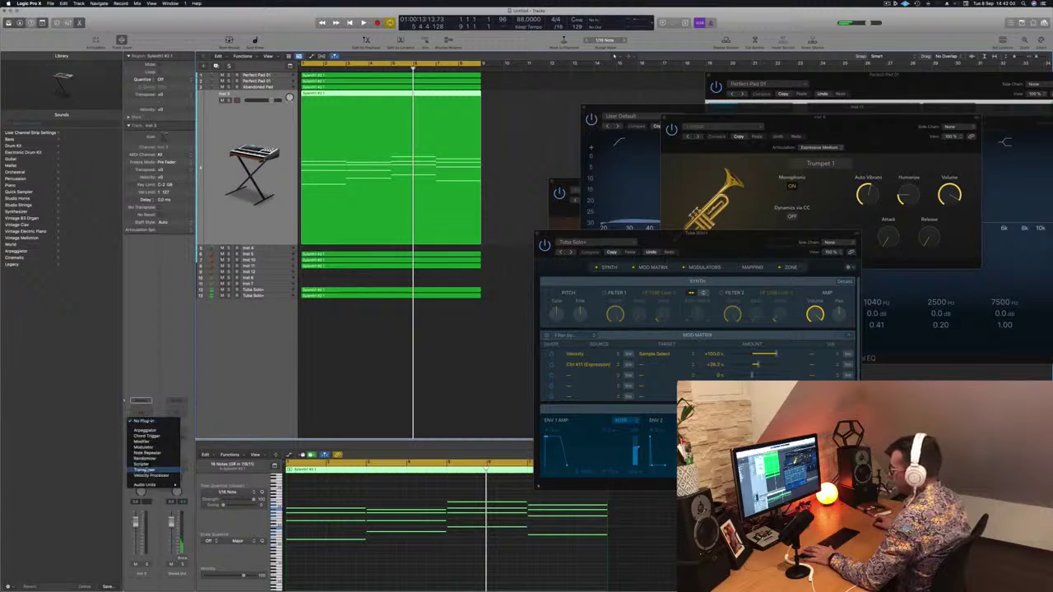
click(145, 430)
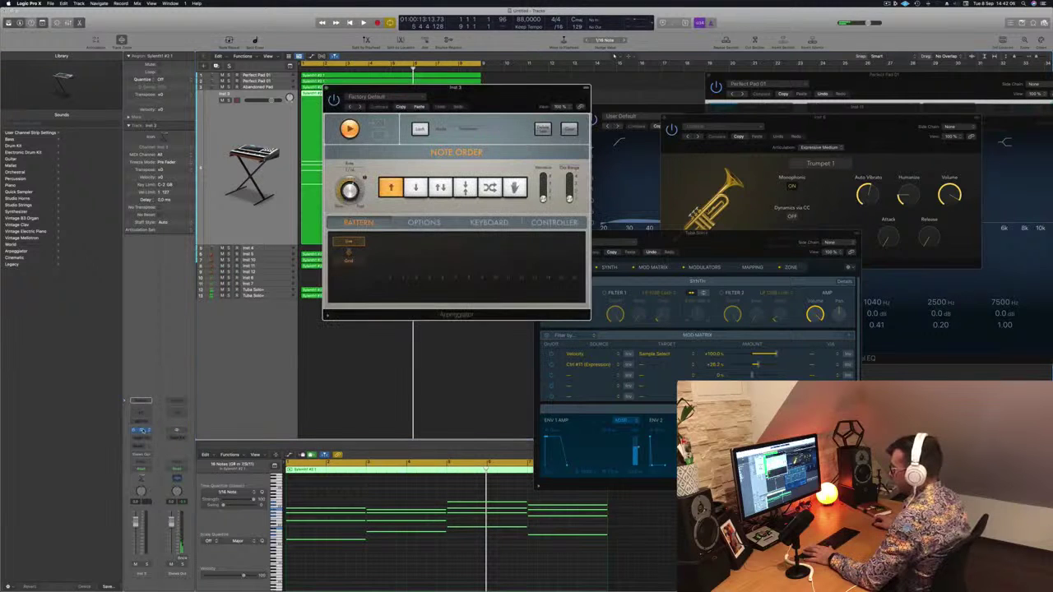
click(141, 430)
drag(482, 96, 968, 108)
drag(519, 130, 745, 115)
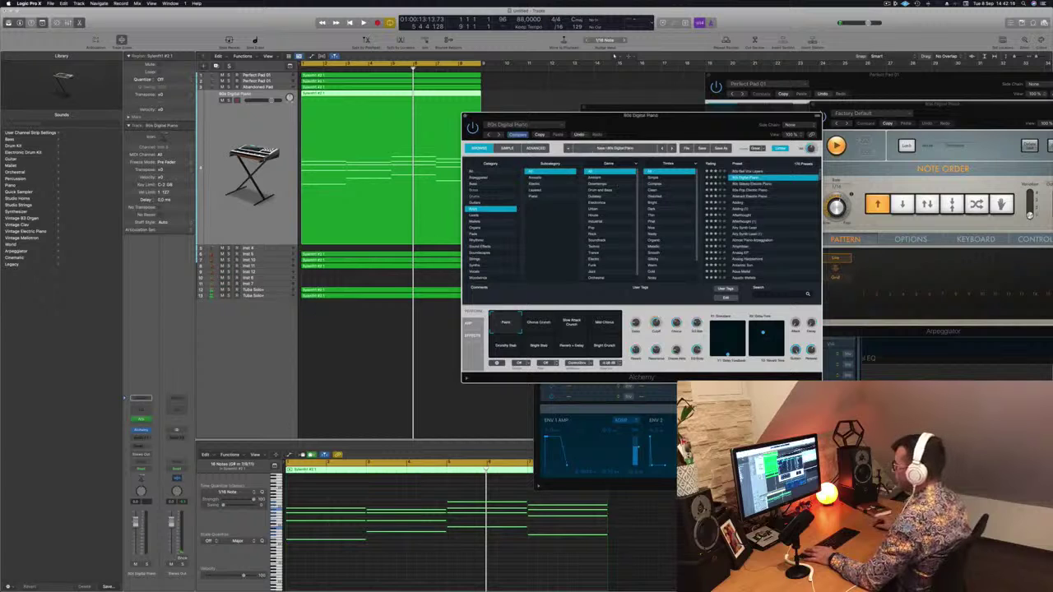
key(Return)
key(space)
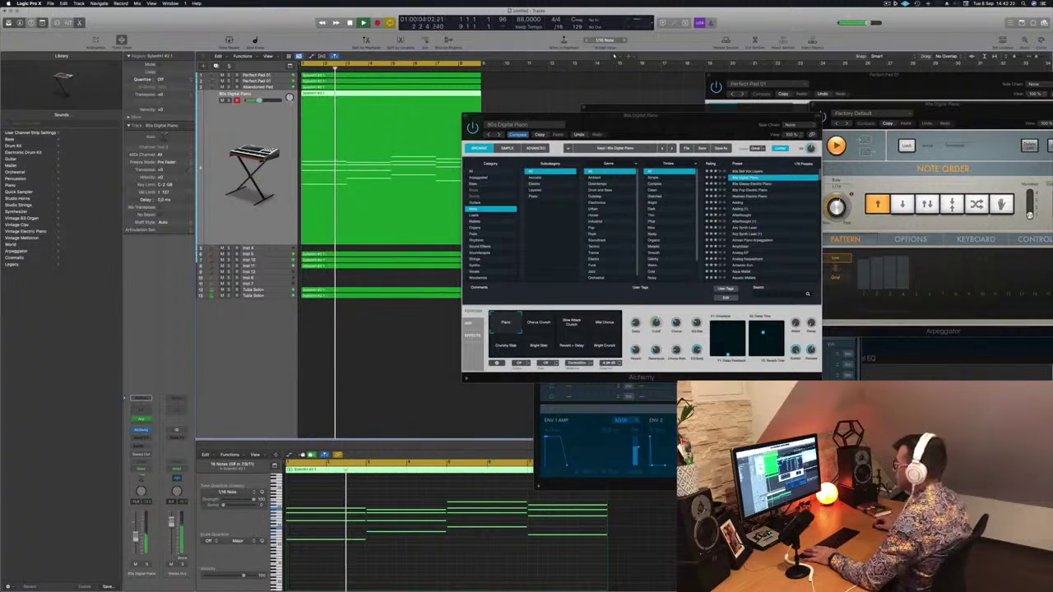
Switch Alchemy to the 80s Glassy Electric Piano preset and select its Chorus EP variation during playback.
mouse_move(711, 120)
mouse_down()
mouse_move(781, 145)
mouse_move(688, 95)
mouse_move(641, 94)
mouse_move(712, 106)
mouse_up()
click(686, 159)
key(space)
key(space)
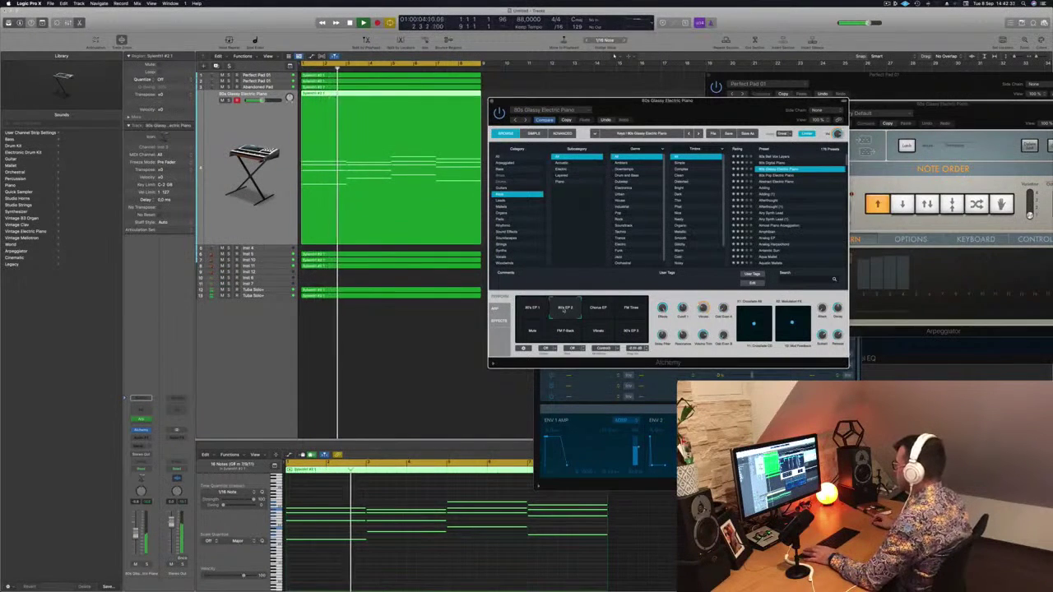
click(601, 309)
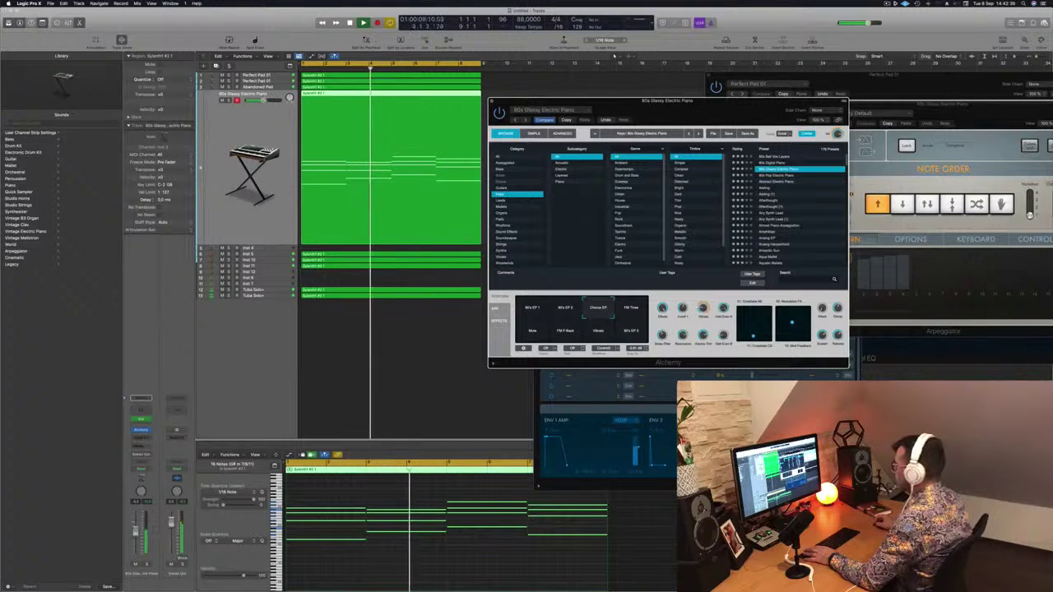
Add a Channel EQ to the electric piano with a 12 dB/Oct low cut at 446 Hz and a -7.4 dB high shelf at 4640 Hz.
double_click(141, 410)
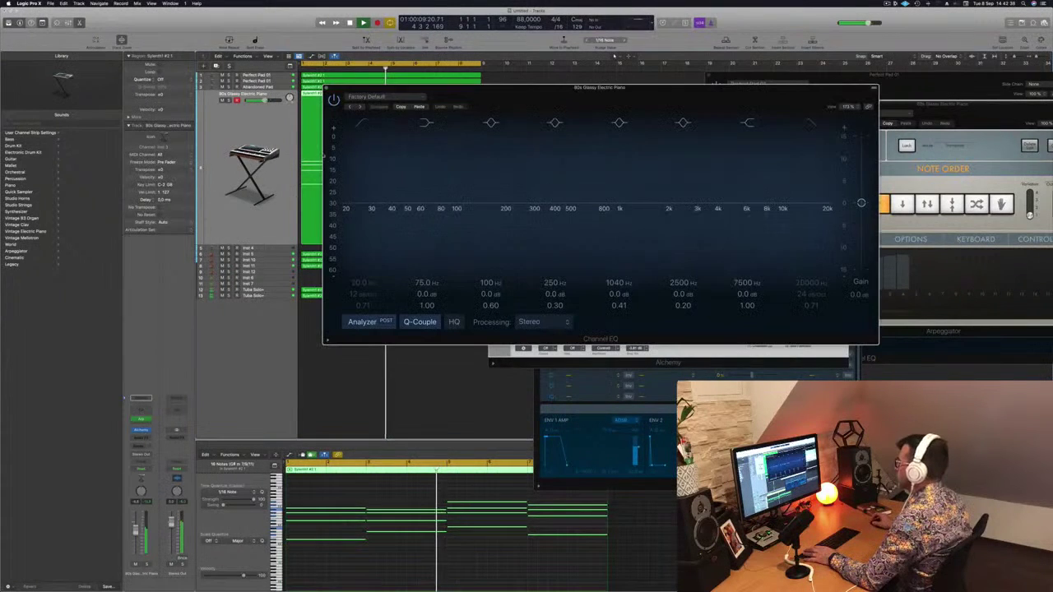
drag(354, 125, 535, 173)
drag(529, 216, 530, 212)
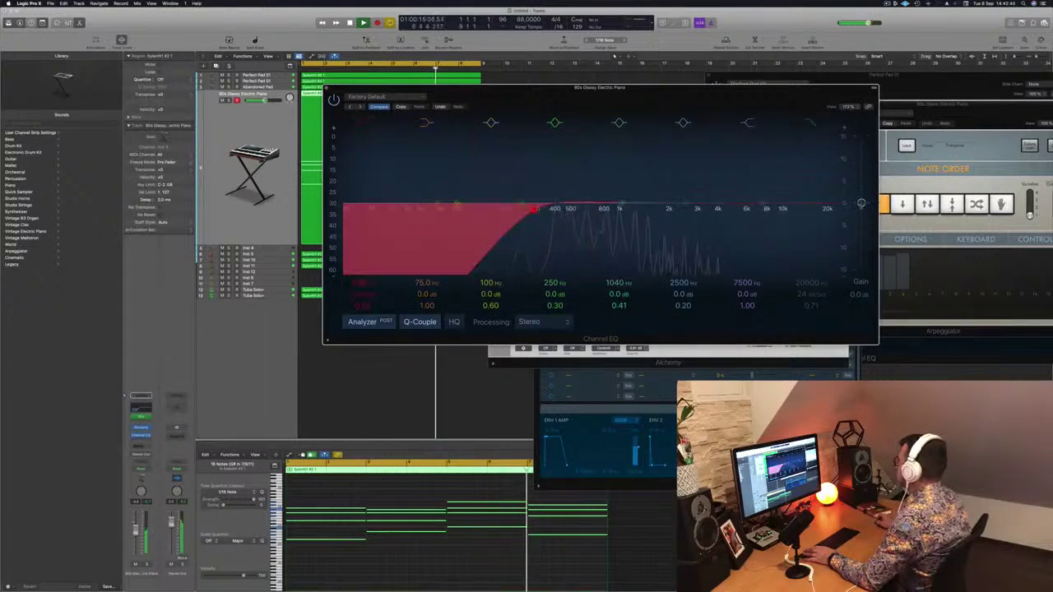
drag(763, 203, 727, 247)
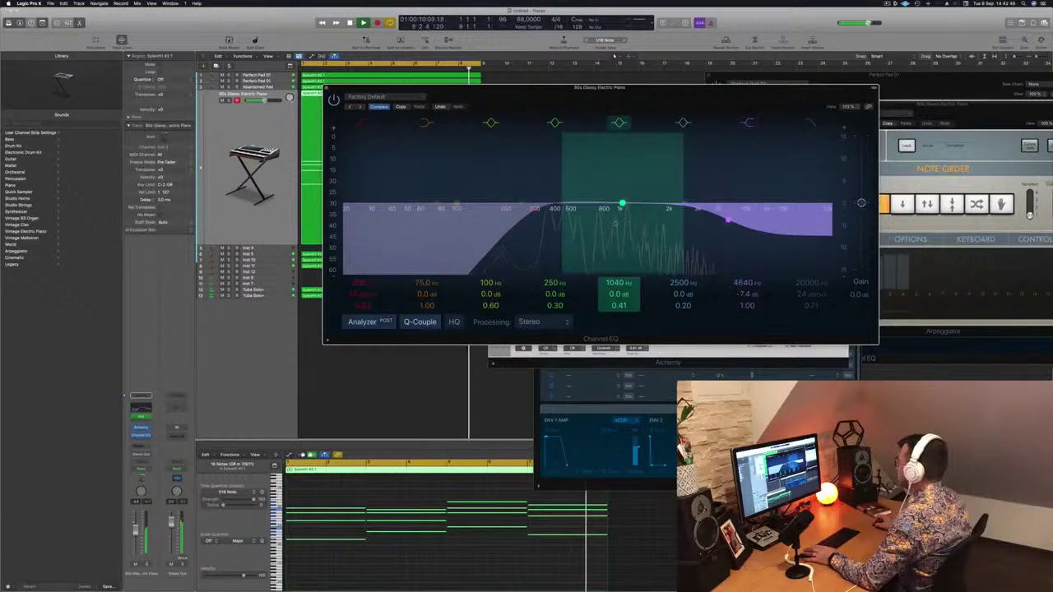
drag(536, 211, 566, 210)
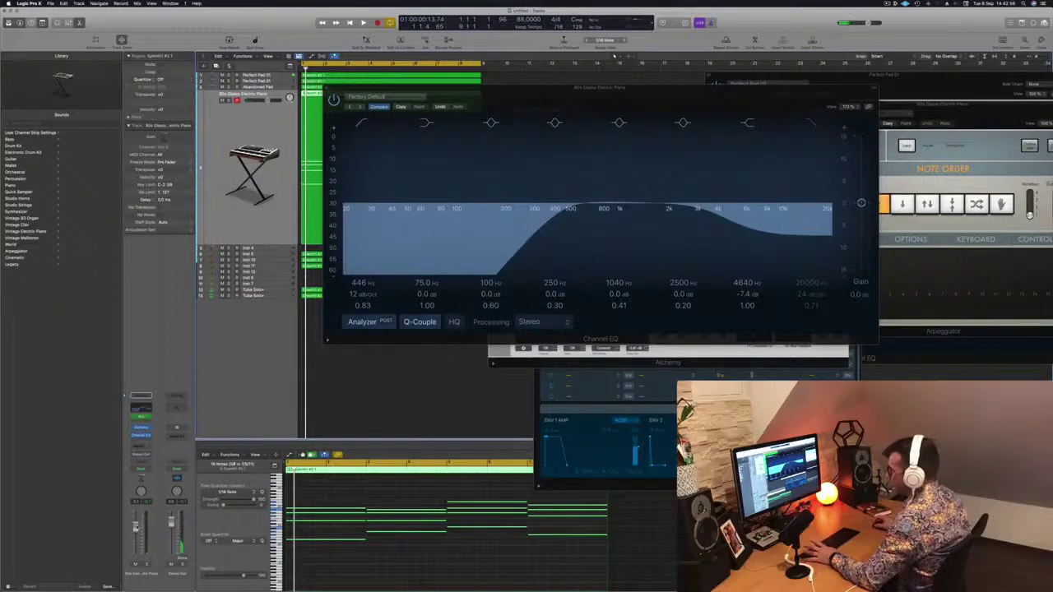
key(space)
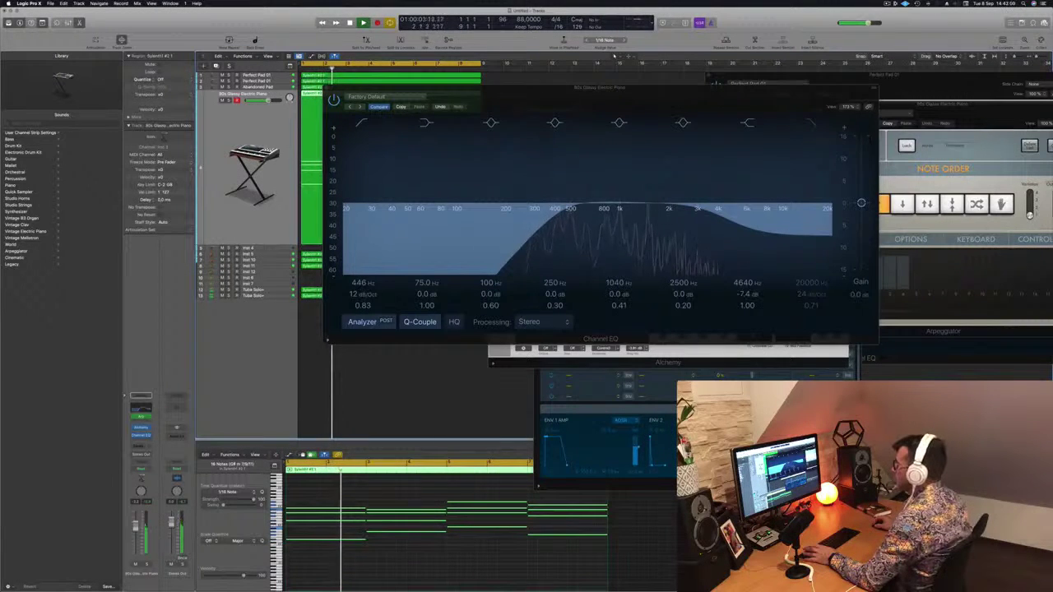
key(space)
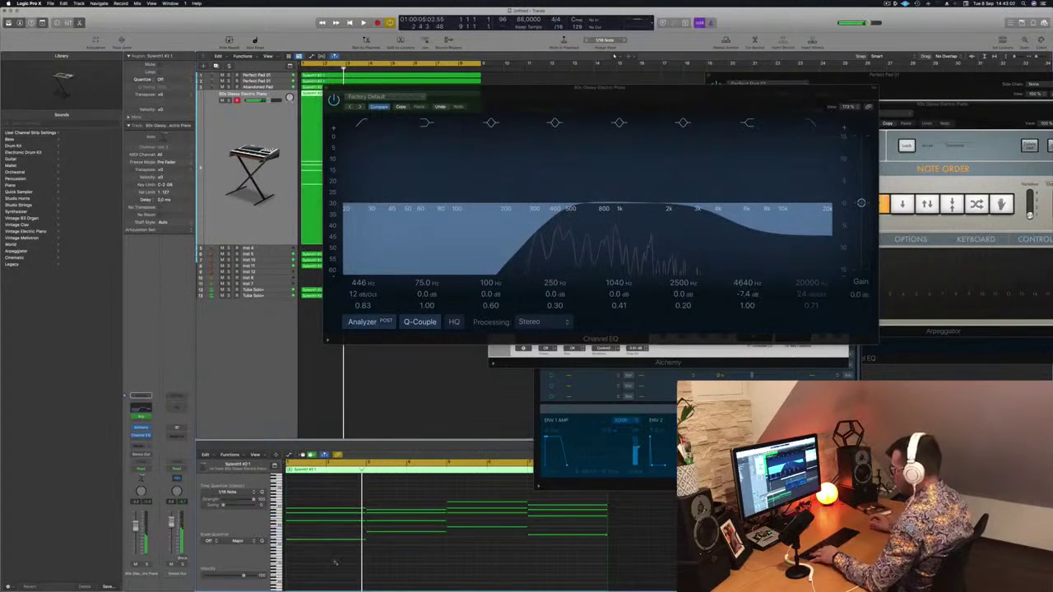
Transpose all the chord notes in the 80s Glassy Electric Piano region down an octave and play from the start.
key(alt+shift+Down)
key(space)
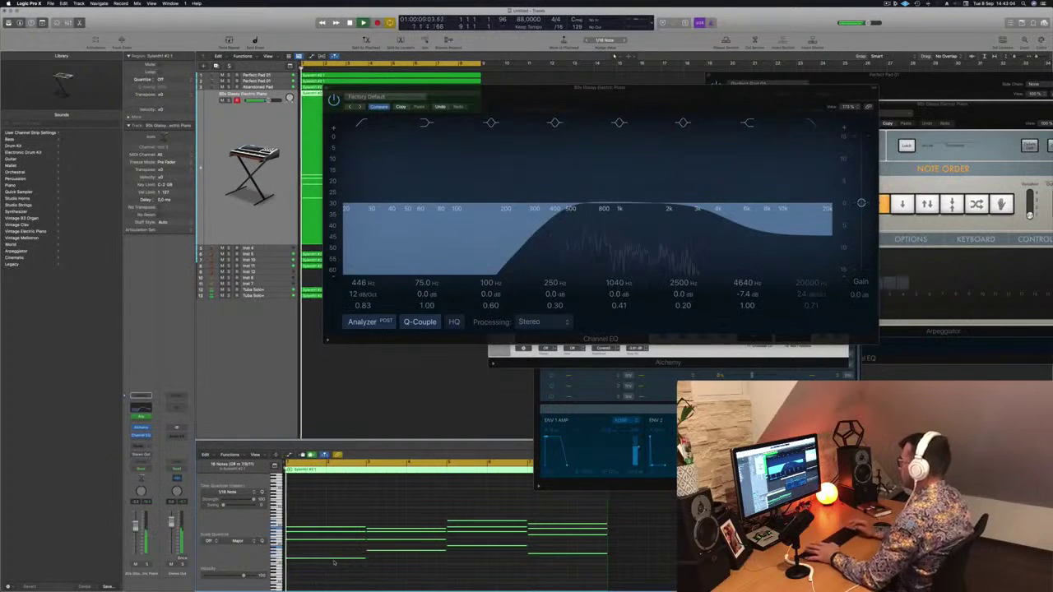
Bring Alchemy forward, audition the Mute, FM and Vibrato variations during playback, and select 80s EP 3.
drag(665, 87, 639, 254)
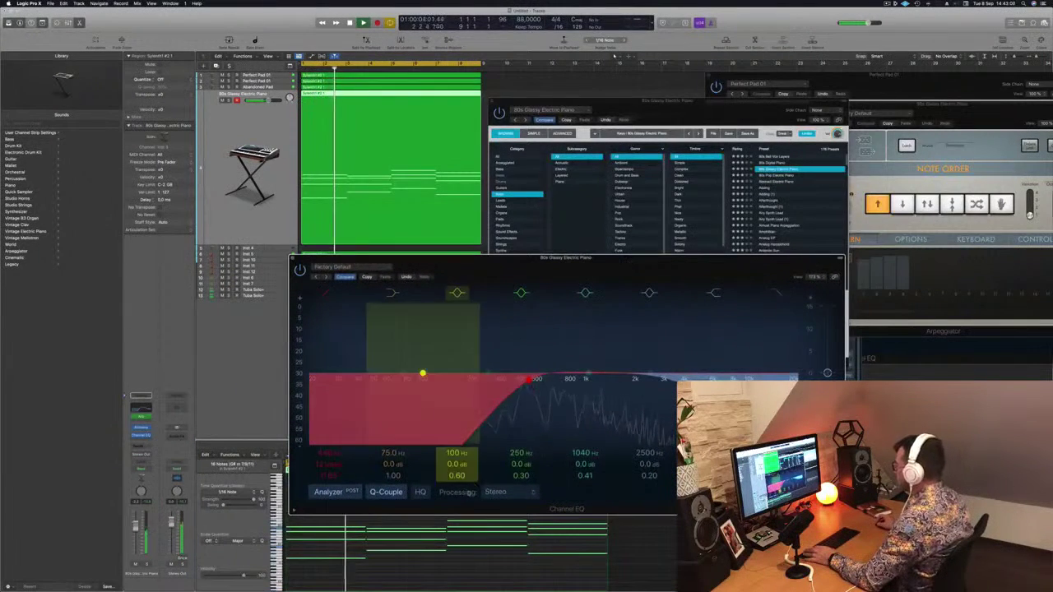
click(722, 116)
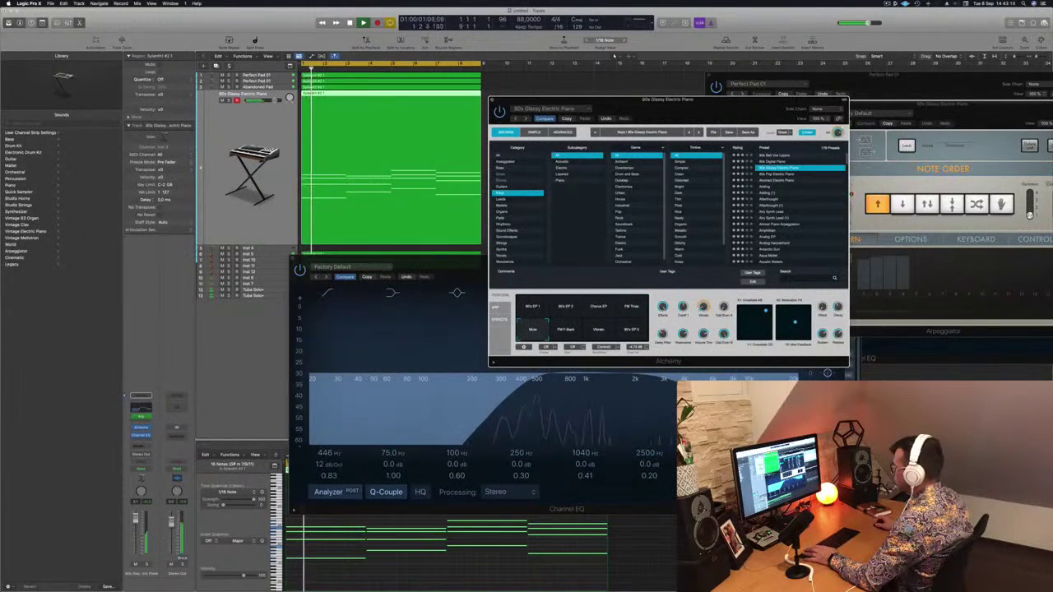
click(566, 331)
click(599, 330)
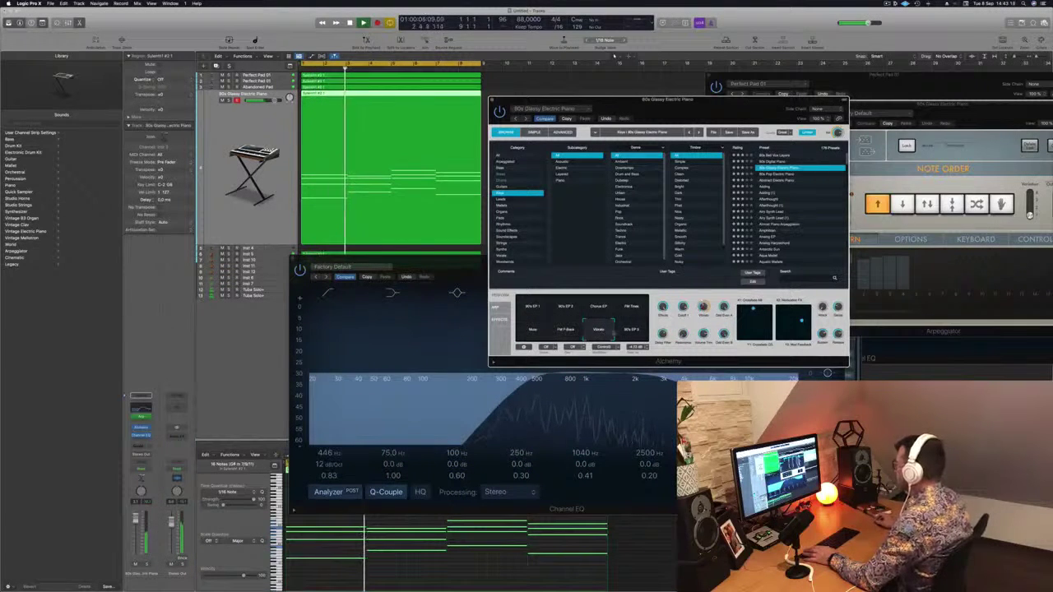
click(633, 331)
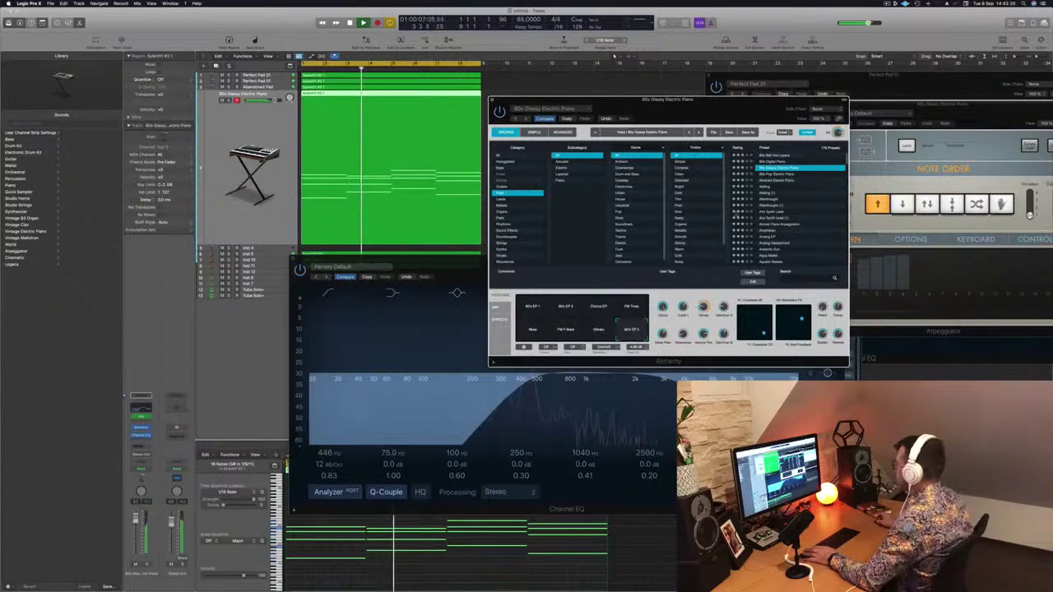
Listen to the electric piano soloed and in the mix from the start, moving the Alchemy and Arpeggiator windows aside.
drag(697, 115, 736, 111)
key(Return)
click(229, 101)
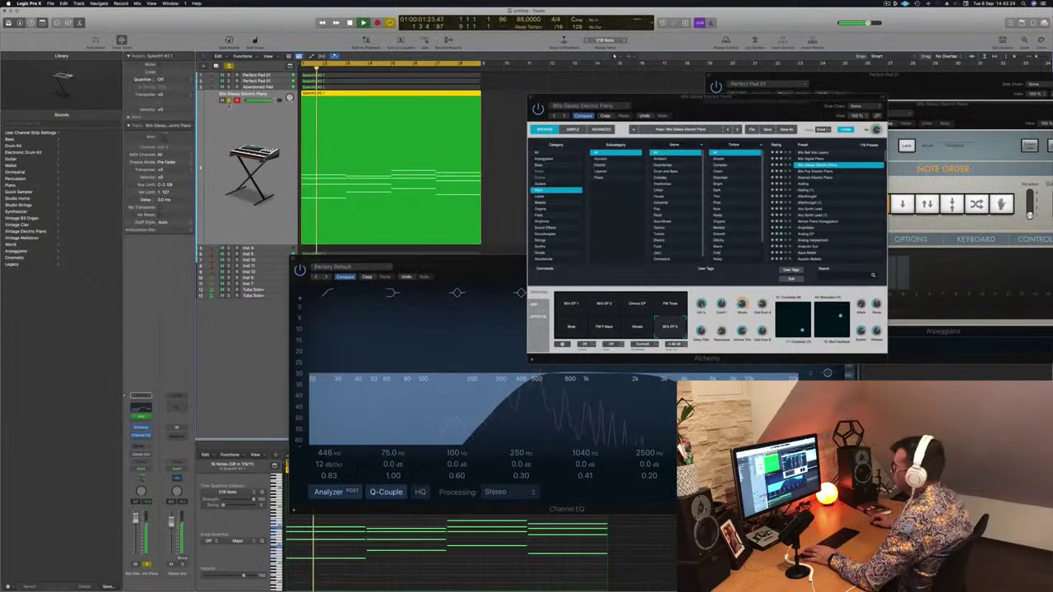
drag(976, 106, 838, 100)
key(Return)
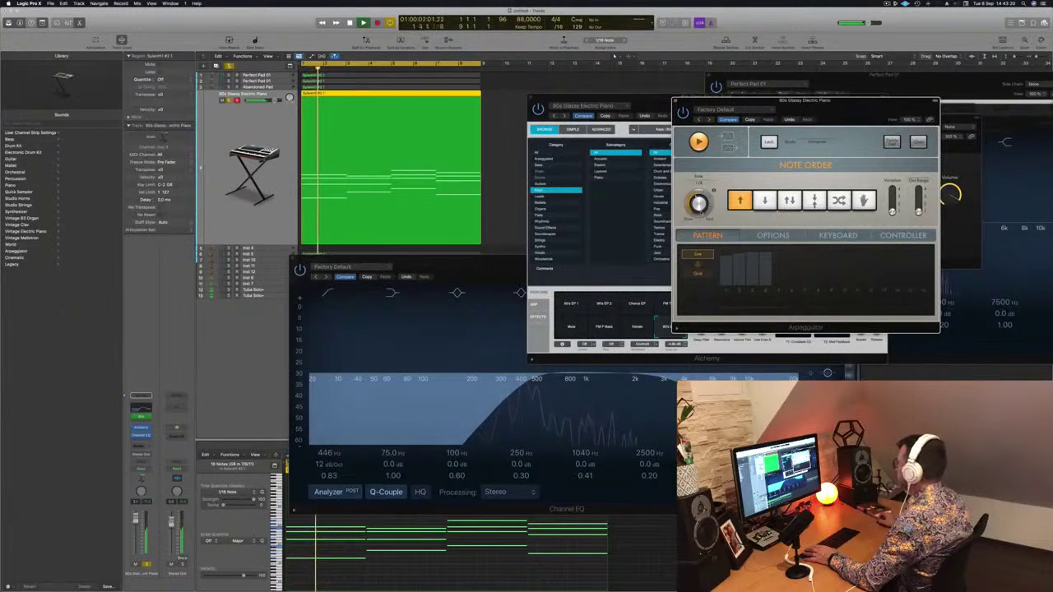
drag(852, 109, 793, 108)
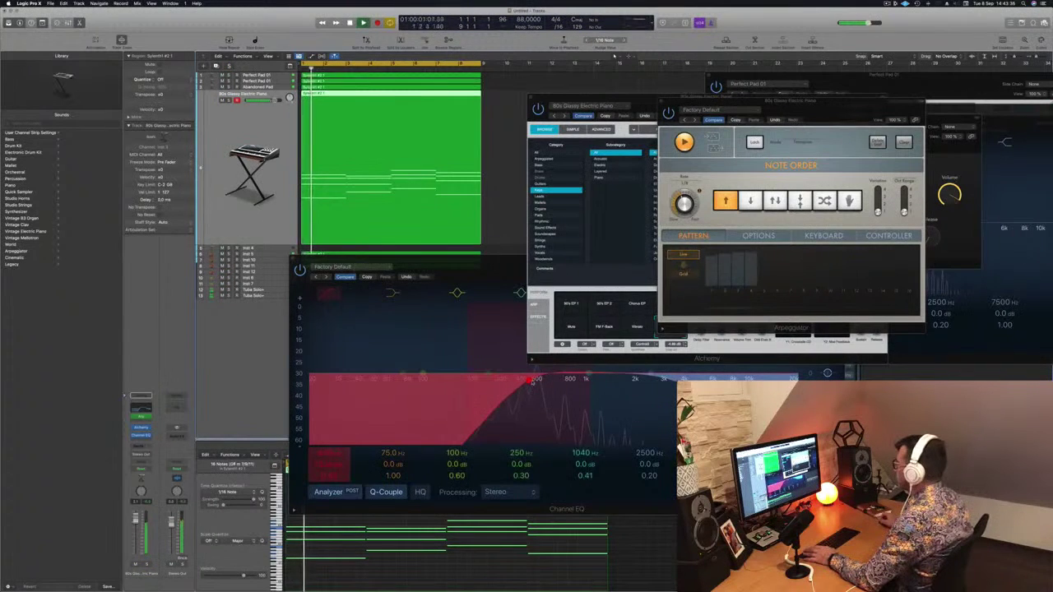
Lower the electric piano's Channel EQ low cut to 175 Hz and close the EQ window.
drag(531, 382, 524, 382)
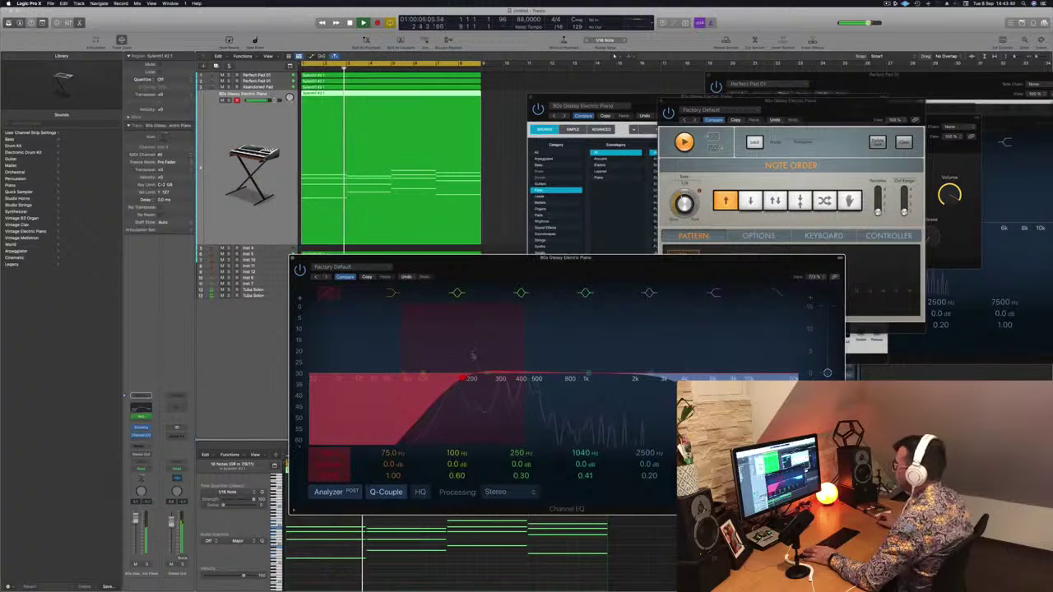
key(super+w)
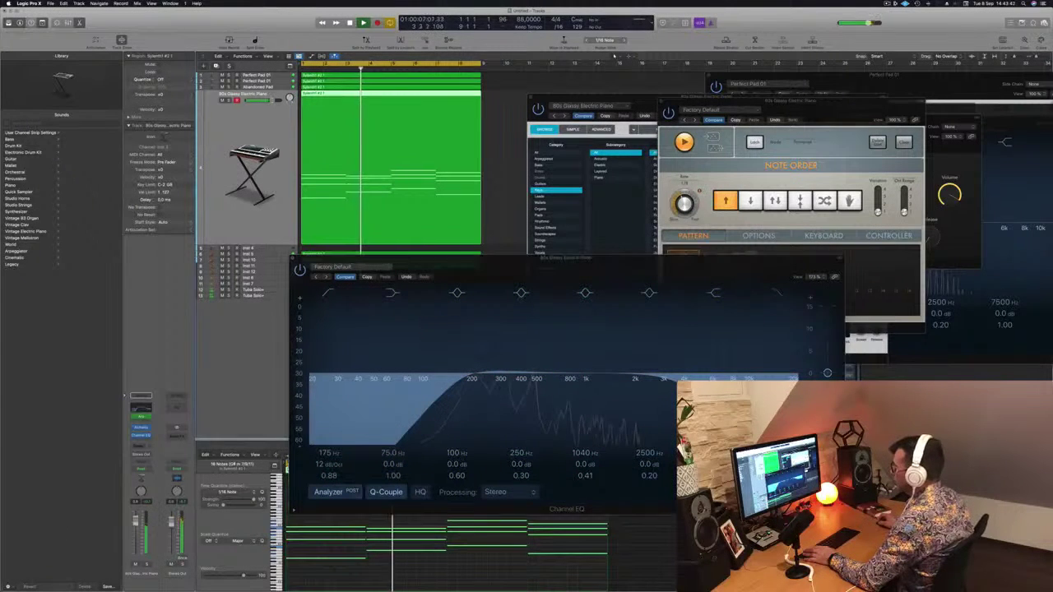
drag(532, 259, 554, 257)
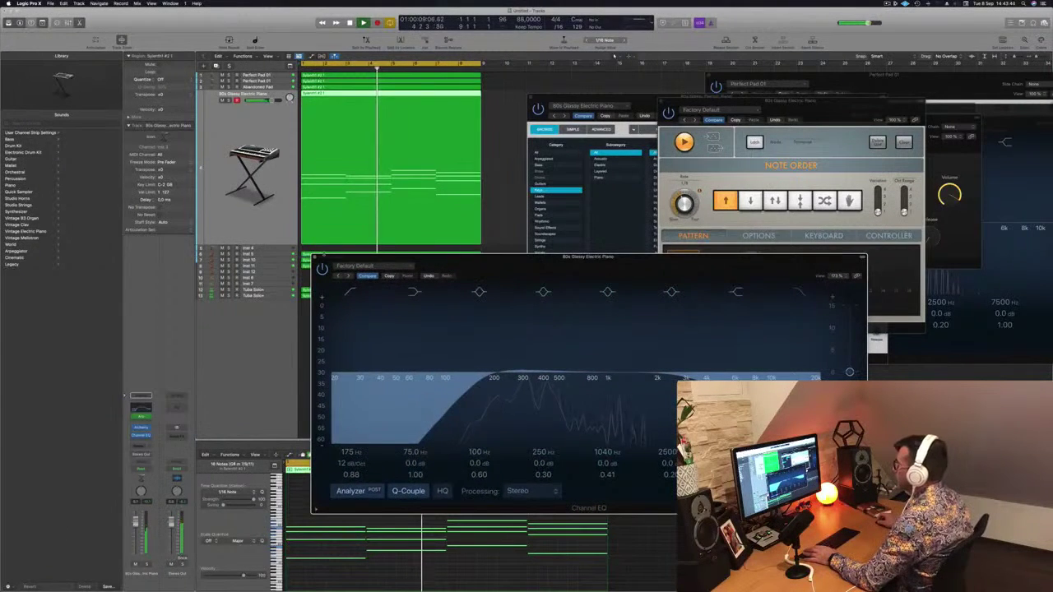
click(315, 257)
Mute the three instrument tracks directly below Inst 4 while playing from the start.
key(Return)
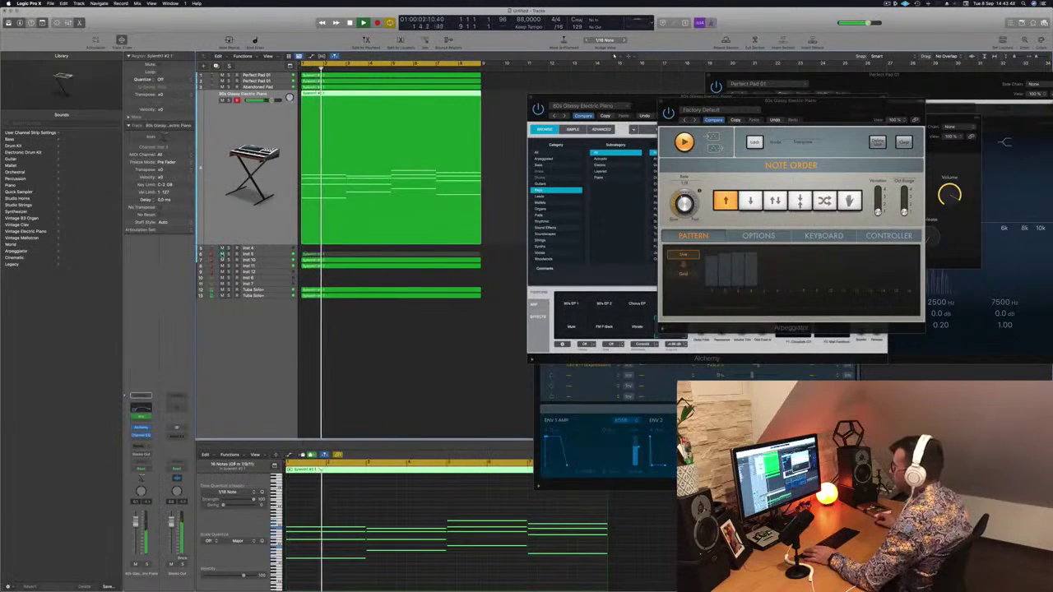
click(222, 266)
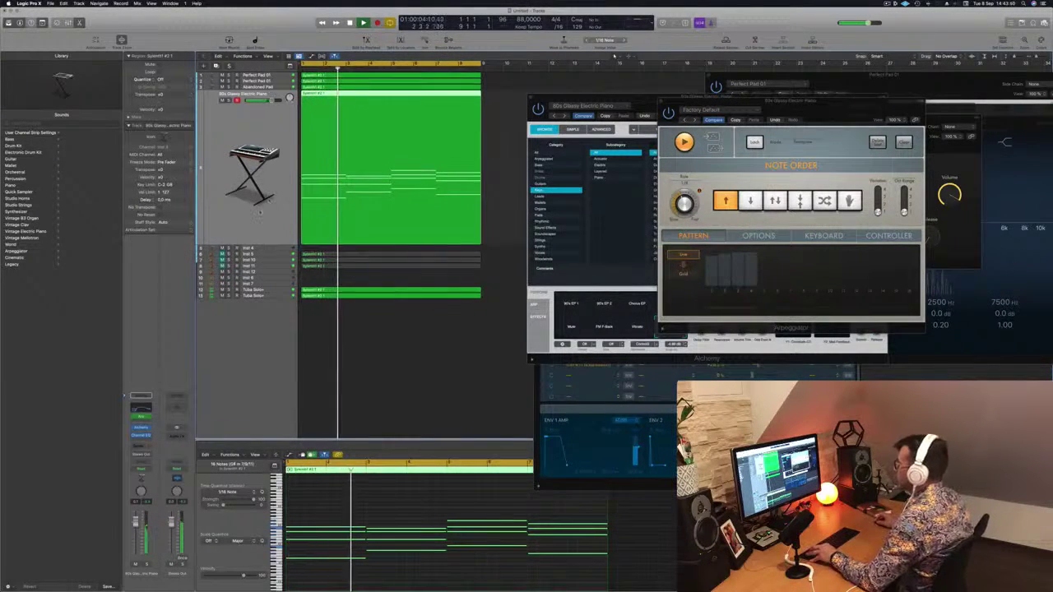
key(super+Left)
key(super+Up)
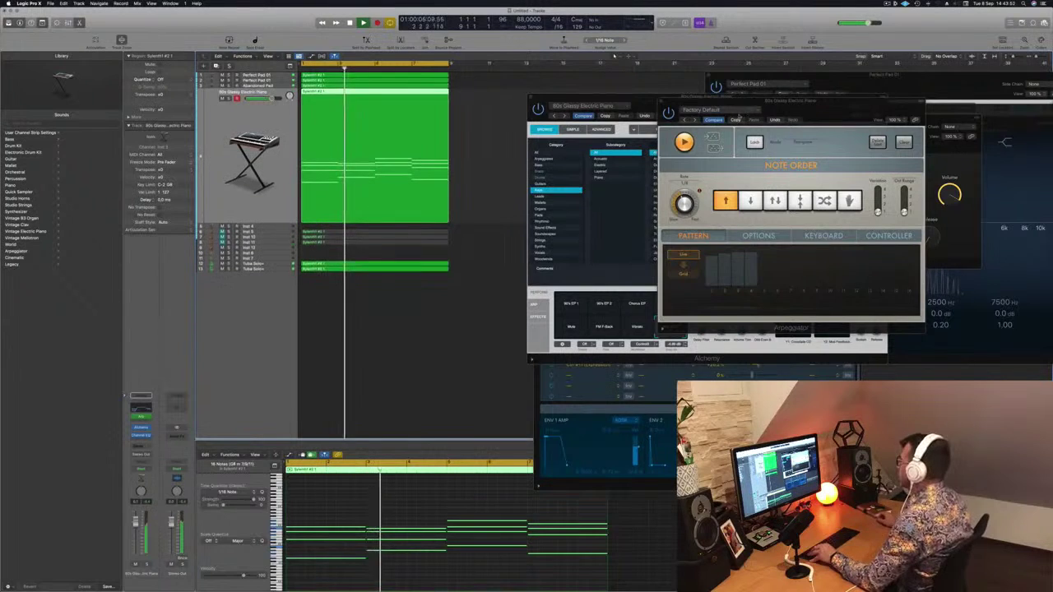
Close the electric piano's Arpeggiator and Alchemy windows and stop playback.
drag(811, 110, 797, 200)
click(645, 191)
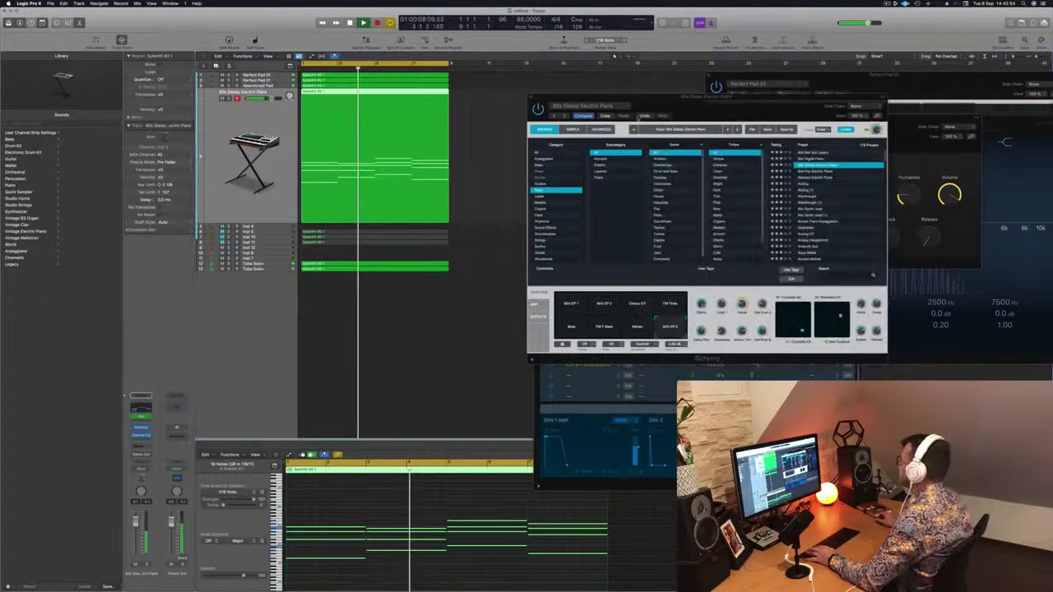
drag(656, 105, 647, 121)
click(522, 113)
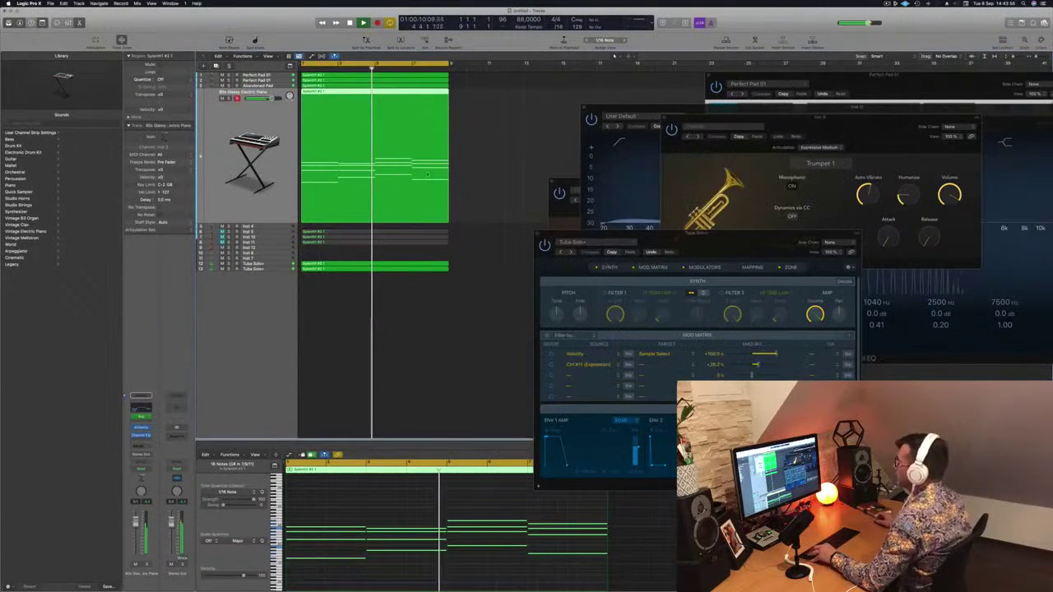
key(space)
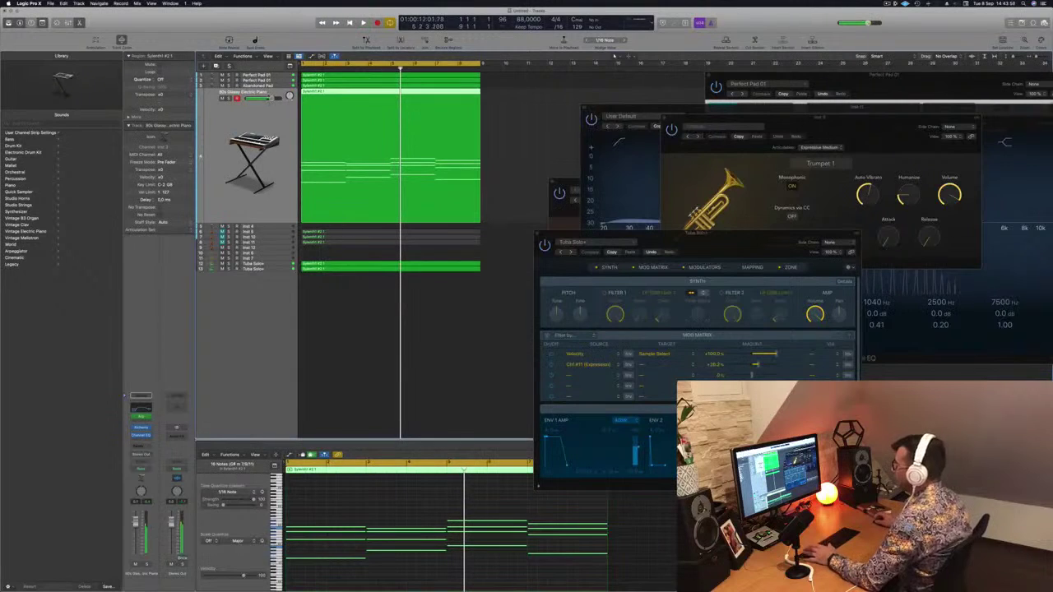
Reopen the electric piano's Arpeggiator and set its rate to 1/16 while auditioning from the start.
click(142, 418)
key(Return)
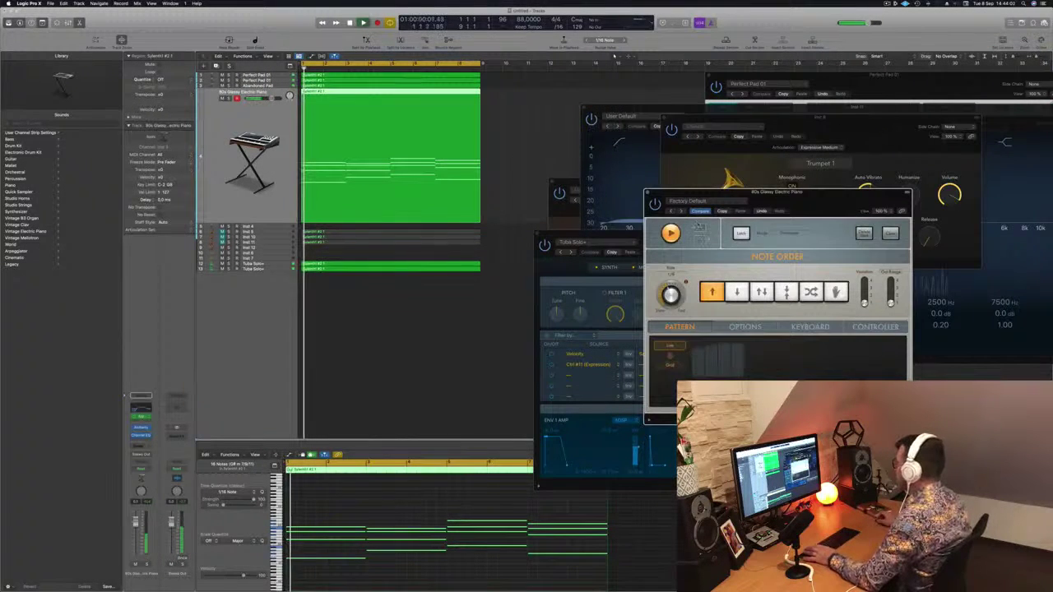
drag(808, 194, 742, 200)
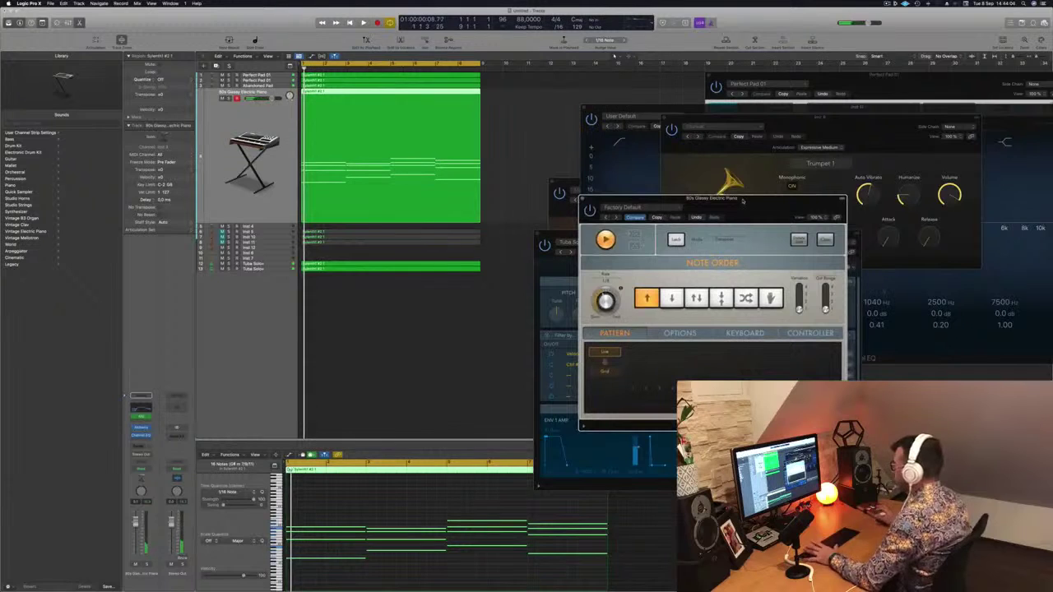
drag(743, 201, 726, 199)
key(space)
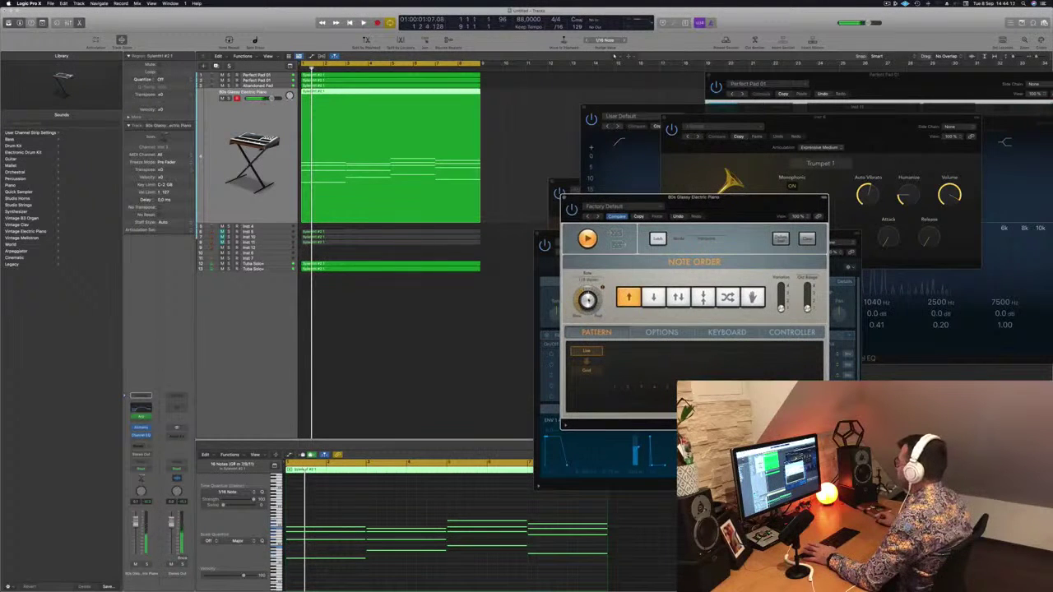
drag(726, 199, 705, 293)
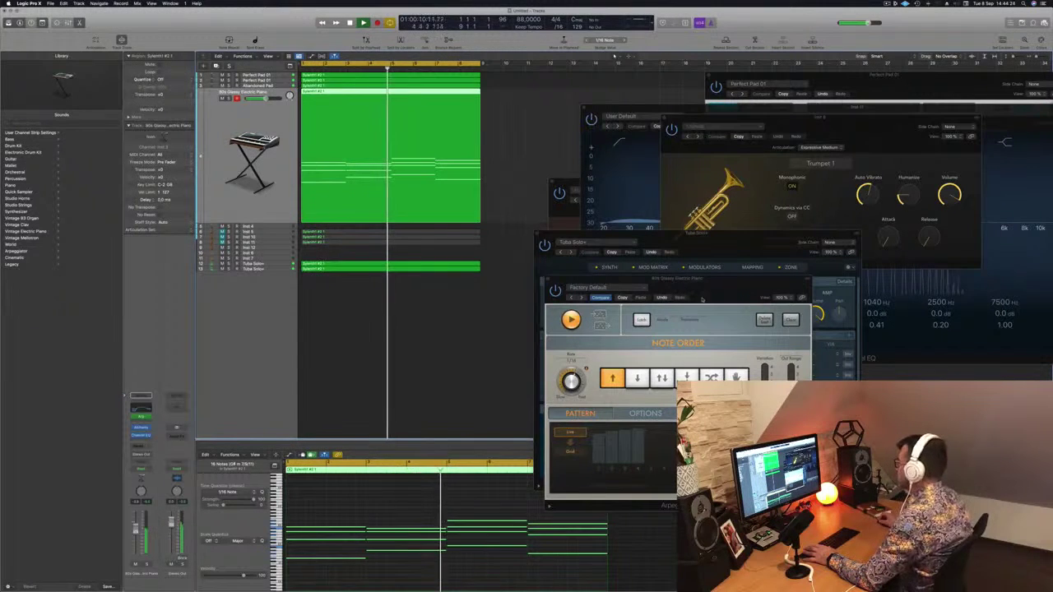
Close the Arpeggiator and the Tuba Solo instrument windows and stop playback.
drag(700, 279, 687, 286)
click(535, 285)
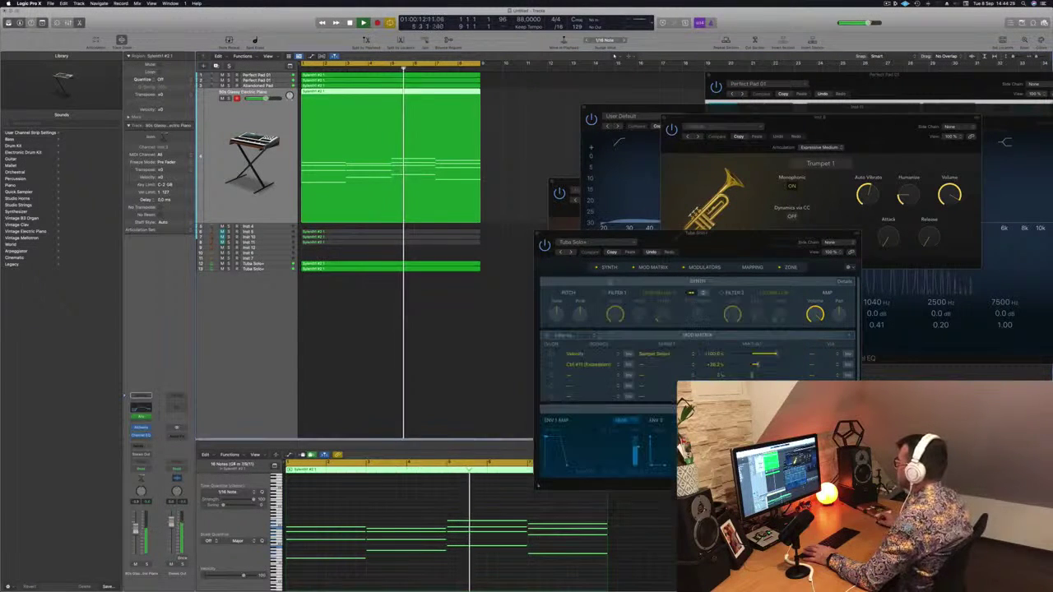
drag(707, 234, 701, 236)
click(531, 234)
key(space)
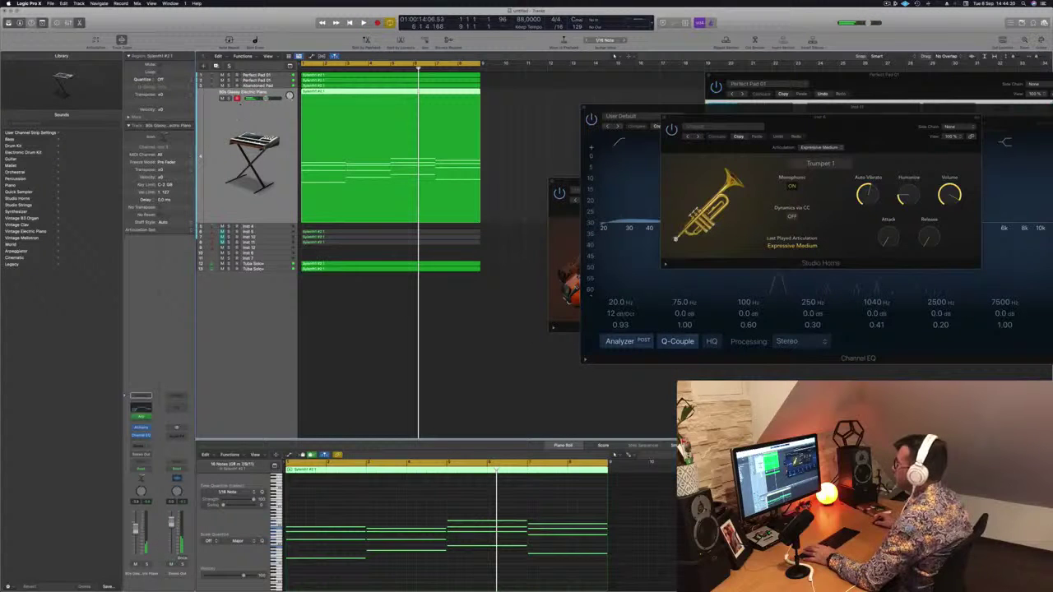
Copy the electric piano's chord region to Inst 4, raise its notes an octave and shorten them to about one beat.
drag(416, 94, 379, 231)
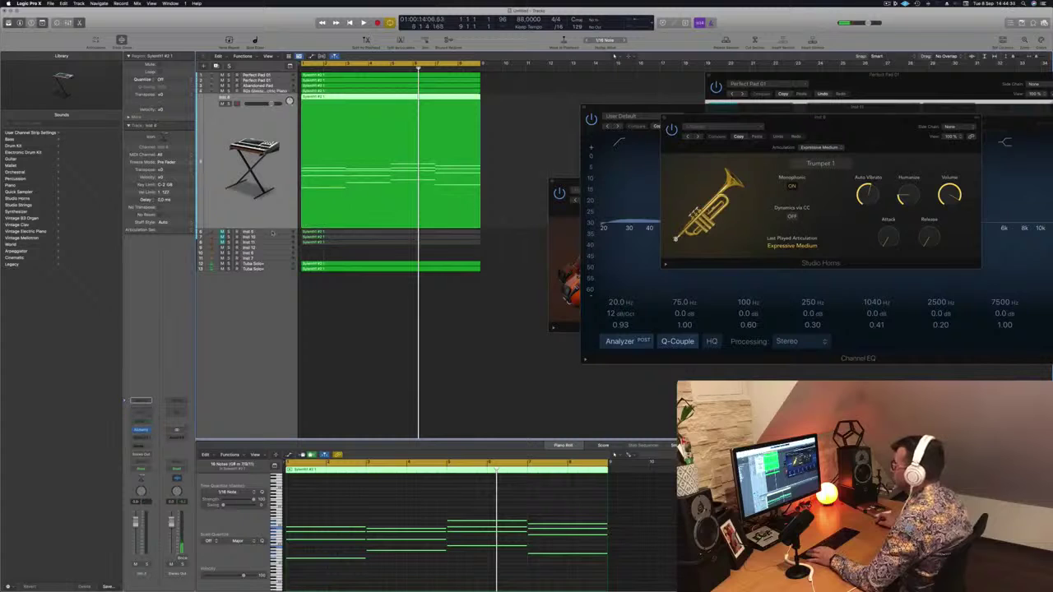
drag(340, 513, 571, 589)
drag(607, 493, 531, 521)
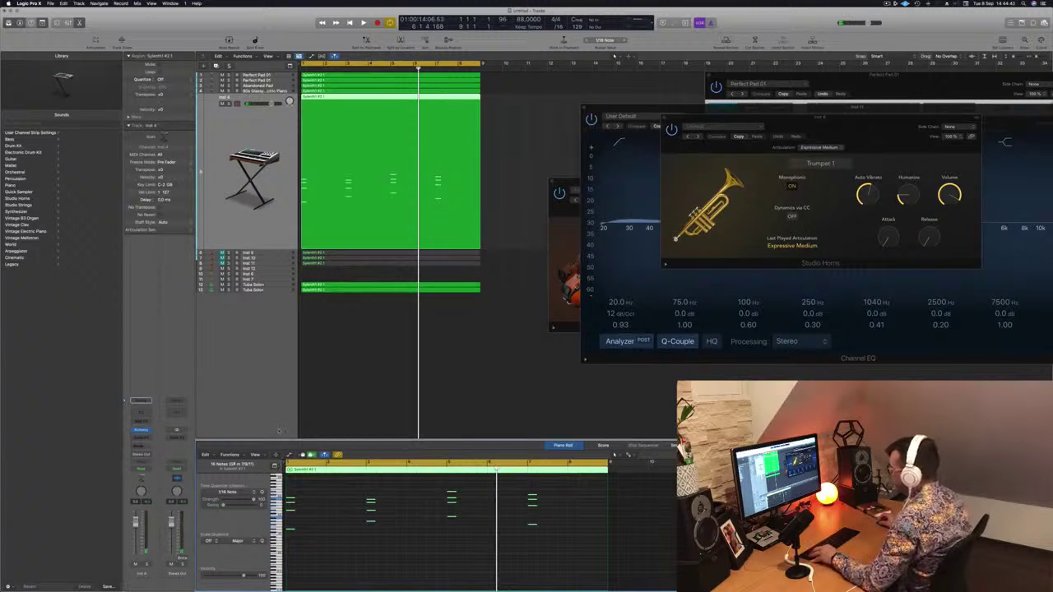
Copy the short chords one bar later so a stab falls on every bar, and play the result.
drag(294, 501, 332, 502)
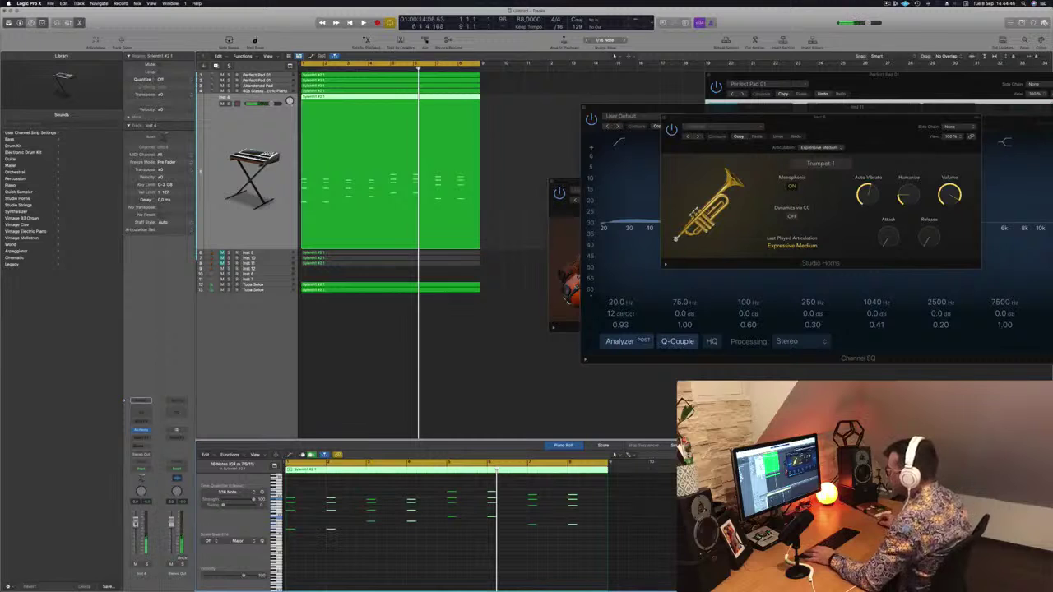
key(space)
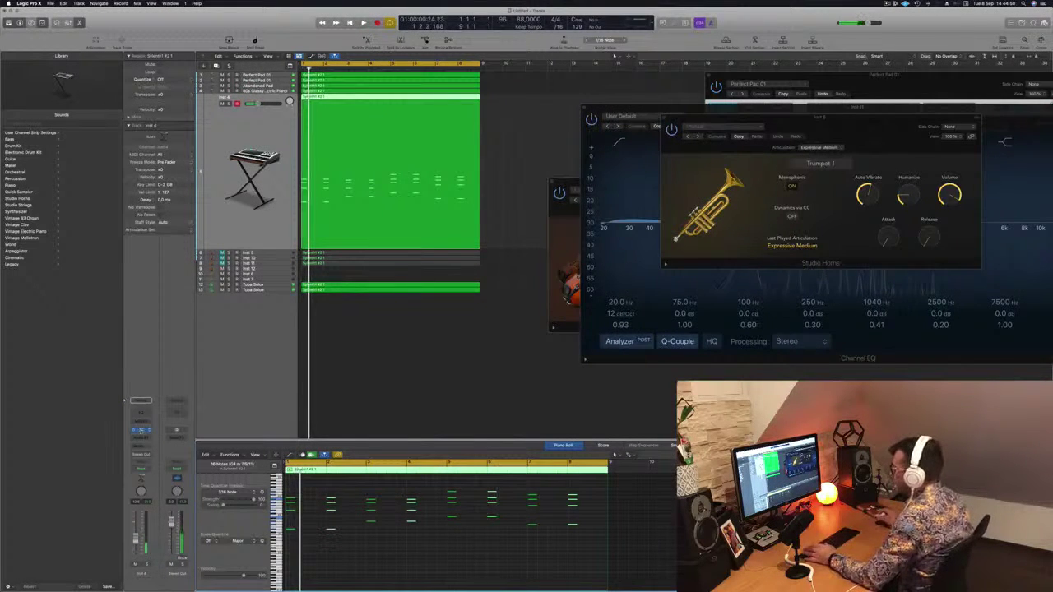
Load Alchemy's Brassy Jazz Ensemble preset from the Pads category on Inst 4 and move the plug-in window aside.
click(140, 429)
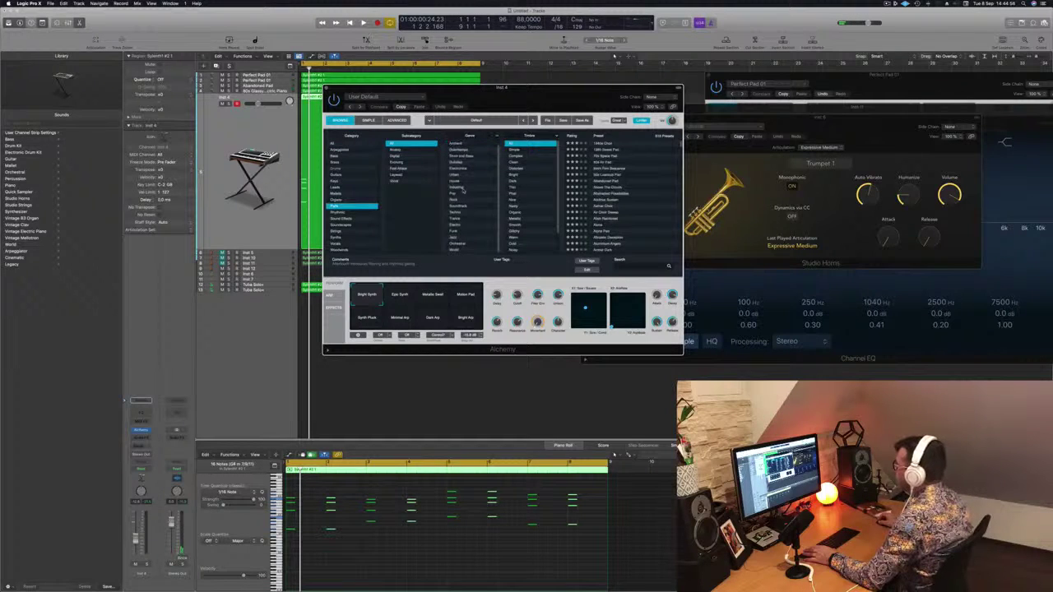
click(399, 168)
click(606, 168)
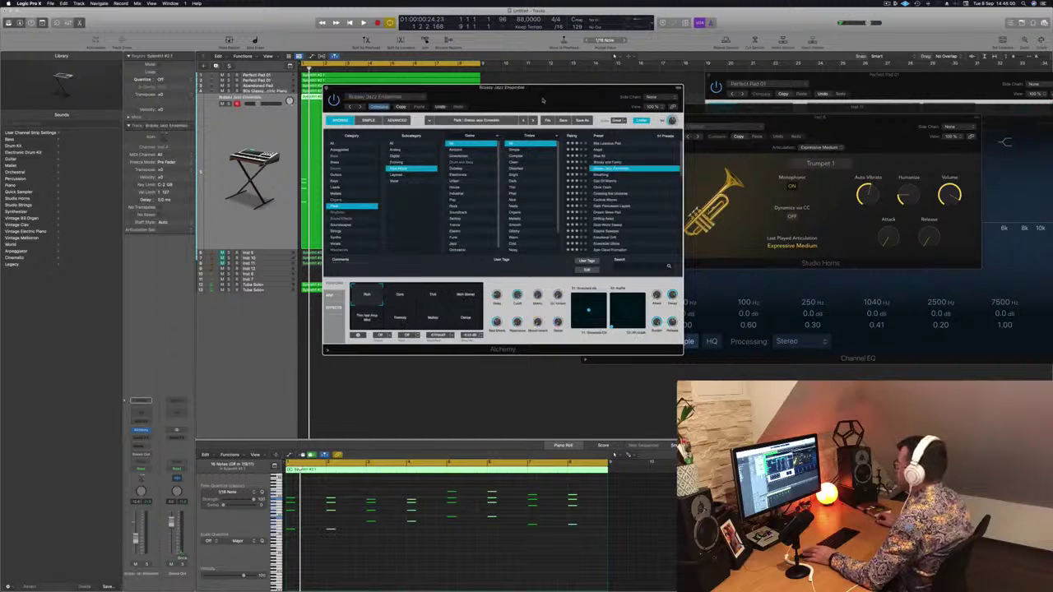
drag(503, 87, 650, 84)
Add a send to Bus 1 on the Brassy Jazz Ensemble track.
click(141, 445)
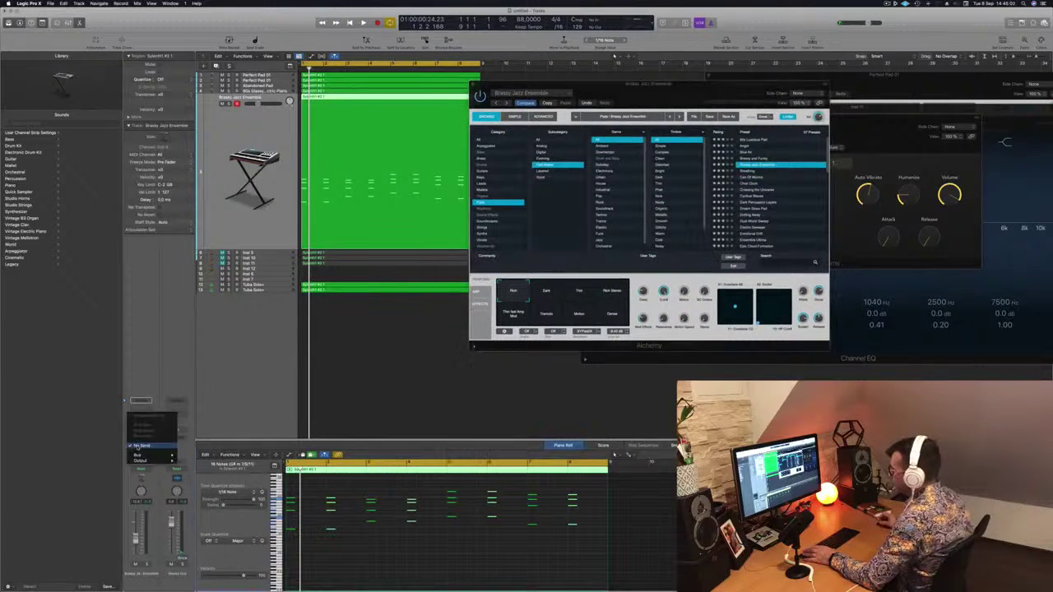
mouse_move(156, 454)
click(192, 368)
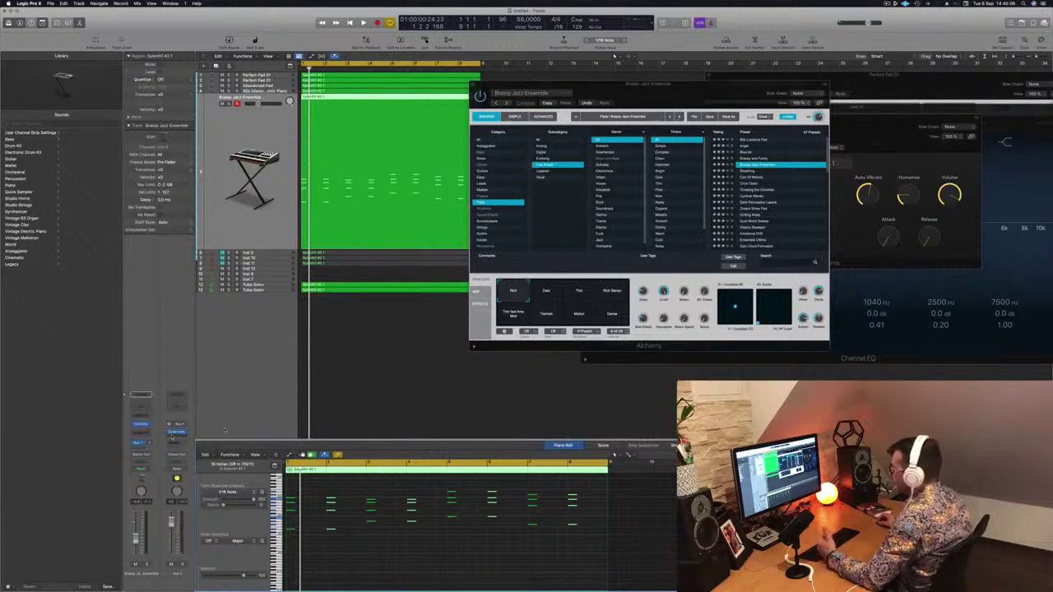
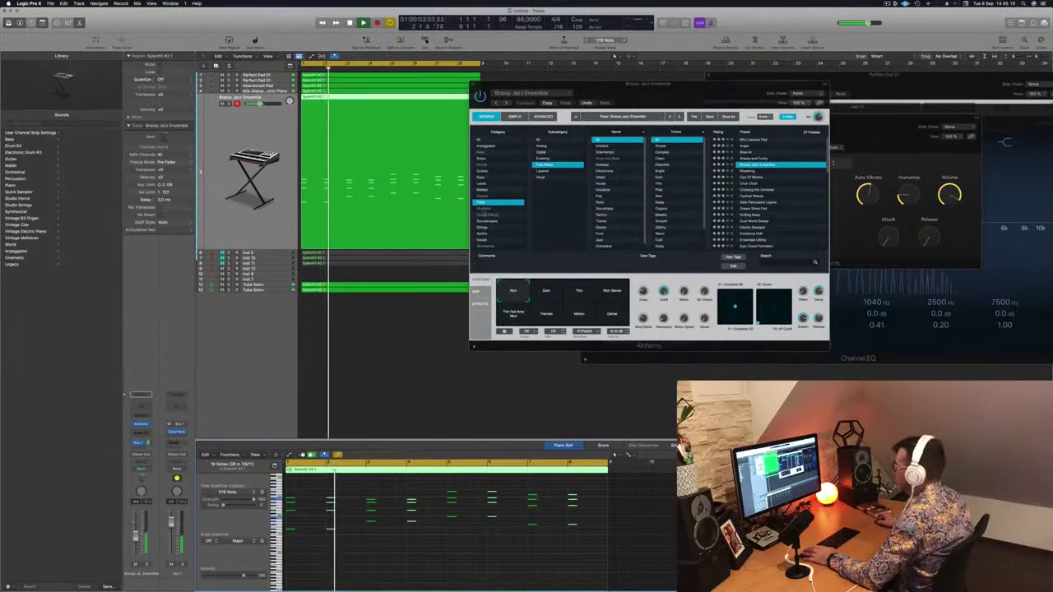
Audition several Alchemy performance variations of Brassy Jazz Ensemble during playback, adjusting the track's volume, and select the Dark variation.
click(545, 292)
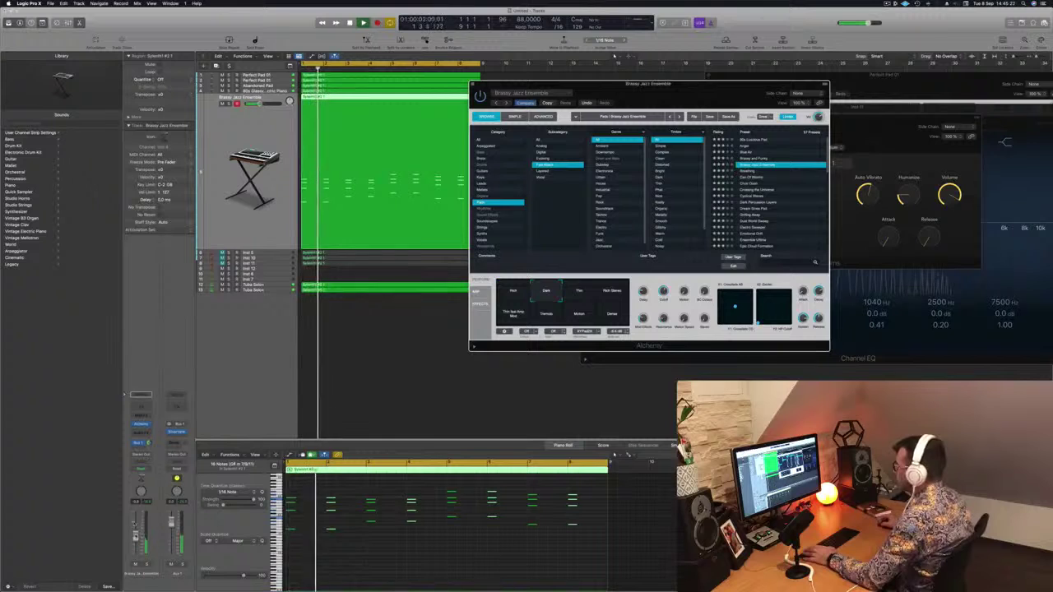
click(137, 533)
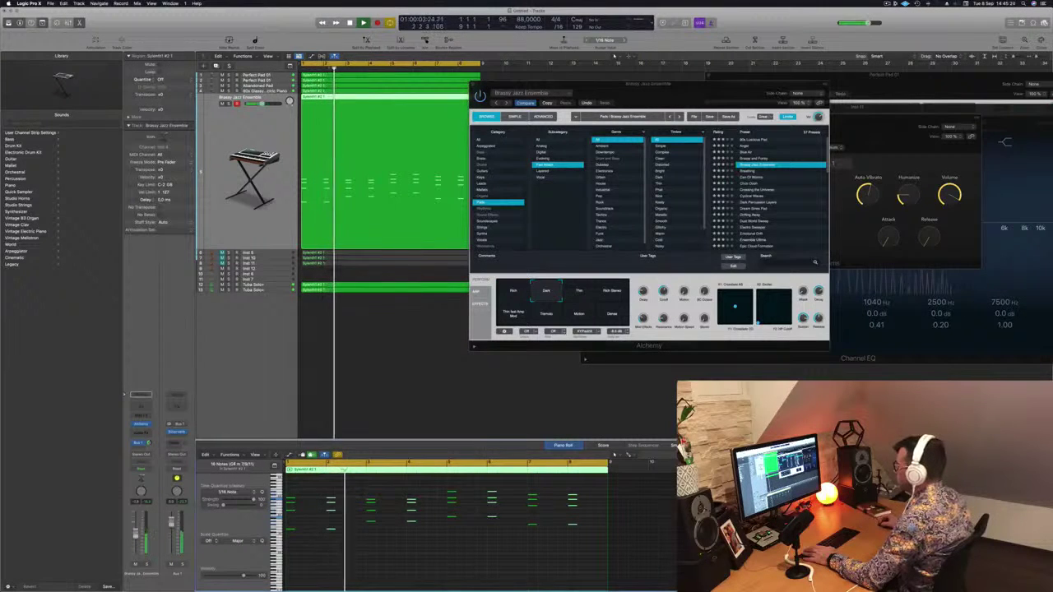
click(579, 292)
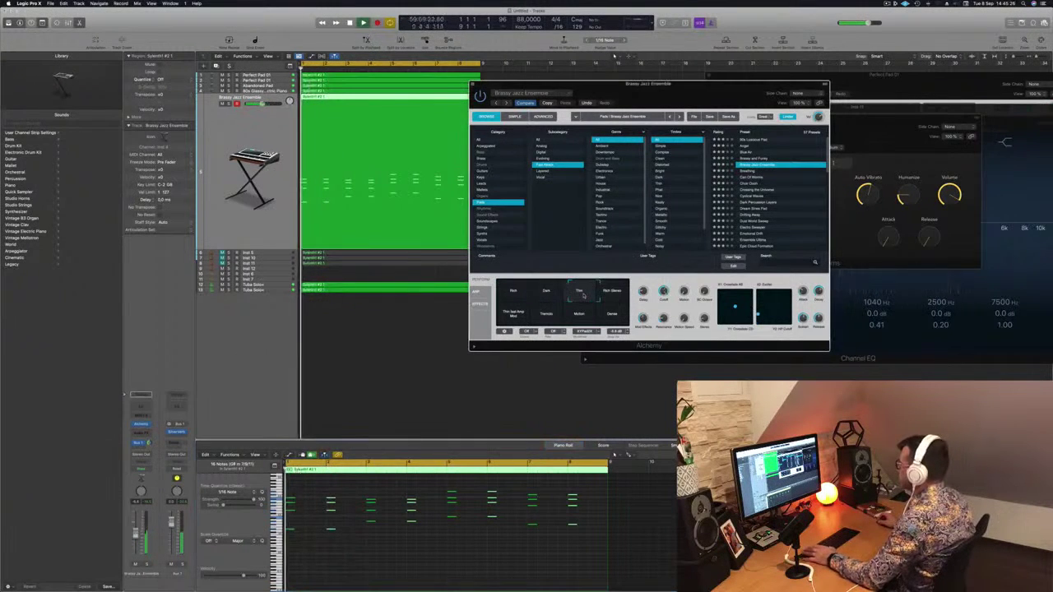
click(613, 293)
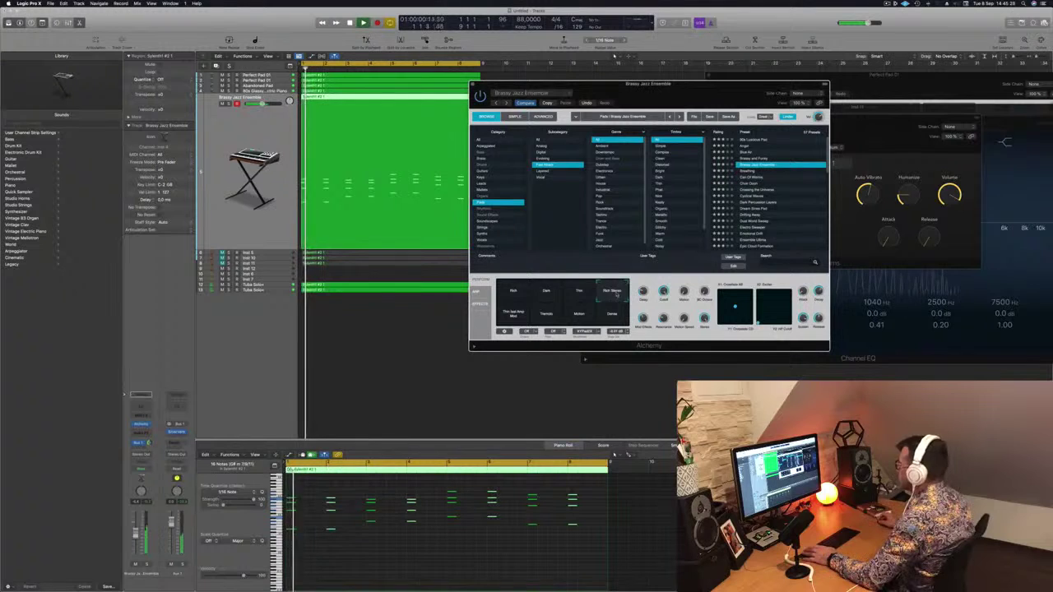
click(512, 317)
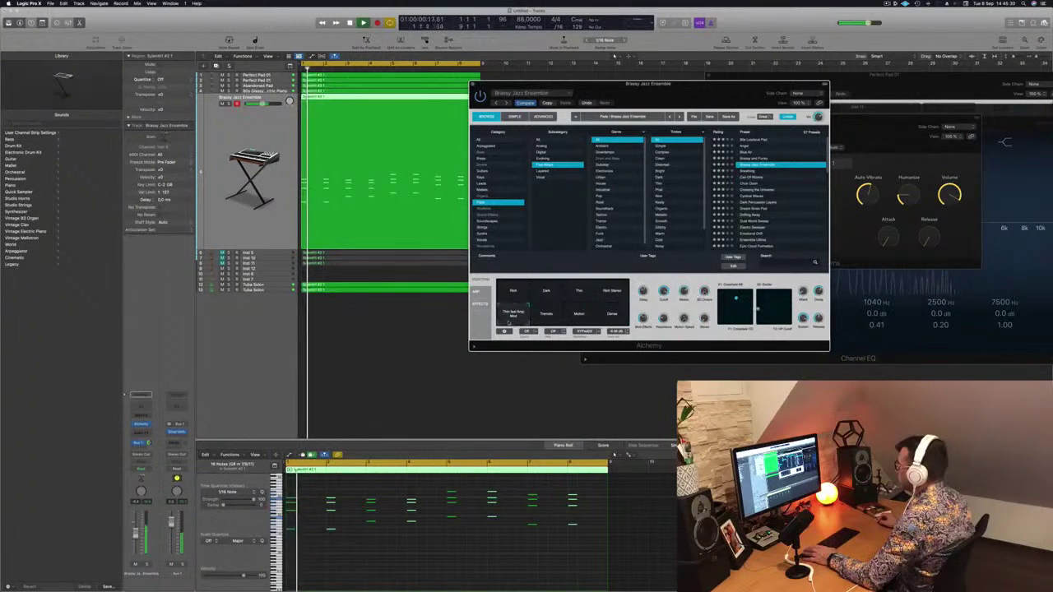
key(space)
click(540, 321)
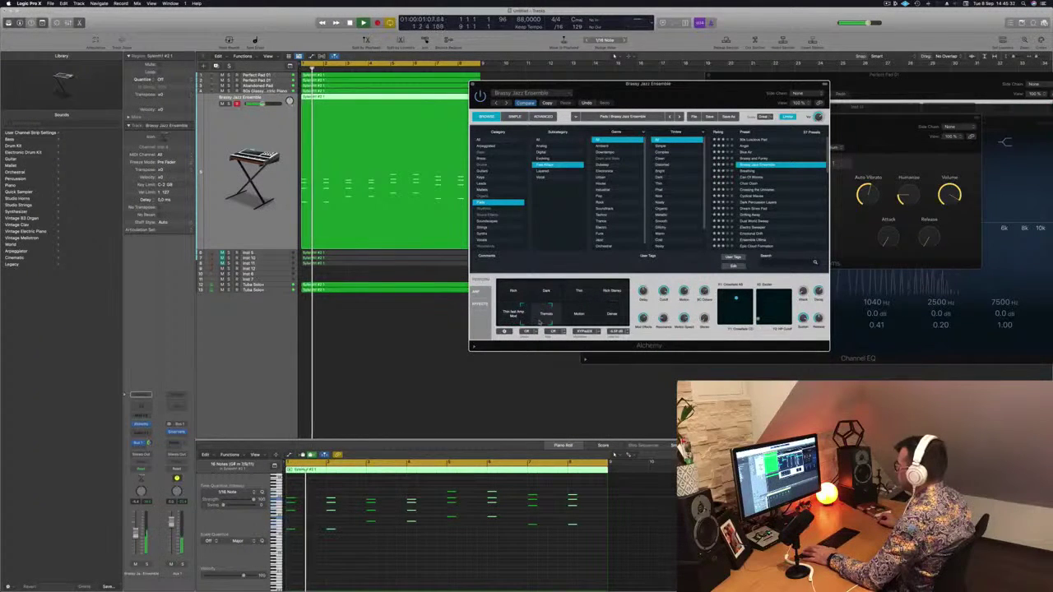
key(space)
click(547, 293)
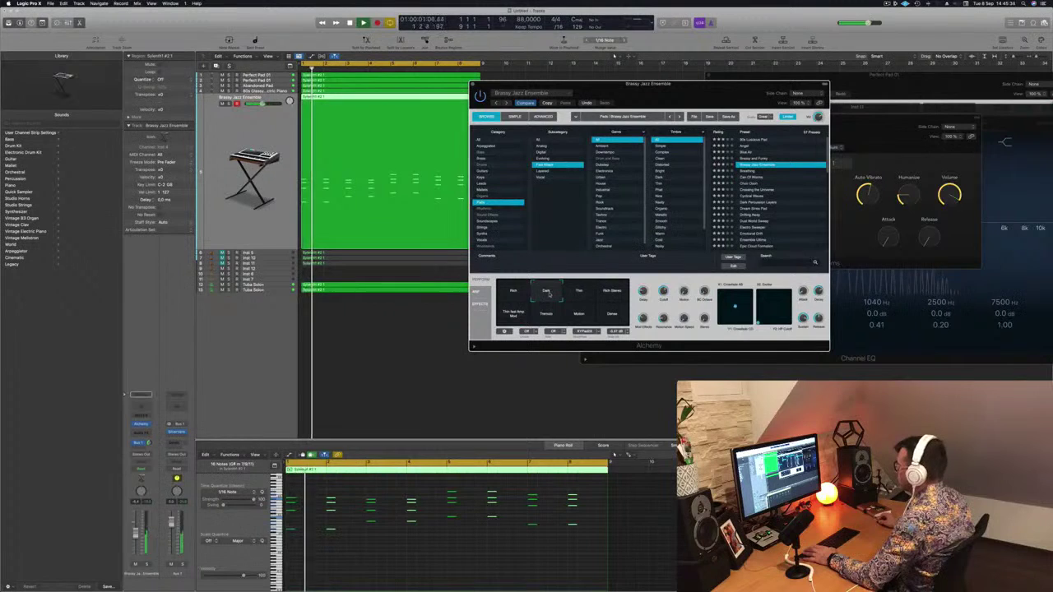
key(space)
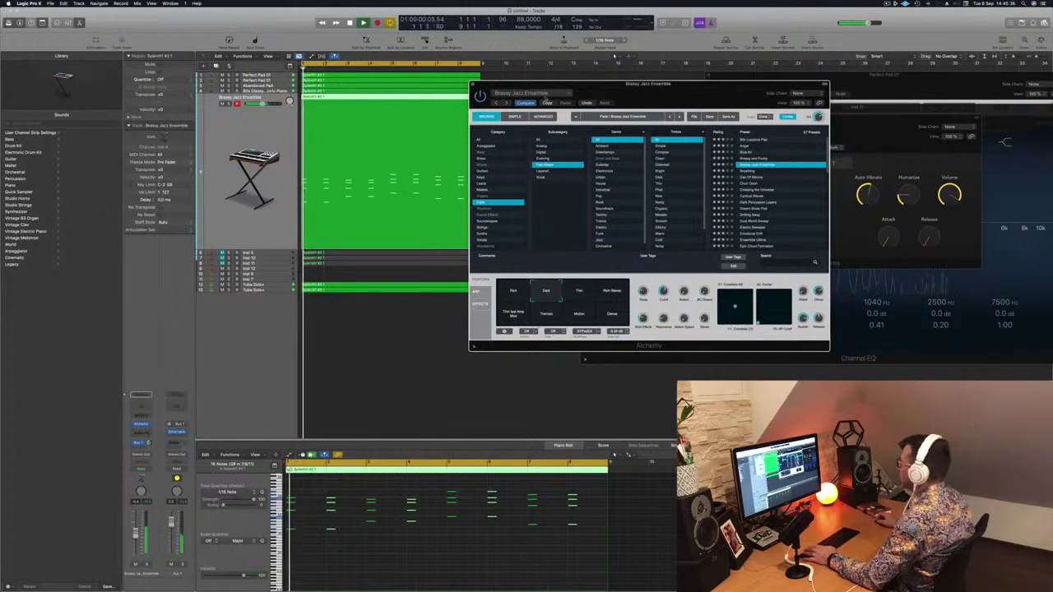
Play the loop and fine-tune the volume of the Brassy Jazz Ensemble track.
key(Return)
drag(691, 95, 686, 93)
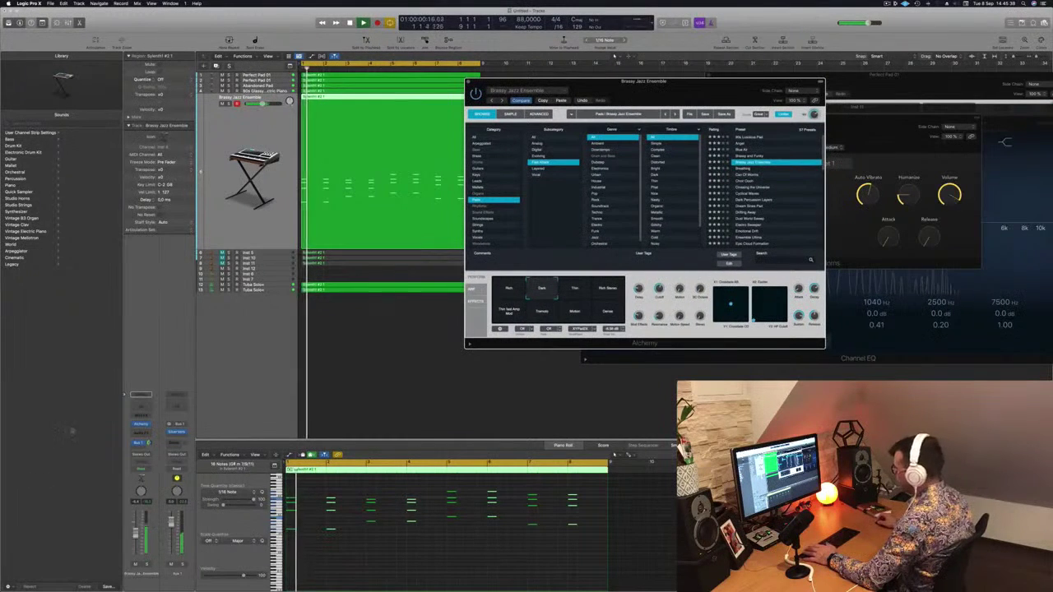
key(space)
drag(135, 533, 135, 539)
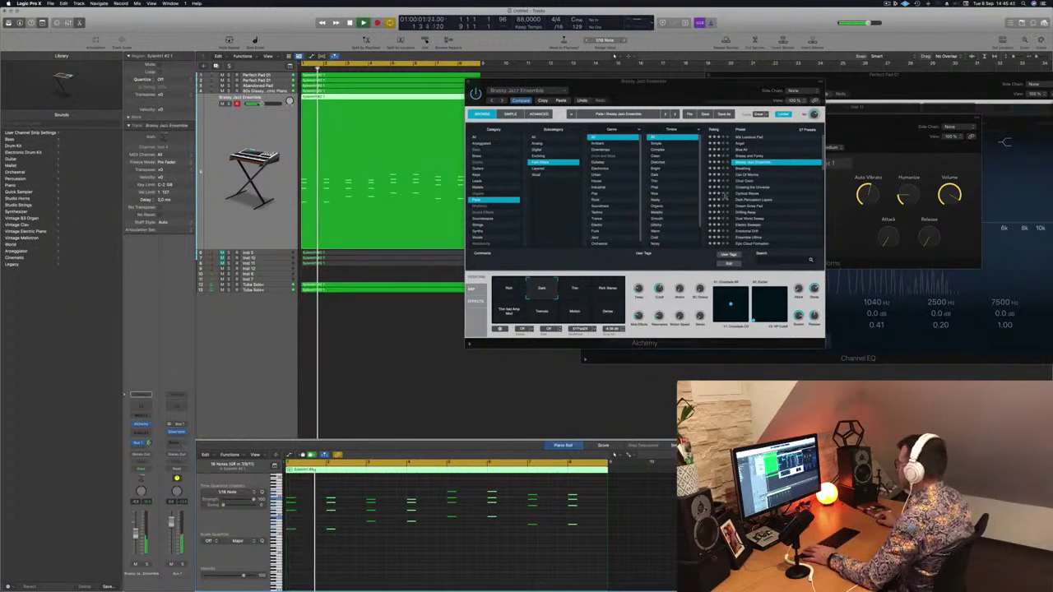
Audition further pad presets in Alchemy from Breathing and Can Of Worms through Dark Percussion Layers to Drifting Away.
click(743, 169)
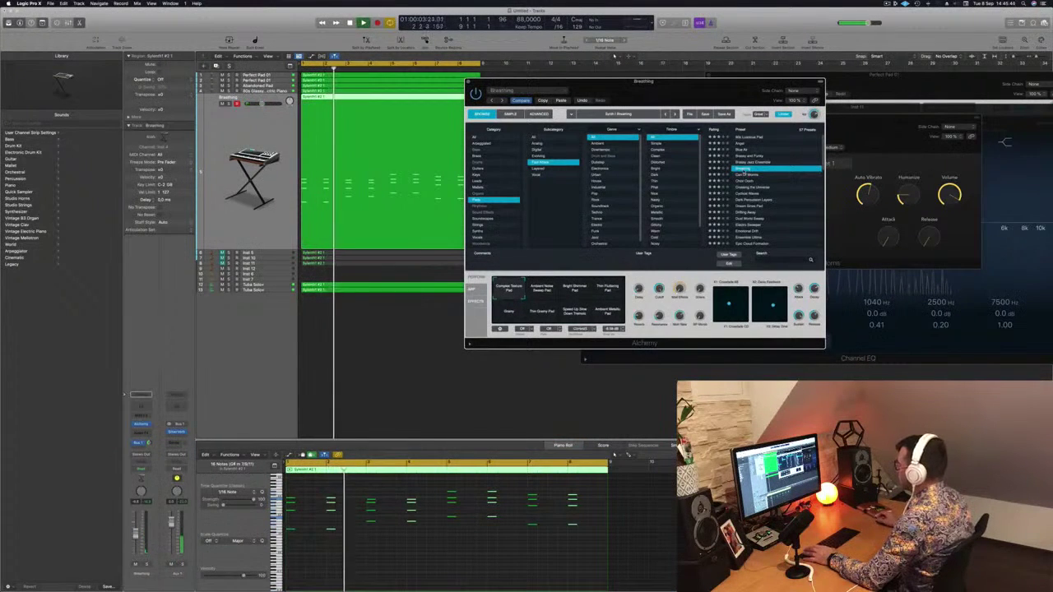
click(744, 175)
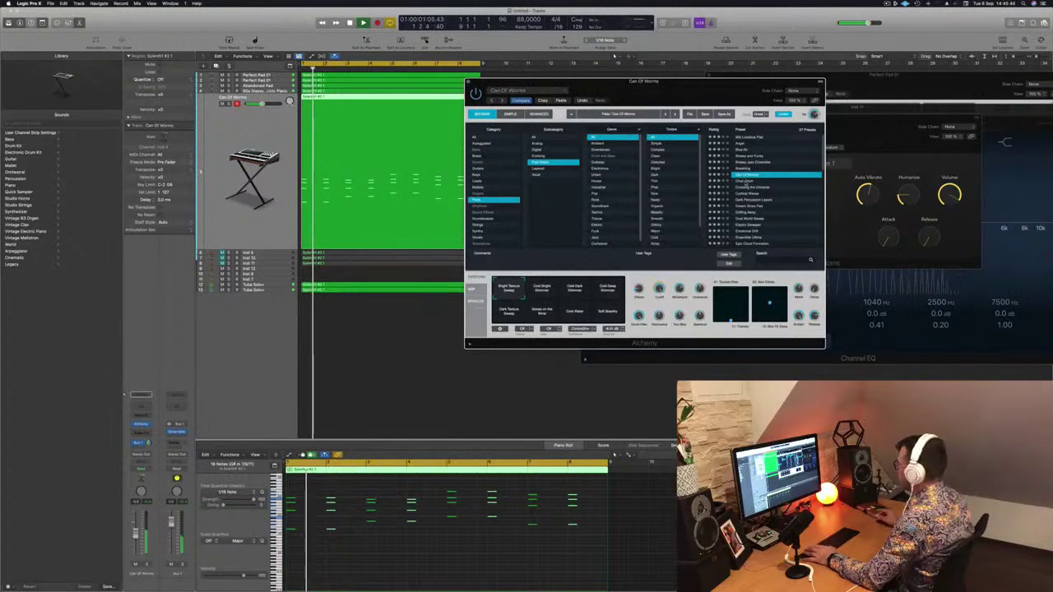
click(745, 181)
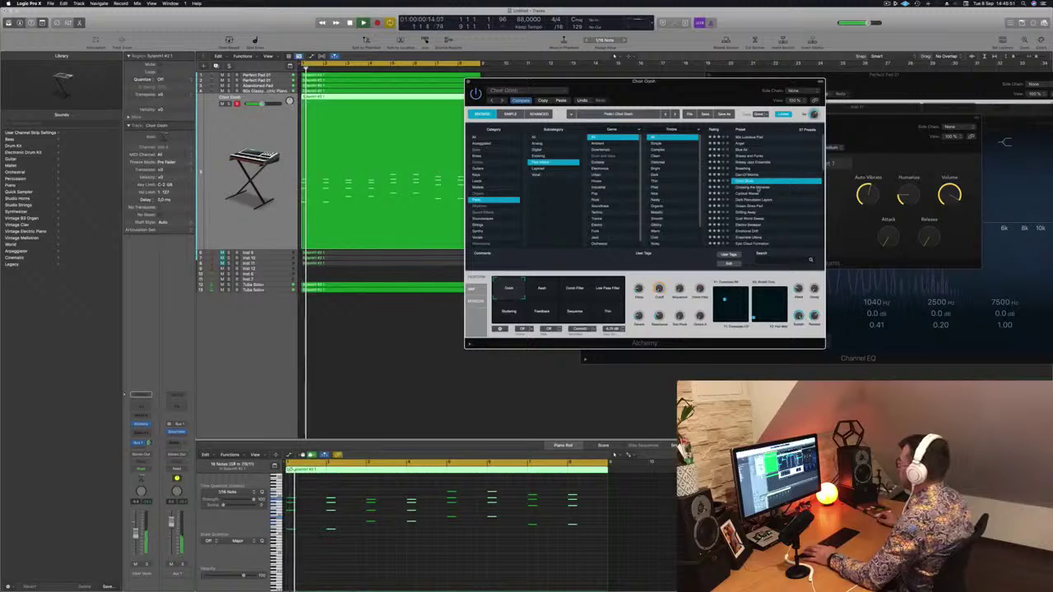
click(757, 187)
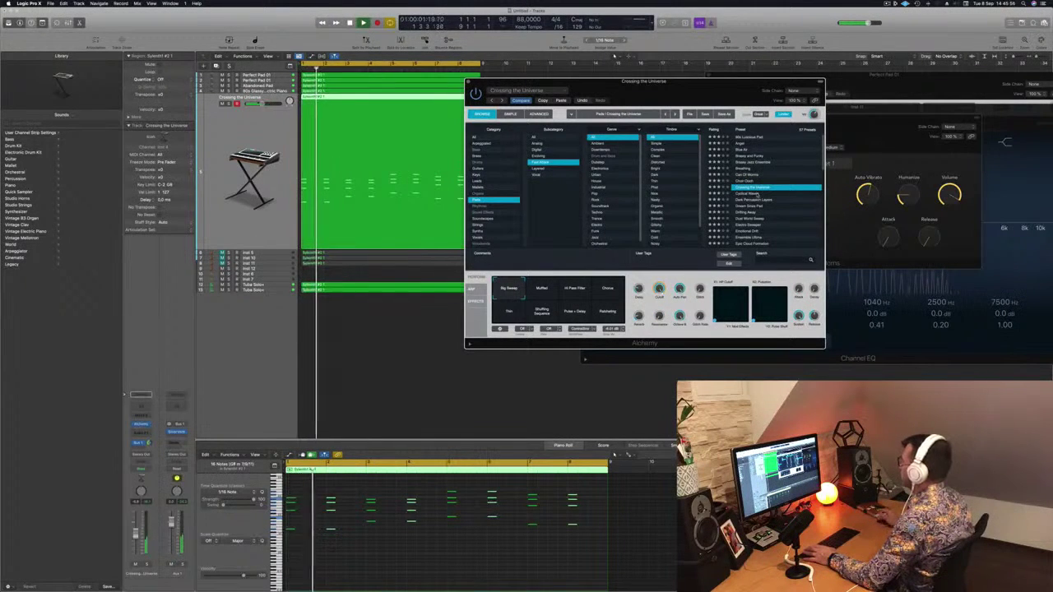
click(754, 194)
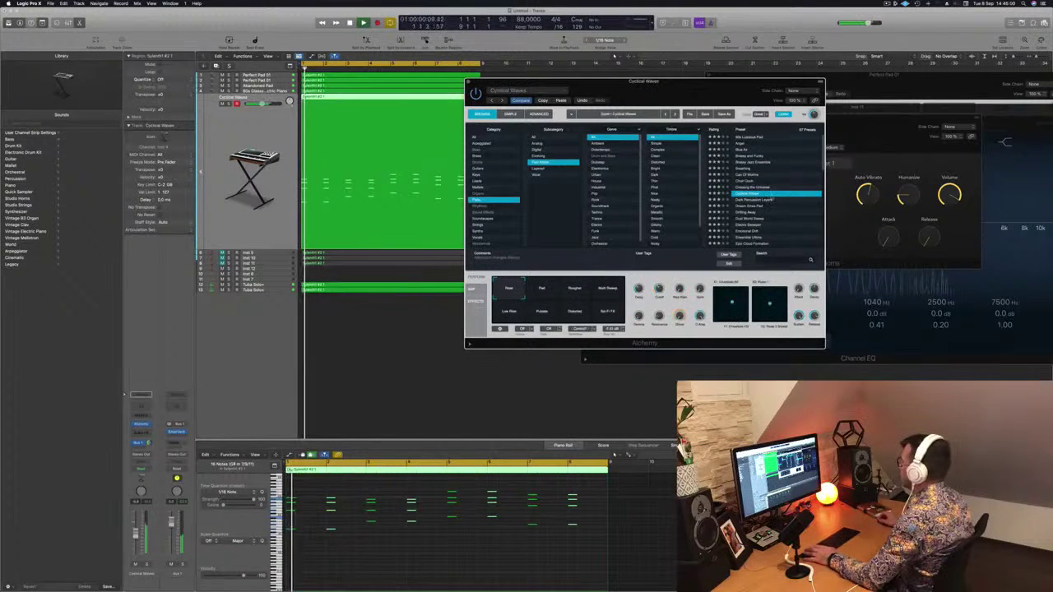
click(758, 200)
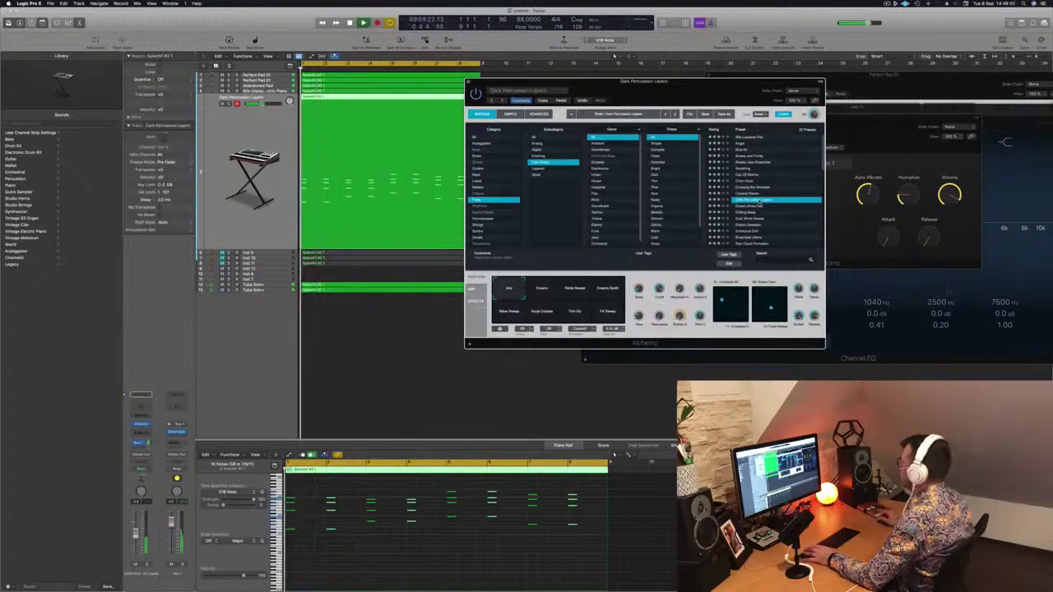
click(746, 212)
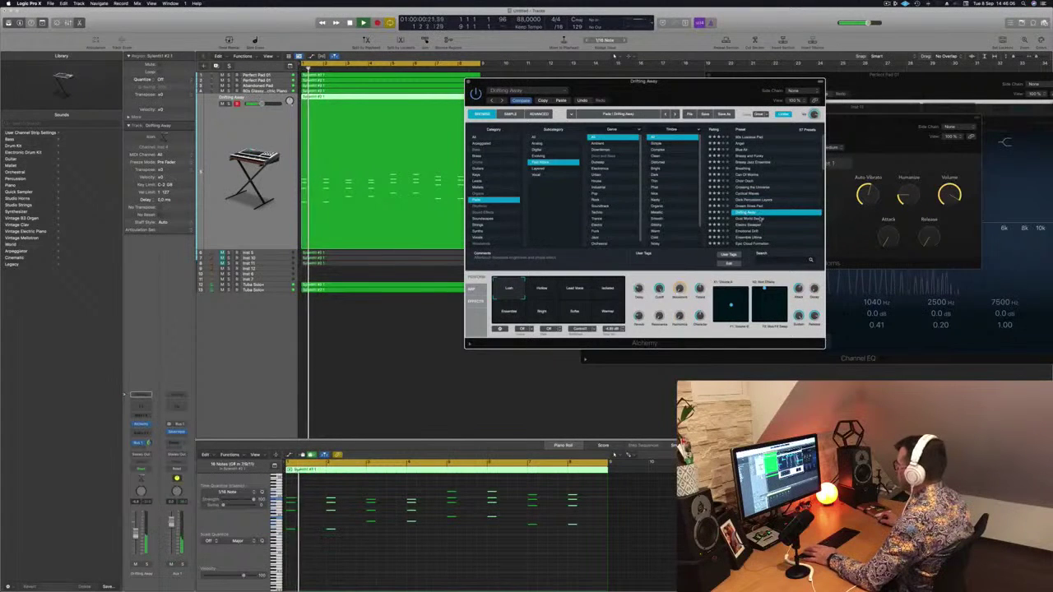
Audition the first presets in the pad list, including 80s Luscious Pad and Blue Air, and load Brassy and Funky.
click(762, 168)
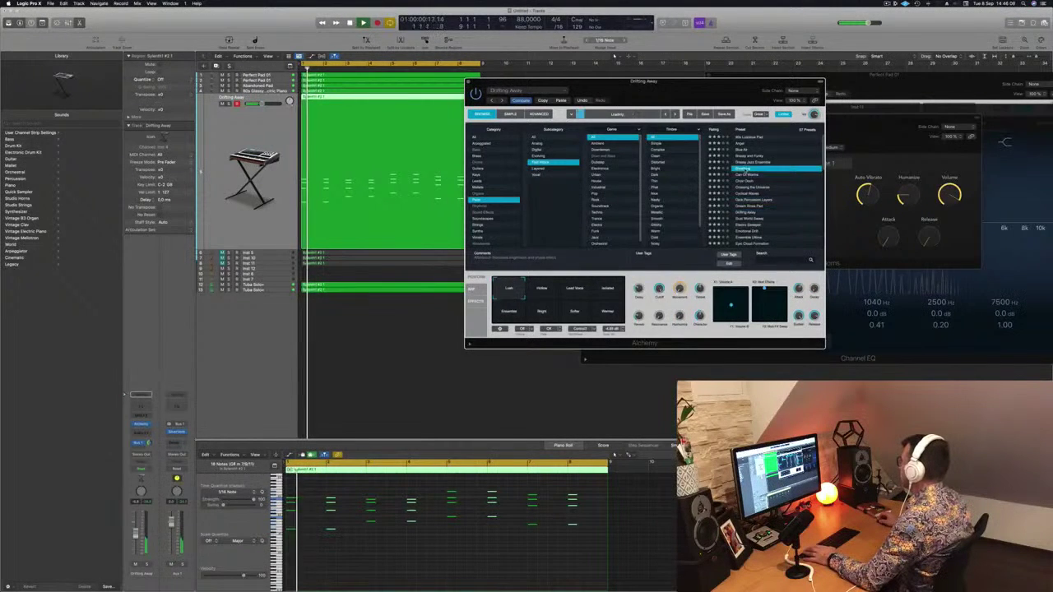
click(751, 138)
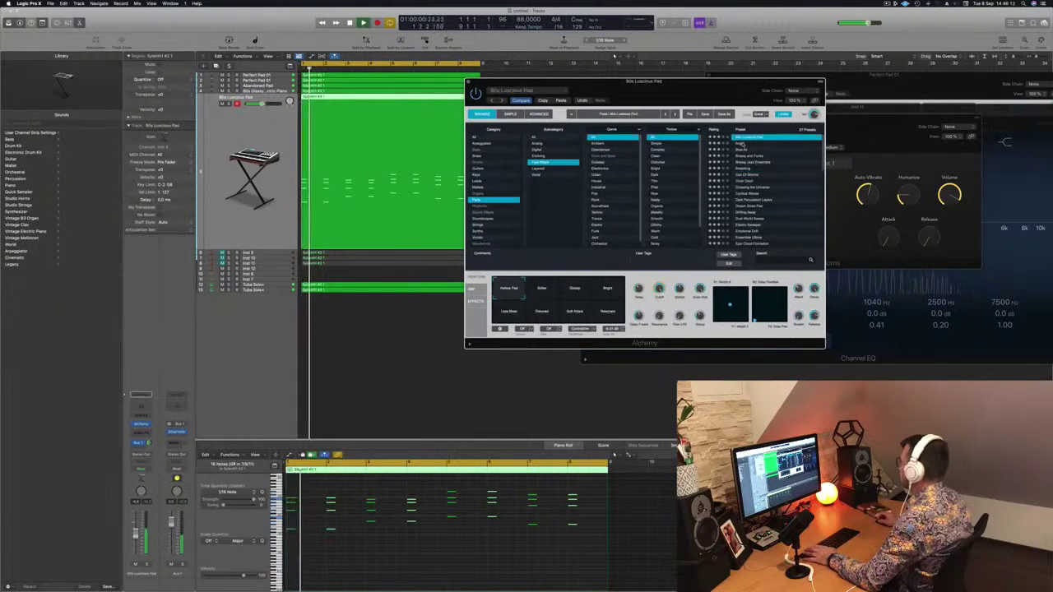
click(740, 145)
key(space)
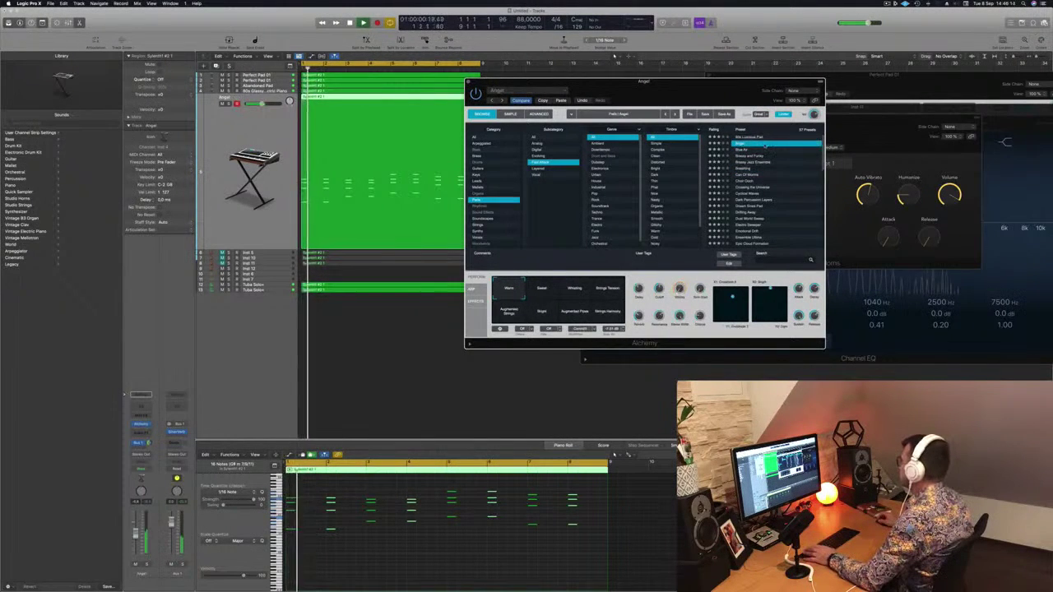
click(745, 150)
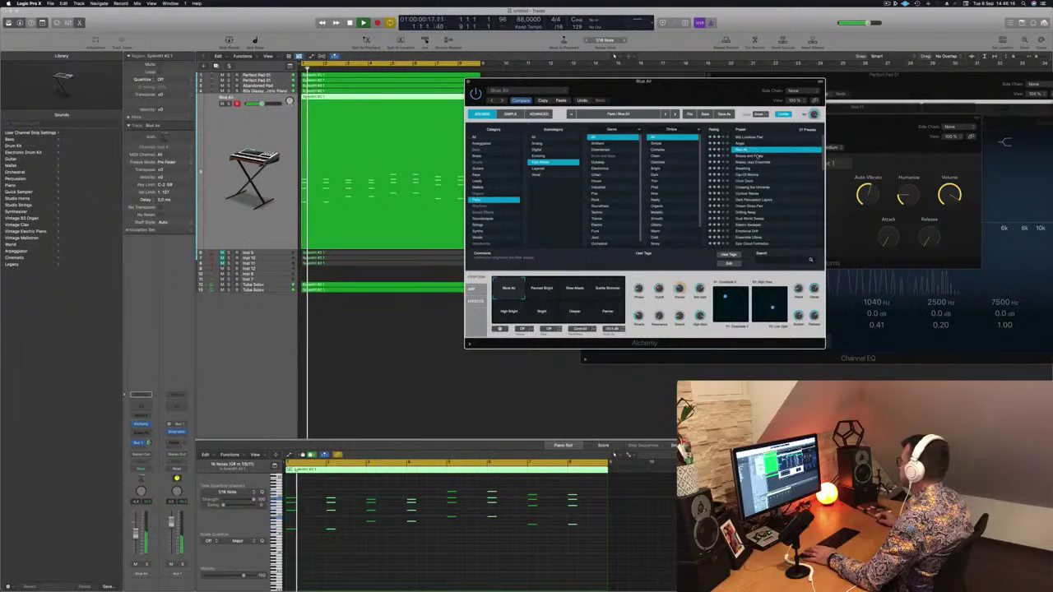
click(759, 156)
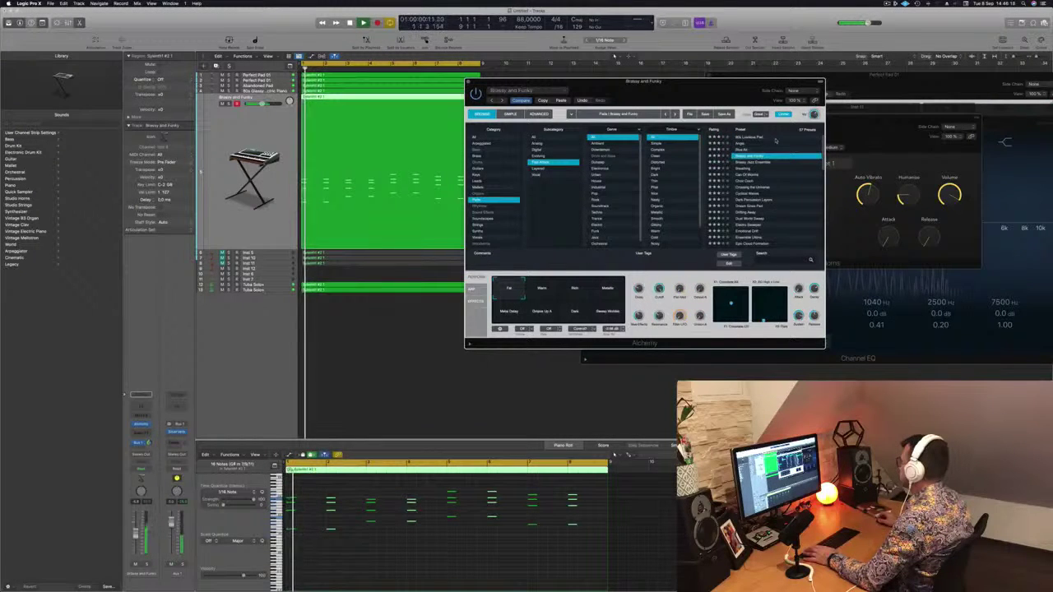
Try the performance variations of Brassy and Funky, including Rich and Sweep Wobble, and settle on Warm.
click(541, 293)
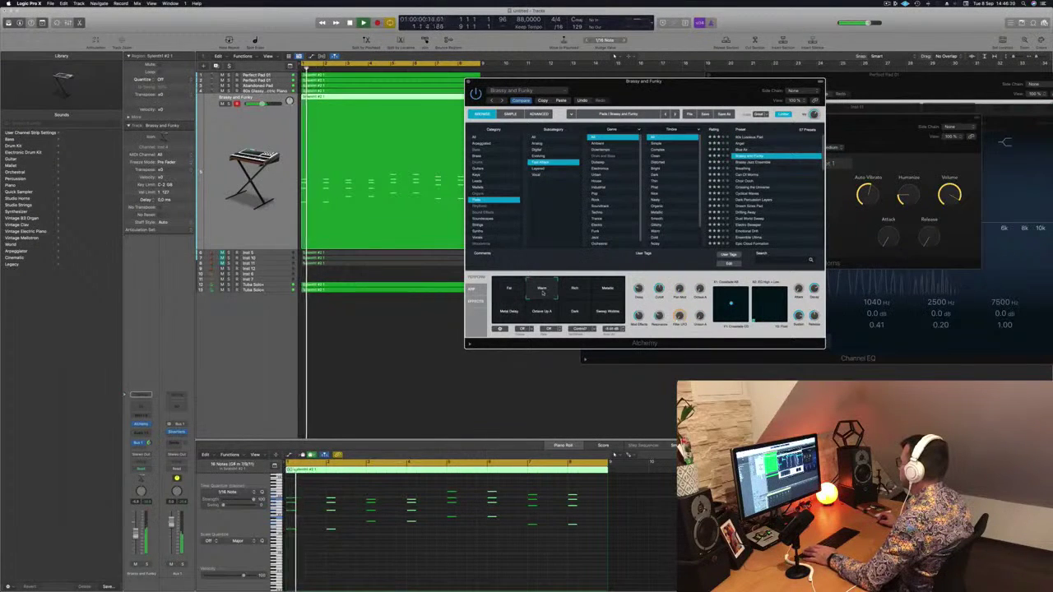
click(582, 292)
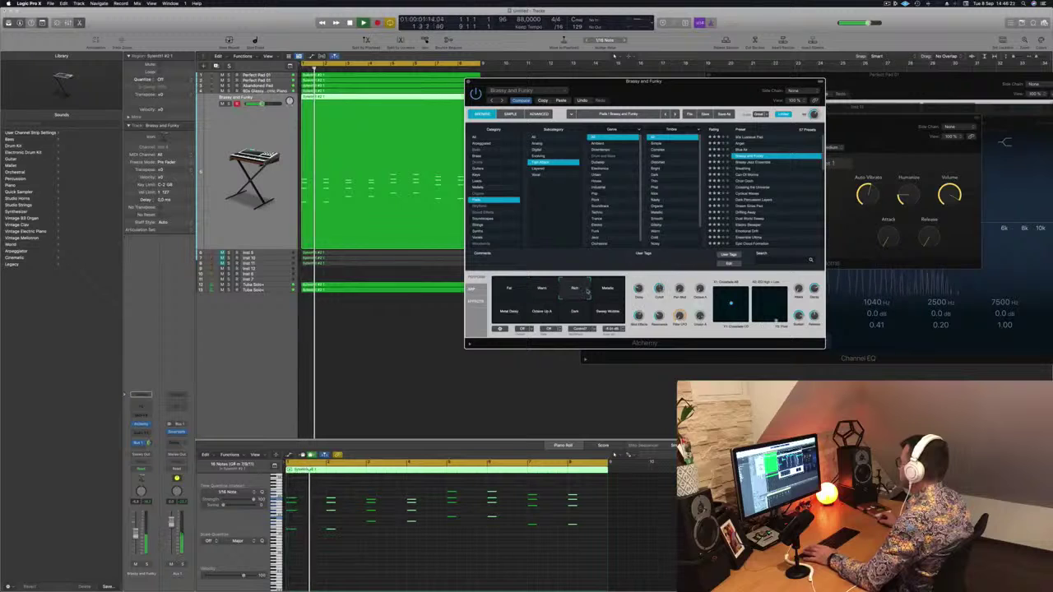
click(610, 291)
click(609, 313)
click(543, 289)
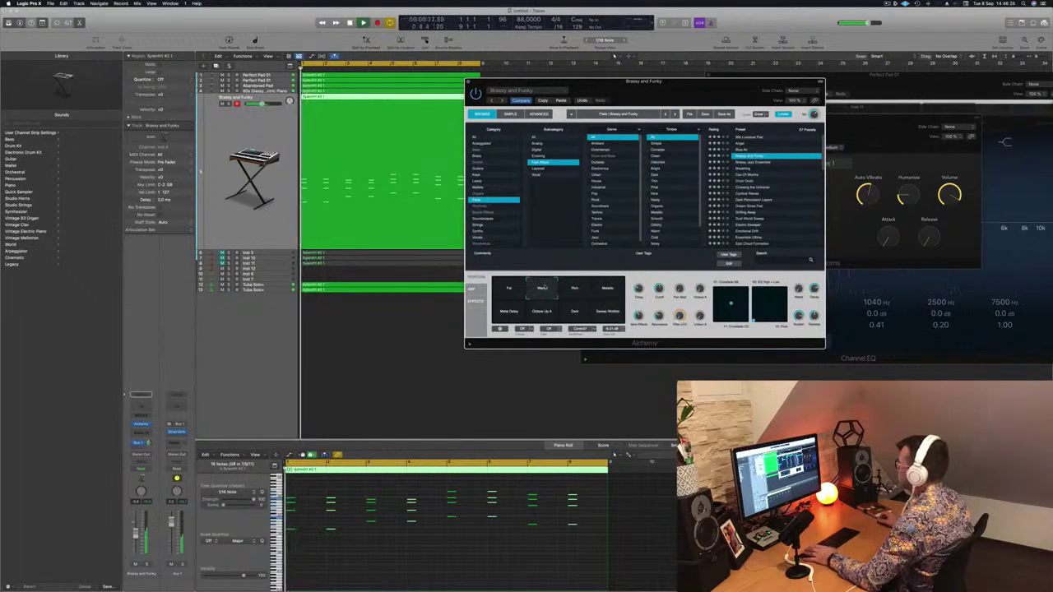
Compare the Dark variation of Brassy Jazz Ensemble with Brassy and Funky, returning to the latter's Warm variation.
key(Down)
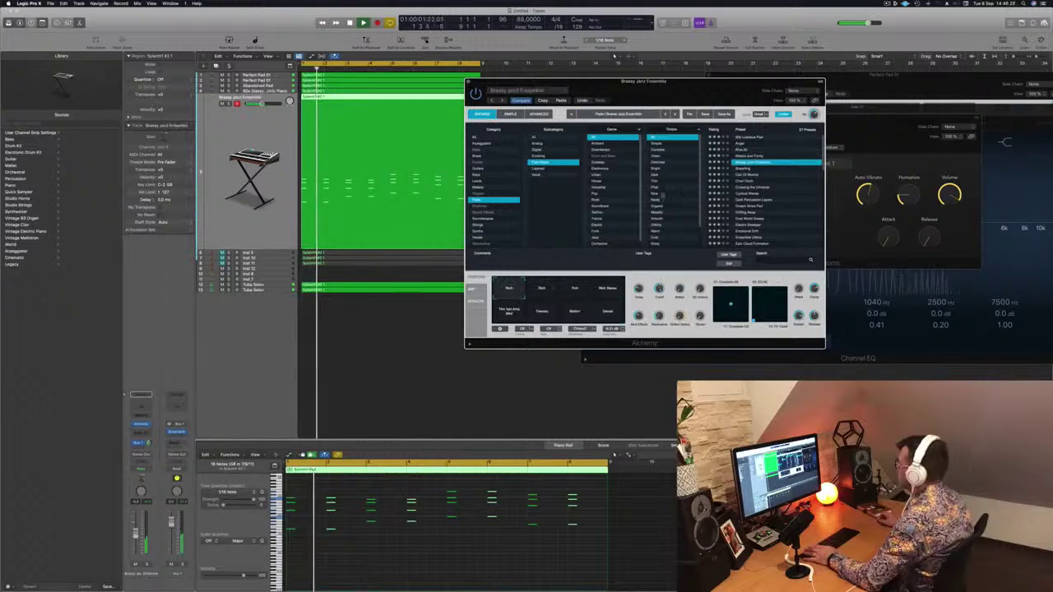
click(543, 290)
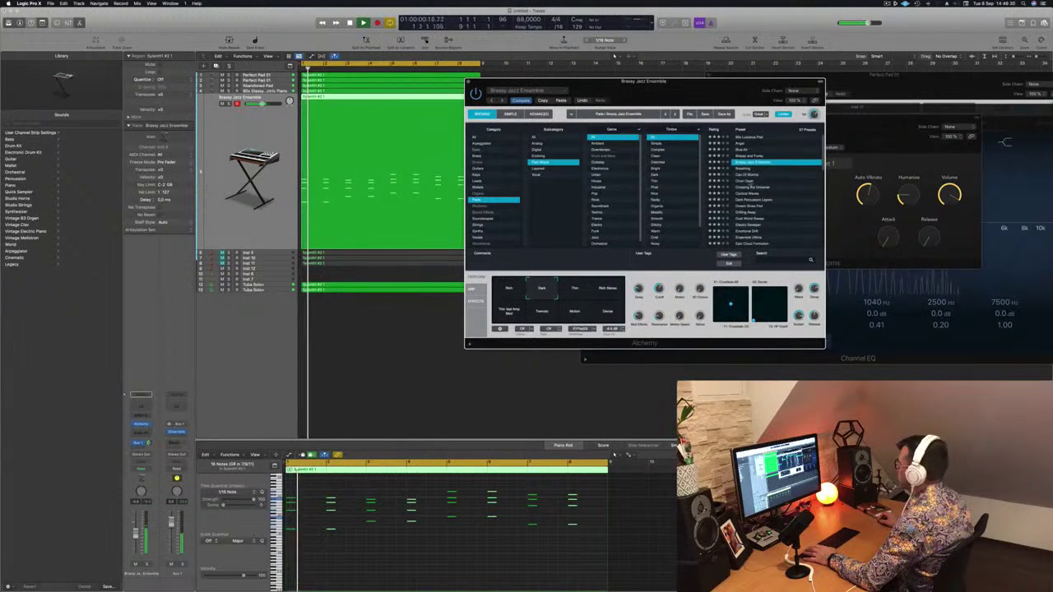
key(Up)
click(541, 289)
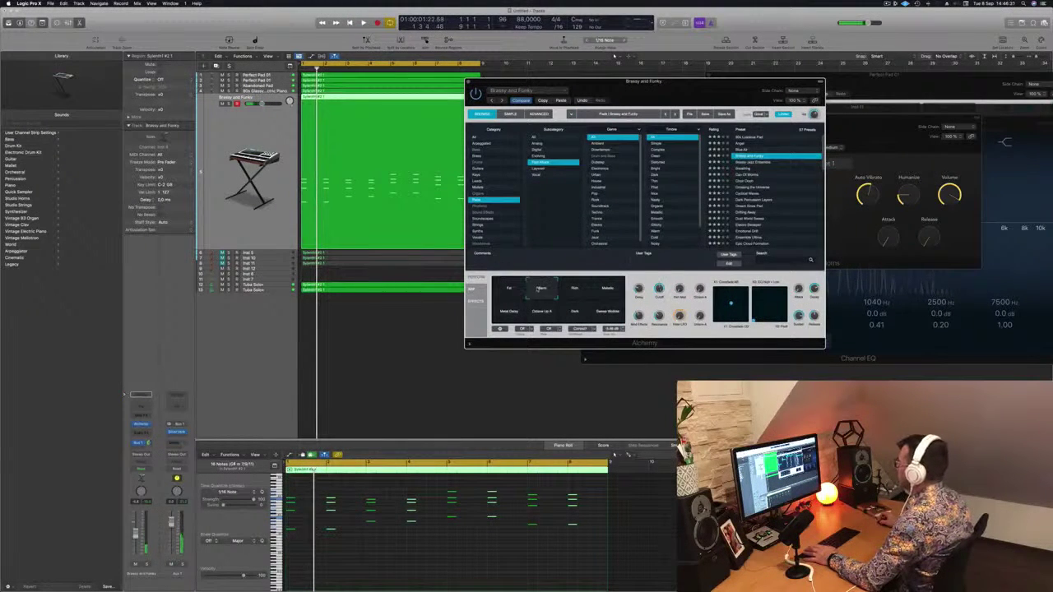
Play the loop with the Brassy and Funky sound and close the Alchemy instrument window.
key(space)
drag(648, 93, 642, 94)
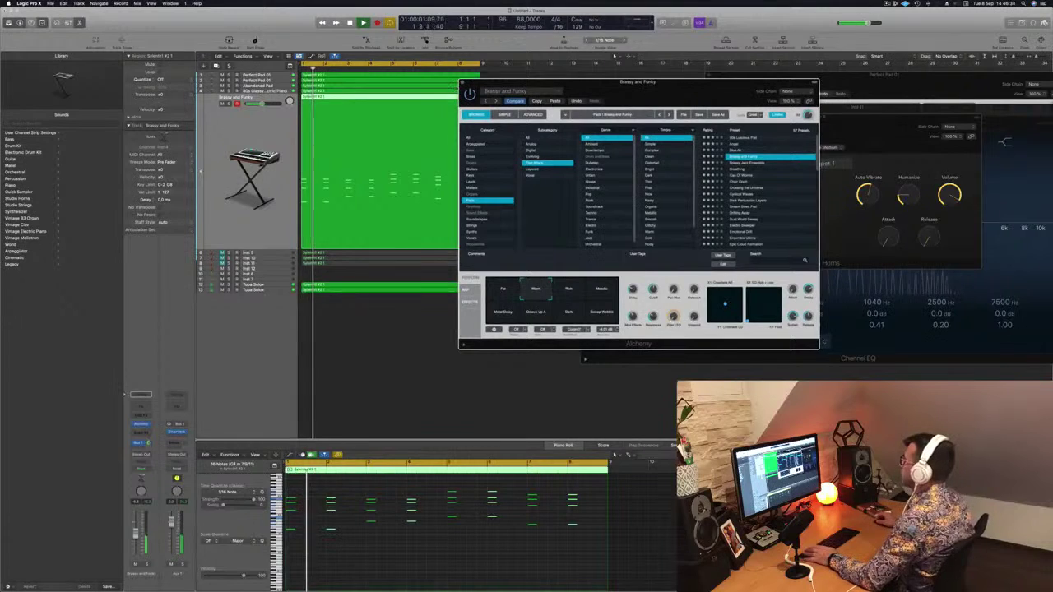
click(462, 83)
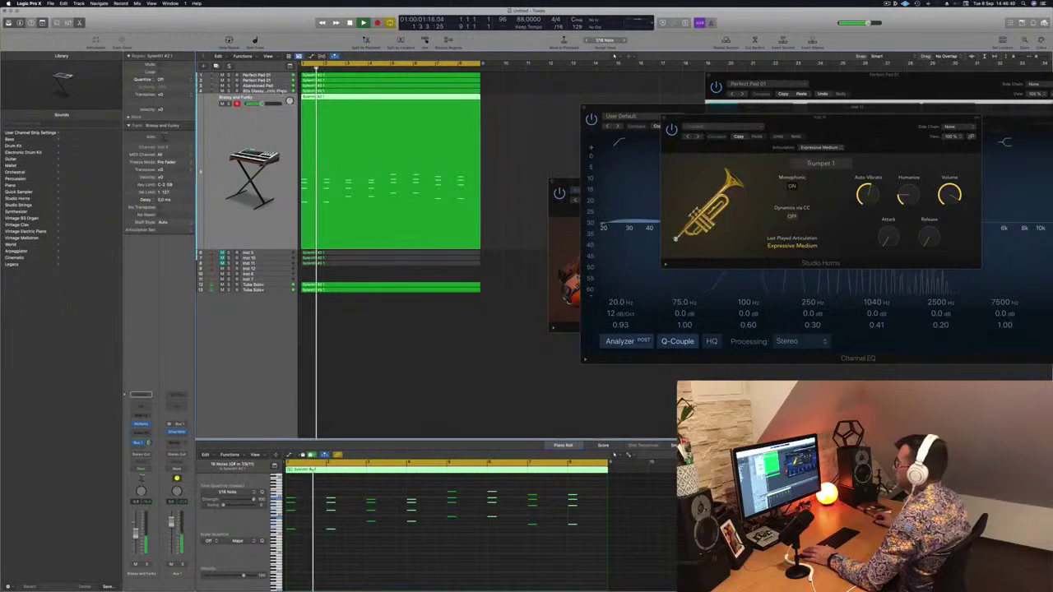
Enable the high cut filter in the Channel EQ of the 80s Glassy Electric Piano track.
key(Up)
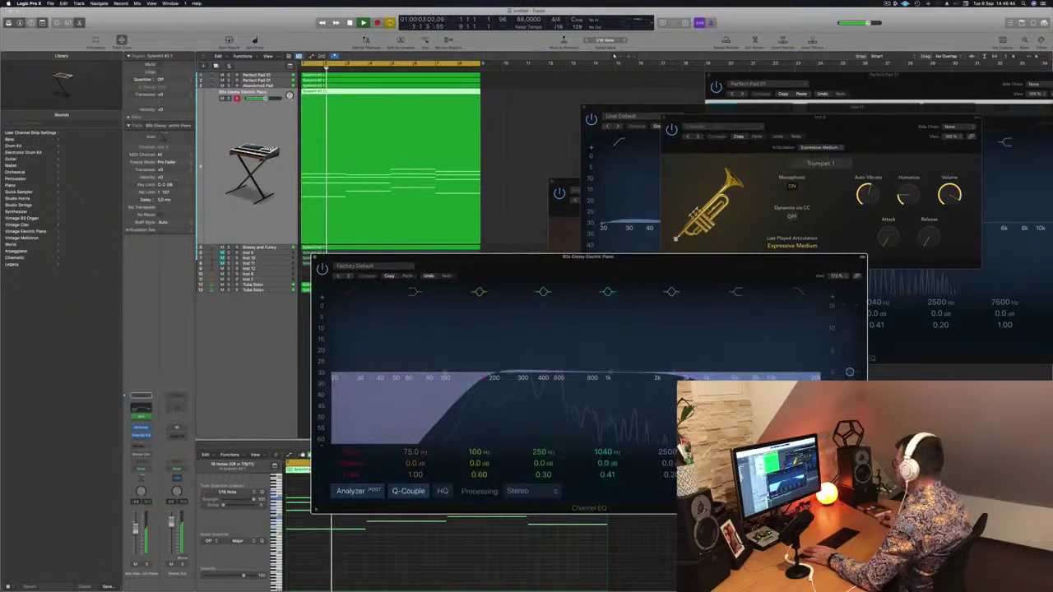
click(799, 292)
key(space)
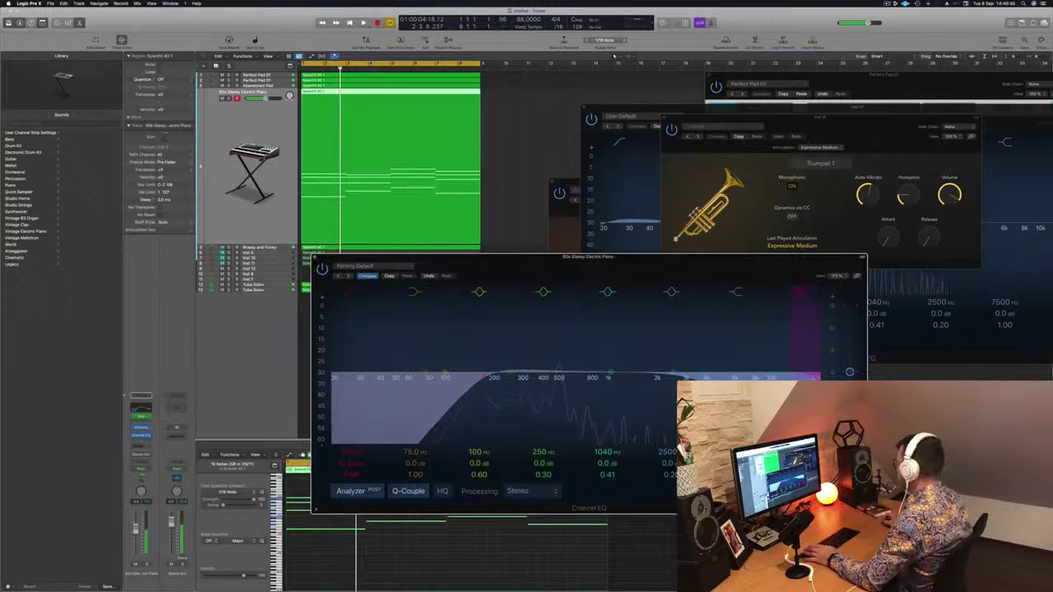
click(349, 292)
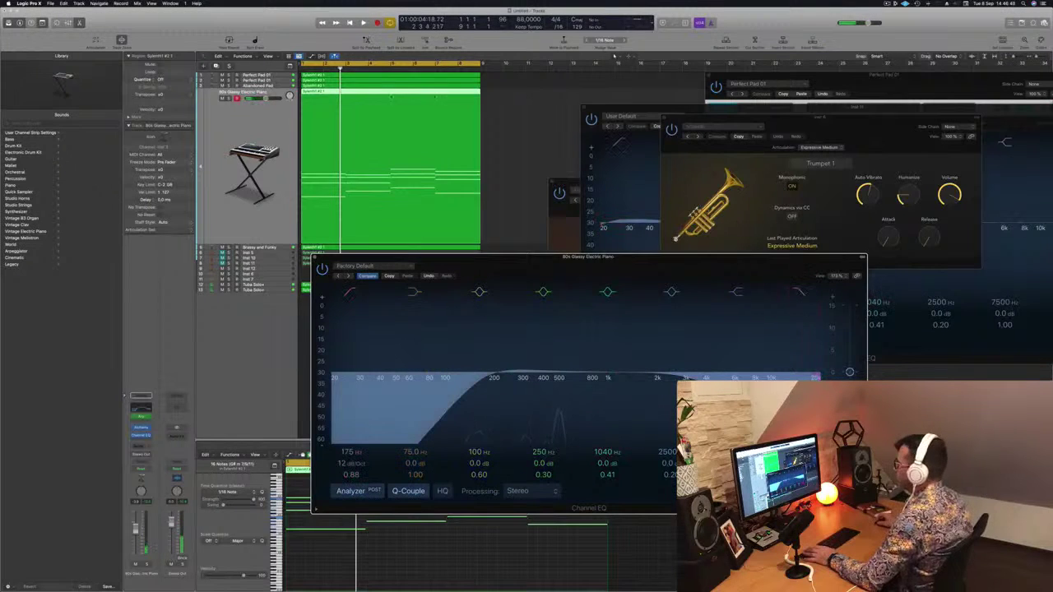
Set the electric piano track's automation mode to Touch and record a short high cut frequency movement during playback.
click(141, 469)
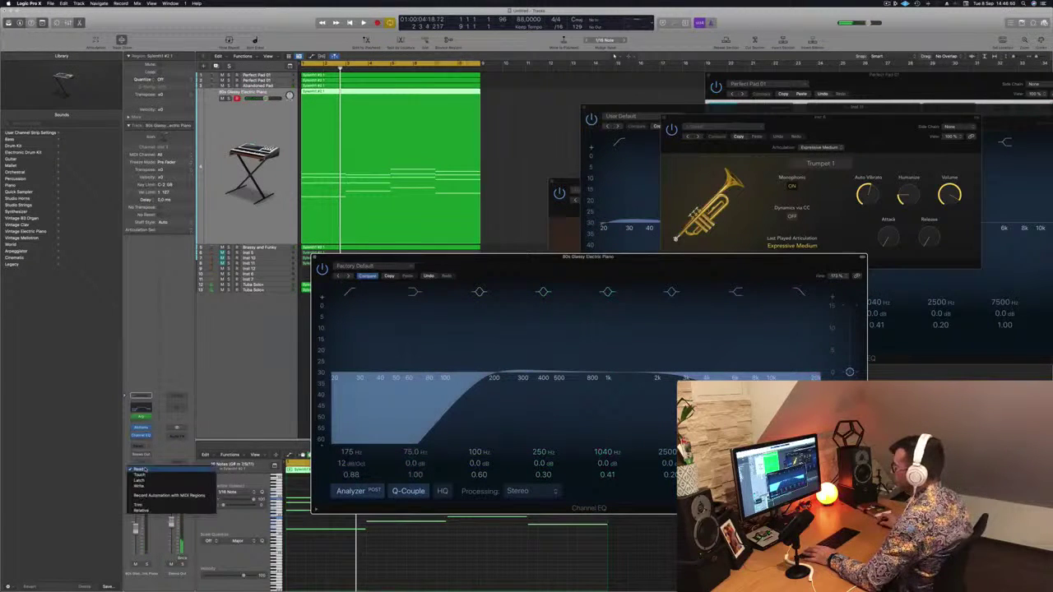
click(142, 476)
key(space)
click(588, 257)
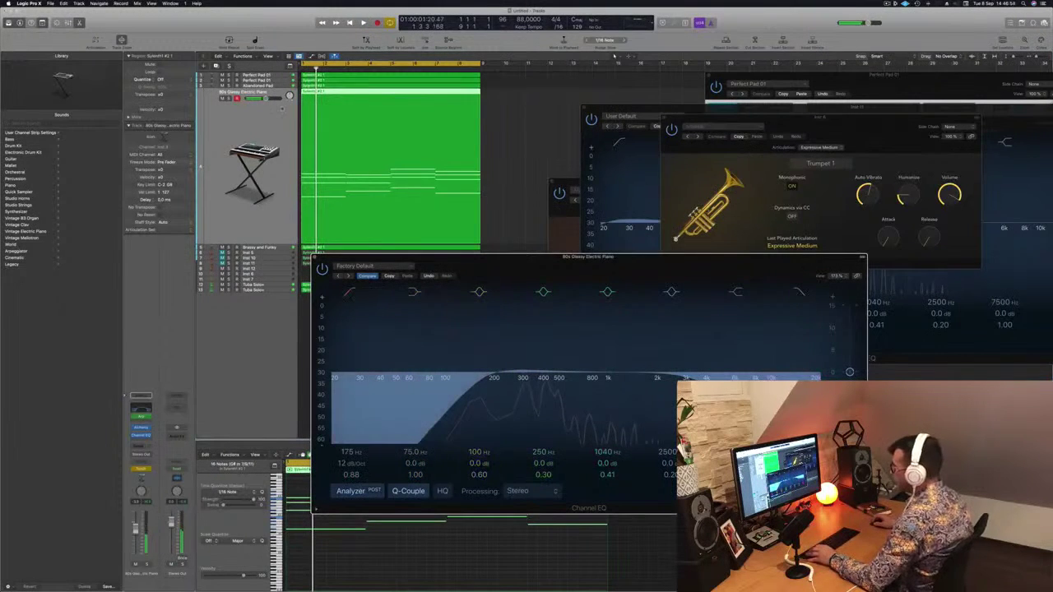
Show the electric piano track's automation for Channel EQ High Cut Frequency and set the automation mode to Read.
click(240, 120)
key(a)
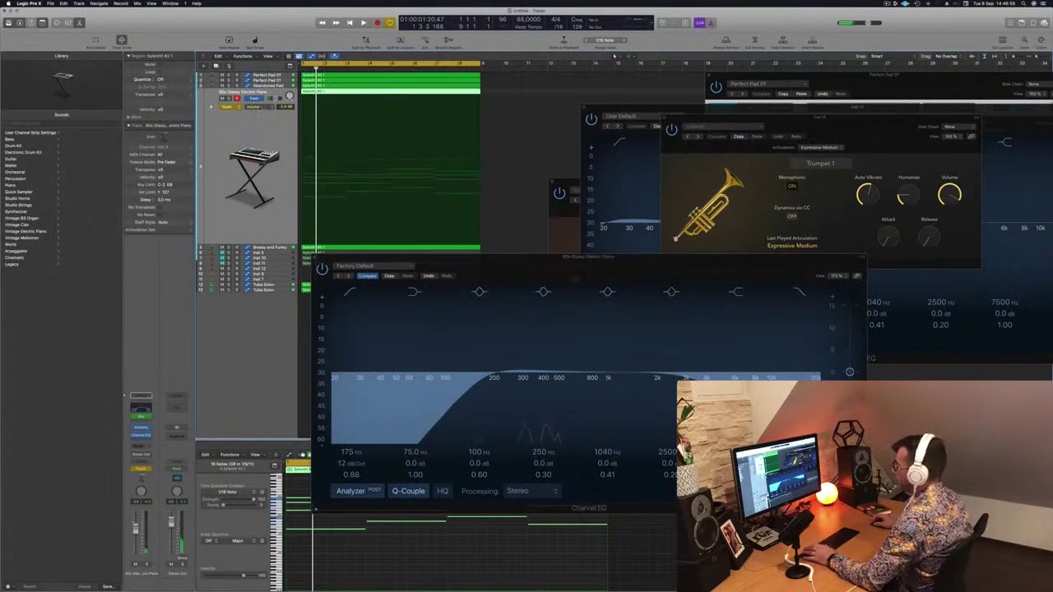
click(253, 107)
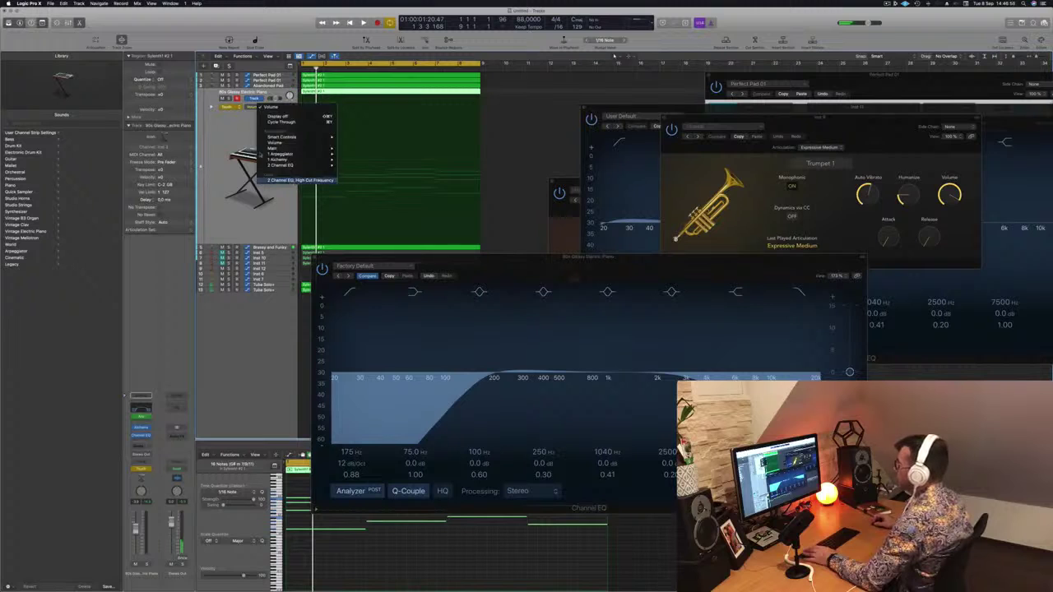
click(288, 180)
click(231, 106)
click(229, 101)
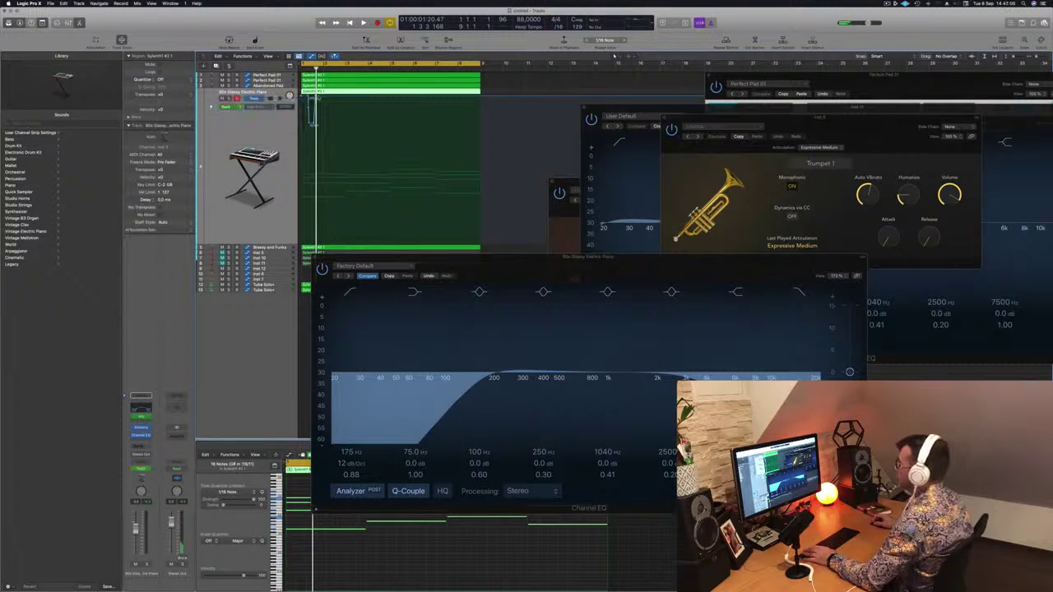
Shape the high cut frequency automation into a rising ramp from bar 1 to bar 5, and move the EQ window aside.
drag(306, 98, 306, 185)
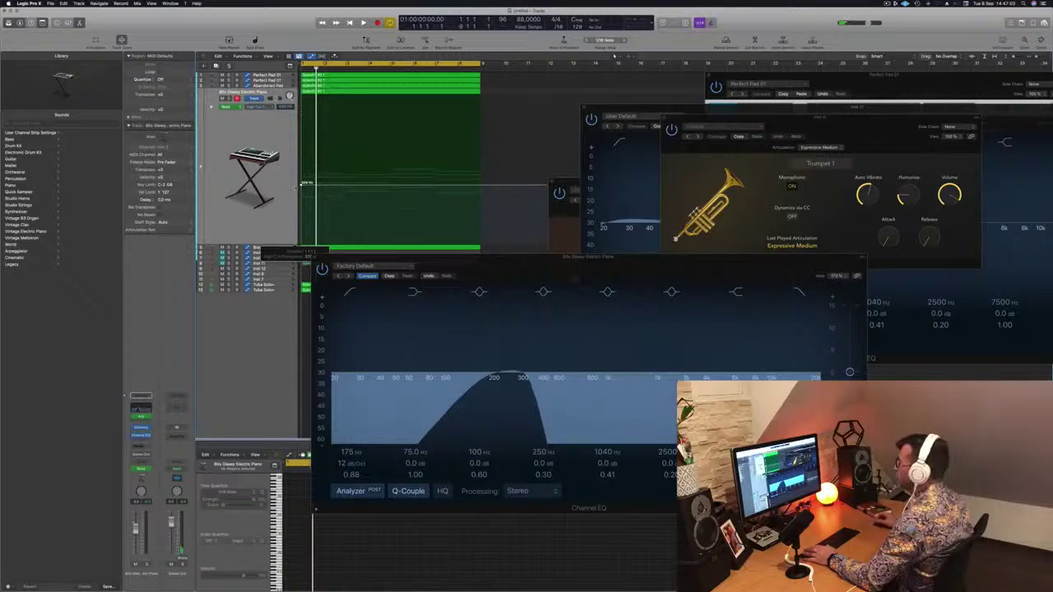
key(space)
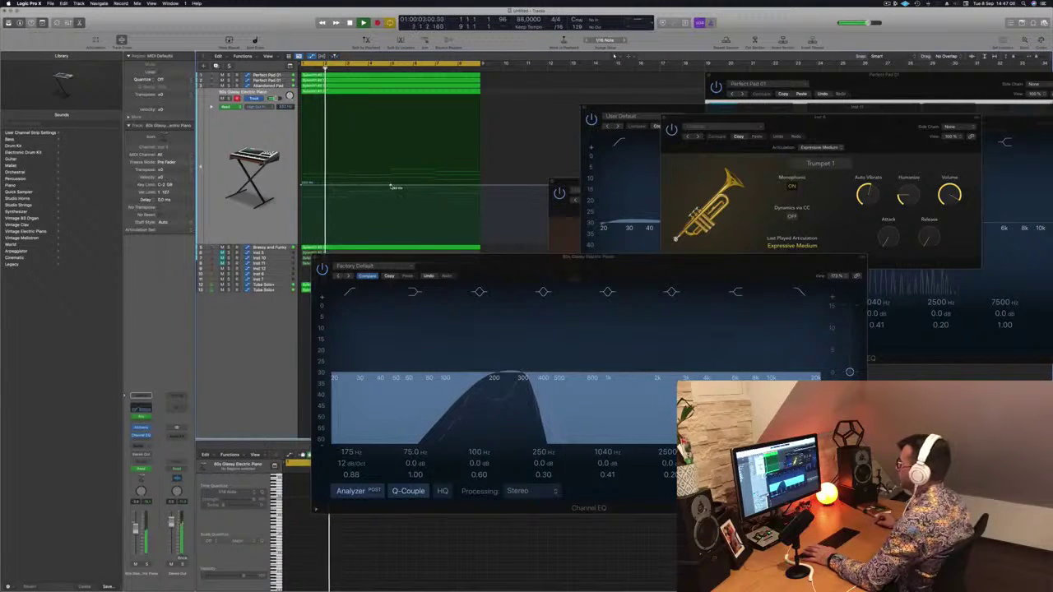
drag(391, 185, 393, 177)
drag(302, 185, 303, 196)
drag(493, 273, 833, 226)
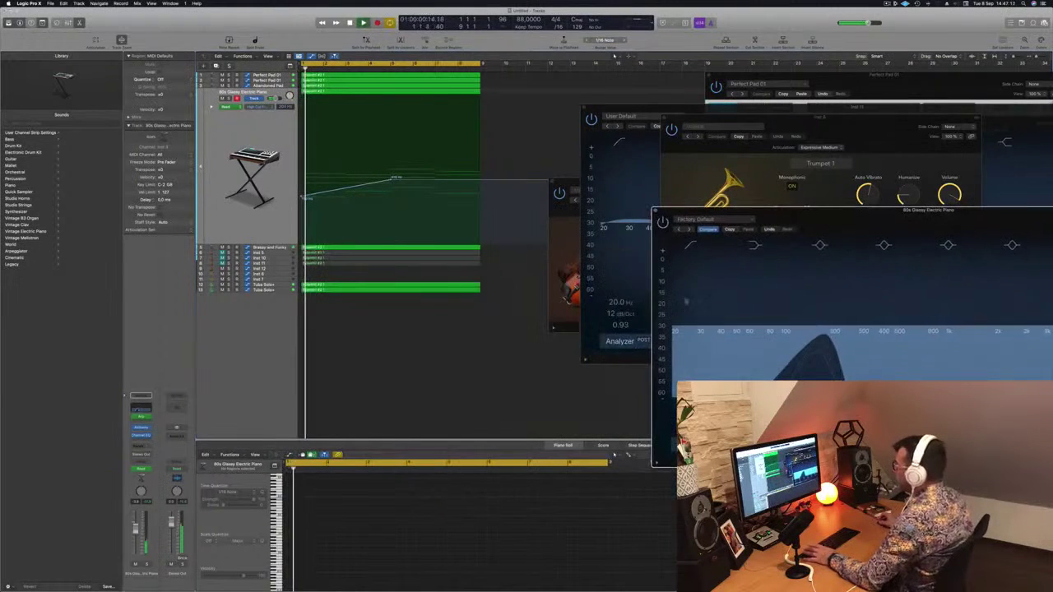
Stop playback and create a summing track stack from the two Tuba Solo tracks.
key(space)
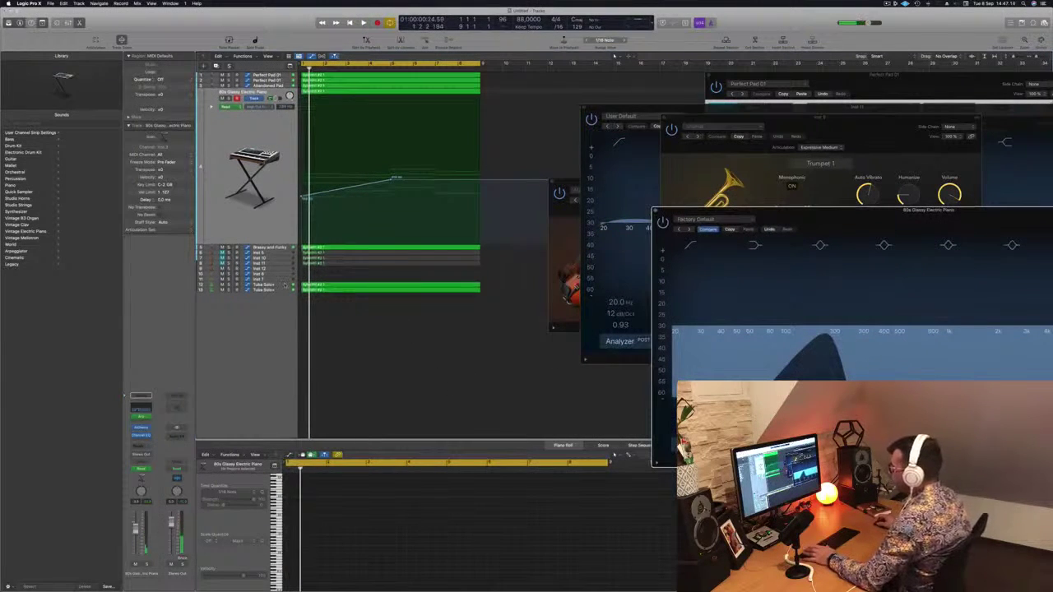
click(285, 286)
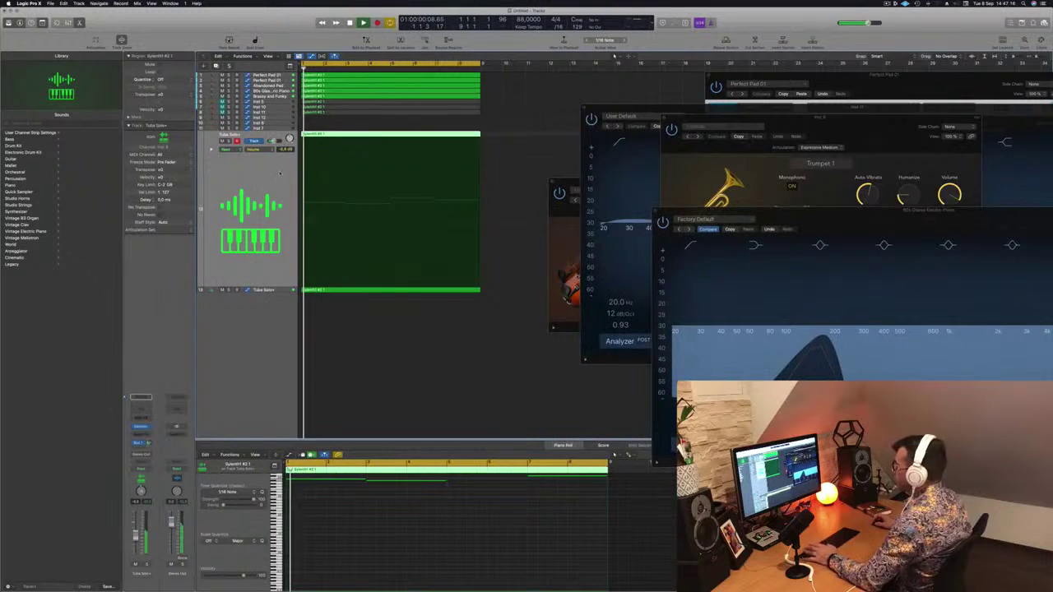
right_click(282, 176)
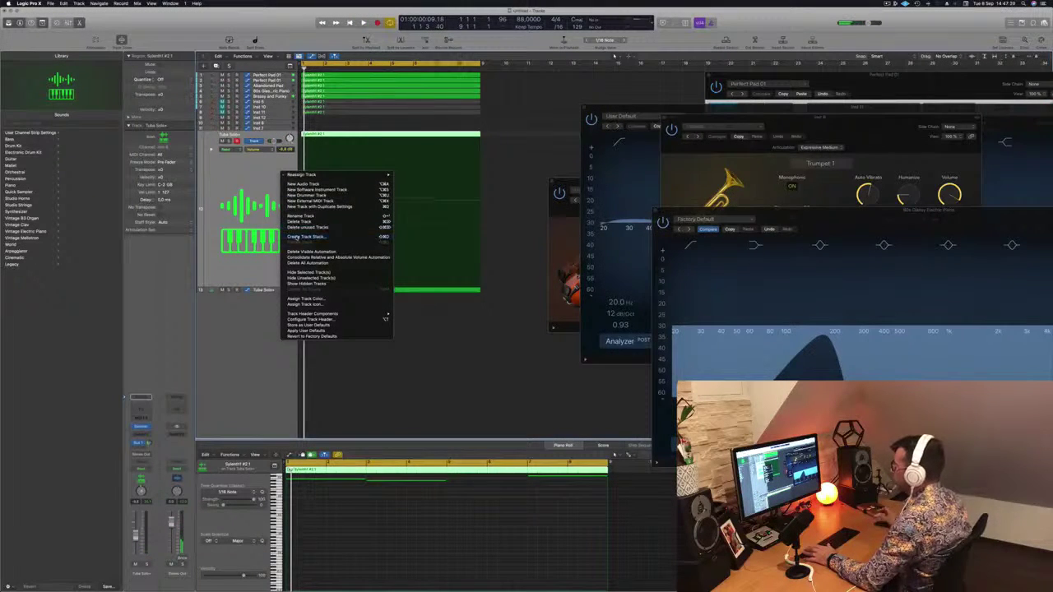
click(305, 236)
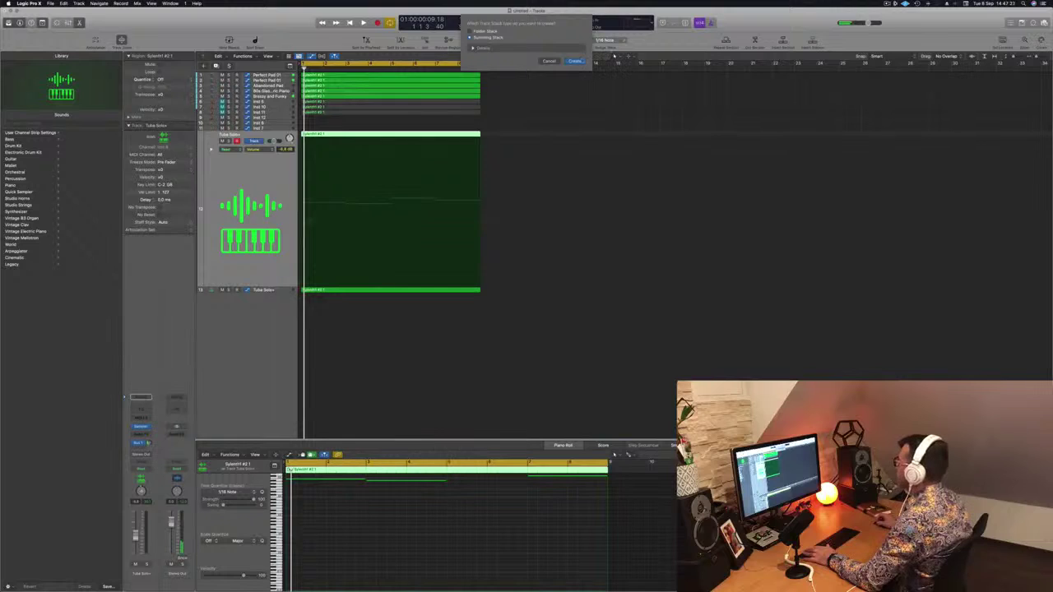
key(Return)
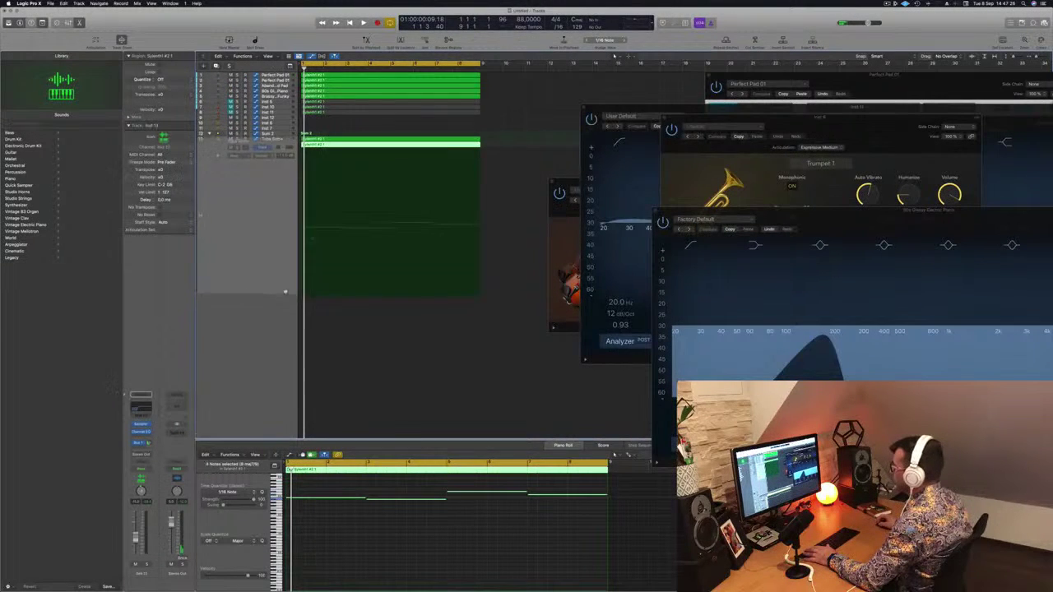
Draw volume automation on the Sum 2 stack rising from bar 1 to bar 5, and play it back.
click(292, 138)
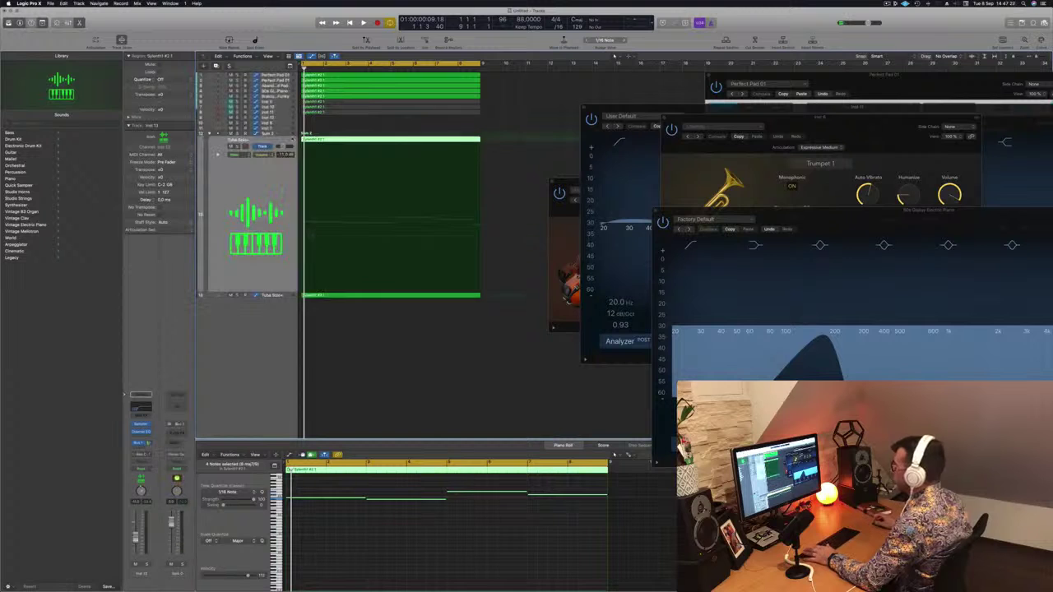
key(space)
click(285, 133)
key(space)
key(space)
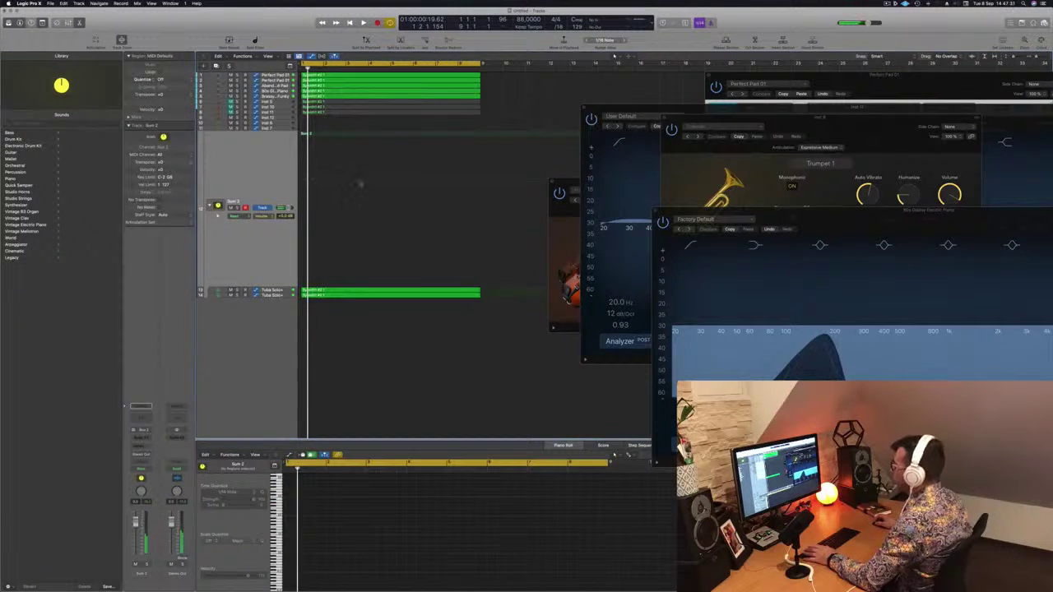
click(389, 184)
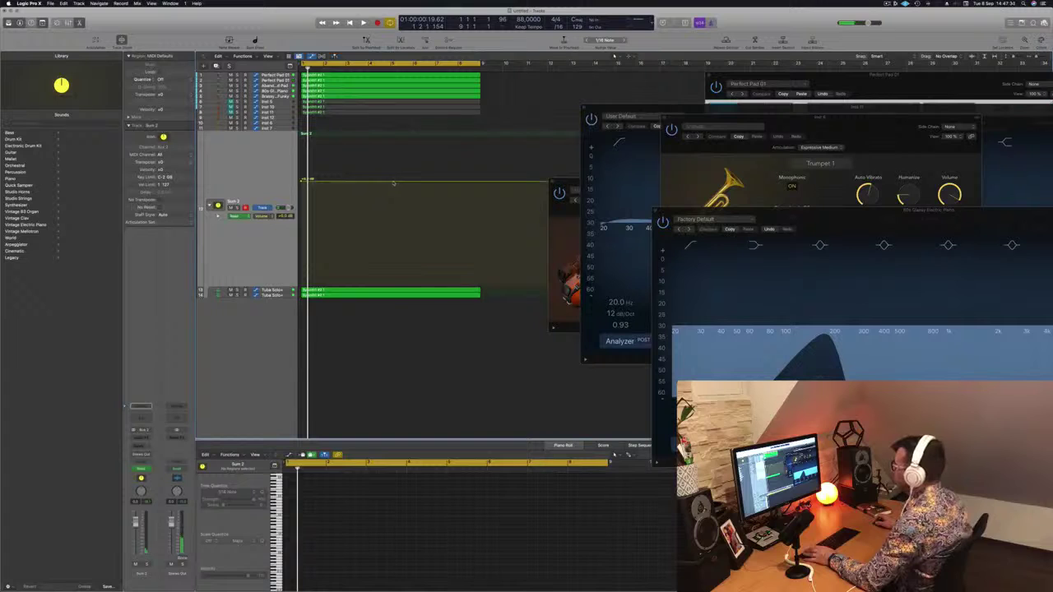
drag(304, 179, 302, 236)
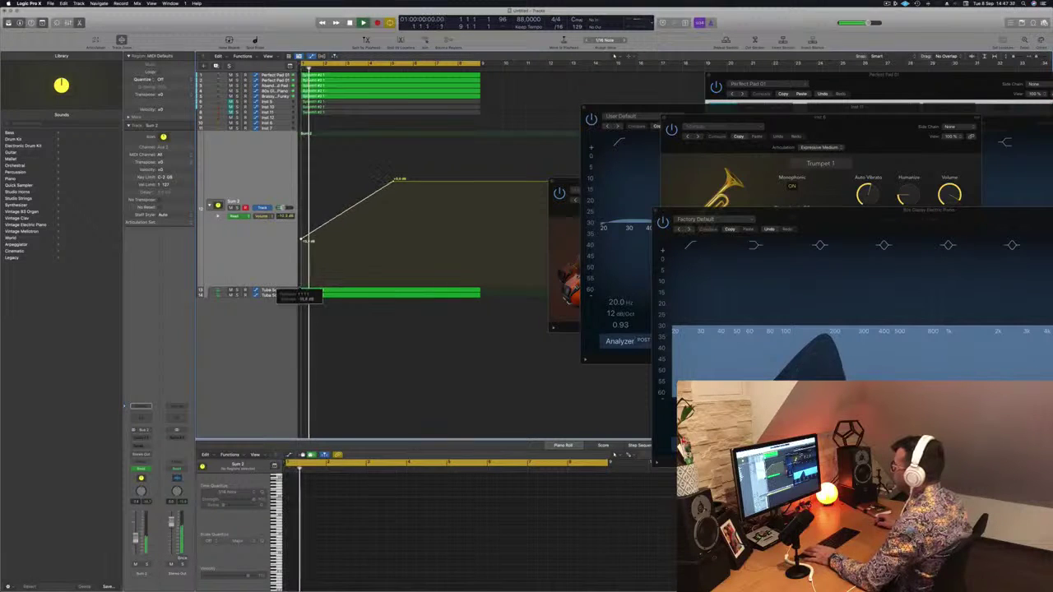
key(space)
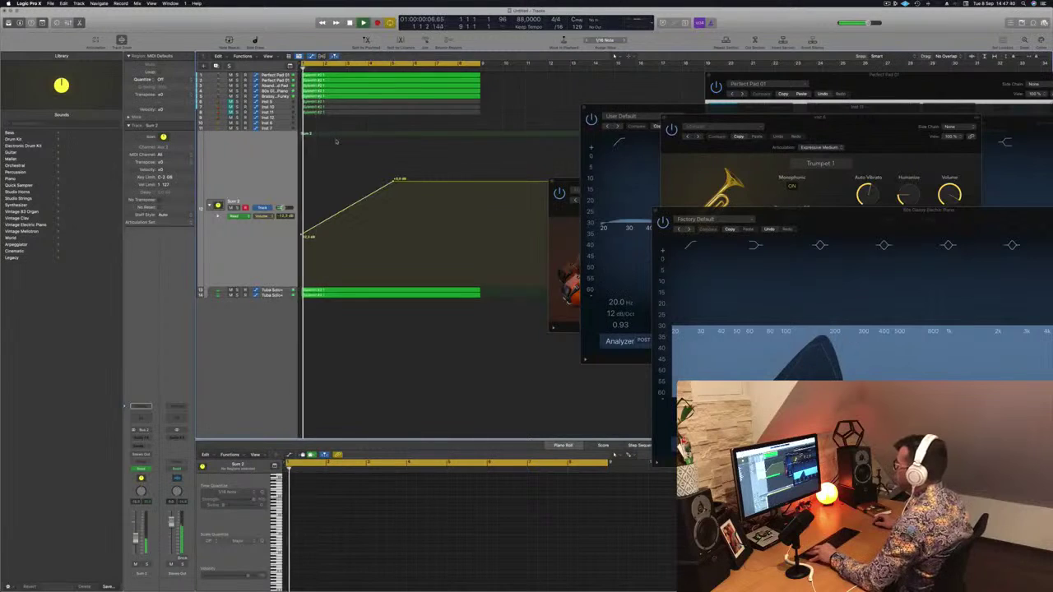
Drop the Sum 2 volume at bar 5 and ramp it up again to bar 9, moving the Studio Strings window aside.
key(super+Right)
key(super+Up)
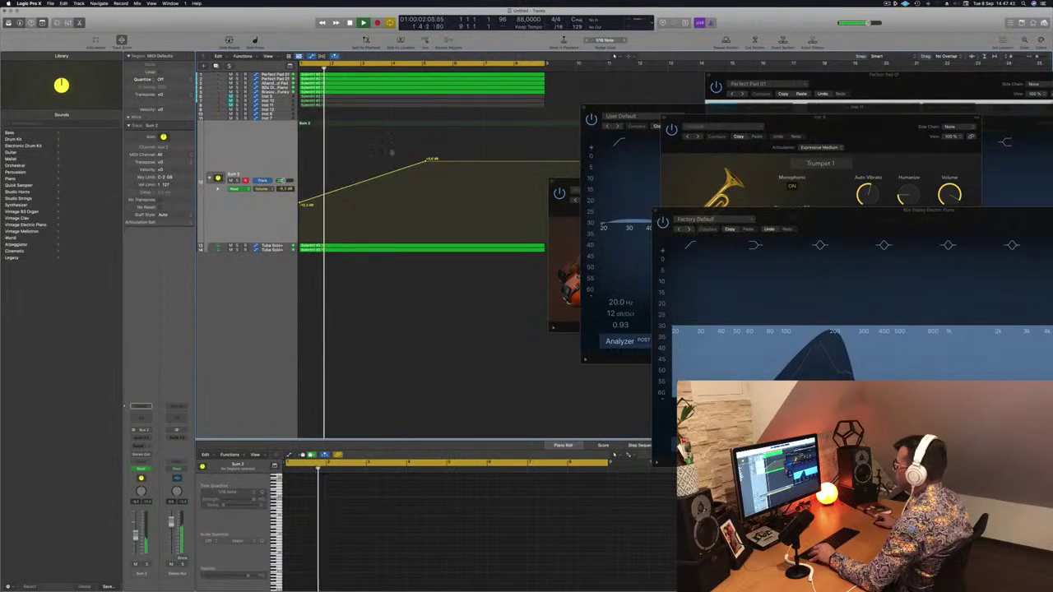
drag(427, 162, 423, 205)
drag(565, 182, 735, 184)
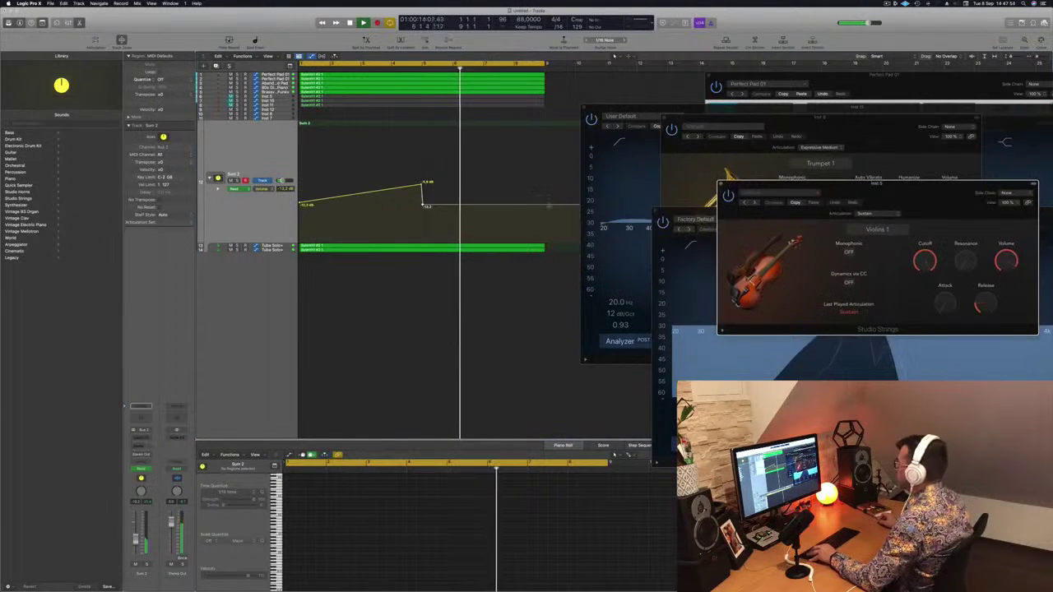
drag(545, 205, 545, 178)
key(z)
key(space)
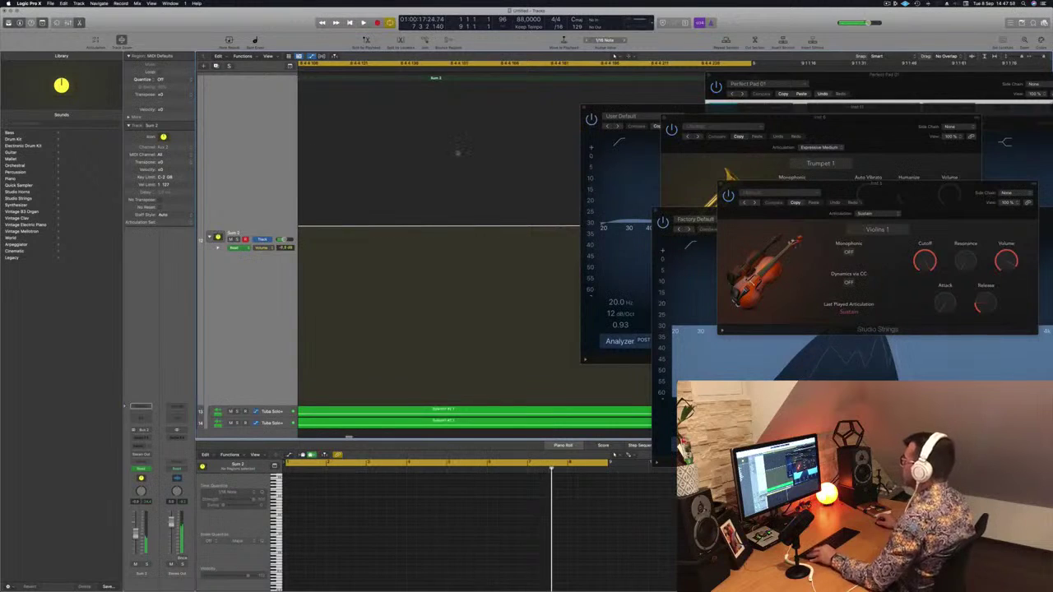
Move the Channel EQ window clear of the Sum 2 automation lane so both volume ramps can be checked.
key(super+Left)
key(super+Left)
key(super+Left)
key(super+Left)
key(super+Left)
key(super+Left)
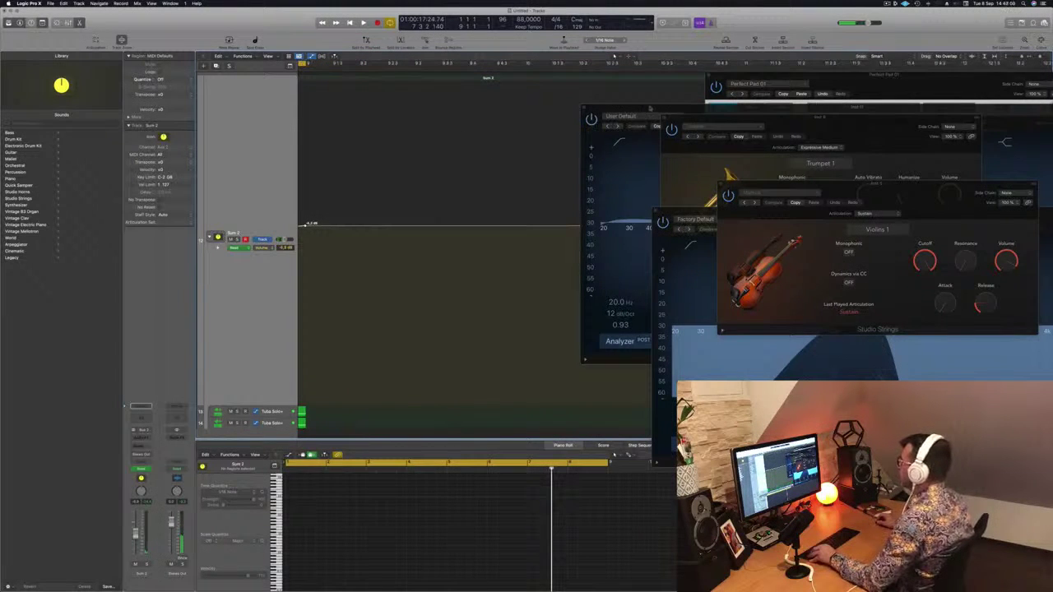
click(641, 118)
scroll(389, 305, right, 5)
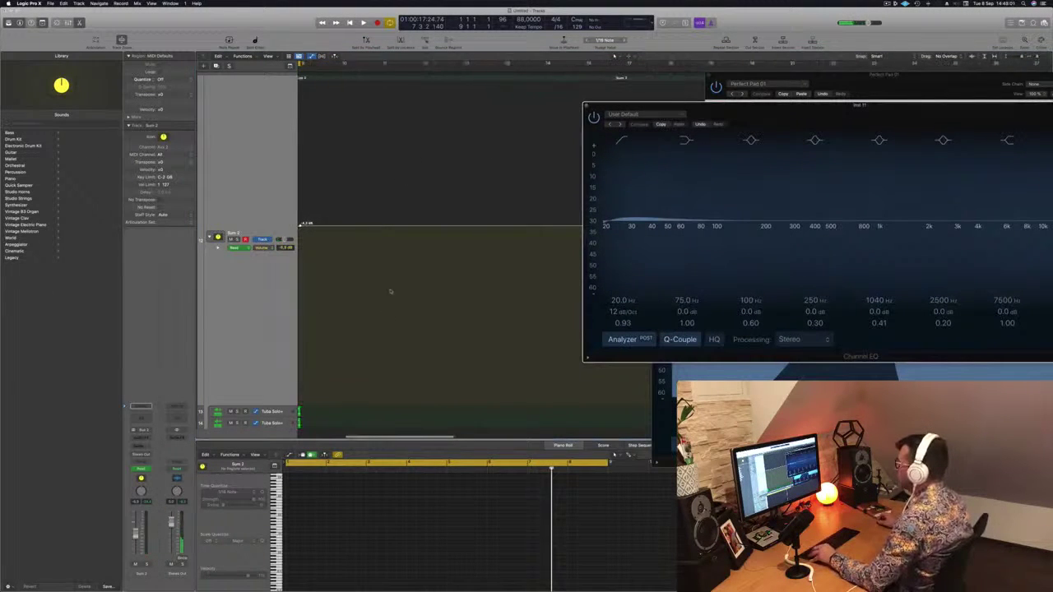
scroll(403, 173, left, 15)
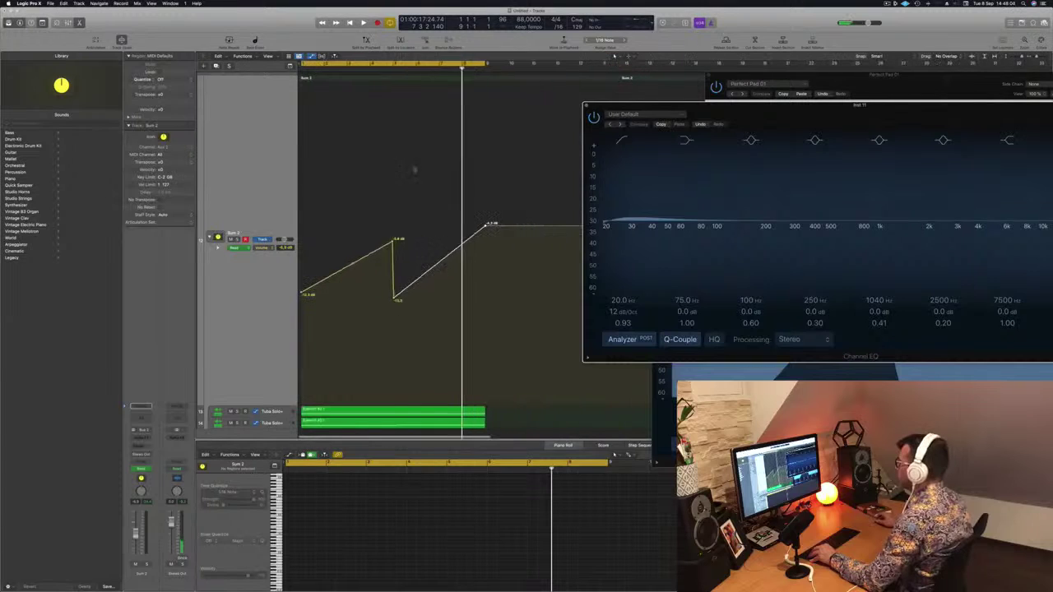
drag(644, 106, 965, 156)
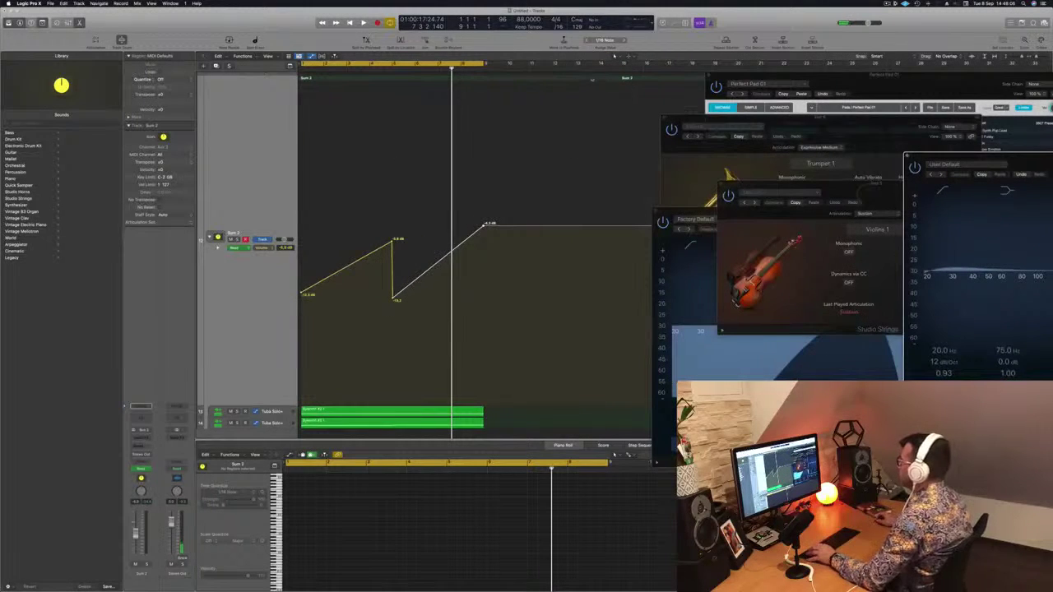
Repeat the eight-bar section with its automation to bar 33, extend the cycle range over it, and start playback.
click(529, 66)
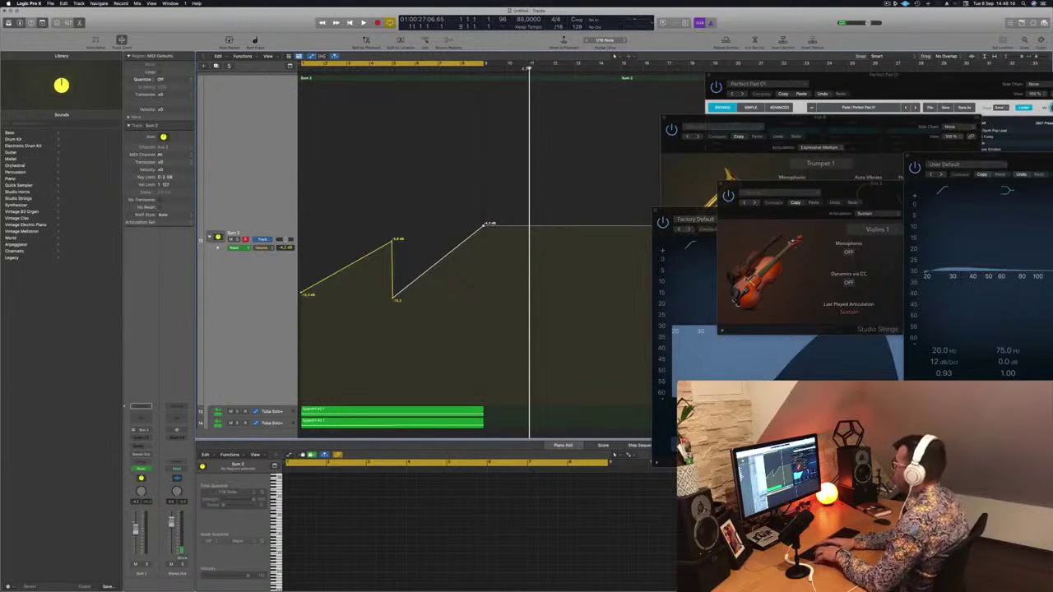
key(super+r)
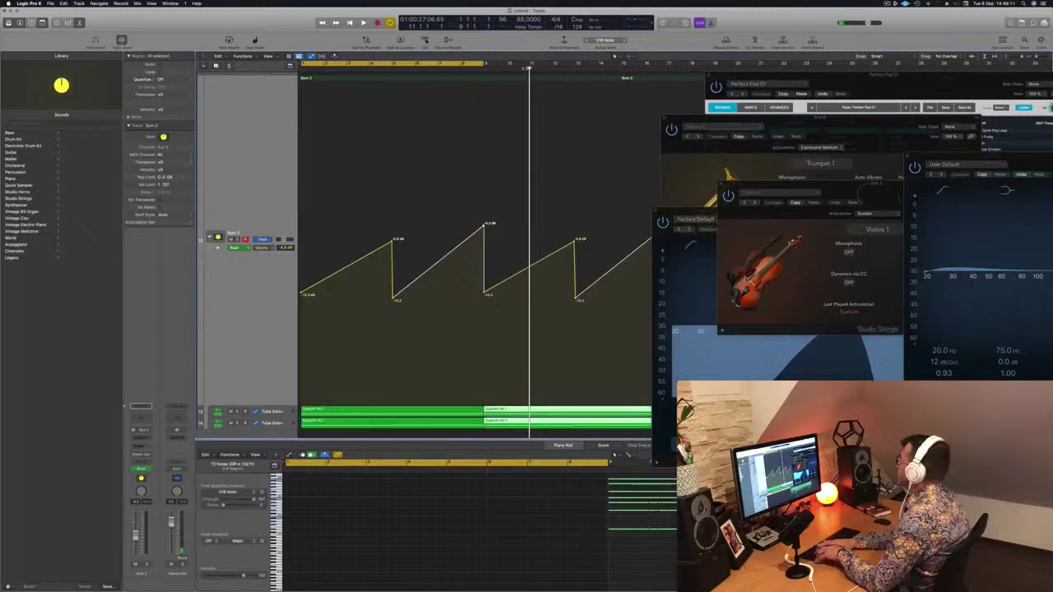
ctrl+alt+click(469, 74)
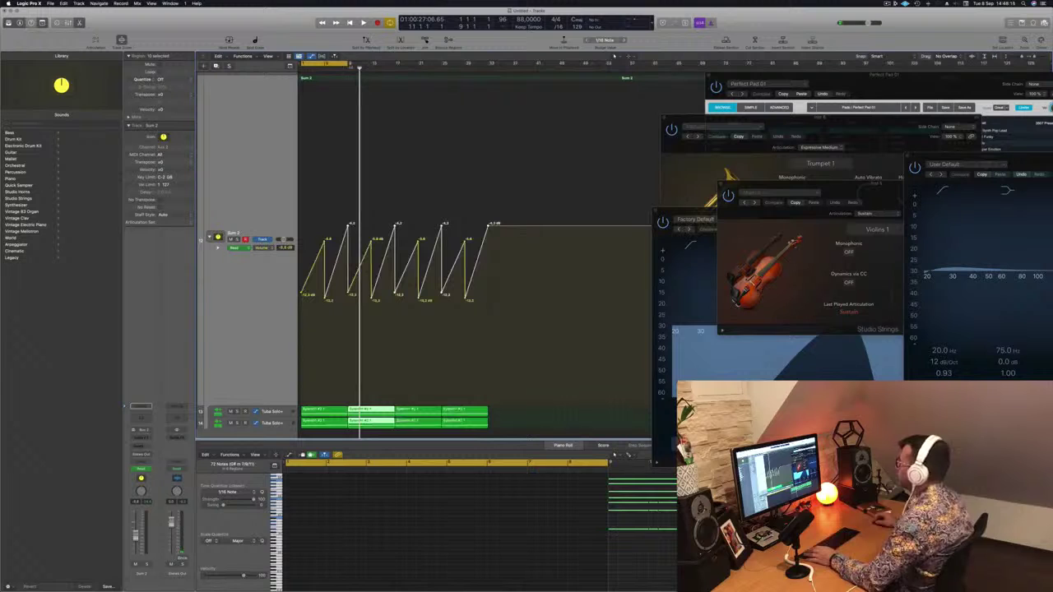
drag(440, 70, 490, 73)
key(space)
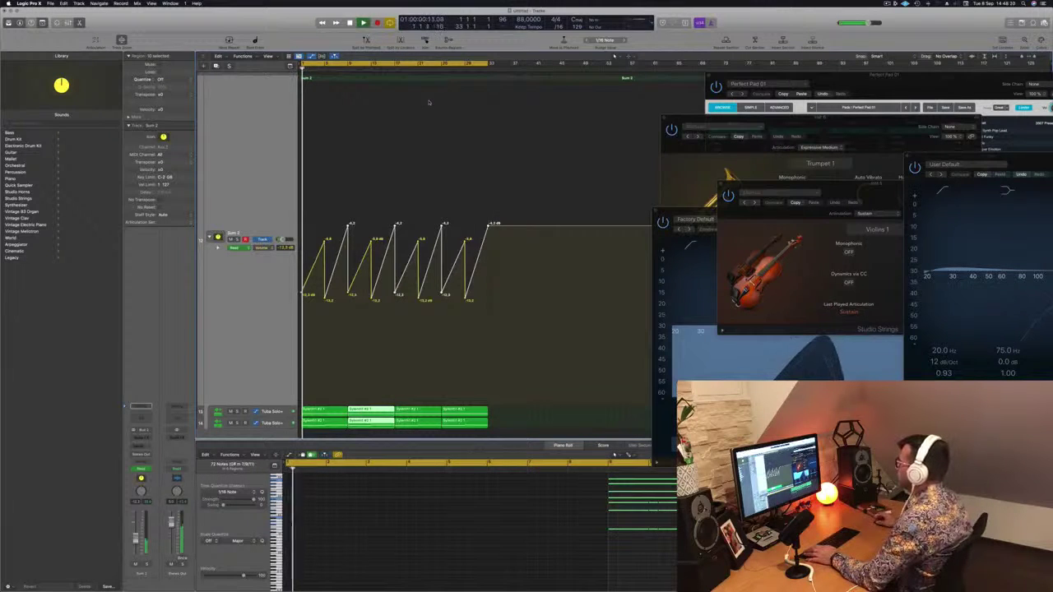
Examine the repeated volume ramps on the Sum 2 stack alongside the other tracks.
key(super+Right)
key(super+Right)
key(super+Right)
key(super+Right)
key(super+Right)
key(super+Right)
key(super+Right)
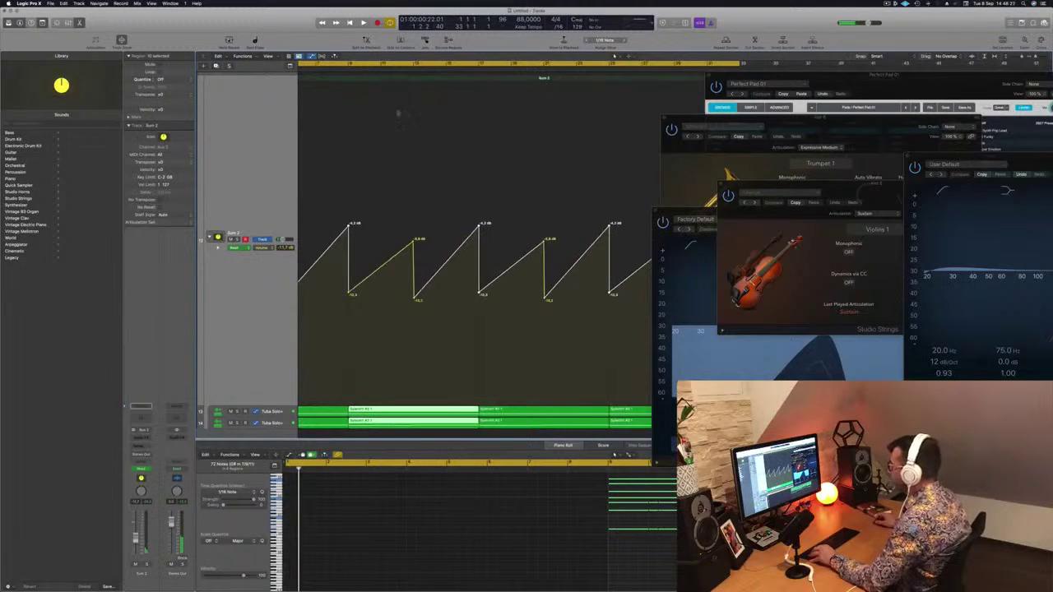
click(276, 131)
key(super+Up)
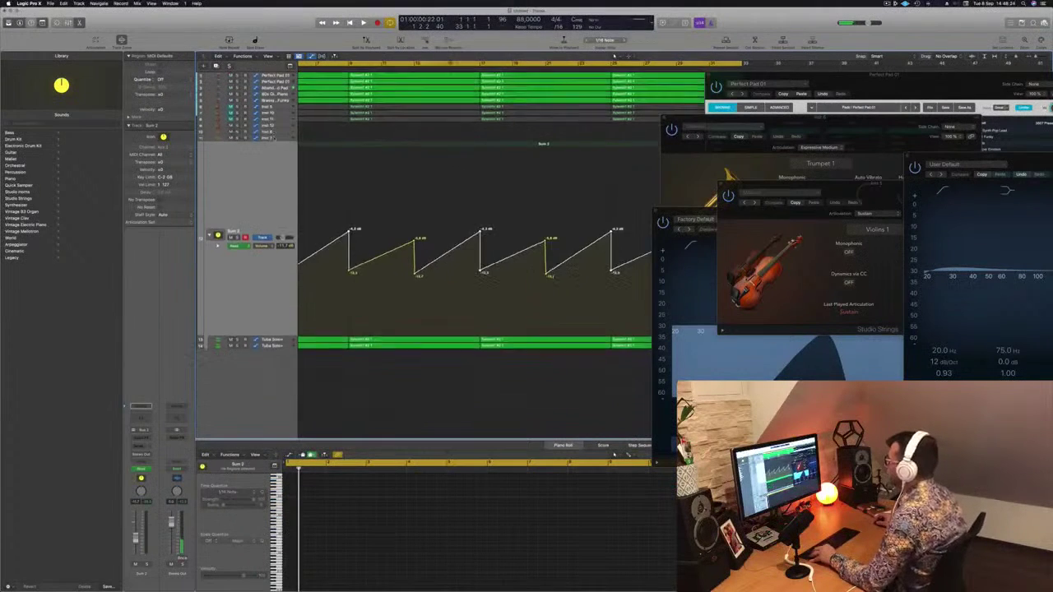
scroll(402, 152, left, 3)
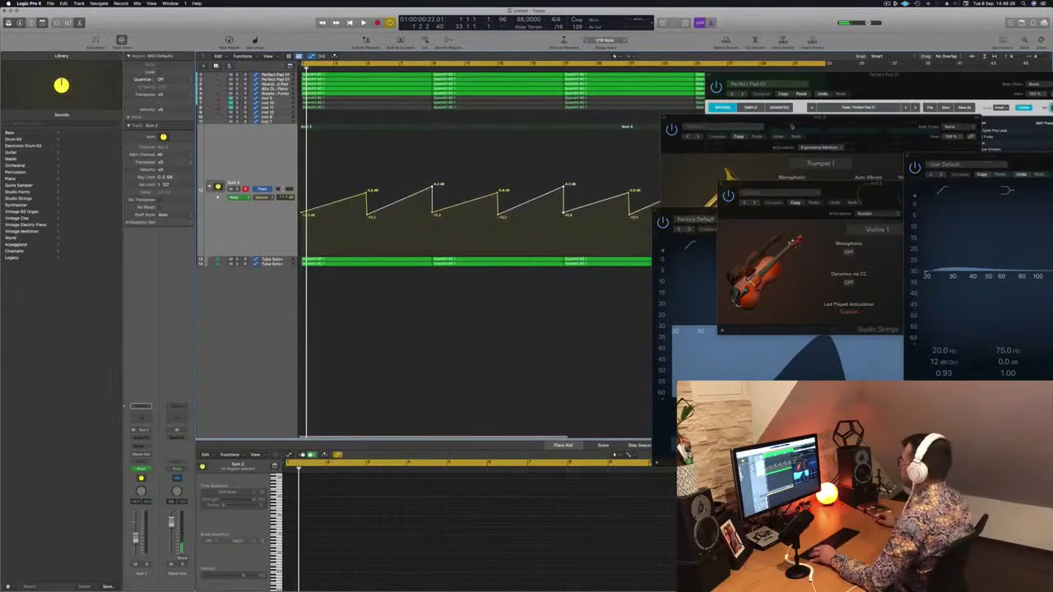
Close the Trumpet 1 instrument window and reposition the Alchemy window so its full interface can be seen.
drag(792, 125, 835, 124)
click(706, 120)
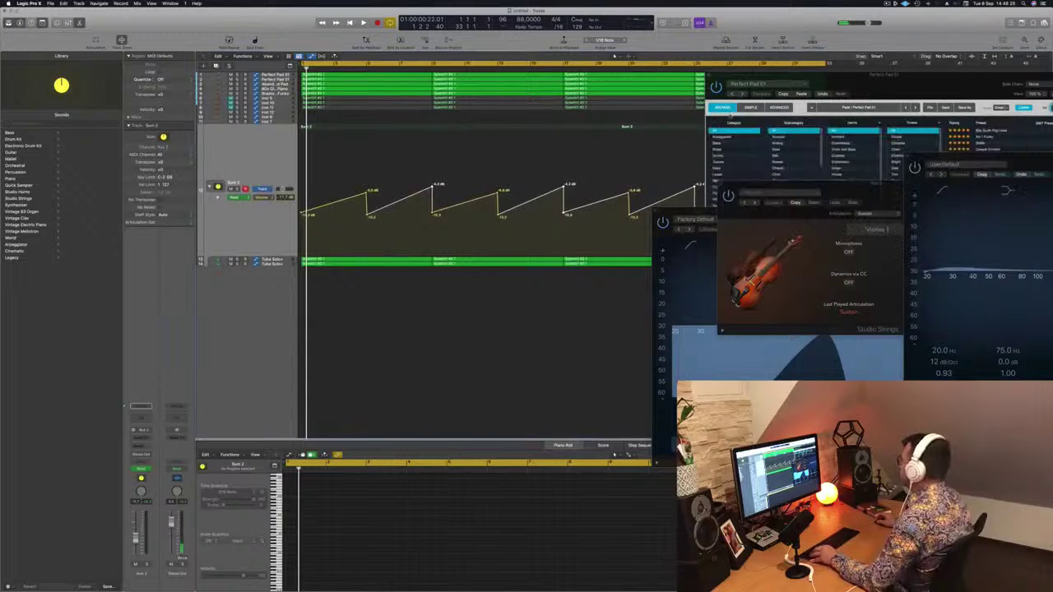
drag(856, 83, 846, 55)
Reshape the Sum 2 volume automation so the first eight bars fade in continuously from silence, and listen to the fade.
click(270, 228)
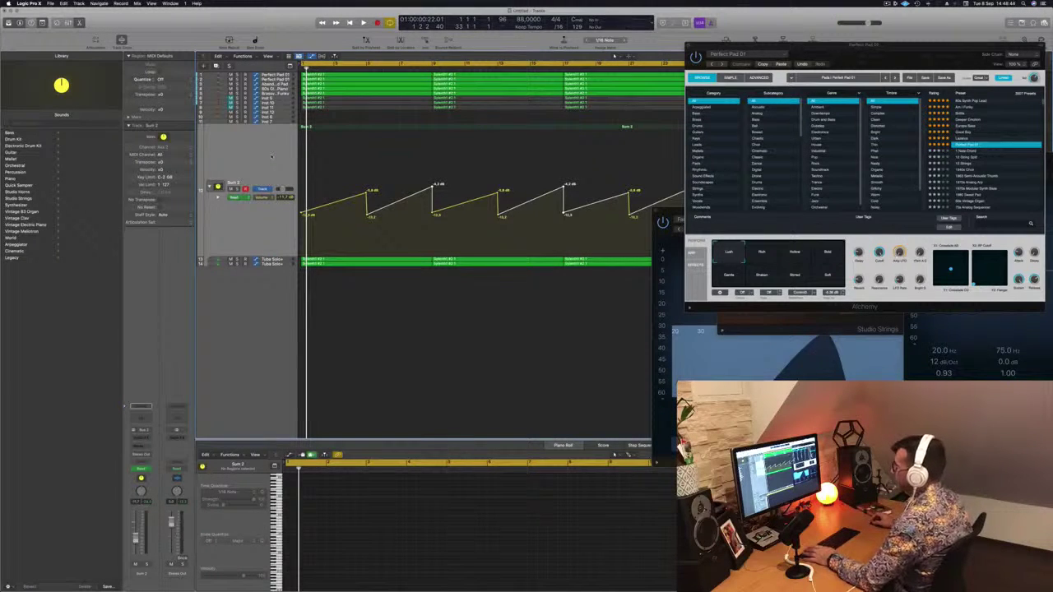
key(space)
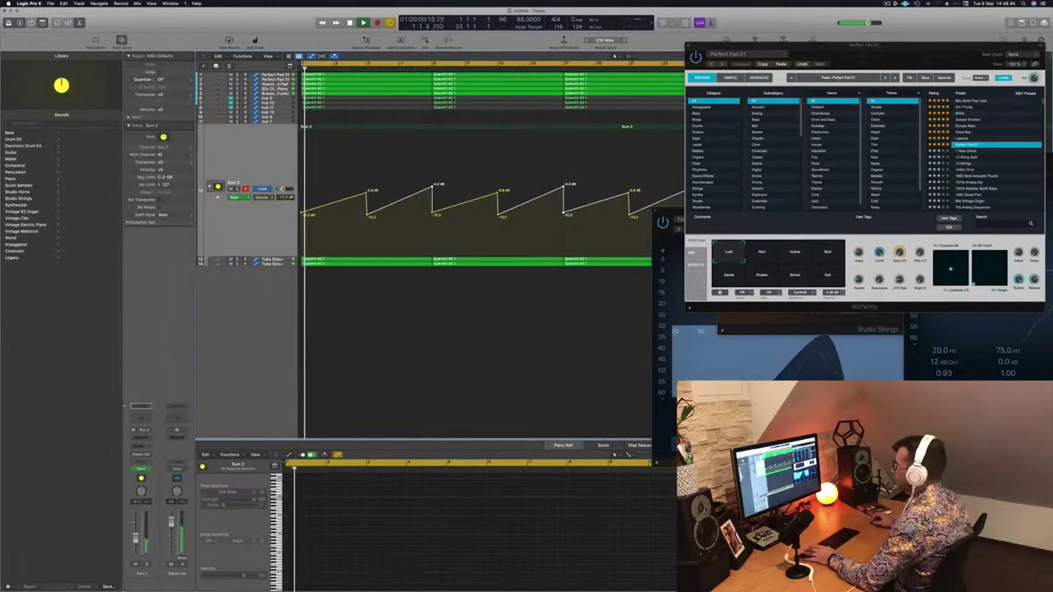
drag(302, 212, 302, 254)
drag(366, 194, 365, 200)
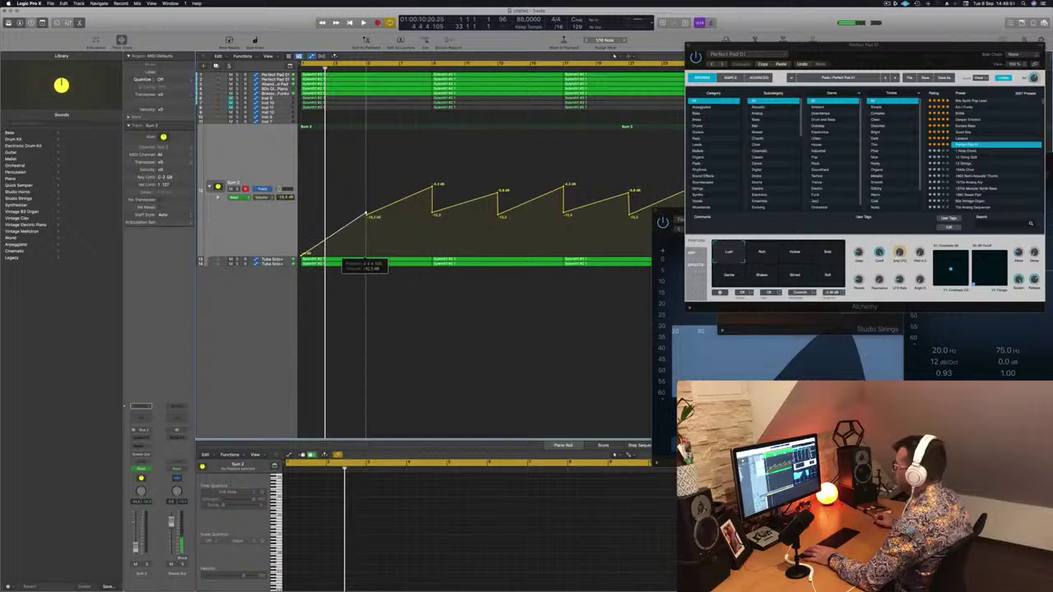
key(space)
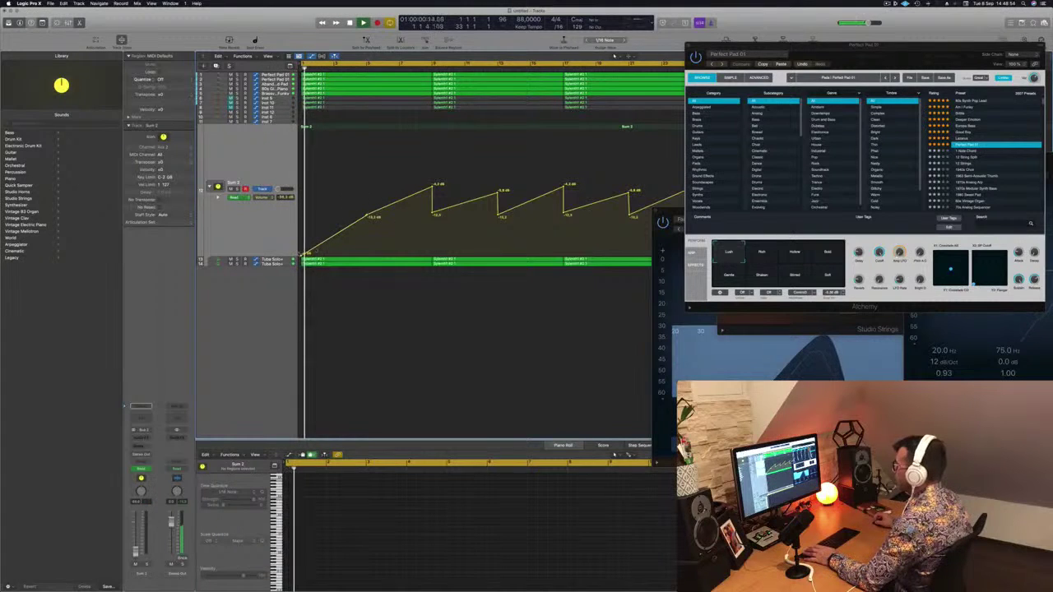
click(285, 258)
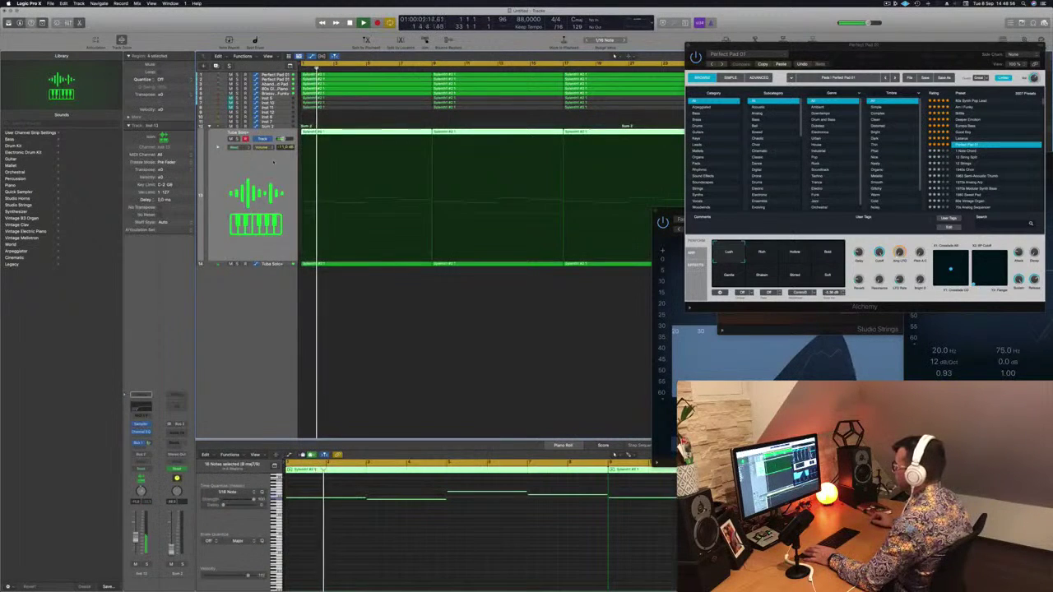
key(a)
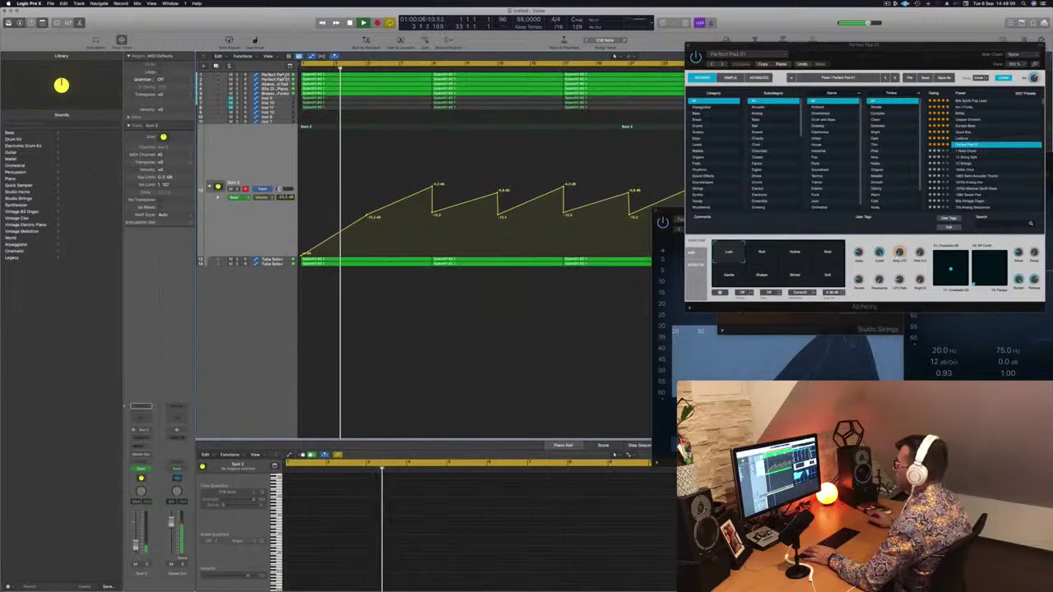
Audition the arrangement with the first Perfect Pad 01 track muted, and unmute the track.
click(275, 75)
key(space)
click(231, 82)
key(space)
key(space)
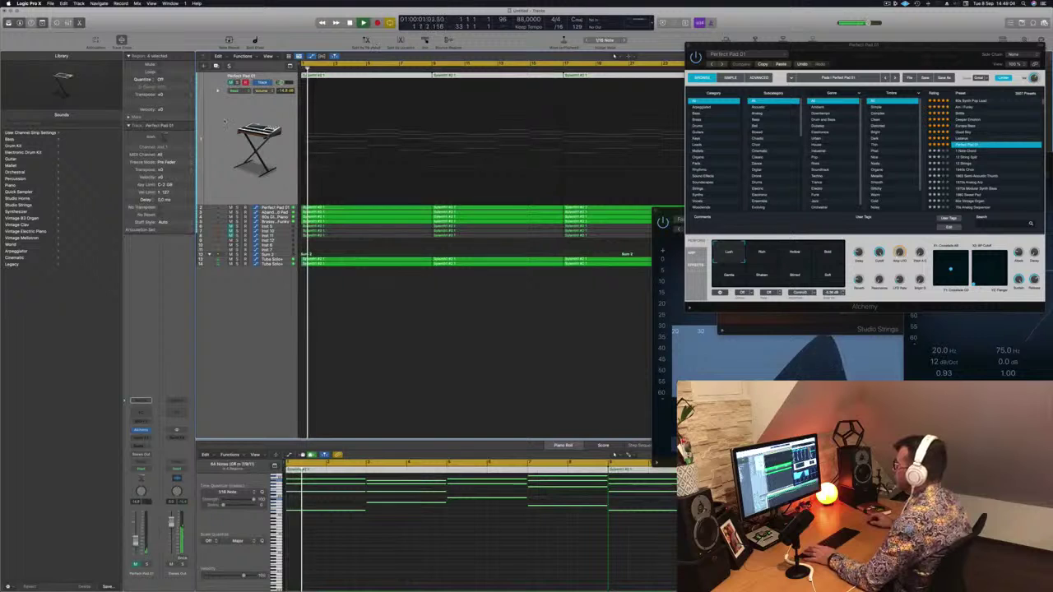
click(232, 82)
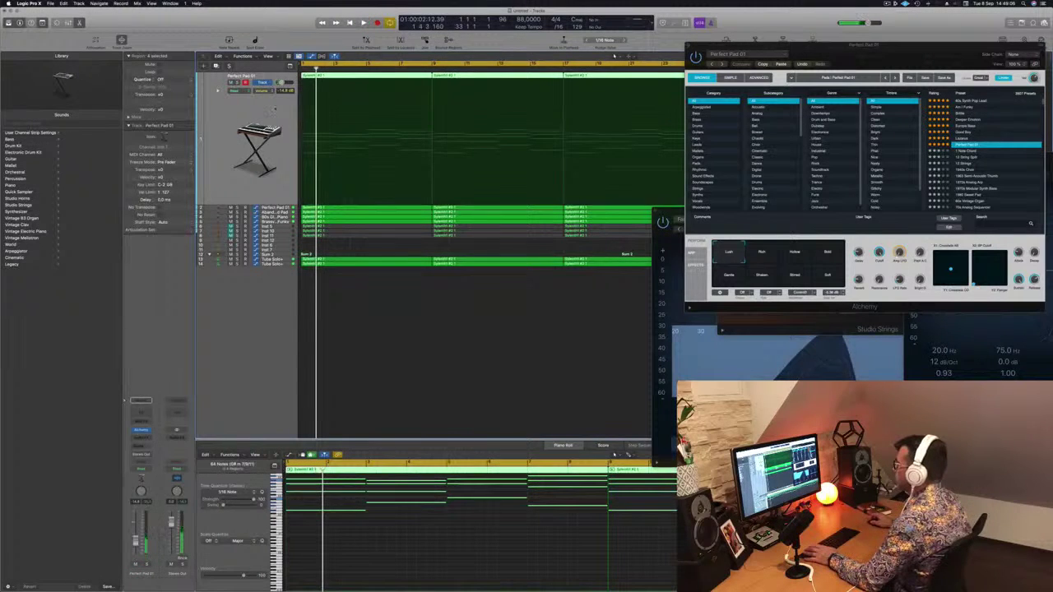
Delete the first eight-bar region from the top Perfect Pad 01 track.
click(397, 112)
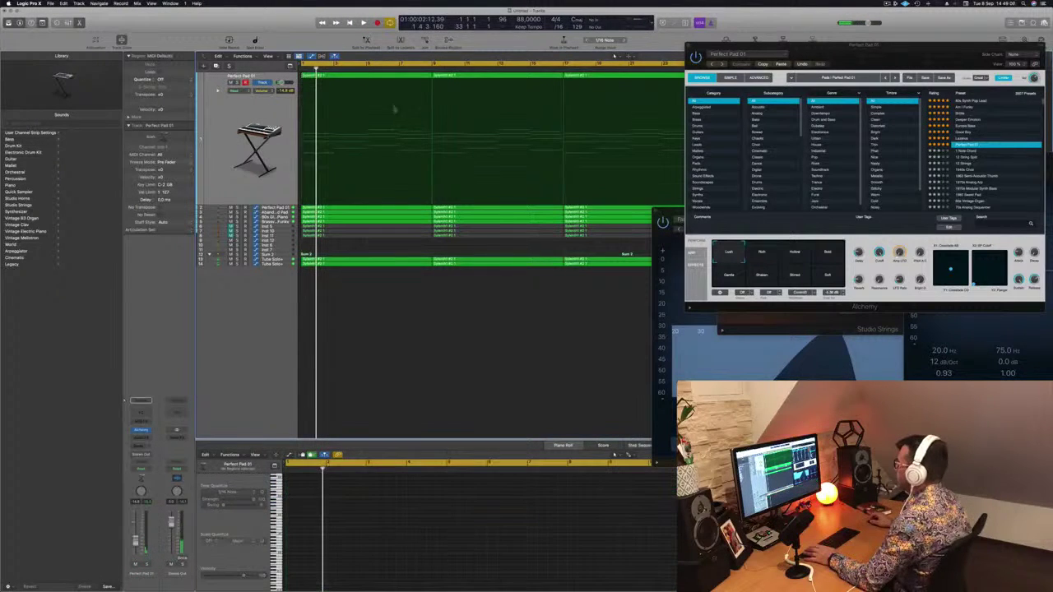
click(385, 76)
key(Delete)
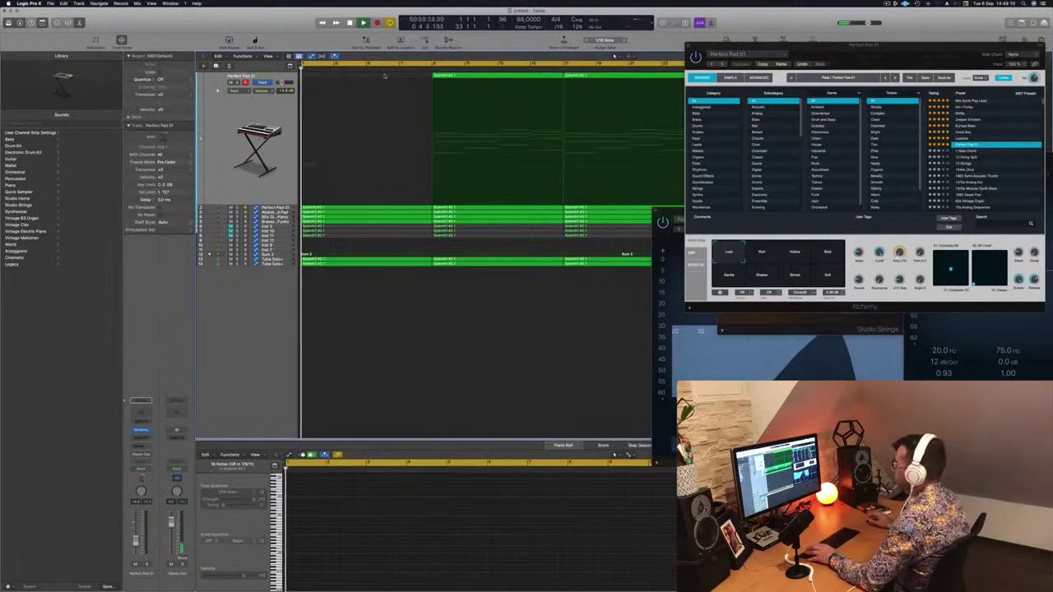
Audition the second Perfect Pad 01 track, listening with it muted, open its Alchemy instrument to check the preset, and close the window.
scroll(400, 262, up, 6)
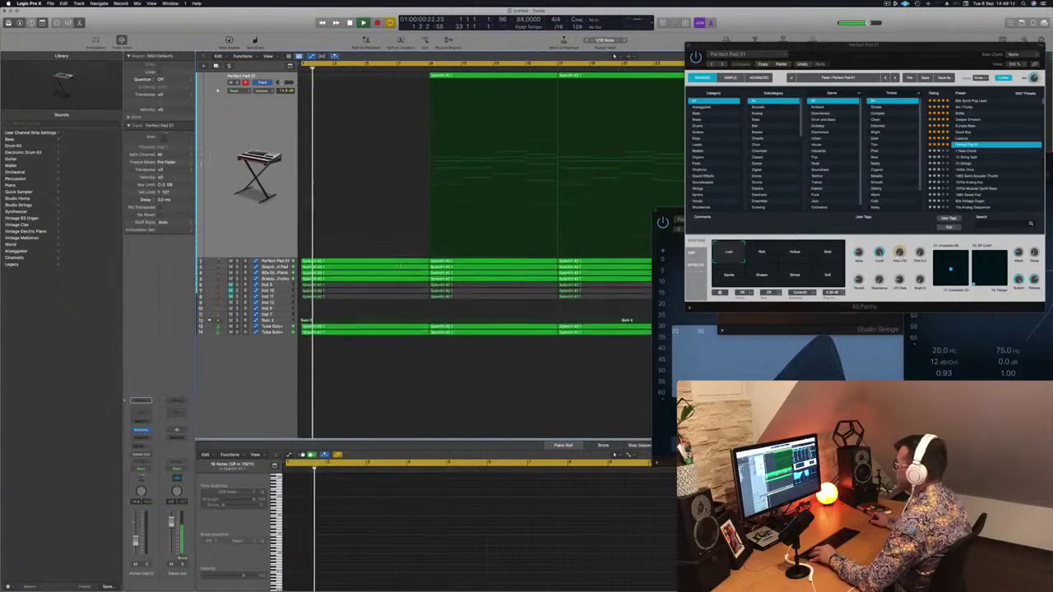
key(ctrl+z)
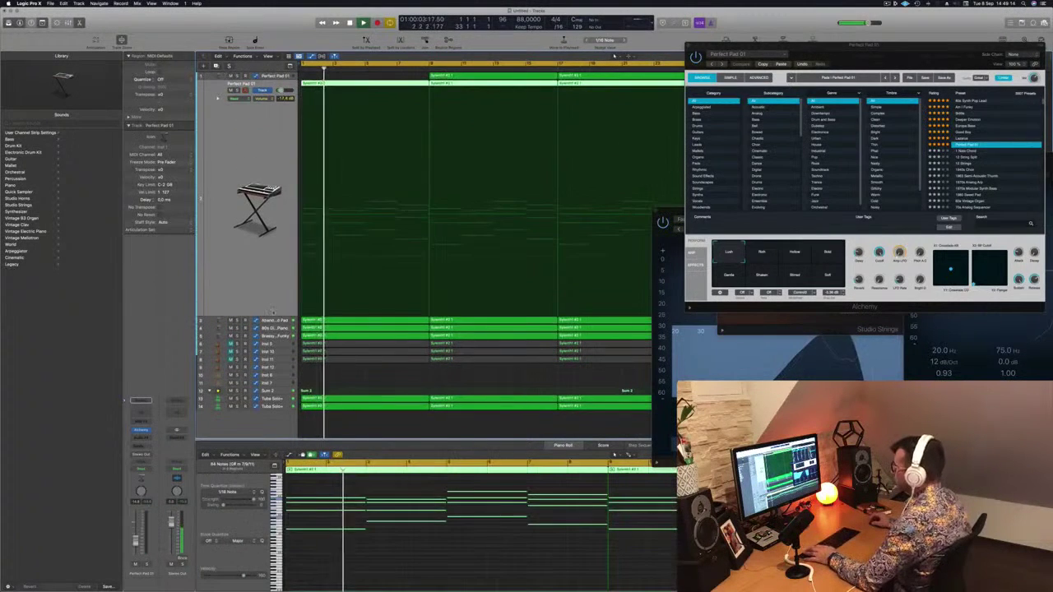
key(space)
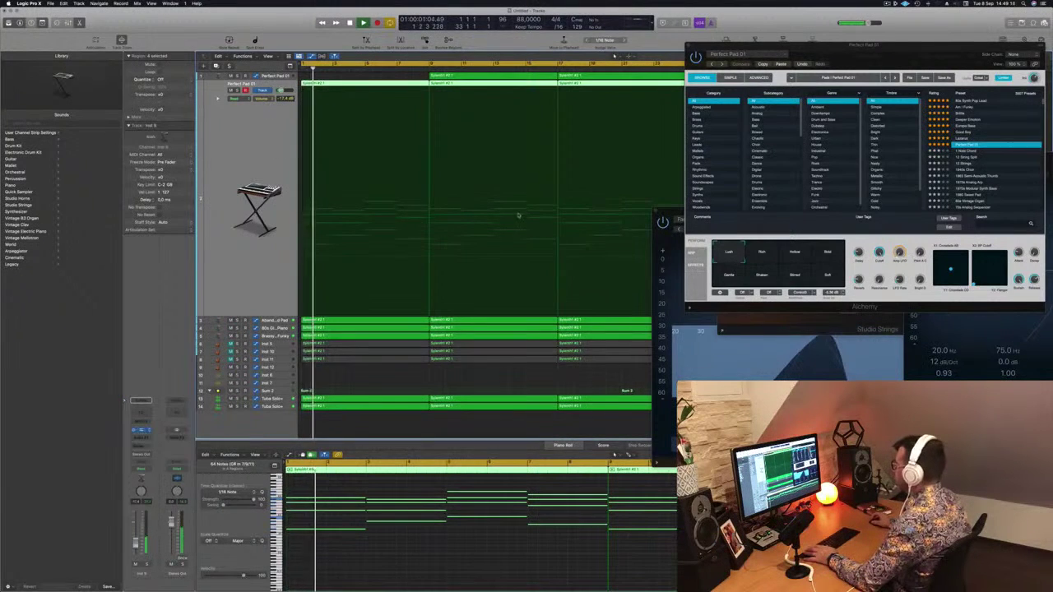
click(142, 430)
key(space)
key(space)
key(space)
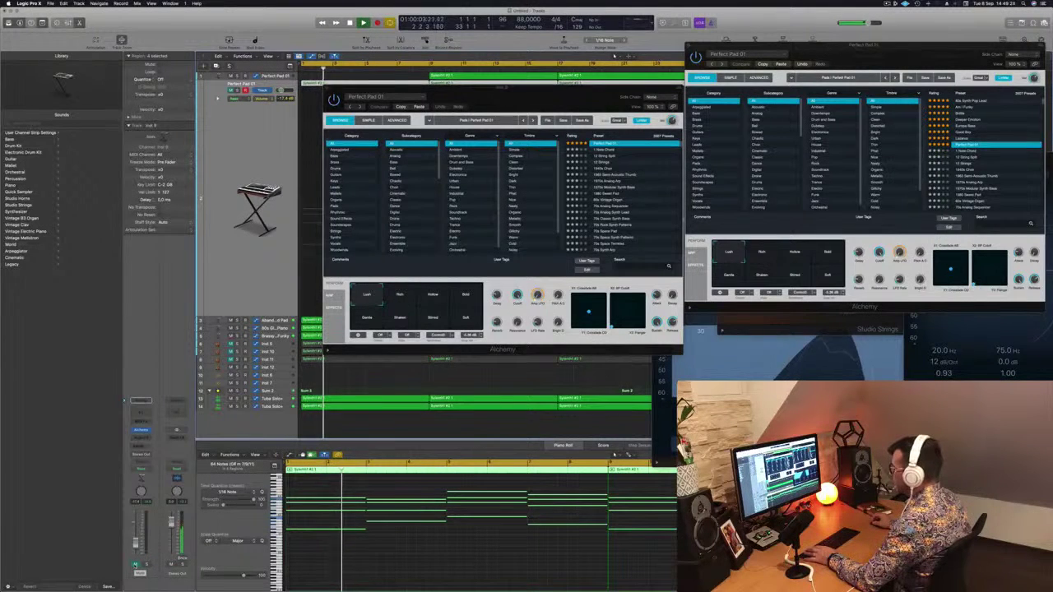
key(super+w)
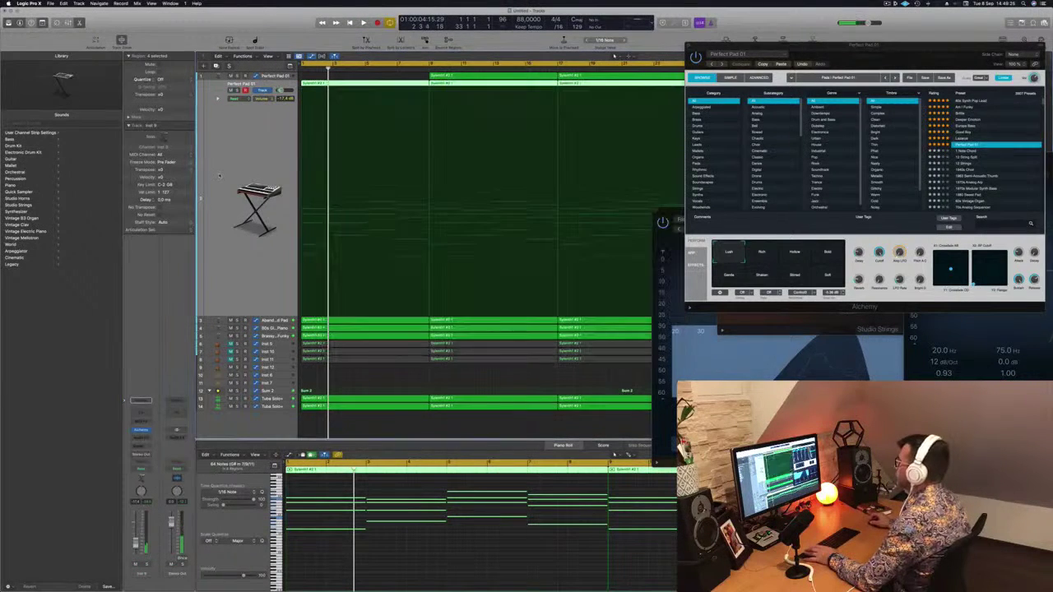
Automate the second Perfect Pad 01 track's volume to fade in from silence at bar 1 to -17.4 dB at bar 9.
click(430, 257)
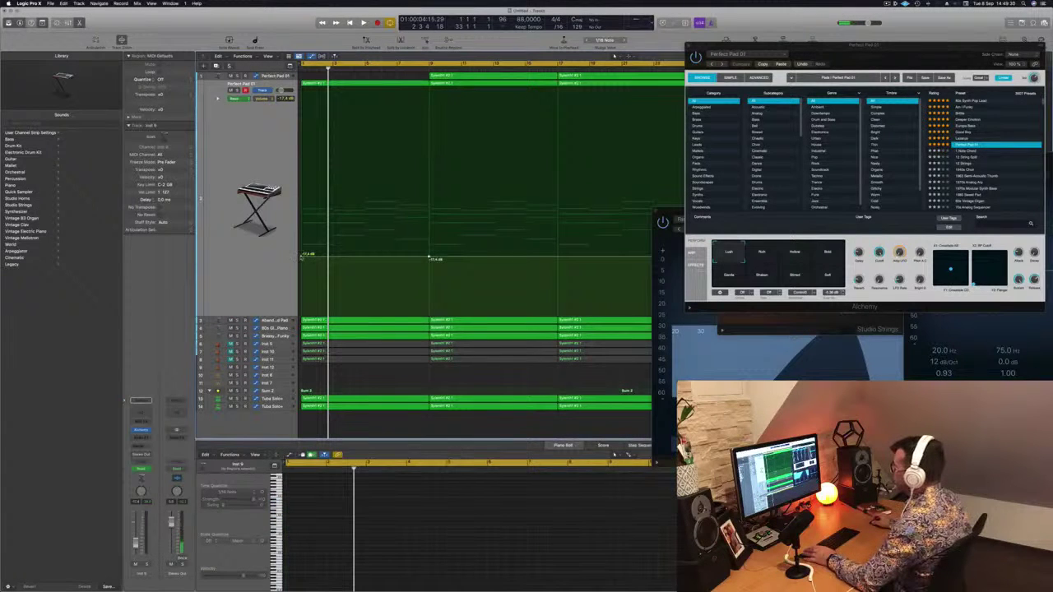
key(Return)
key(space)
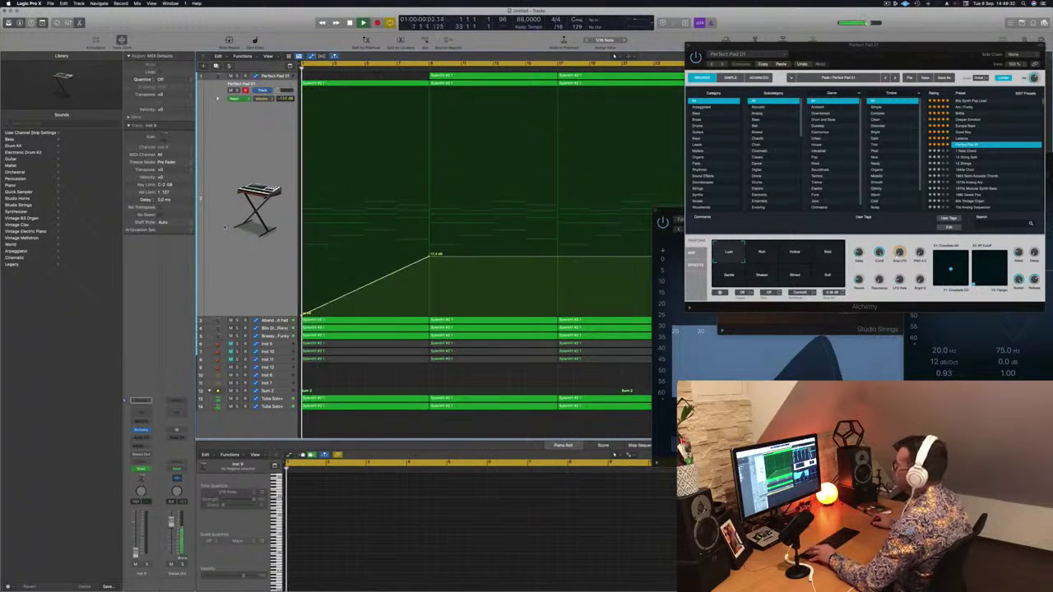
key(super+Left)
key(super+Left)
key(super+Left)
key(super+Left)
key(super+Right)
key(super+Right)
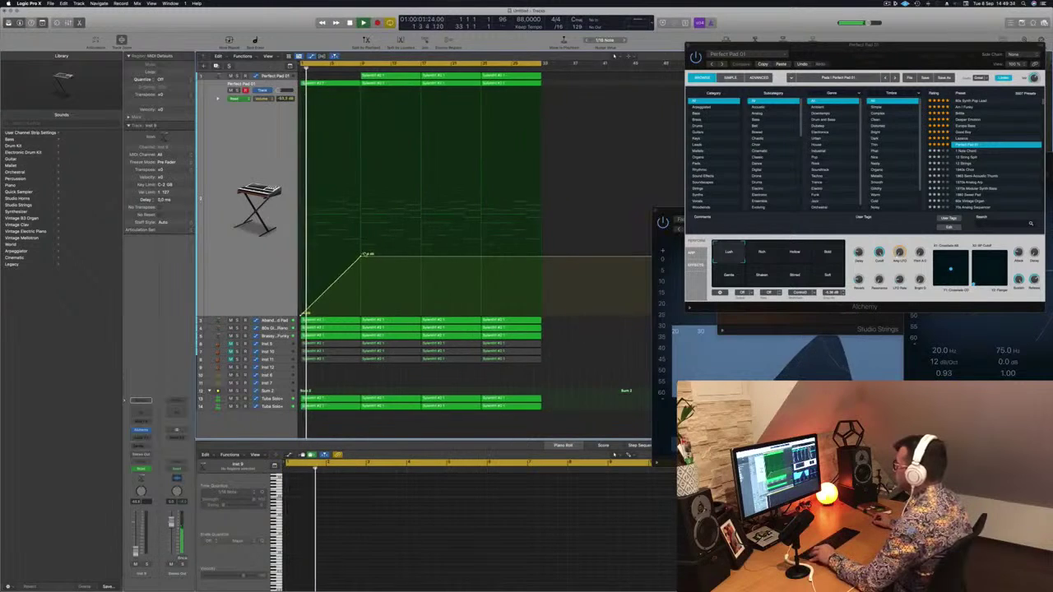
Drop the second Perfect Pad 01 track's volume abruptly at bar 9 and ramp it up to a slightly higher level at bar 17.
drag(379, 258, 375, 285)
key(Return)
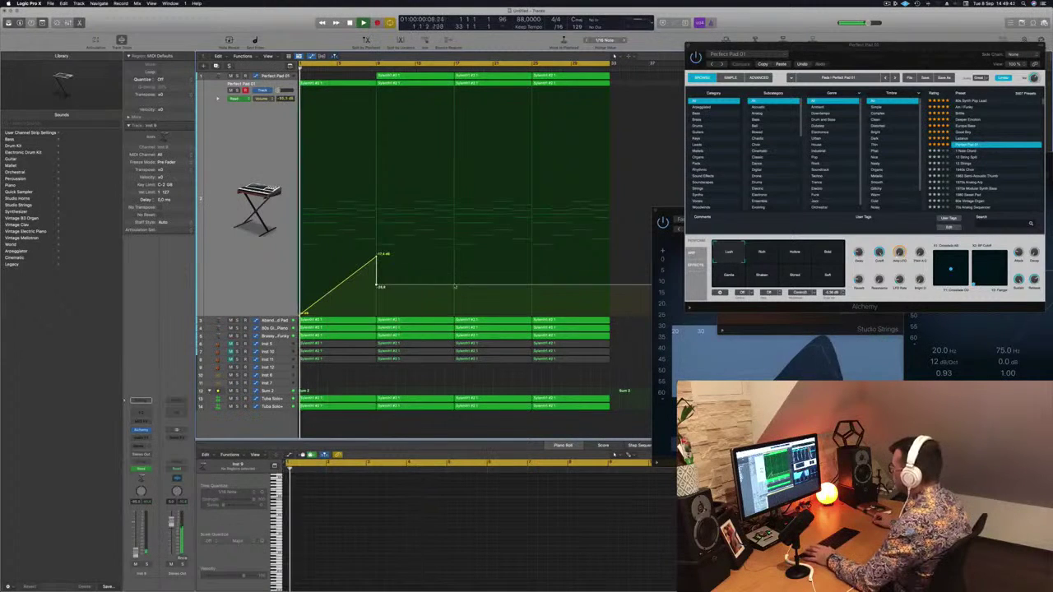
drag(456, 287, 454, 247)
key(Return)
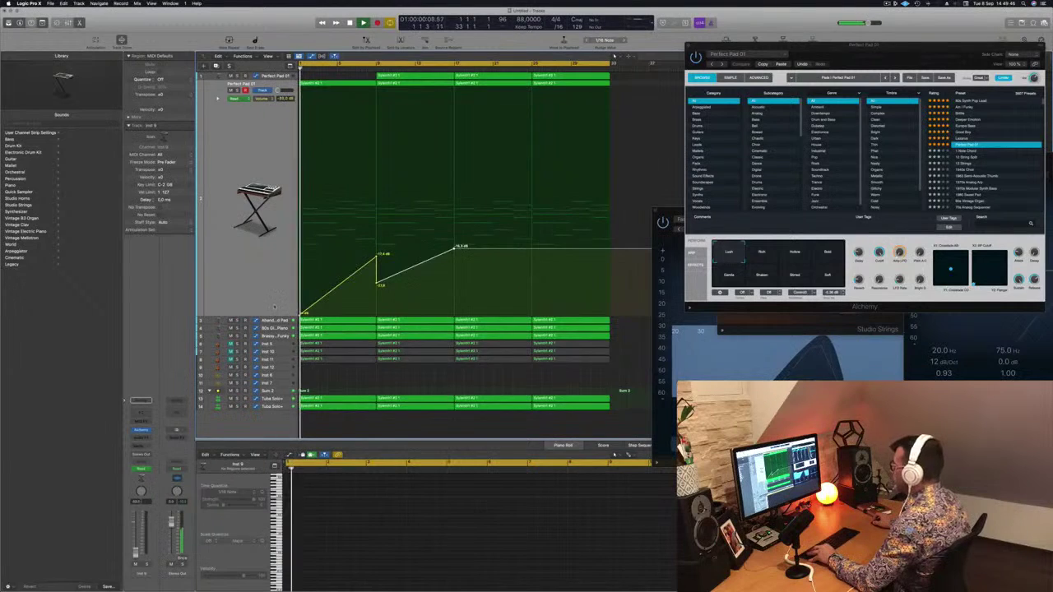
scroll(274, 307, right, 3)
scroll(283, 361, left, 1)
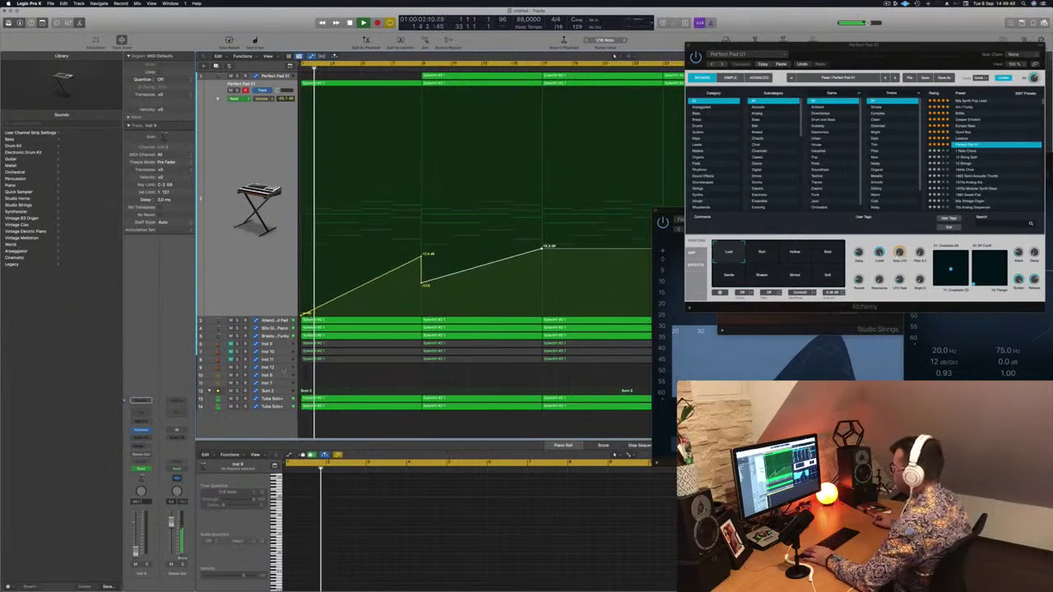
Reshape Sum 2's volume automation so the first eight bars rise gradually to a lower peak and fall to silence at bar 9.
click(281, 390)
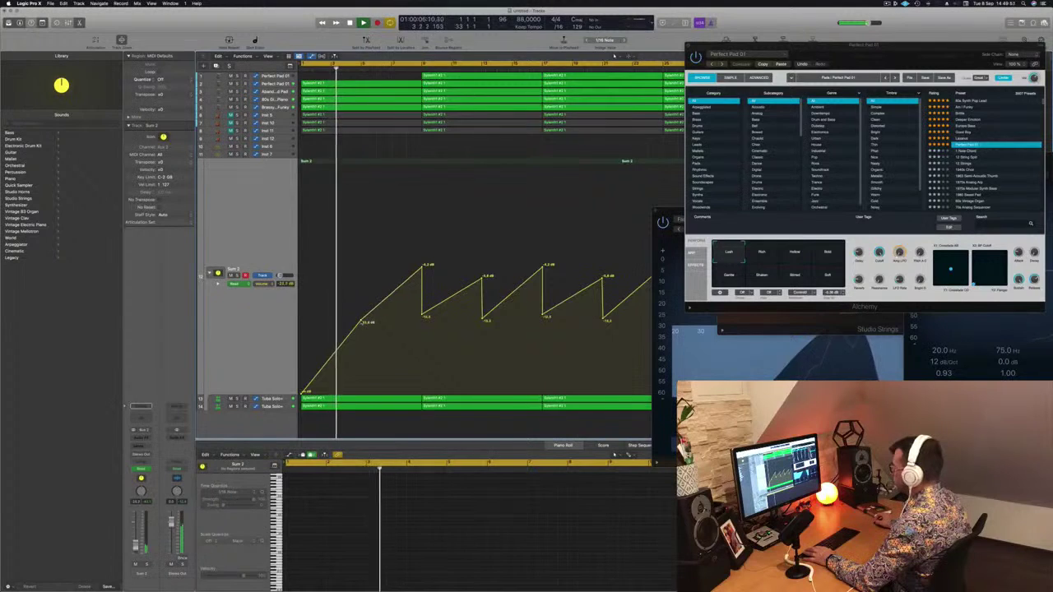
click(361, 322)
drag(422, 269, 422, 393)
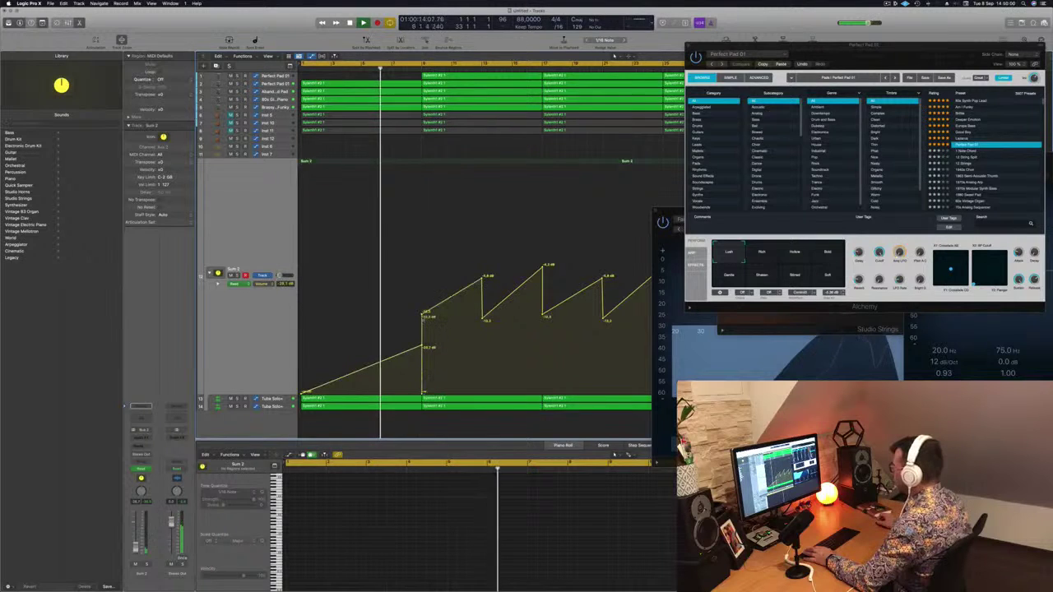
double_click(422, 317)
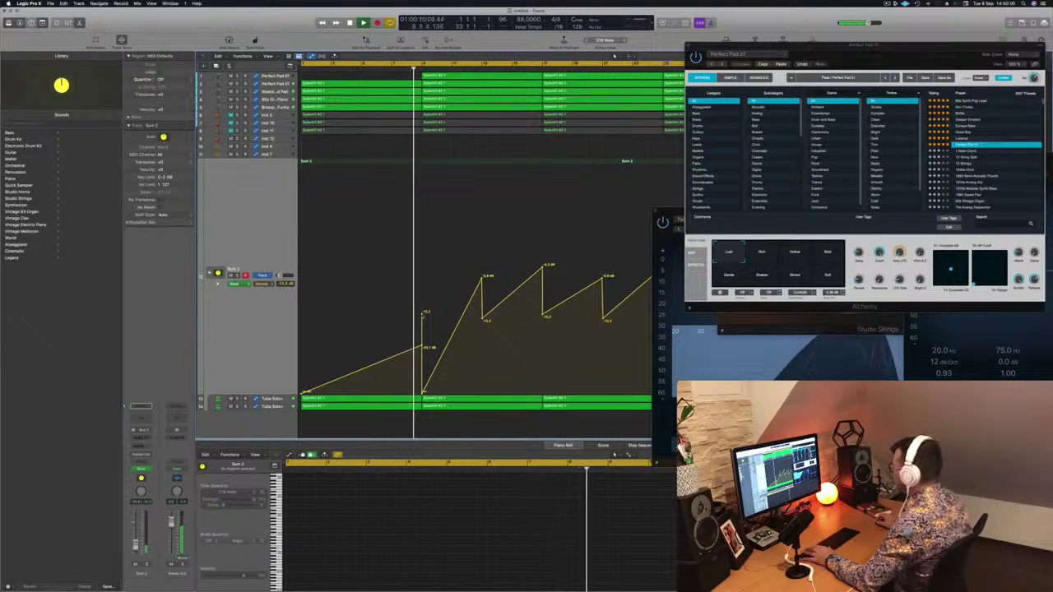
key(space)
mouse_move(422, 391)
mouse_down()
mouse_move(440, 391)
mouse_move(424, 392)
mouse_up()
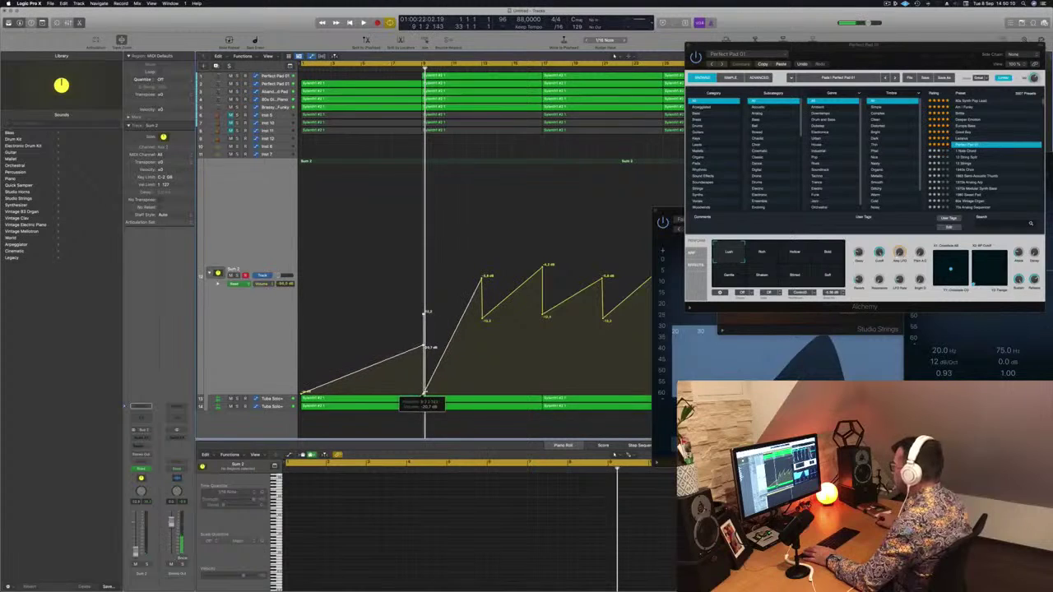
drag(426, 313, 426, 390)
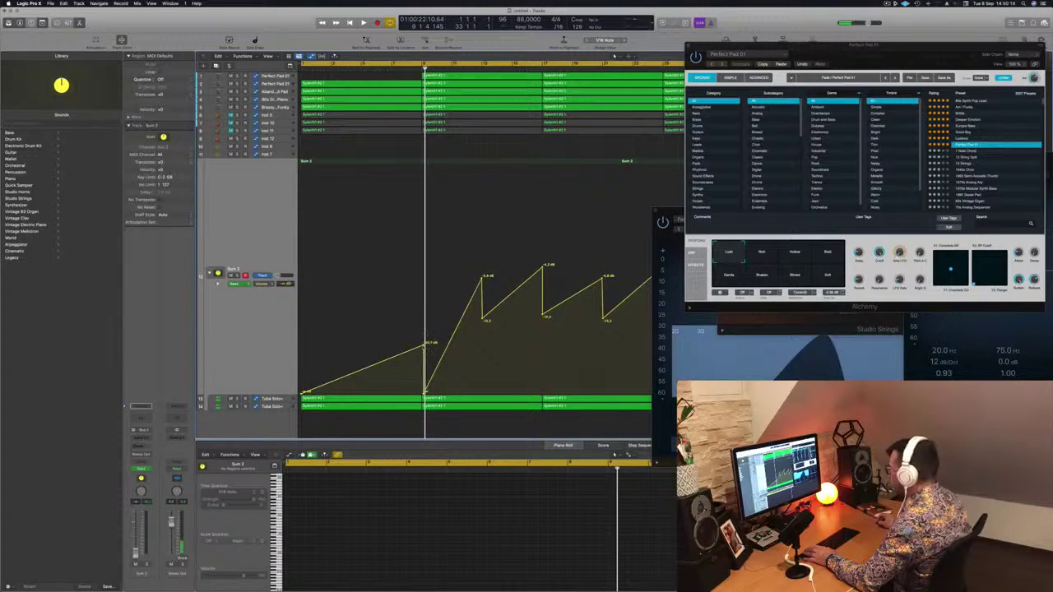
drag(425, 347, 422, 345)
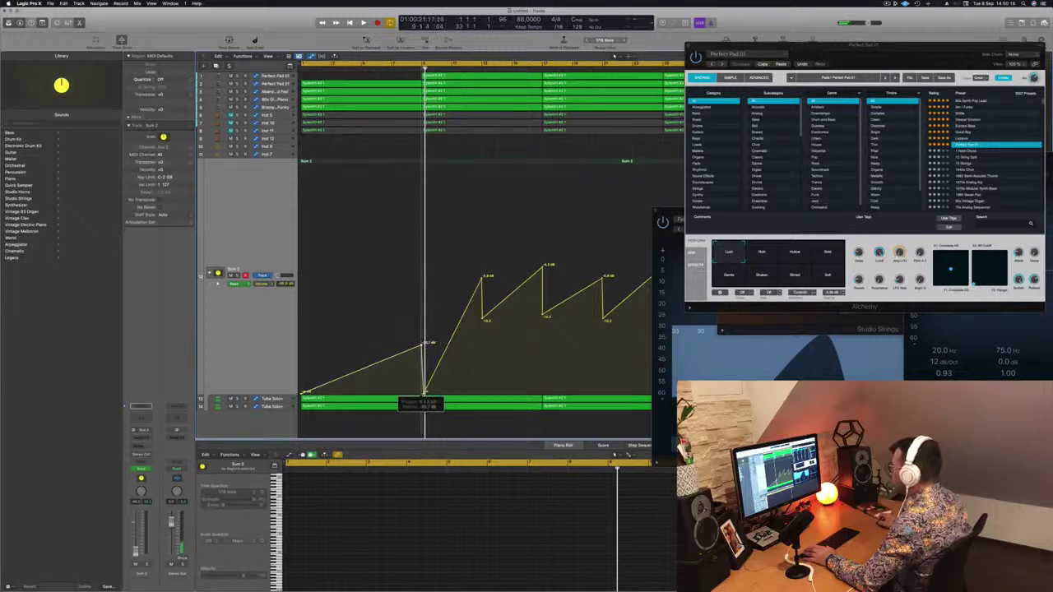
key(space)
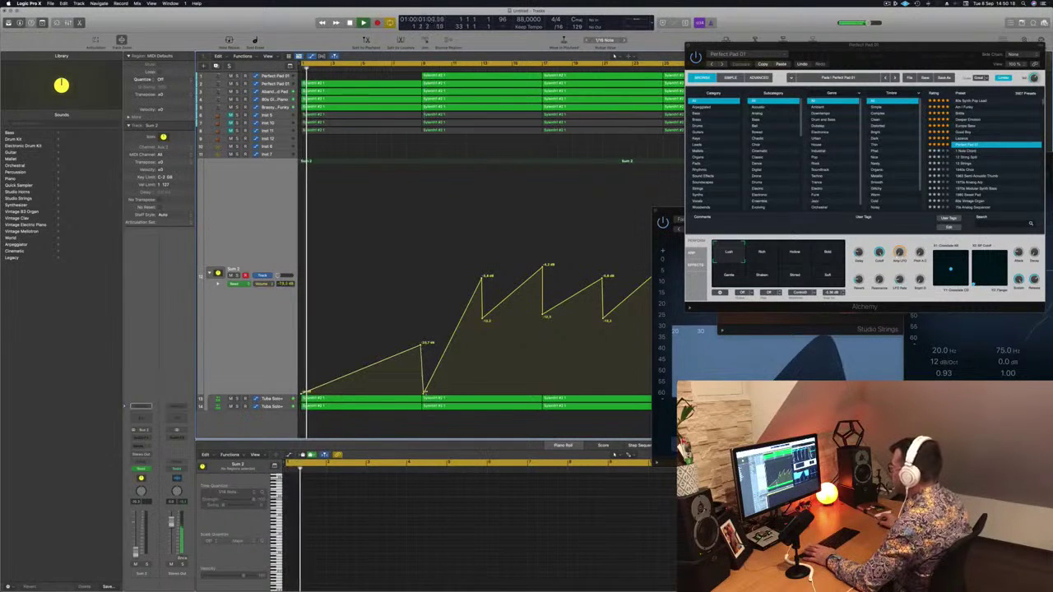
Smooth Sum 2's volume automation into one continuous rise from silence at bar 9 to bar 17, removing the intermediate peak and dip.
double_click(482, 279)
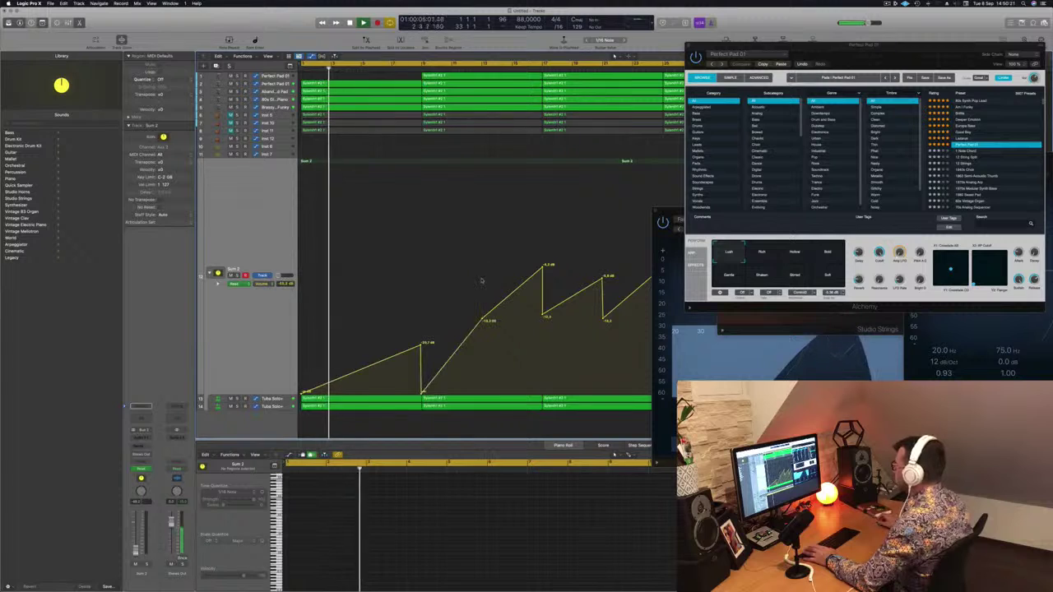
drag(478, 316, 542, 334)
key(super+Left)
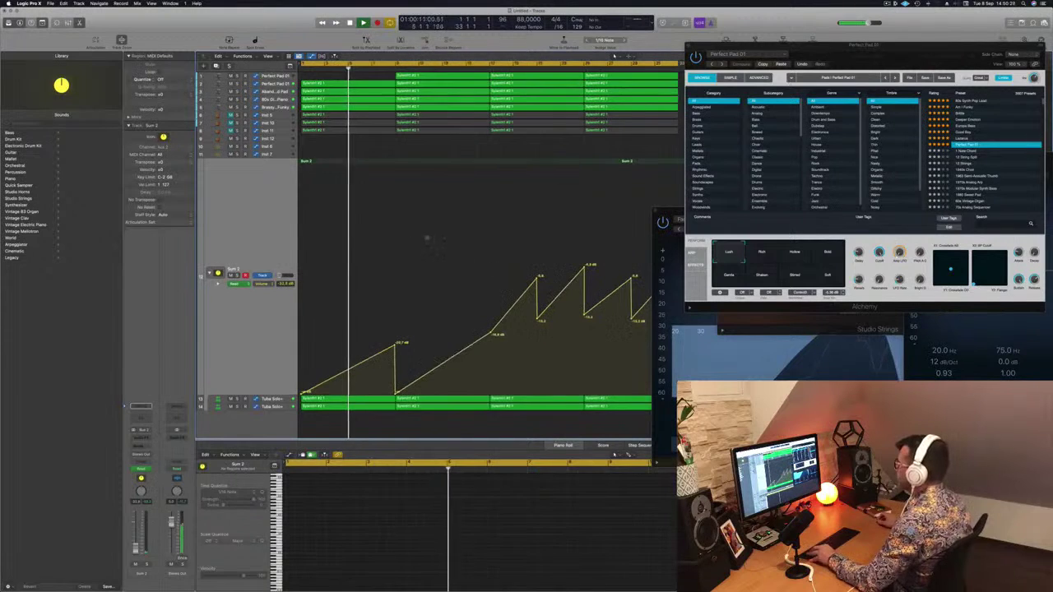
key(Return)
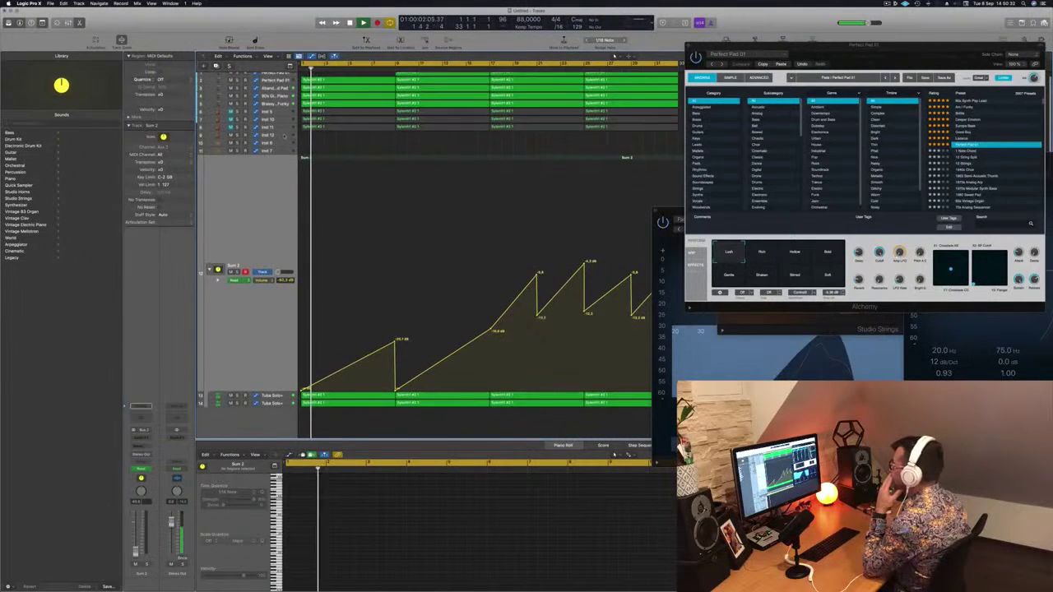
Solo the Brassy and Funky track and the 80s Glossy Electric Piano track in turn, listening to each and restoring the full mix.
click(283, 106)
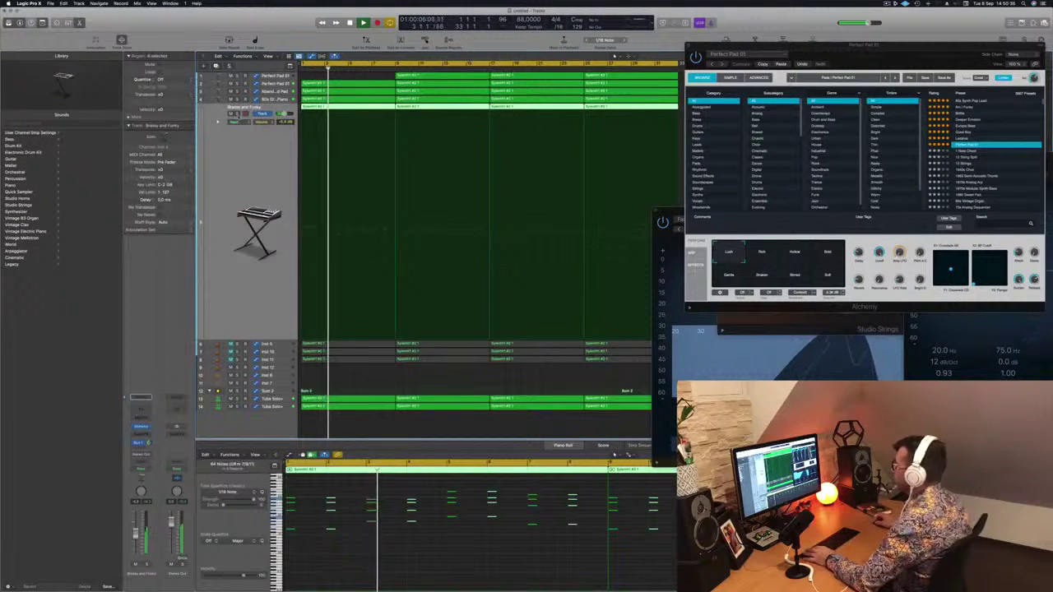
click(238, 114)
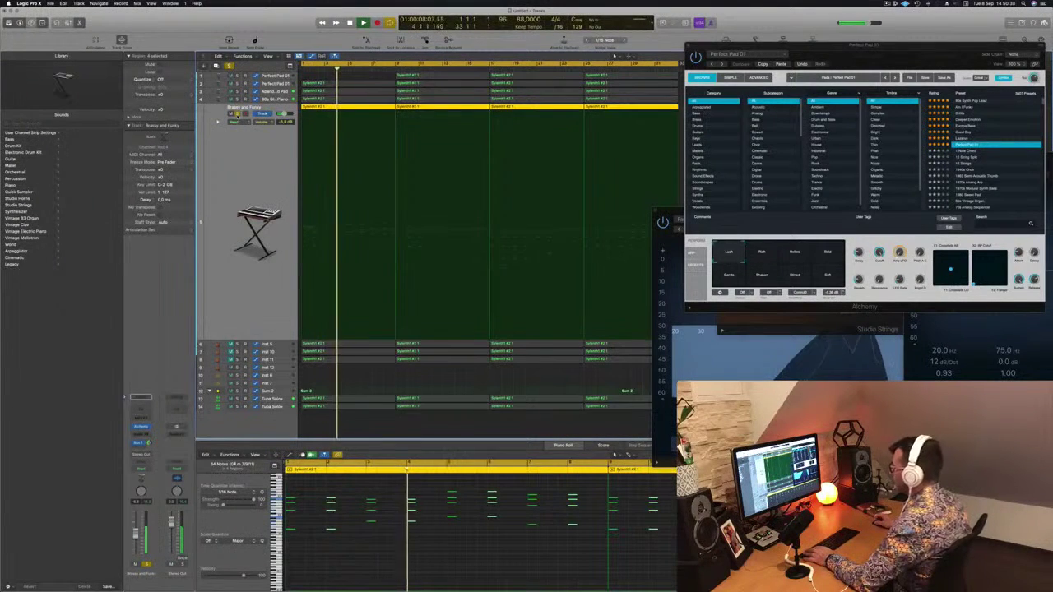
click(238, 115)
key(Return)
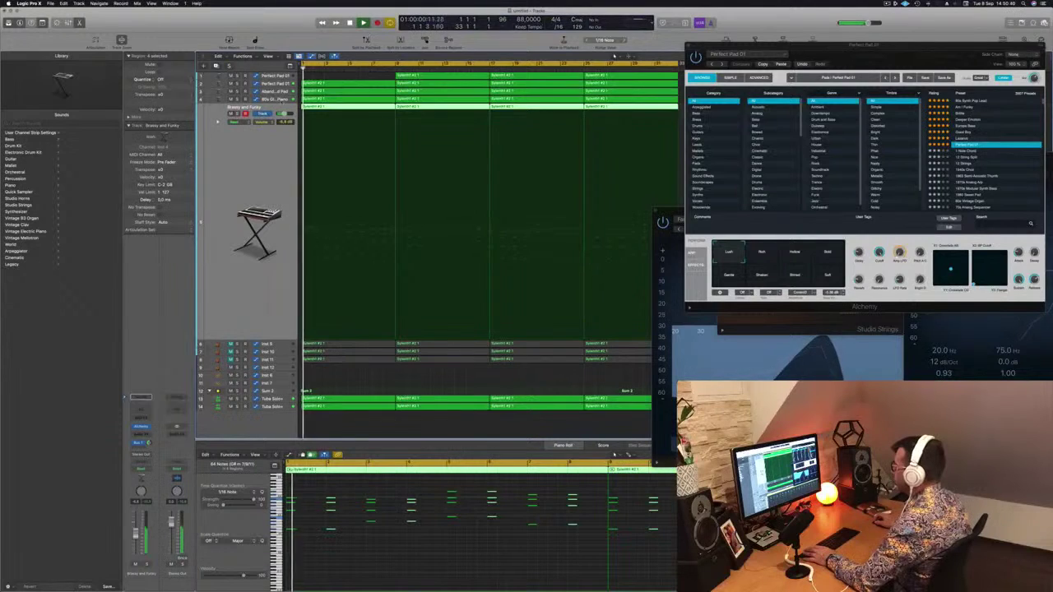
click(281, 99)
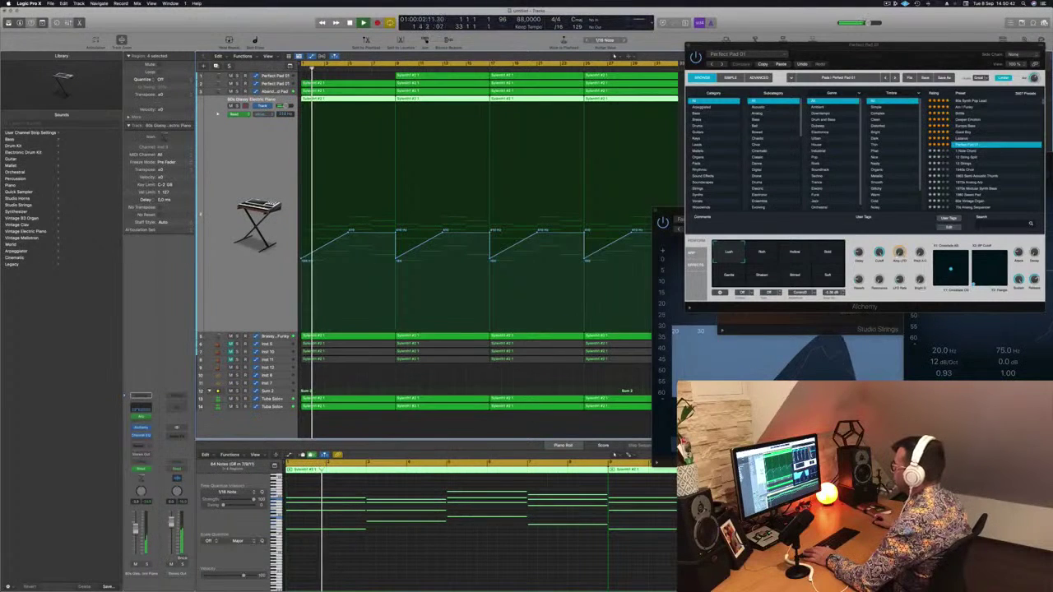
click(238, 105)
click(238, 105)
key(Return)
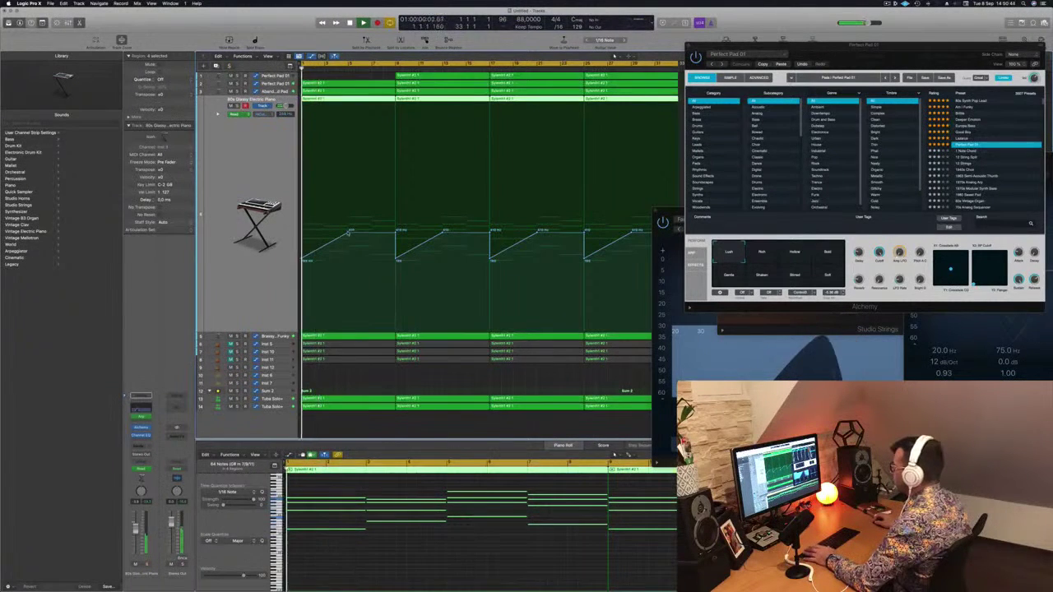
Reshape the 80s Glossy Electric Piano's filter frequency automation to start lower at bar 1 and rise without a drop until bar 13.
click(365, 272)
drag(302, 262, 302, 281)
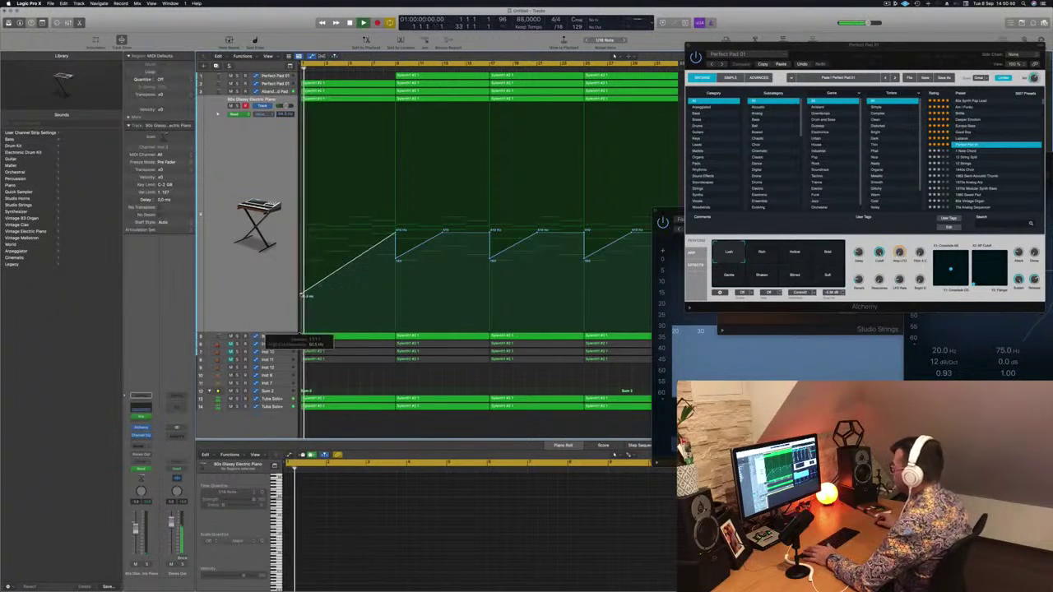
double_click(395, 232)
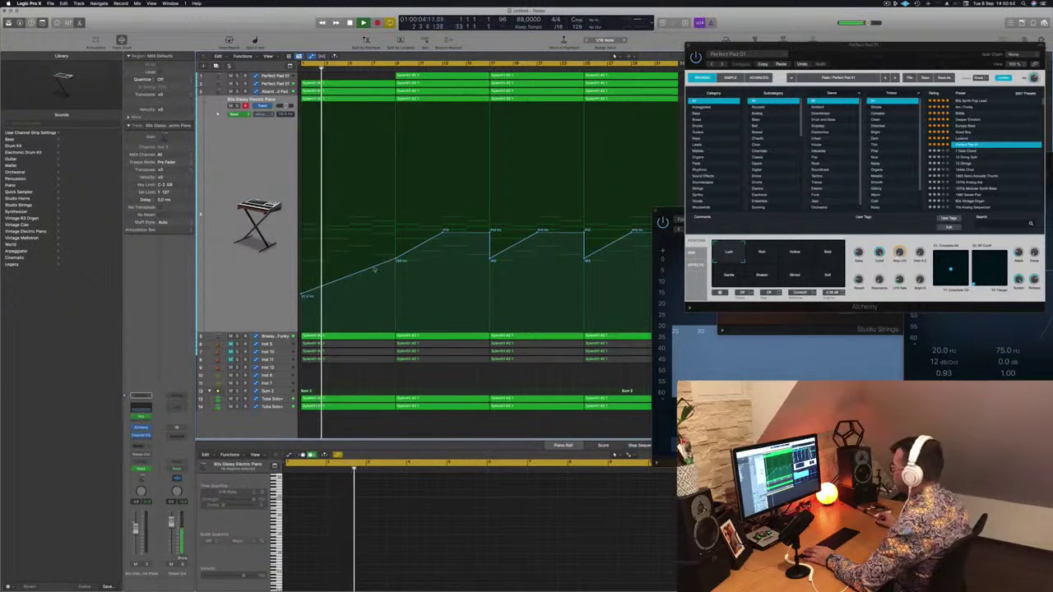
Review the second Perfect Pad 01 track's volume automation and listen to the Abandoned Pad track.
click(267, 83)
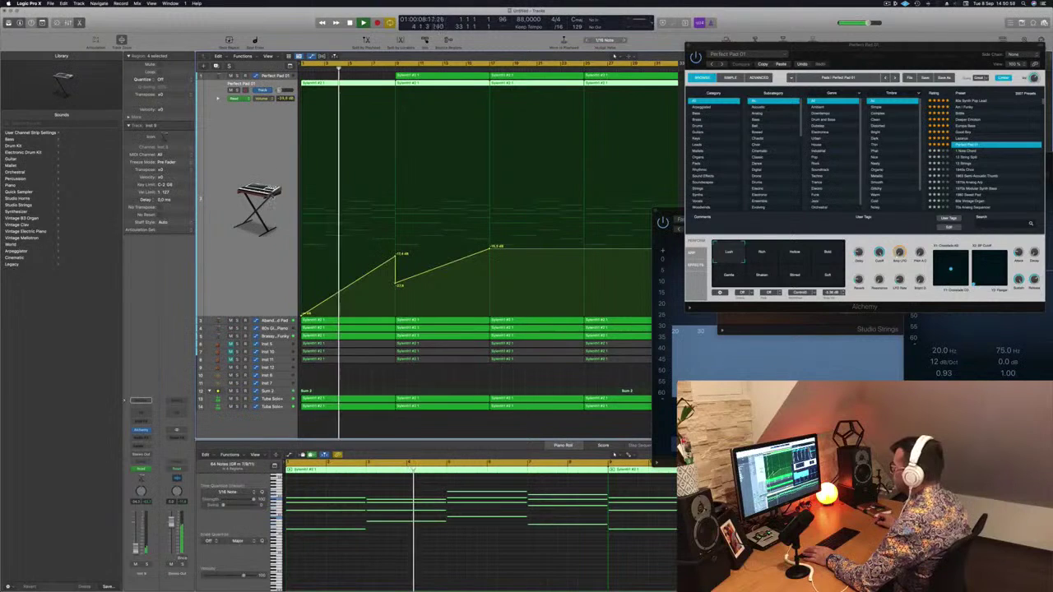
key(Down)
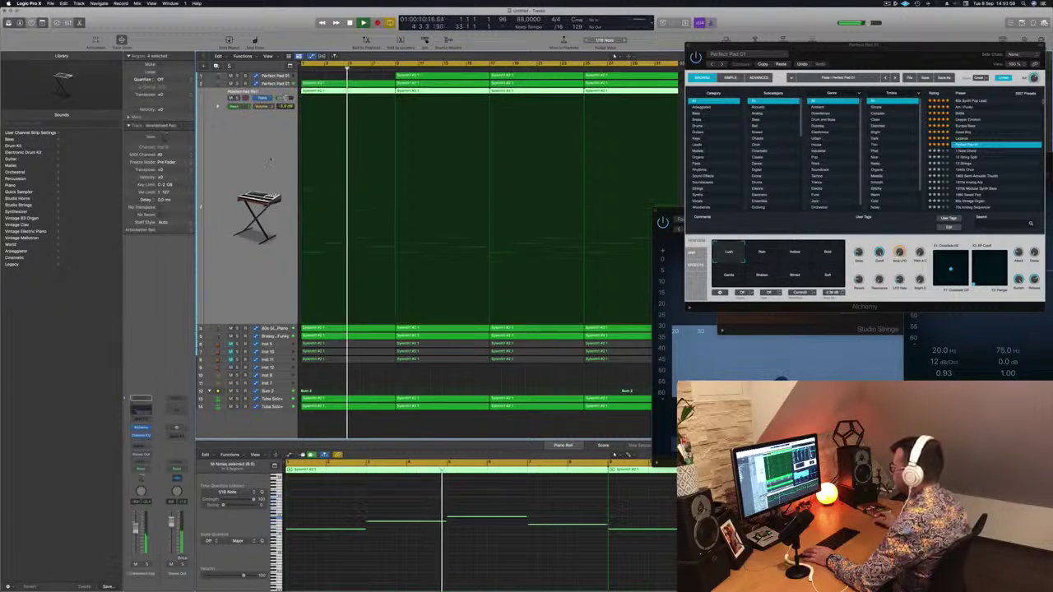
key(ctrl+s)
key(ctrl+s)
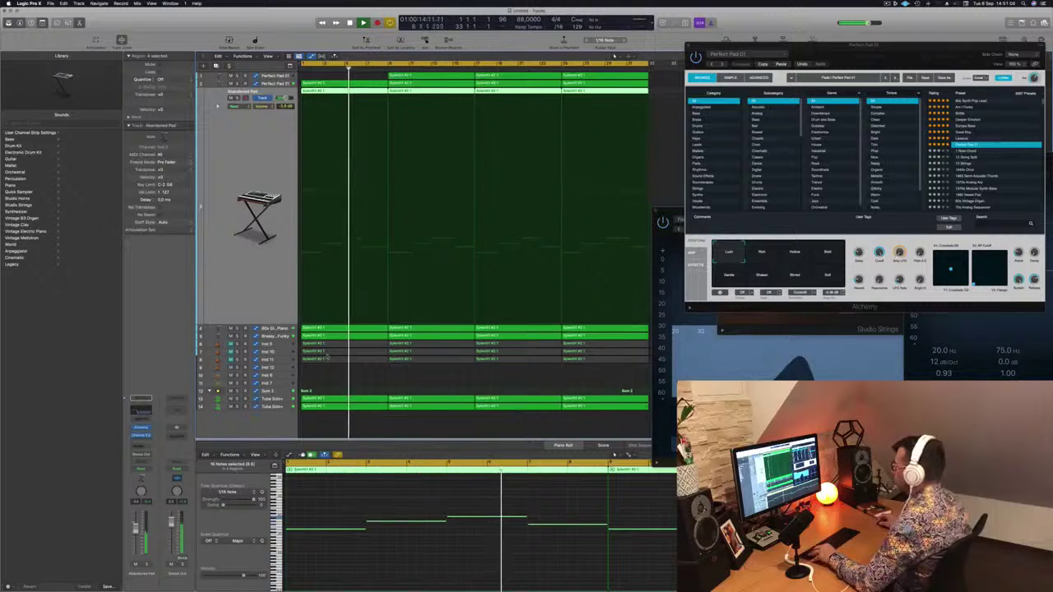
Delete the first two eight-bar regions from each of the three muted Inst tracks below Brassy and Funky.
key(super+Left)
drag(324, 376, 337, 349)
key(Delete)
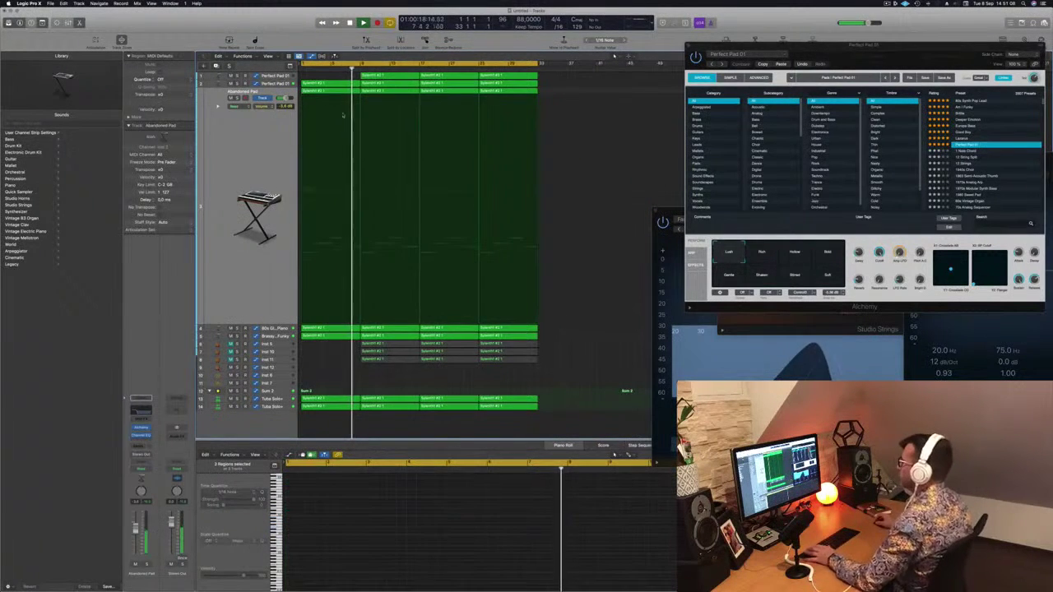
drag(390, 362, 395, 350)
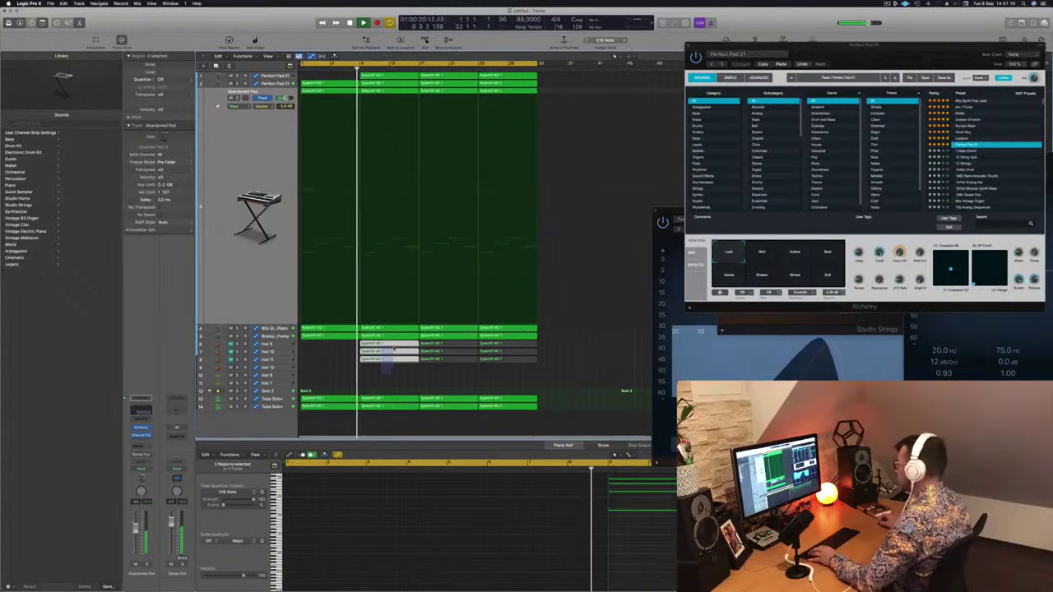
key(Delete)
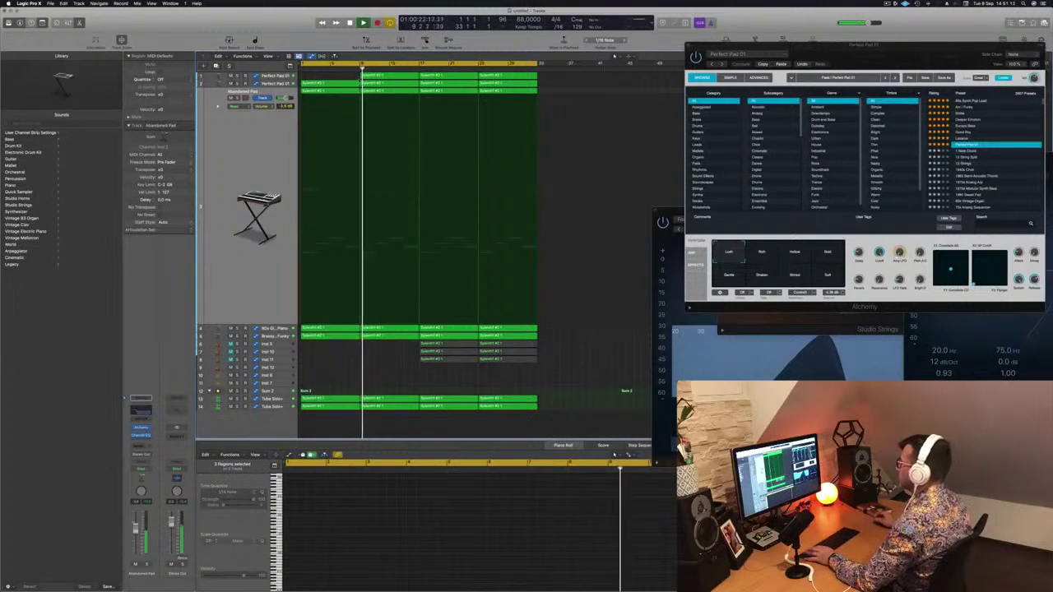
Duplicate the first Perfect Pad 01 track and try out notes on the copy with Musical Typing.
click(278, 75)
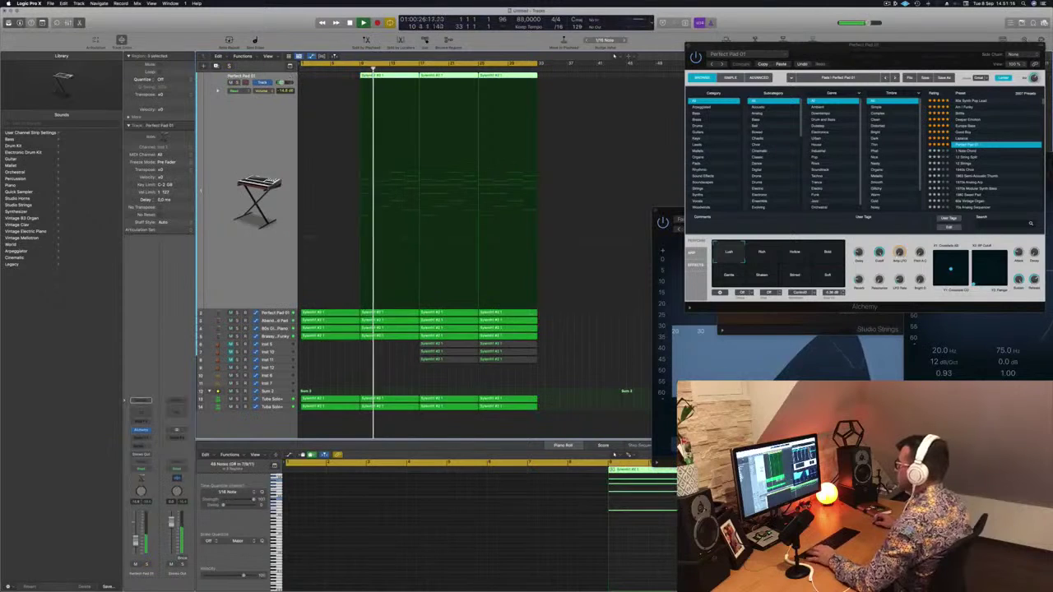
key(super+d)
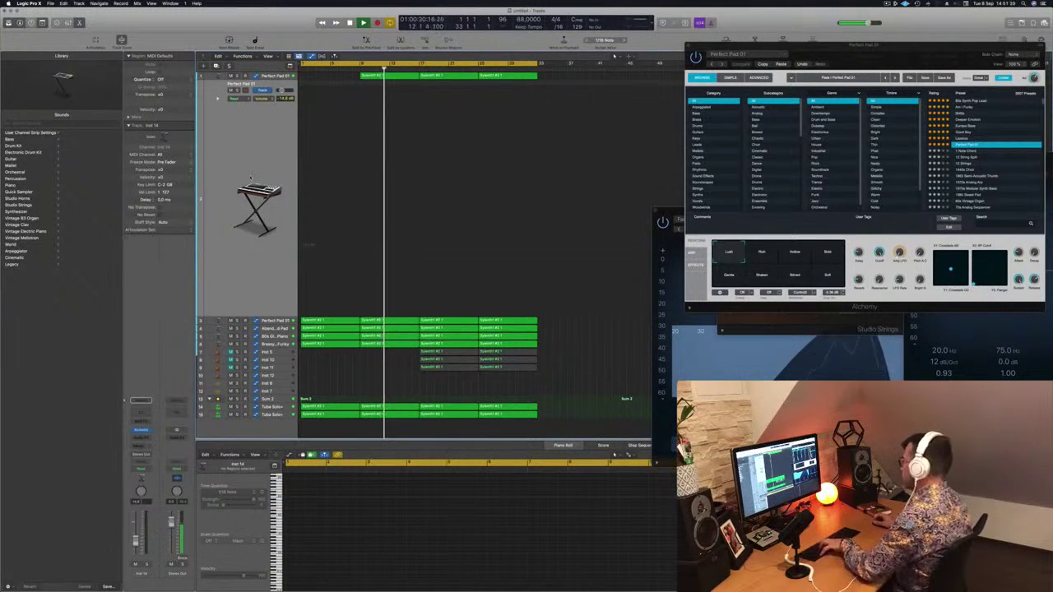
key(super+k)
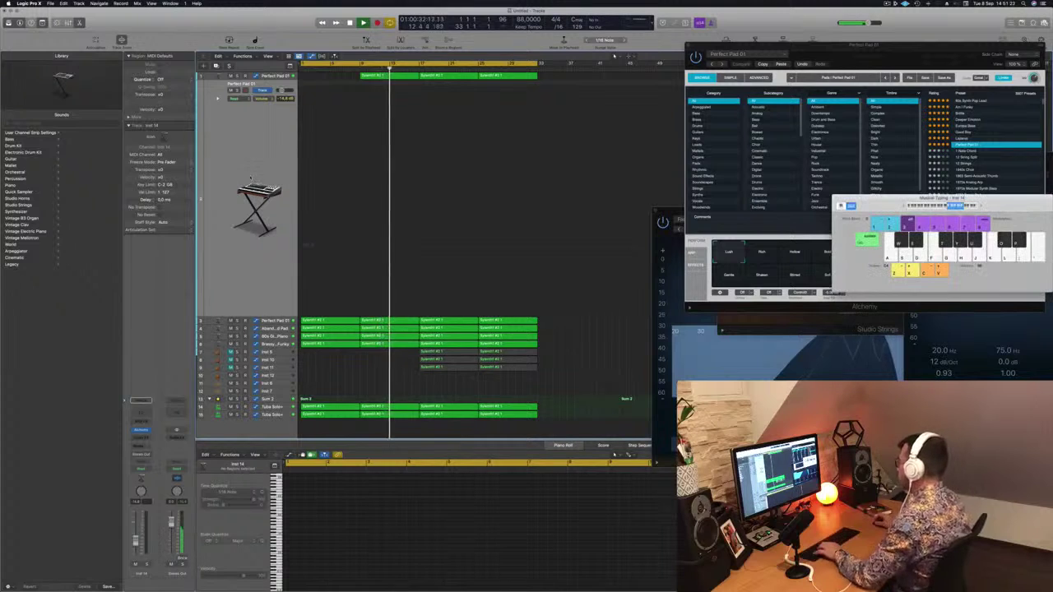
drag(994, 198, 874, 206)
key(f)
key(g)
key(d)
key(f)
key(g)
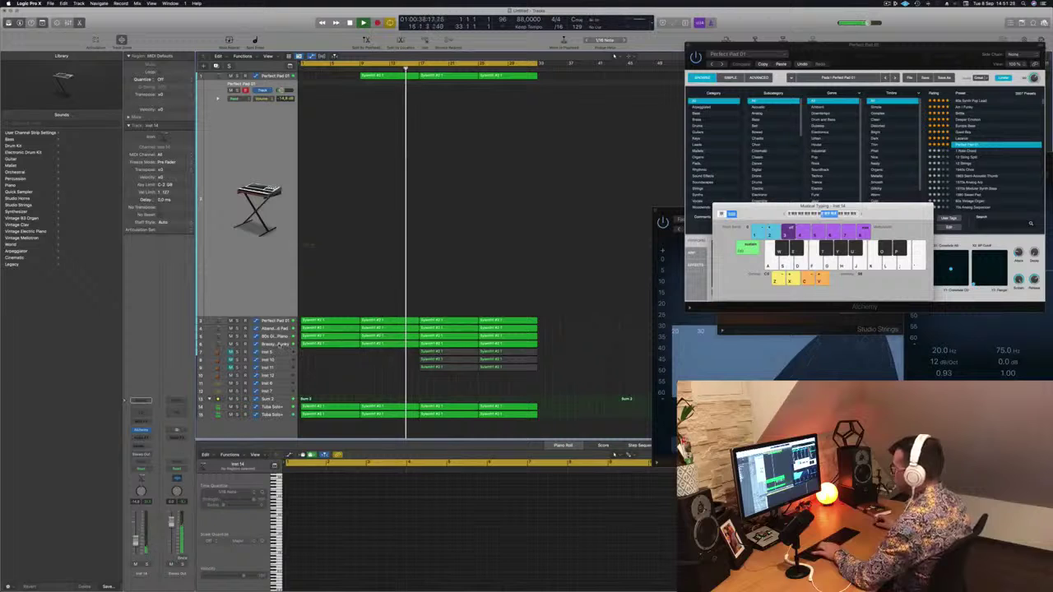
Duplicate the Brassy and Funky track and audition a few notes on the empty copy.
click(280, 347)
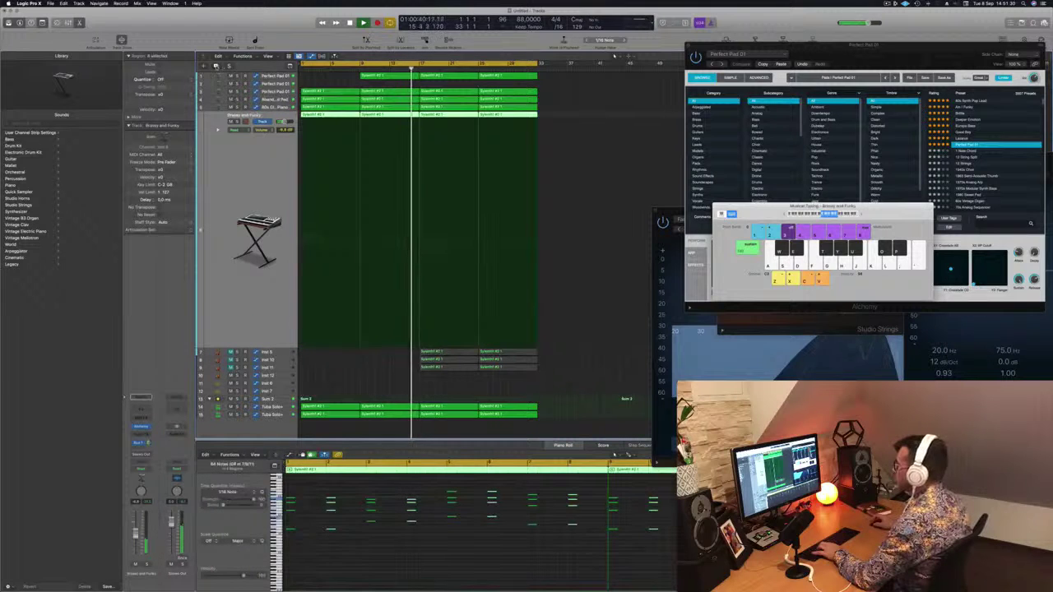
key(Down)
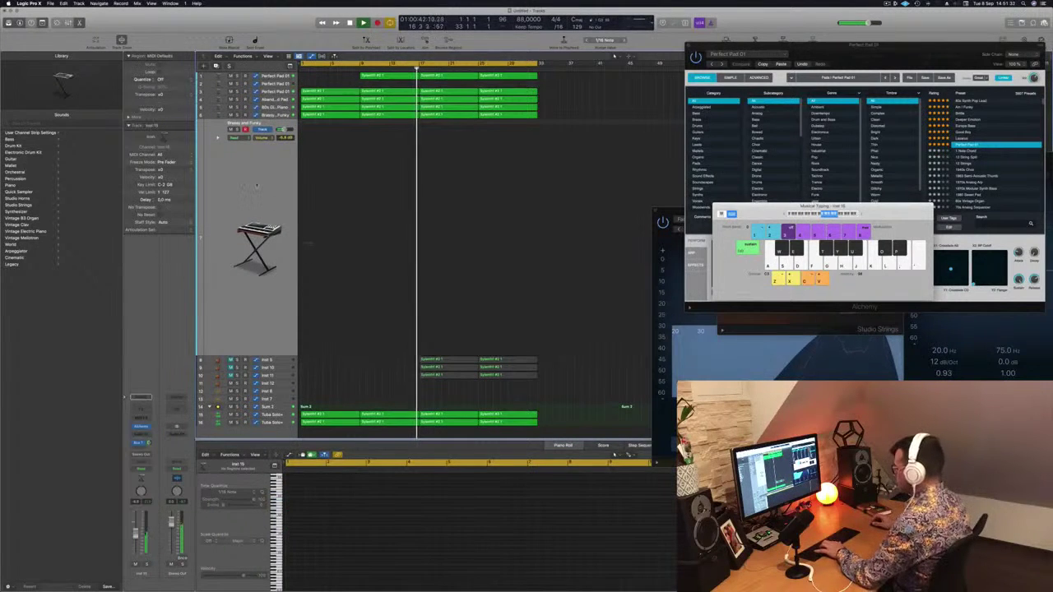
key(l)
key(k)
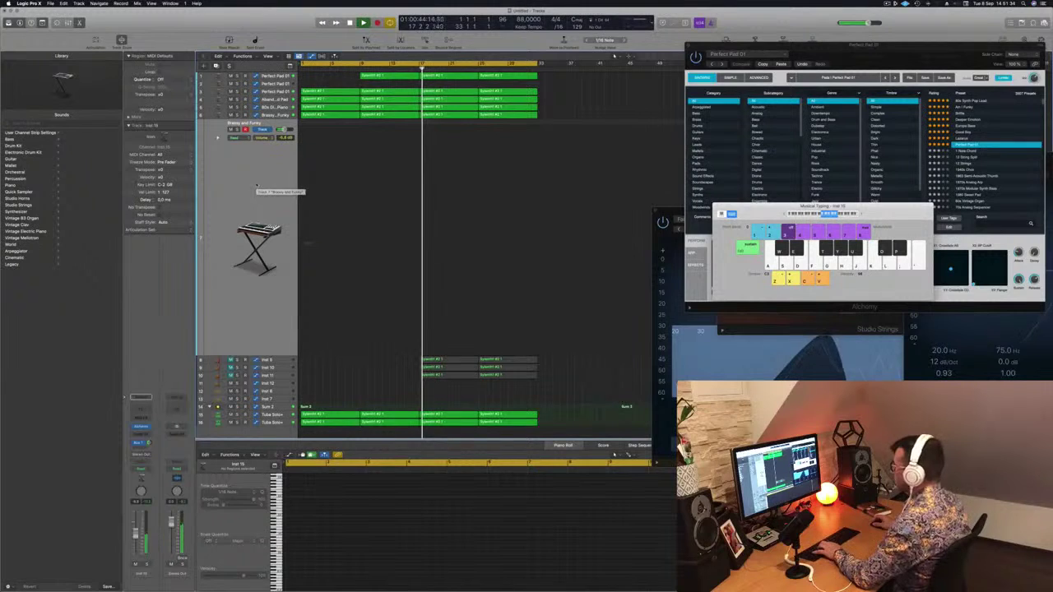
Examine the notes of the first Brassy and Funky region while the arrangement plays, and clear the selection.
click(328, 115)
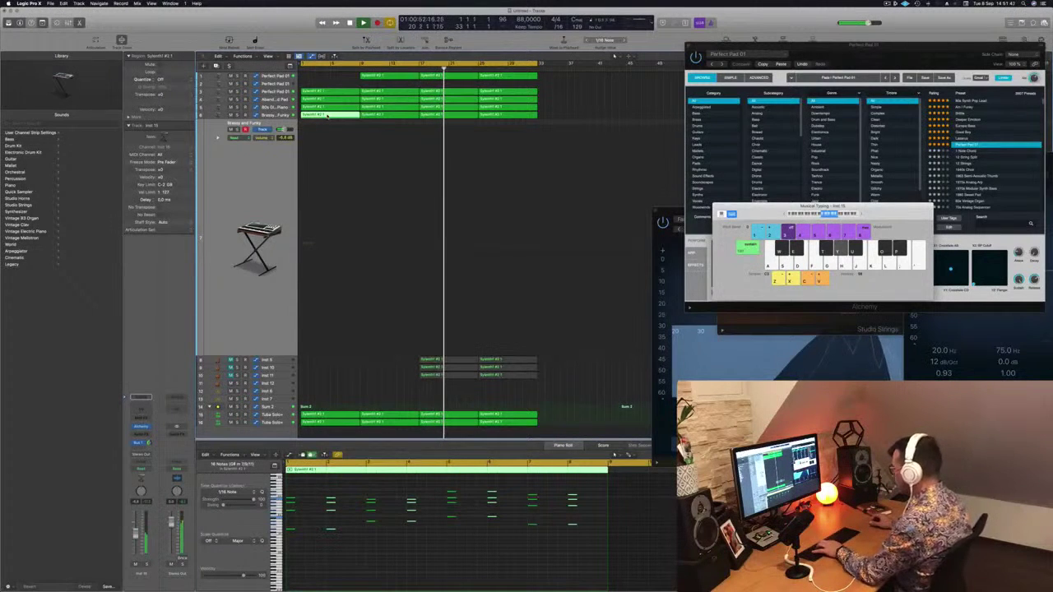
key(i)
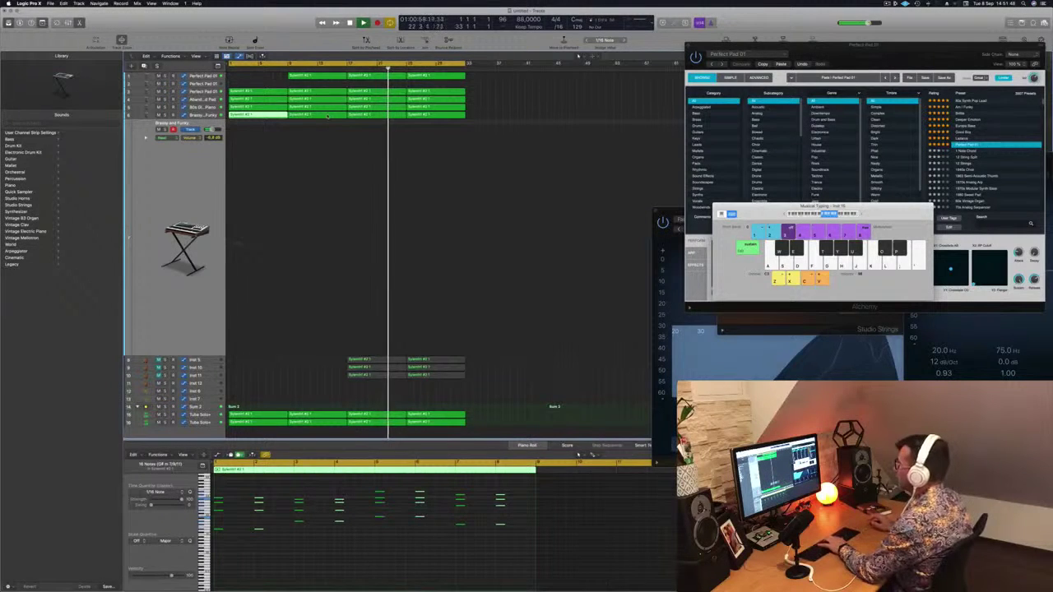
click(236, 243)
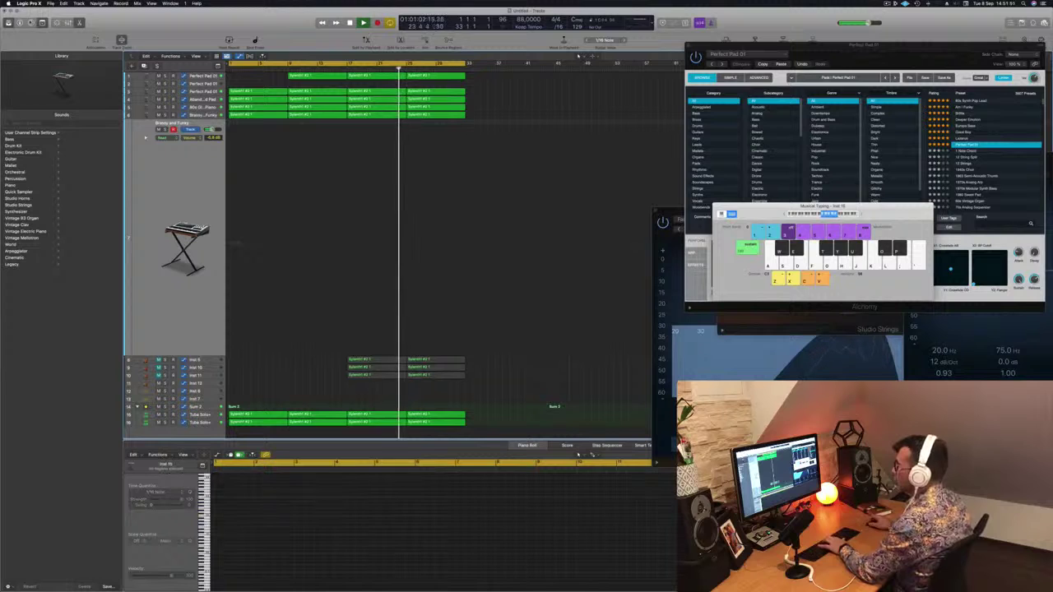
key(i)
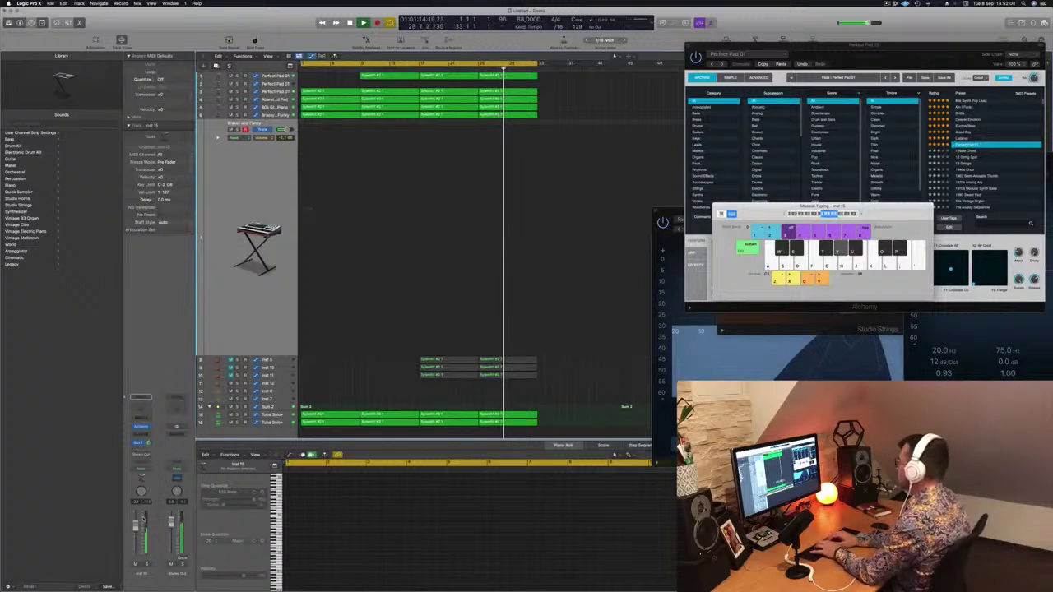
Record a short trial phrase on the duplicated Brassy and Funky track around bars 28 to 30.
key(r)
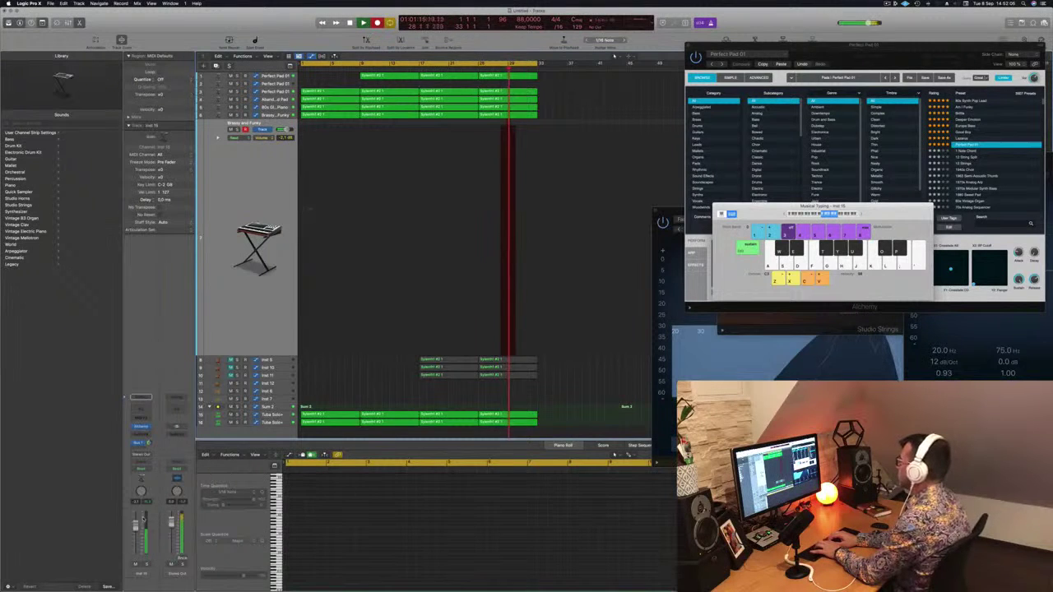
key(o)
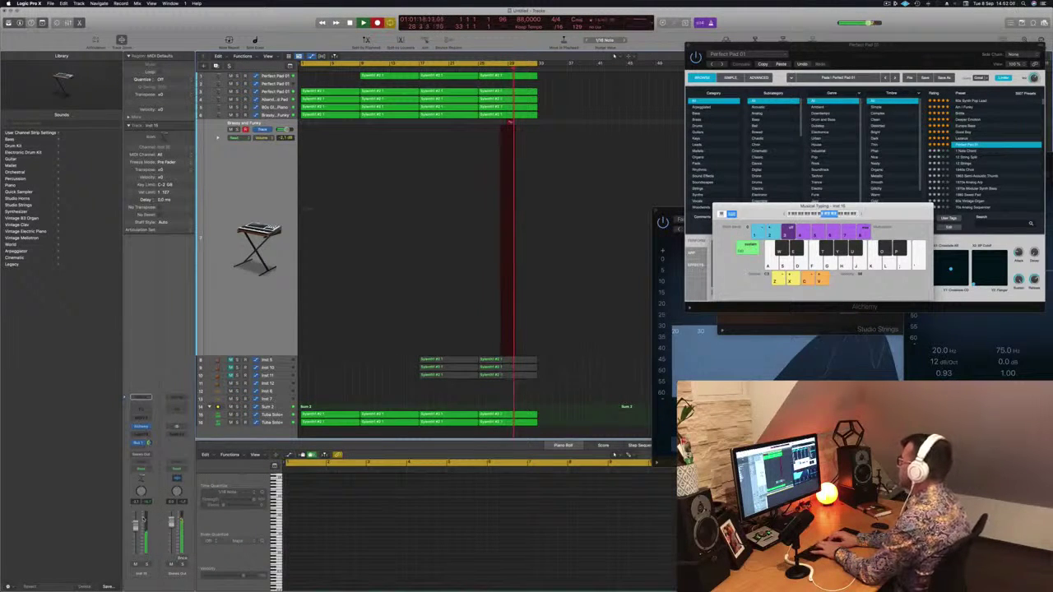
key(space)
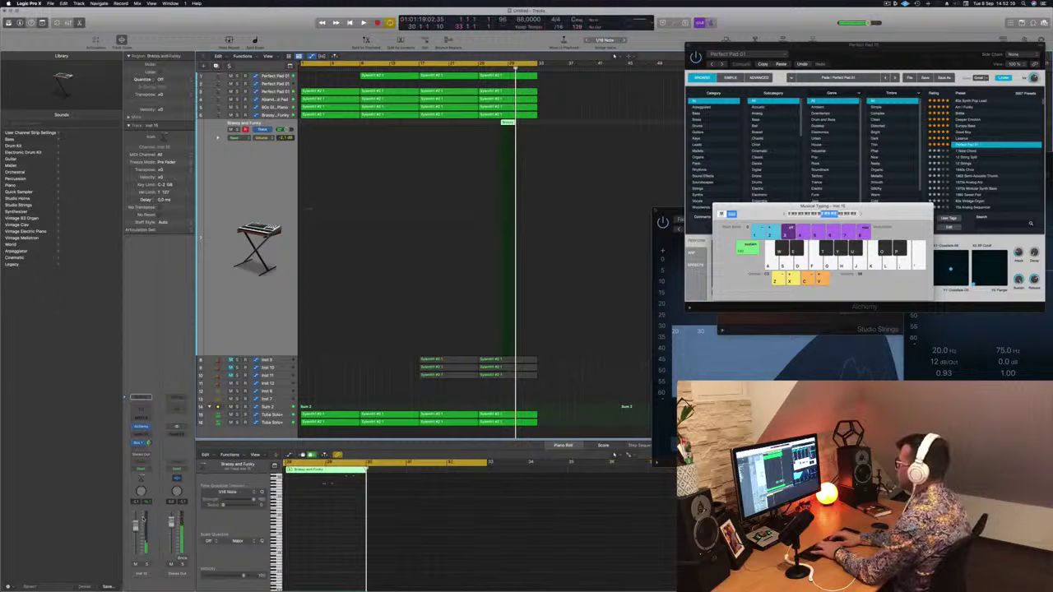
Restart playback from bar 1 and try to record a melody on the duplicated Brassy and Funky track.
key(Return)
key(space)
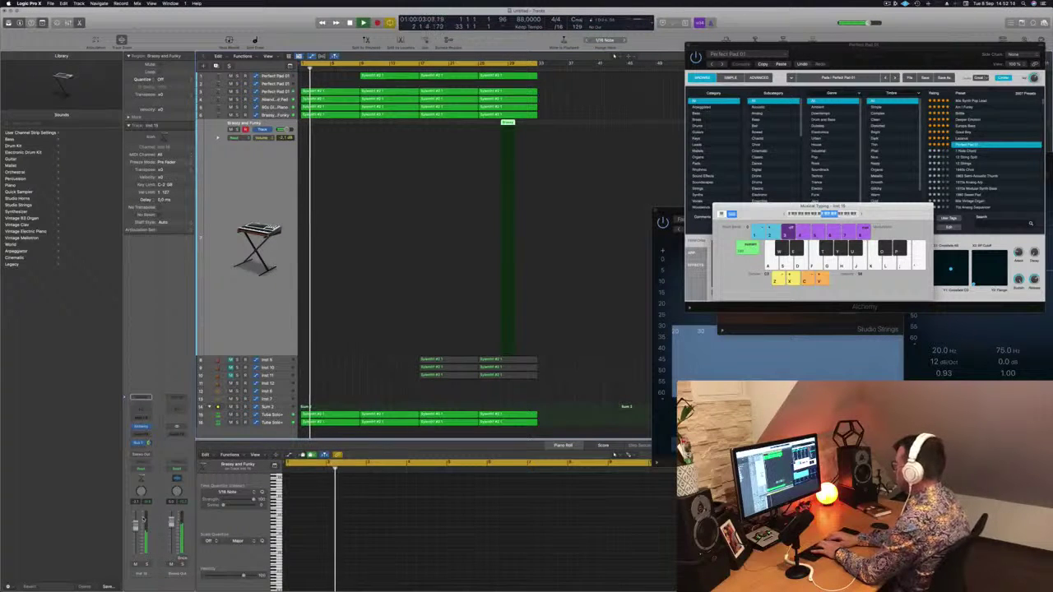
key(i)
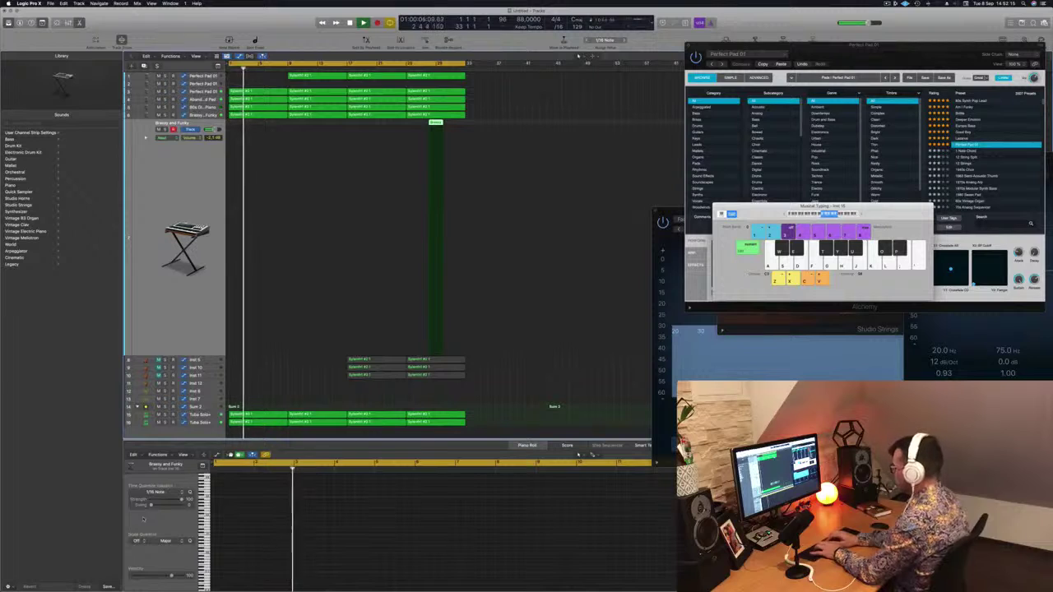
key(r)
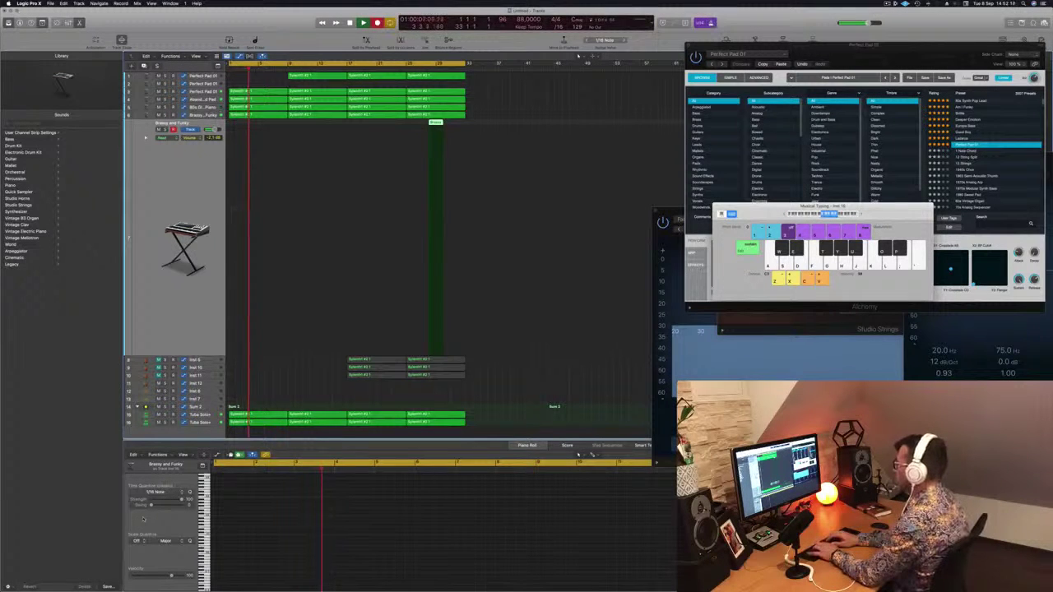
key(space)
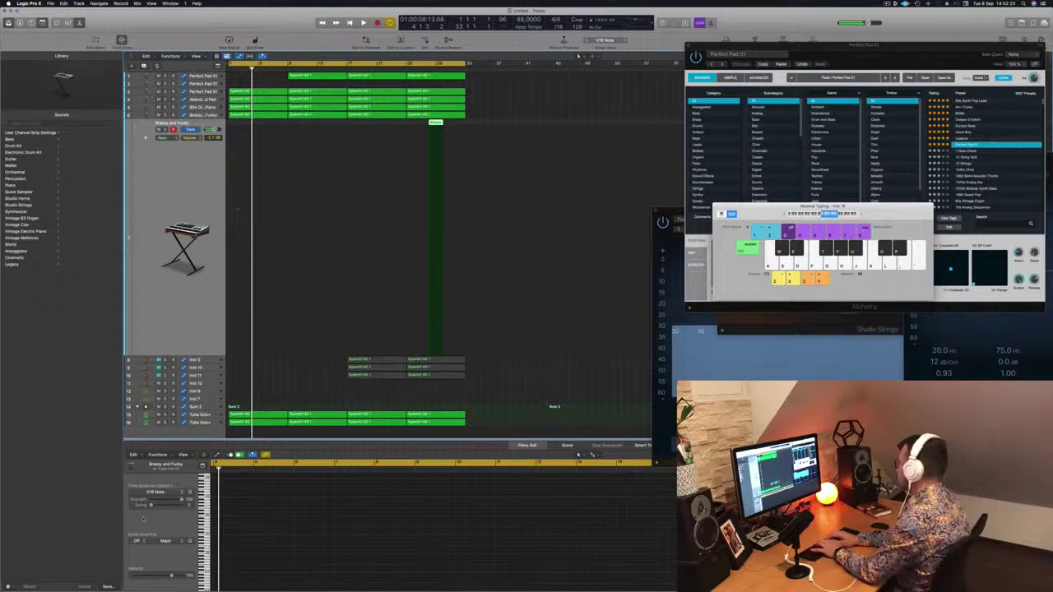
Raise the duplicated Brassy and Funky track's volume and rehearse a melody on it over the playing arrangement.
key(space)
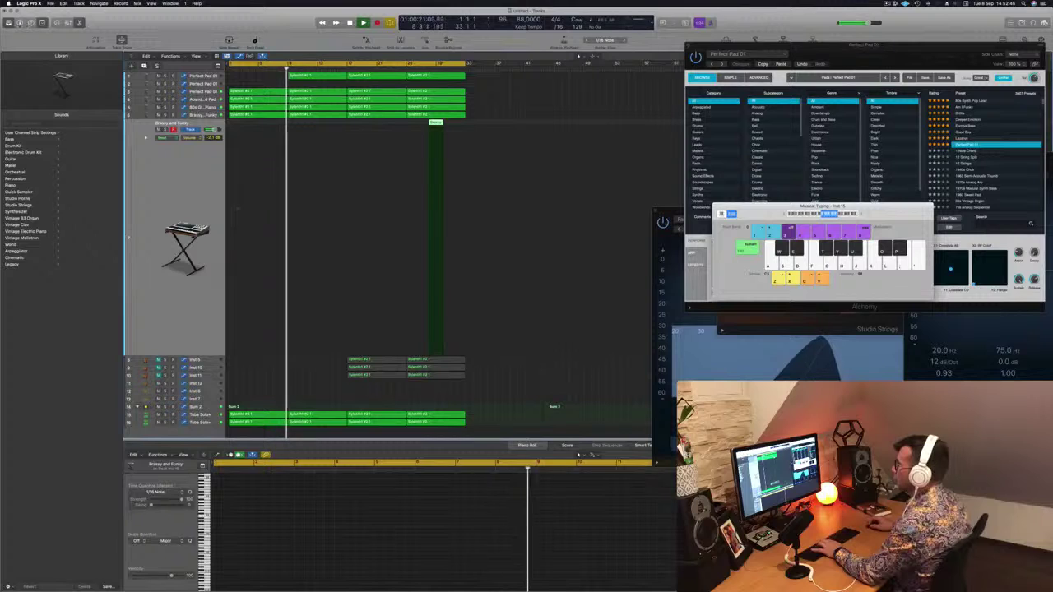
key(i)
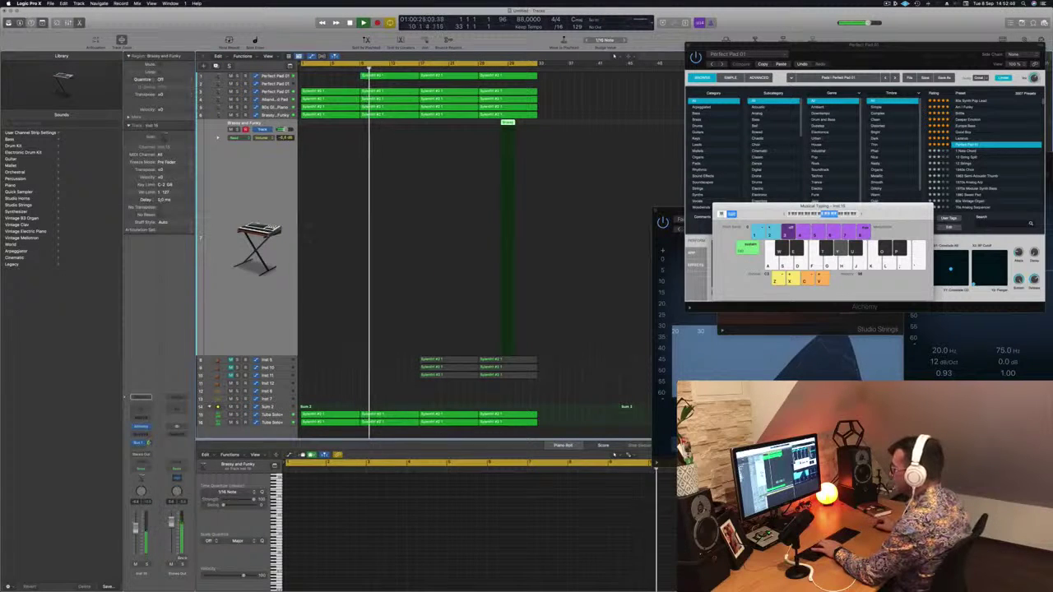
drag(136, 522, 137, 520)
key(y)
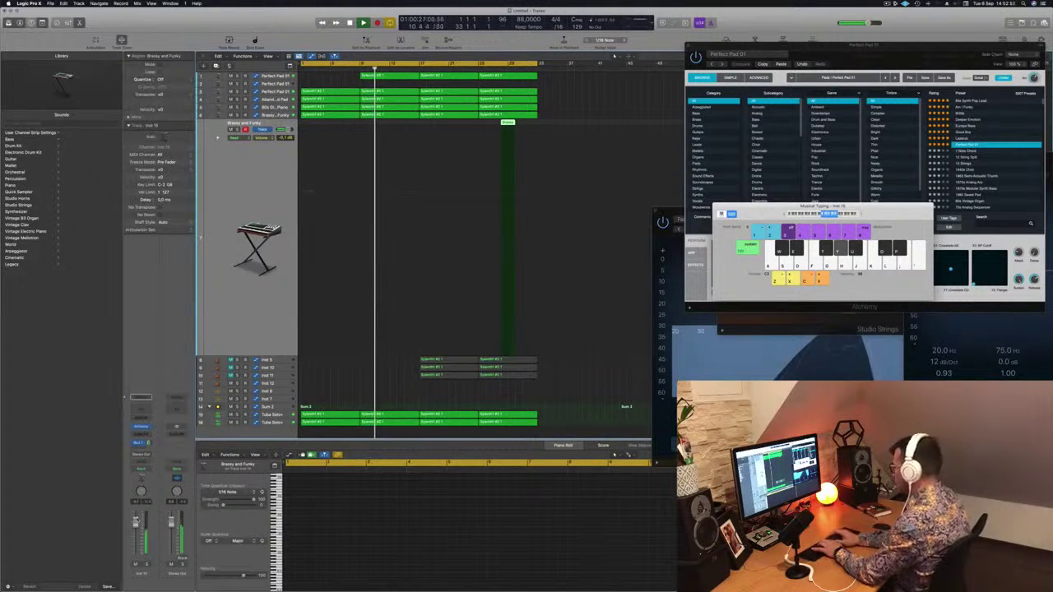
key(u)
key(t)
key(p)
key(u)
key(u)
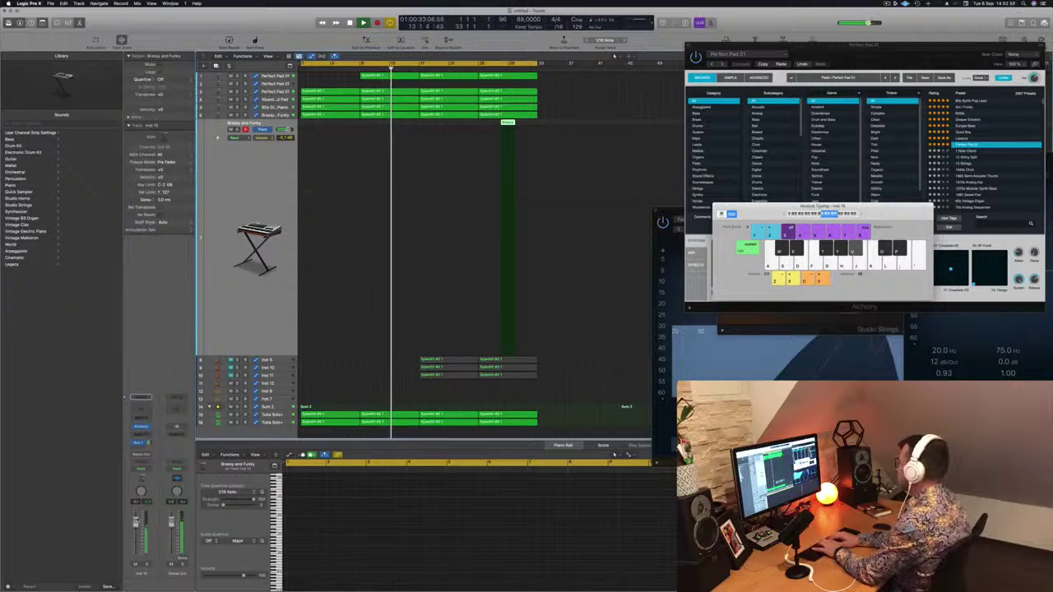
key(t)
key(y)
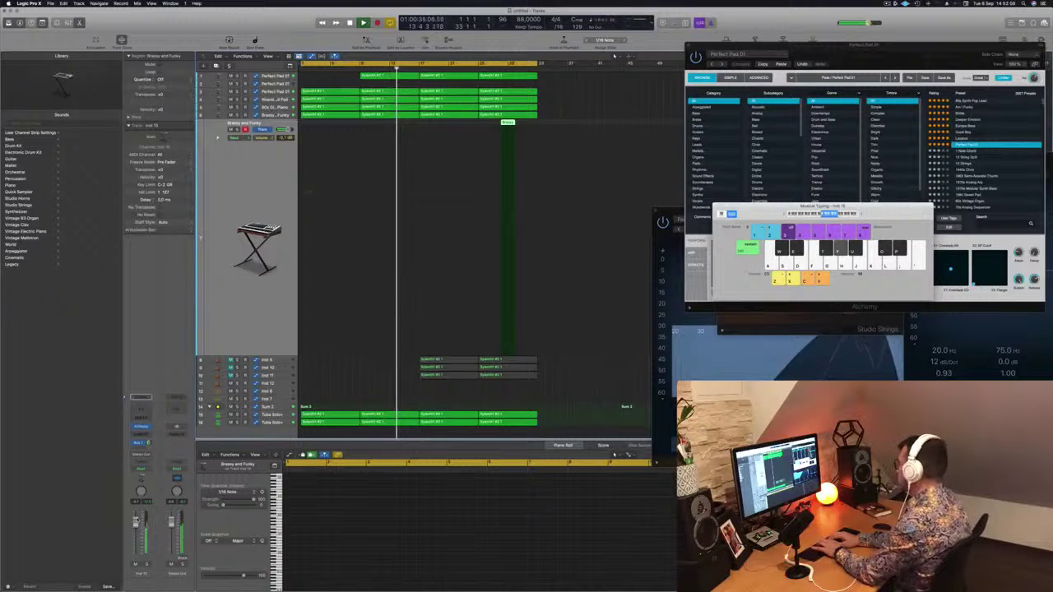
key(t)
key(y)
key(t)
key(y)
key(u)
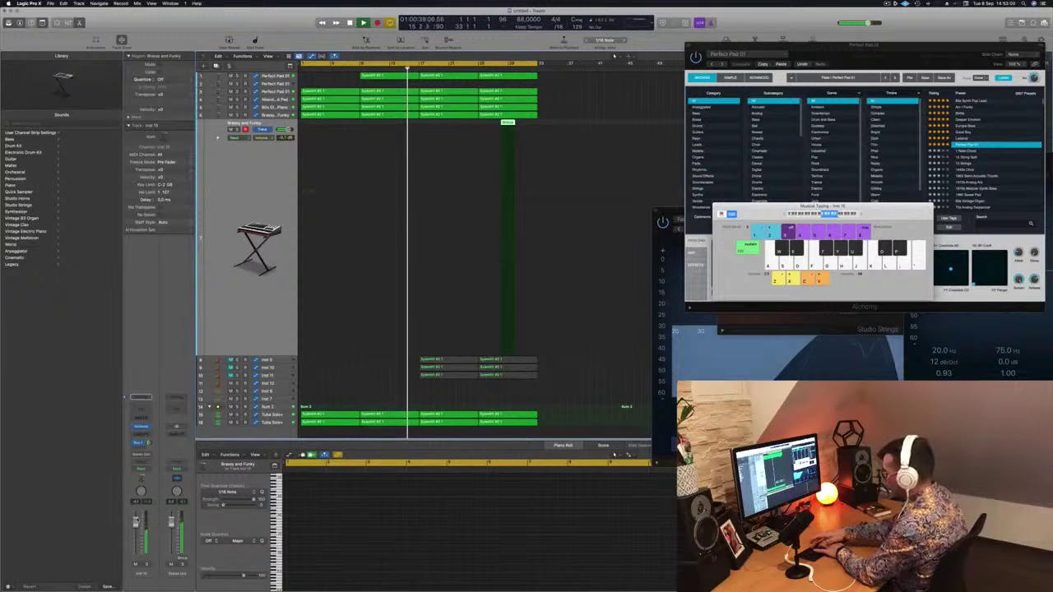
Record a melody take from about bar 17 on the duplicated Brassy and Funky track, and delete the recorded regions.
key(r)
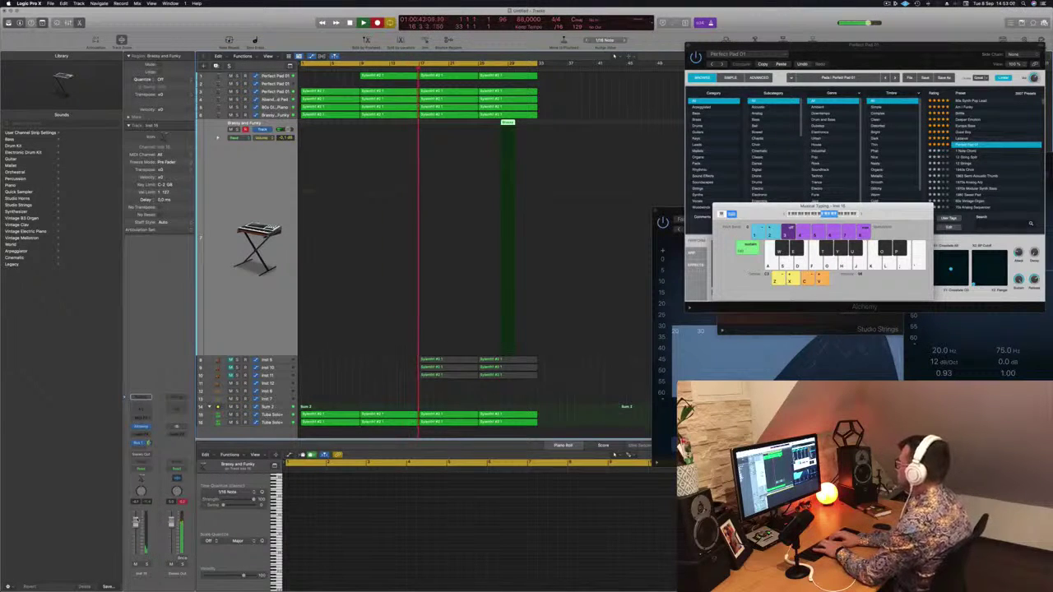
key(u)
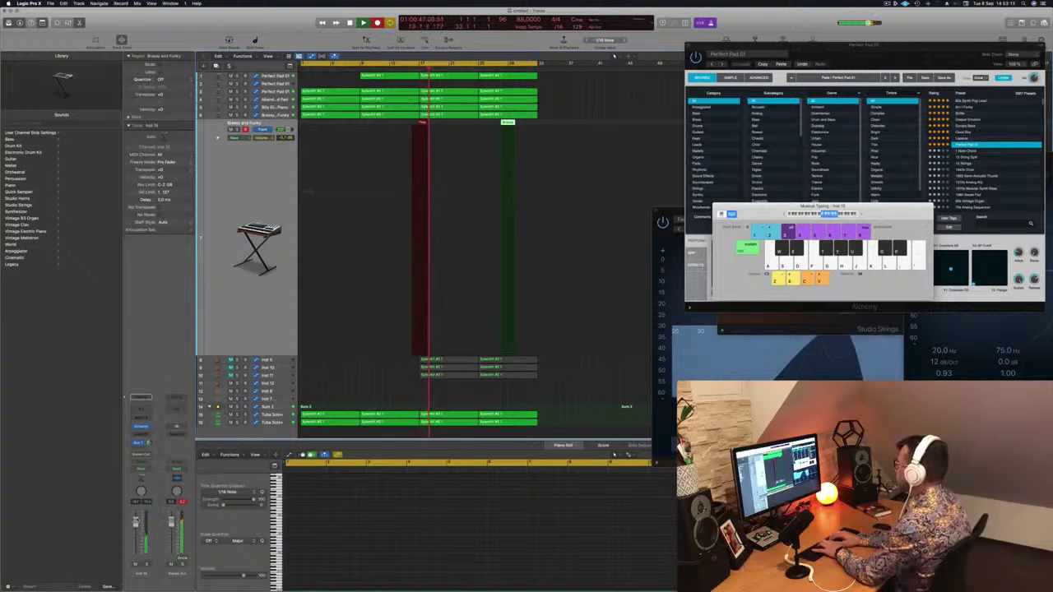
key(u)
key(t)
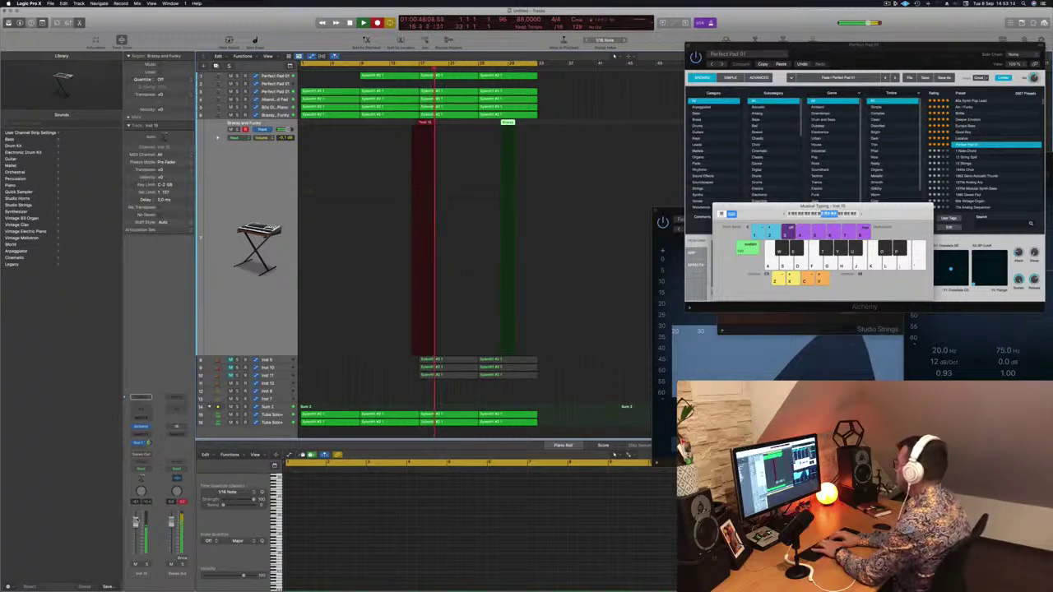
key(t)
key(y)
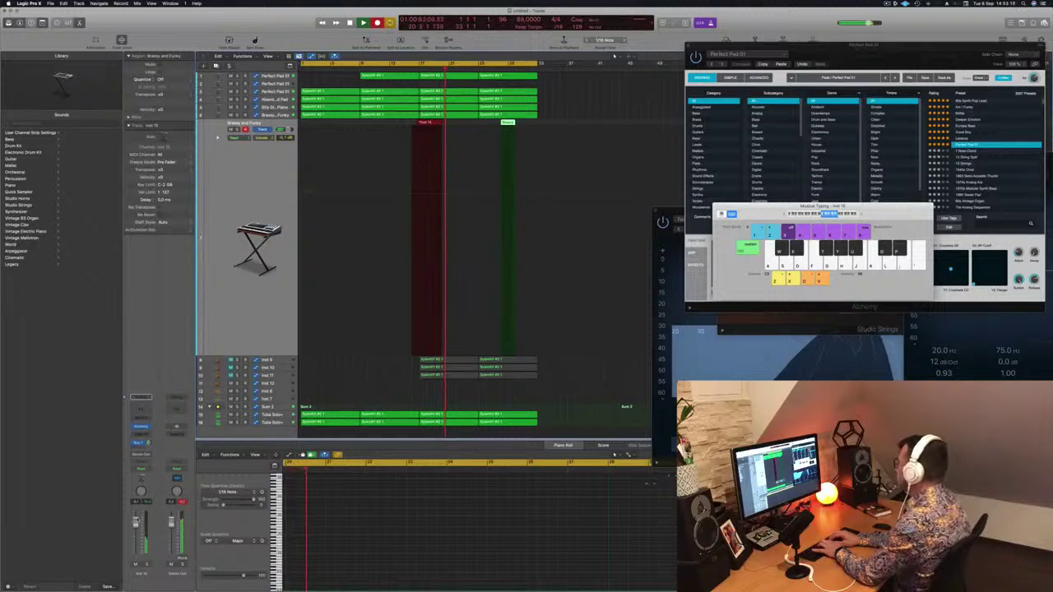
key(p)
key(u)
key(o)
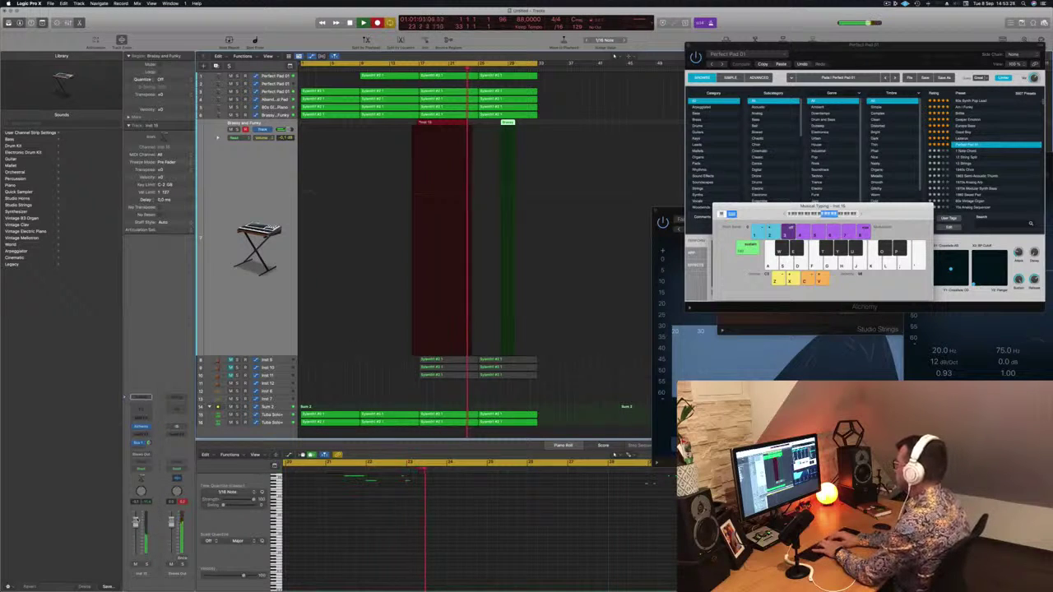
key(t)
key(y)
key(space)
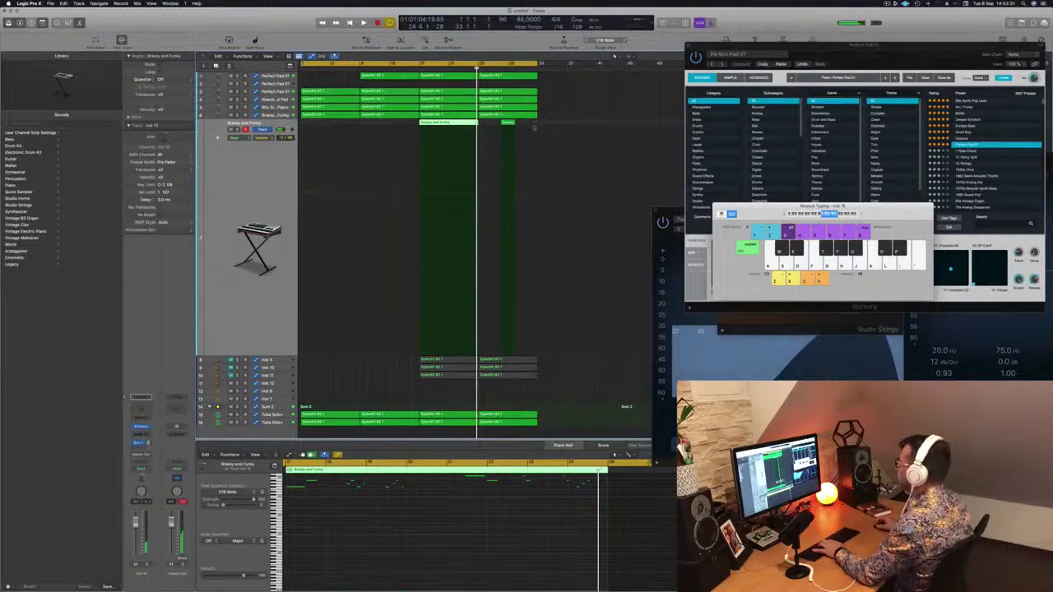
key(Delete)
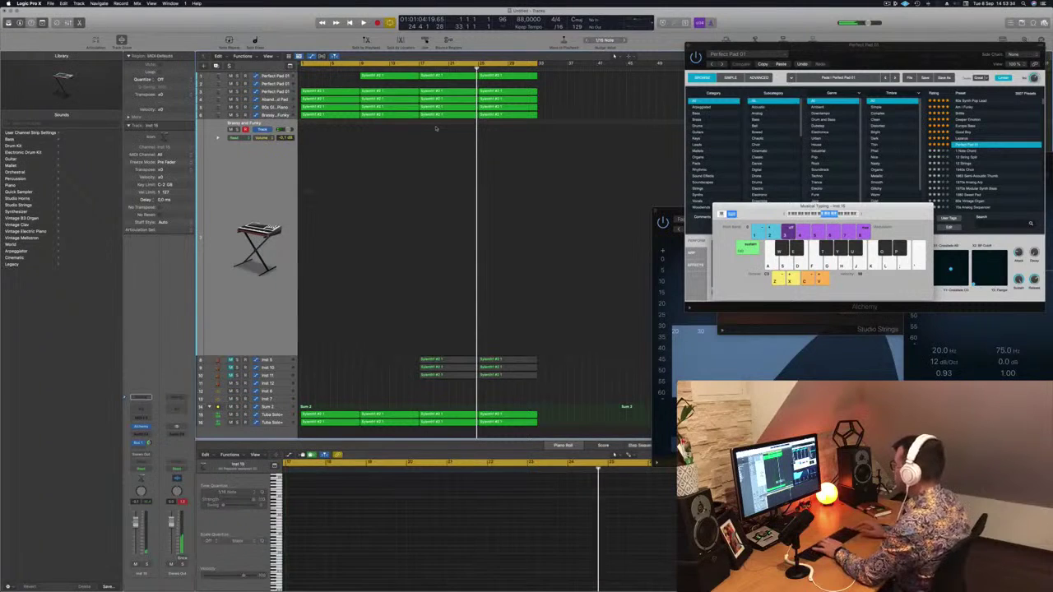
Play from the start and audition the Metallic, Fat and Metal Delay variations in the duplicated Brassy and Funky track's Alchemy.
key(Return)
key(space)
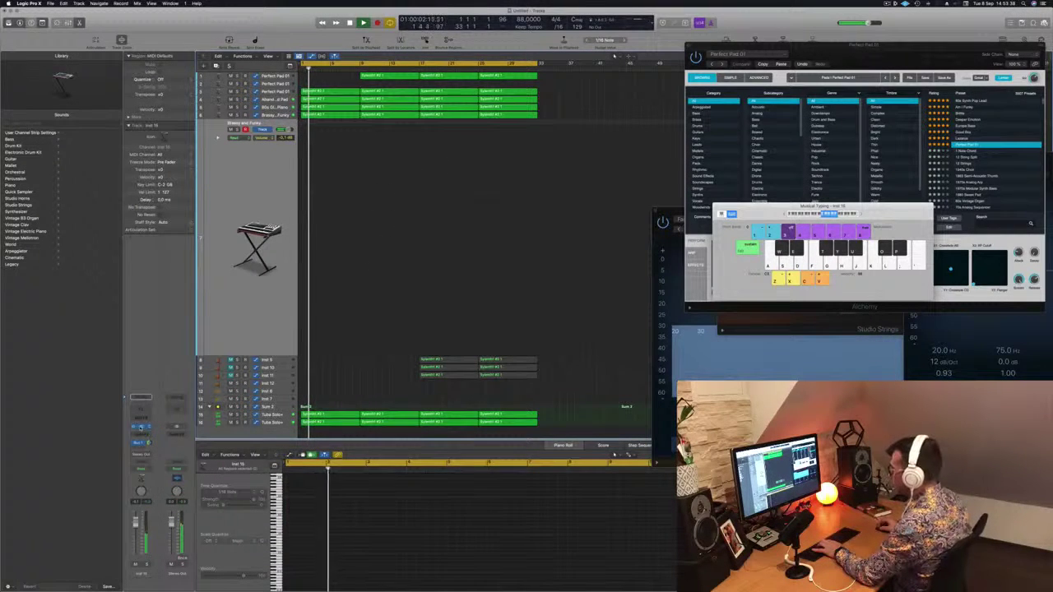
click(141, 427)
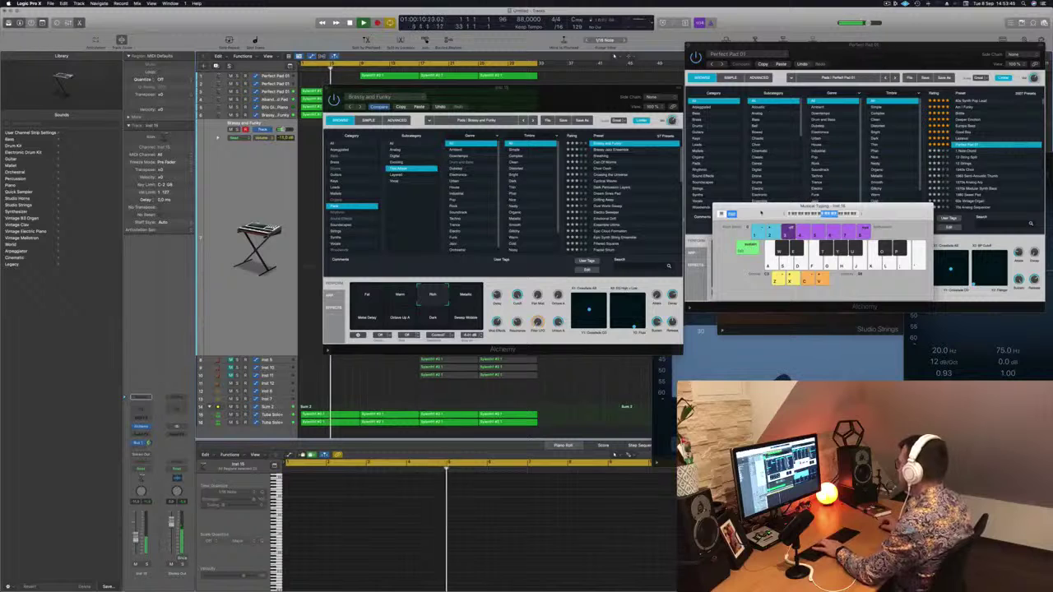
drag(783, 215, 775, 191)
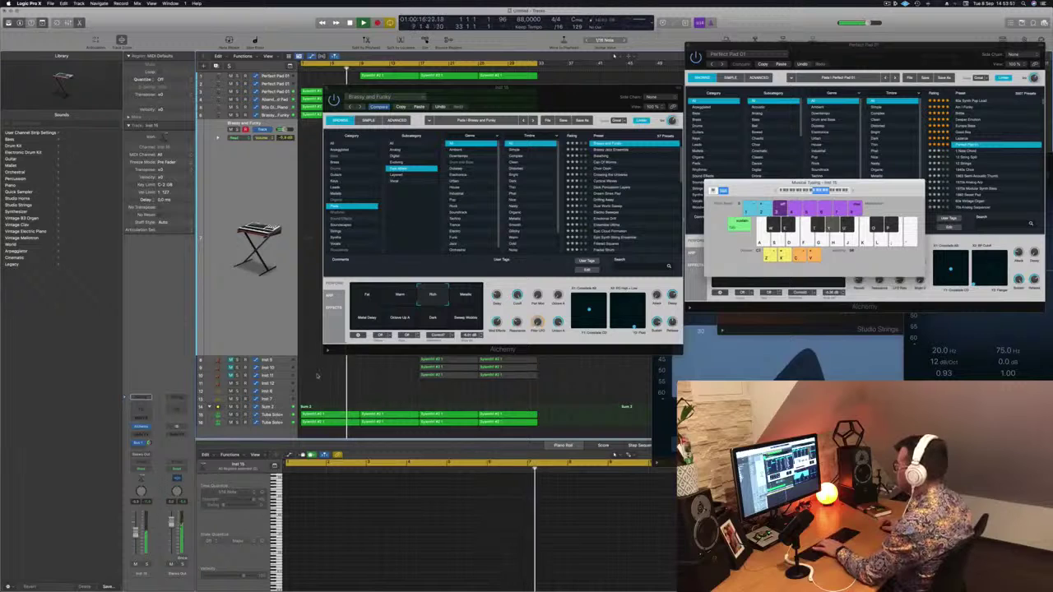
click(467, 296)
click(368, 295)
key(y)
click(368, 318)
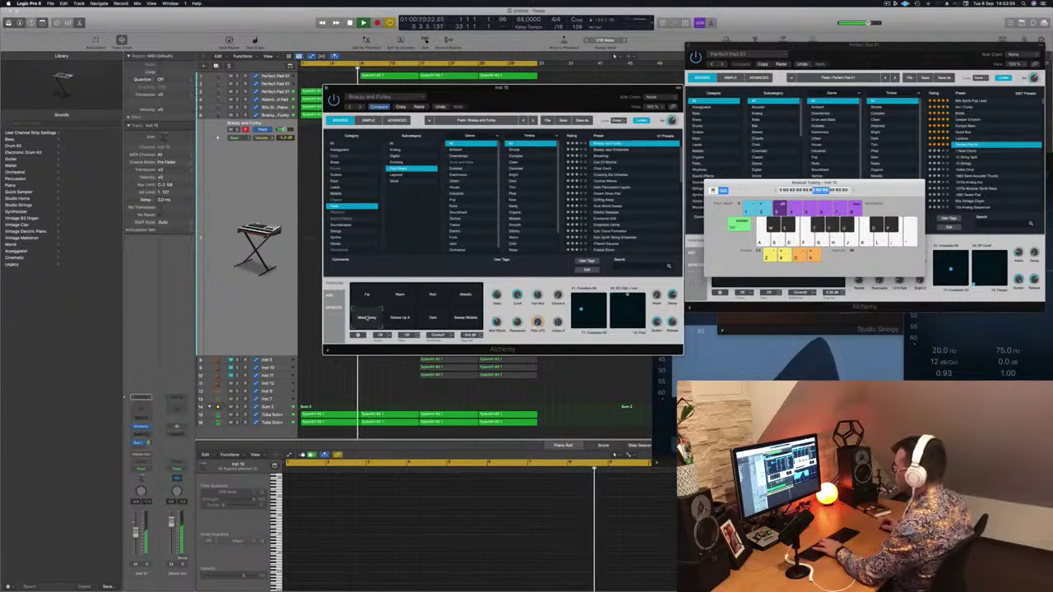
Audition the remaining Alchemy performance variations on the duplicated Brassy and Funky track during playback, and settle on Rich.
click(393, 321)
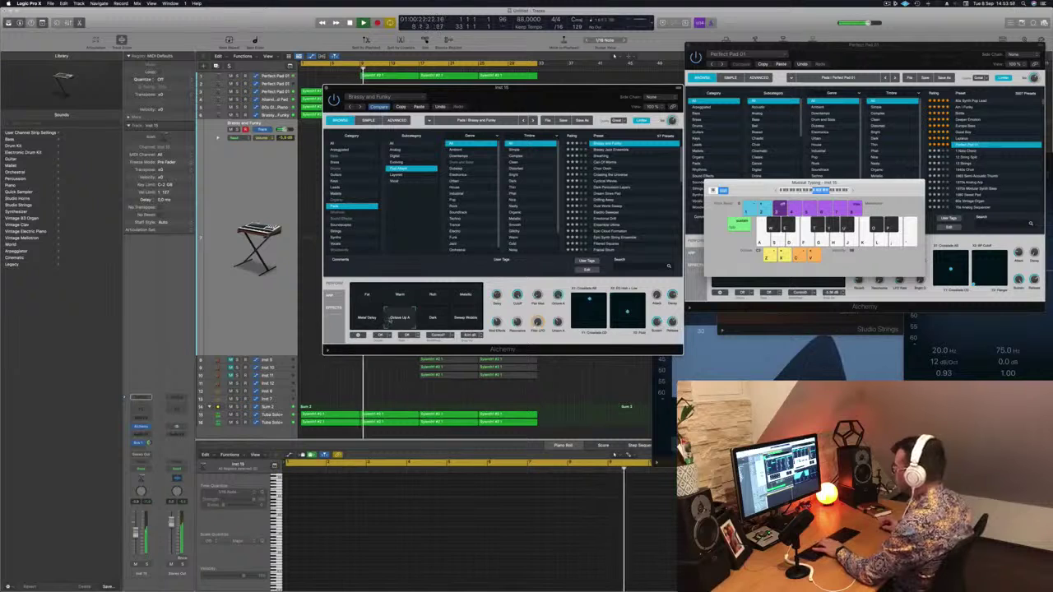
click(433, 320)
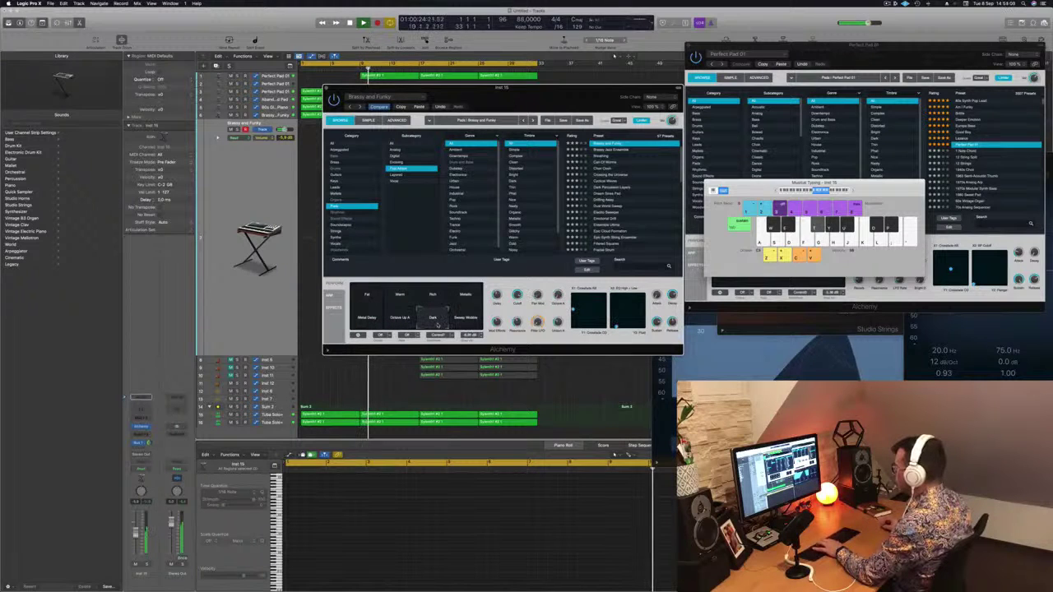
click(464, 322)
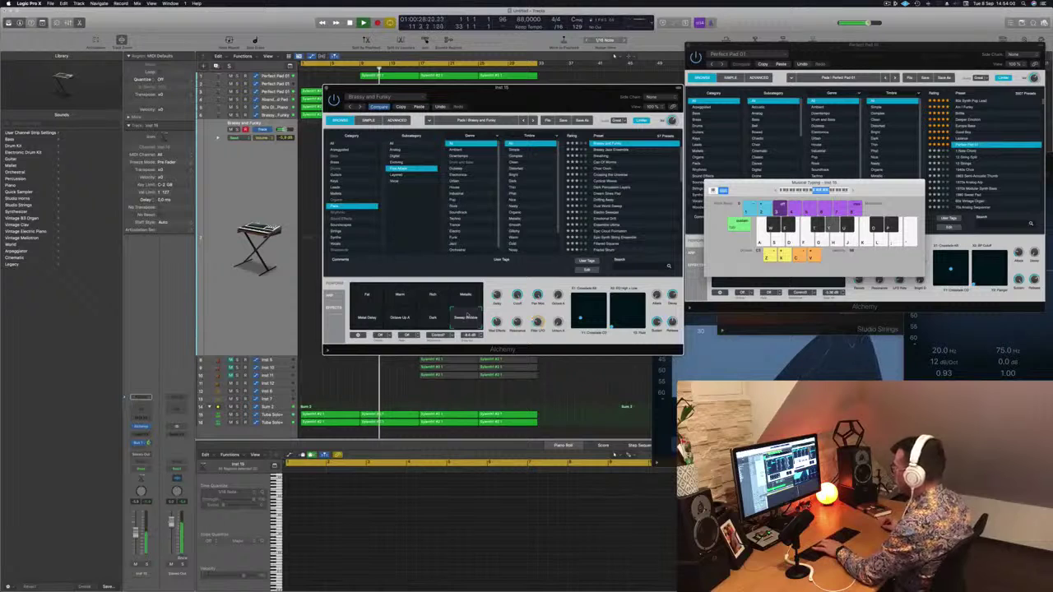
click(465, 300)
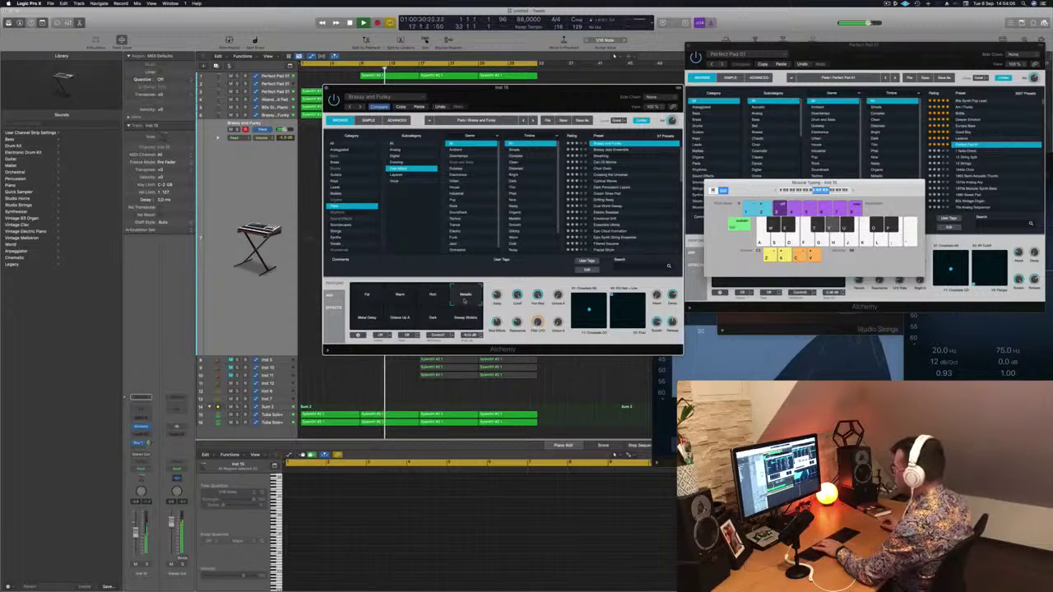
click(434, 300)
click(402, 296)
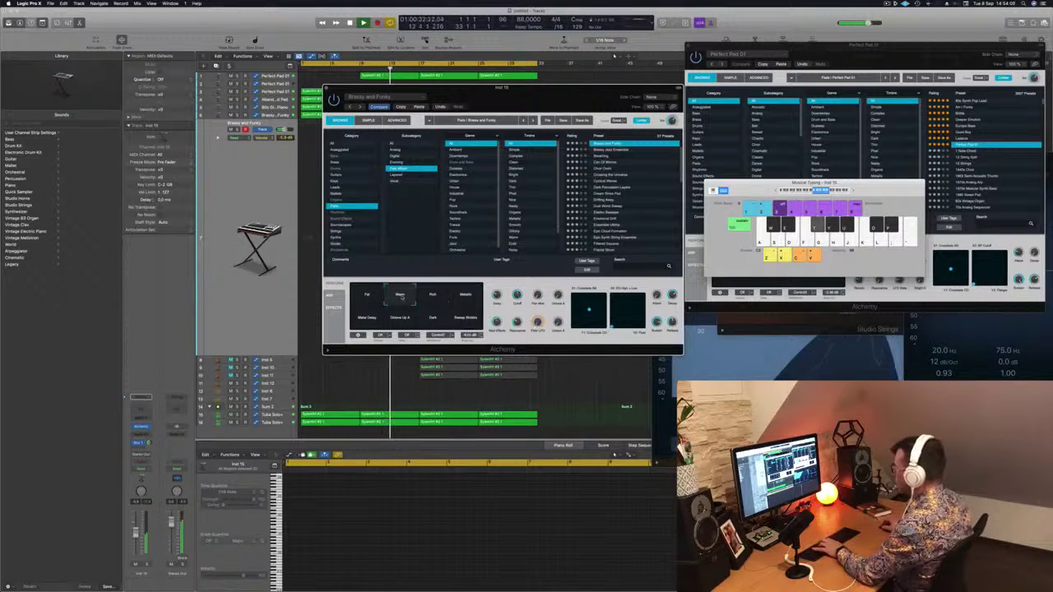
click(371, 296)
click(465, 298)
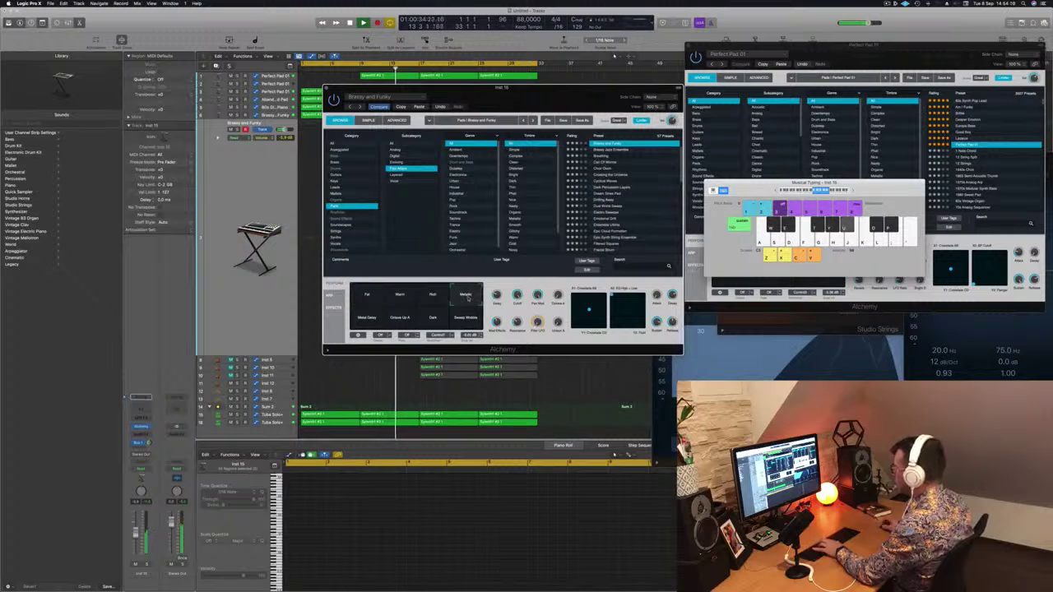
click(435, 298)
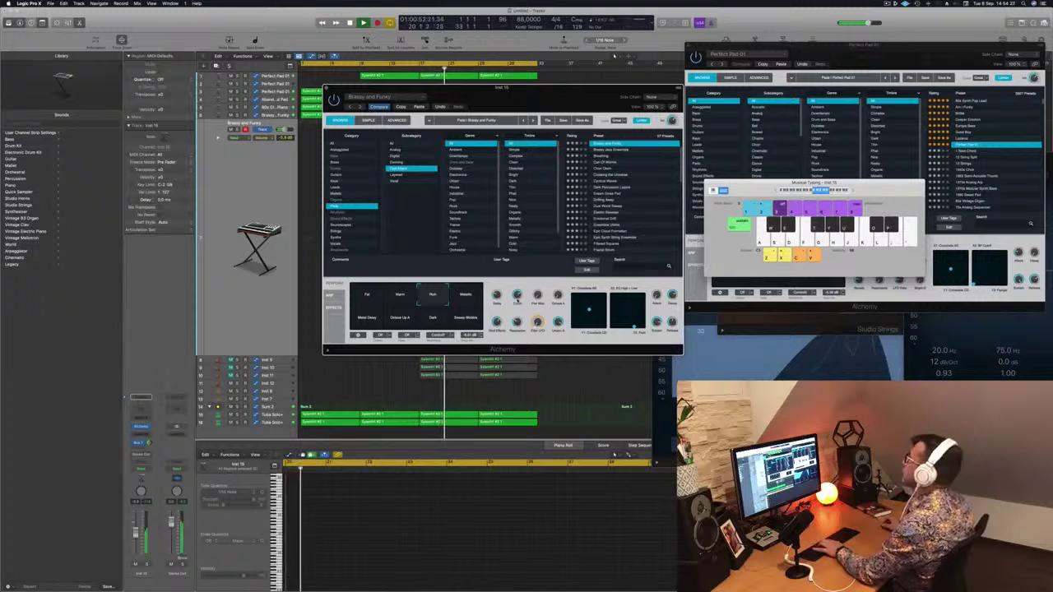
Rehearse a melody with the Rich variation on the duplicated Brassy and Funky track over the playing arrangement.
key(y)
key(u)
key(t)
key(u)
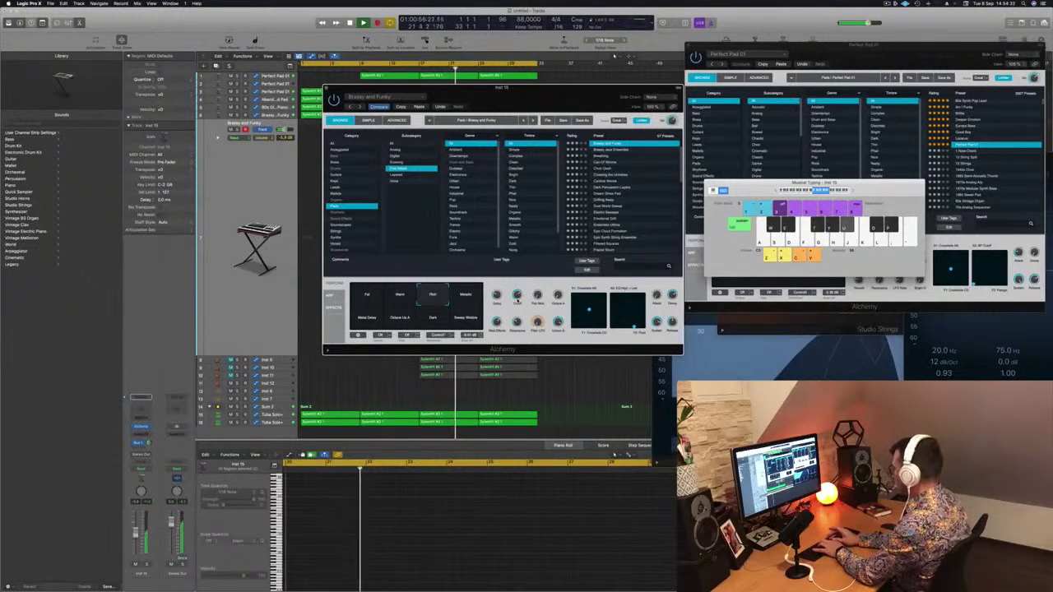
key(t)
key(y)
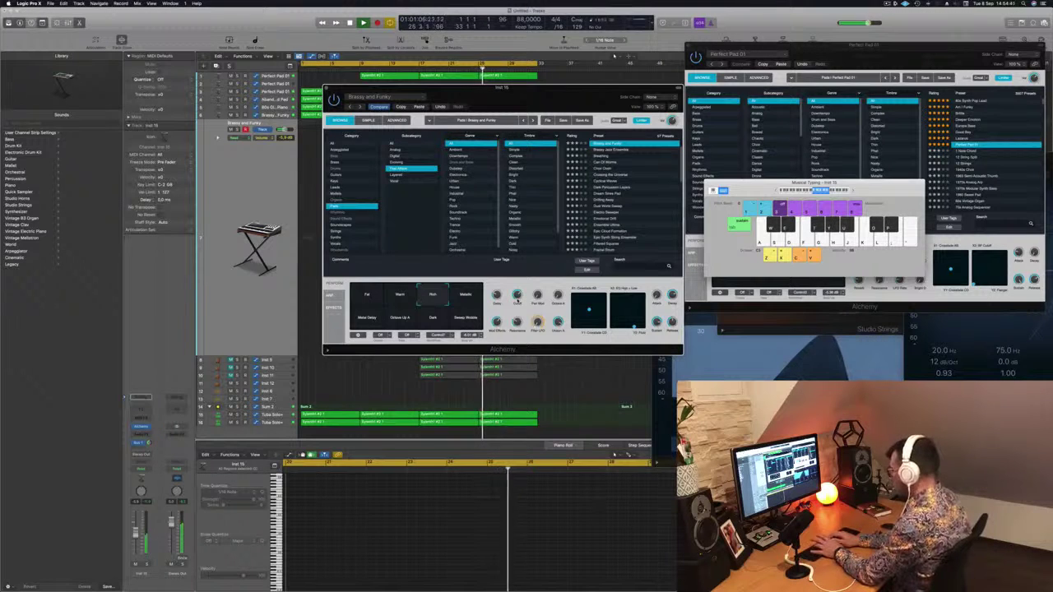
Record a melody take on the duplicated Brassy and Funky track while the arrangement cycles, and stop the recording.
key(r)
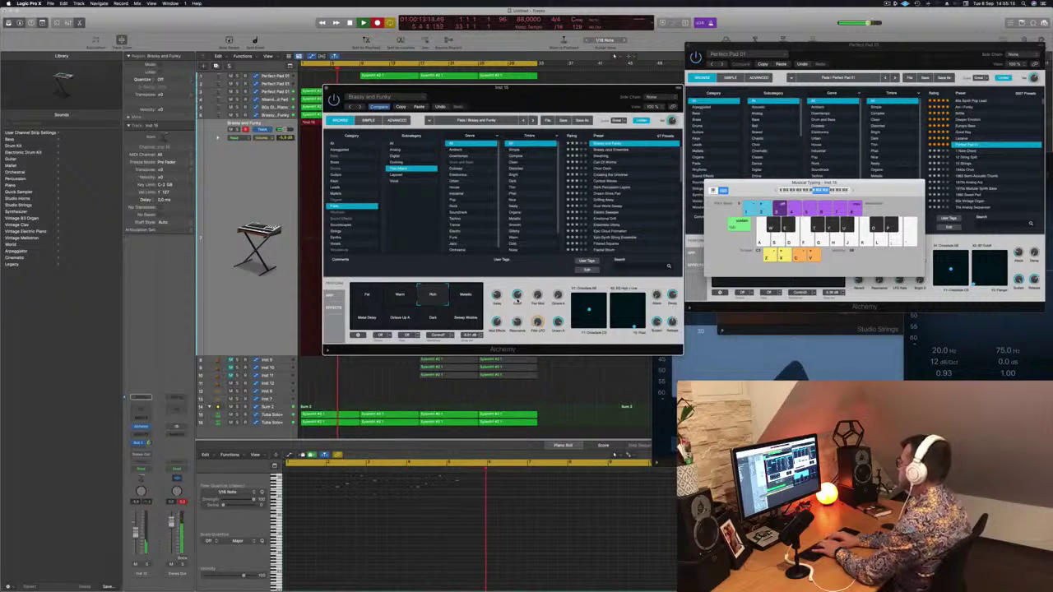
key(p)
key(o)
key(u)
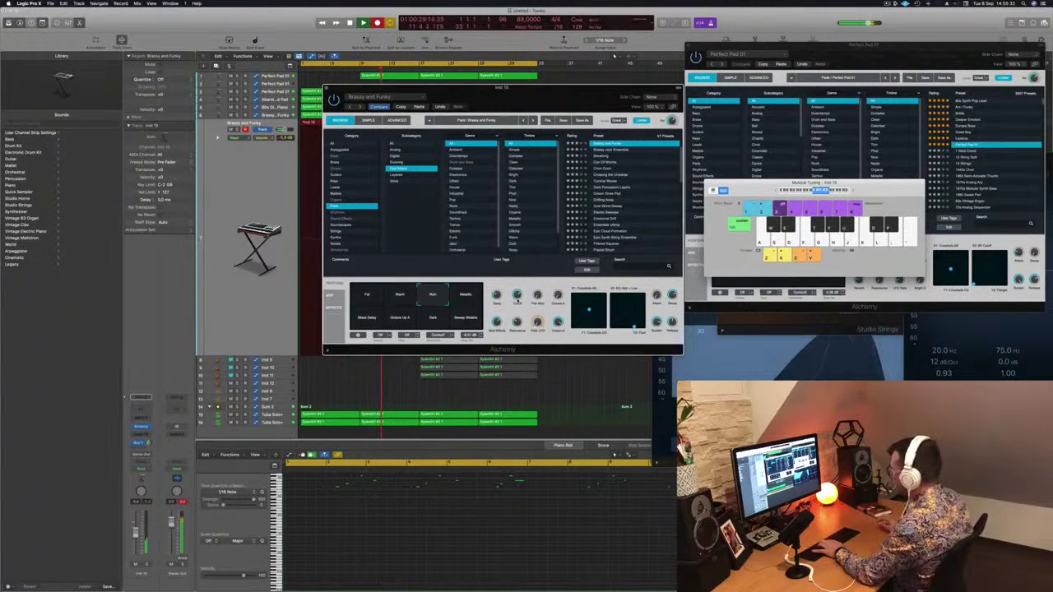
key(space)
Move the Alchemy window off the arrangement and split the recorded Brassy and Funky melody region at bars 8 and 10.
drag(393, 92, 646, 98)
click(345, 69)
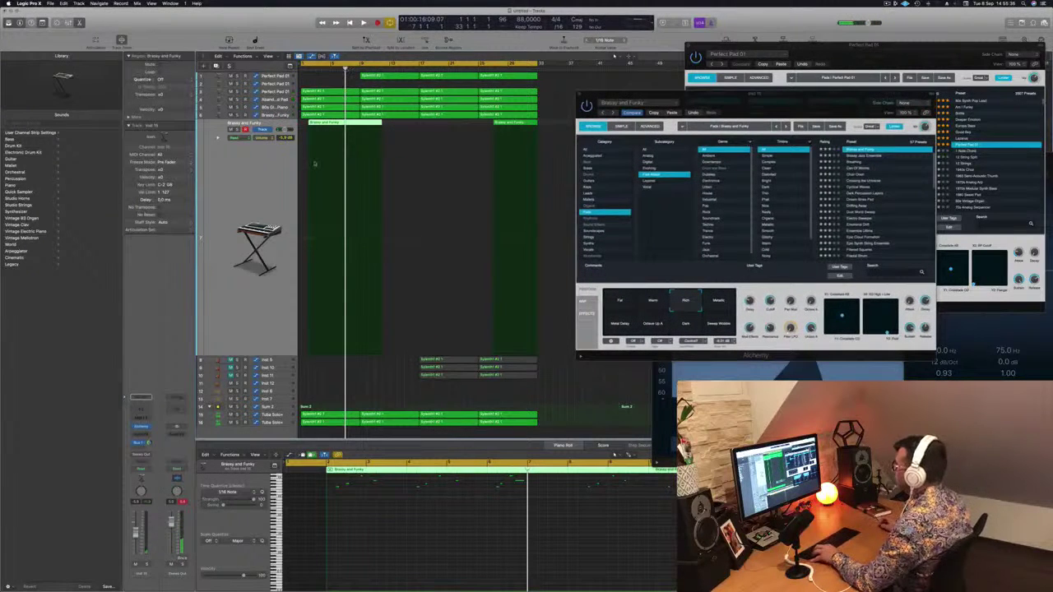
scroll(324, 171, up, 6)
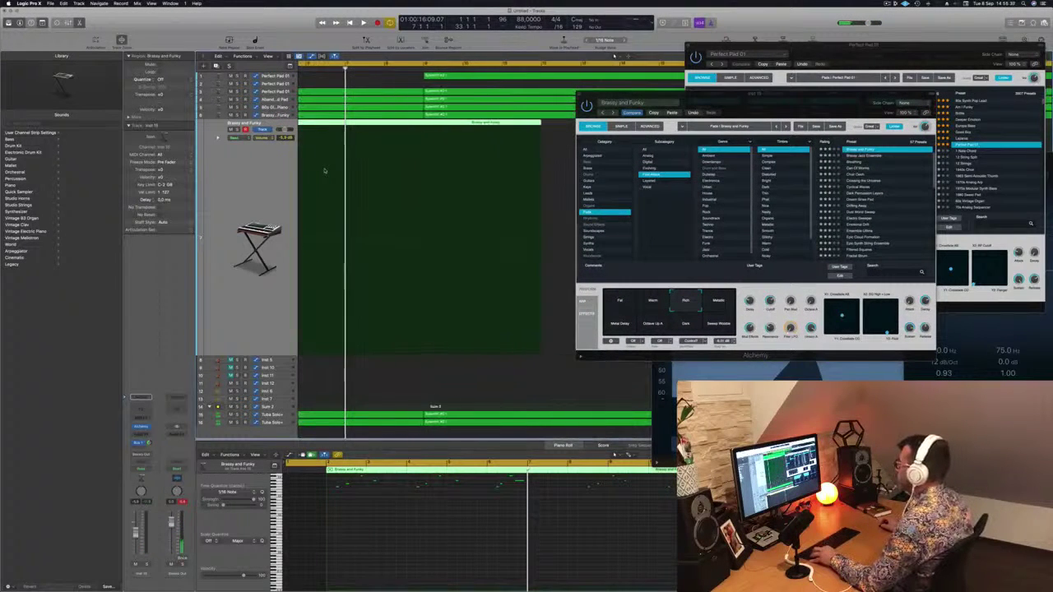
scroll(324, 170, down, 1)
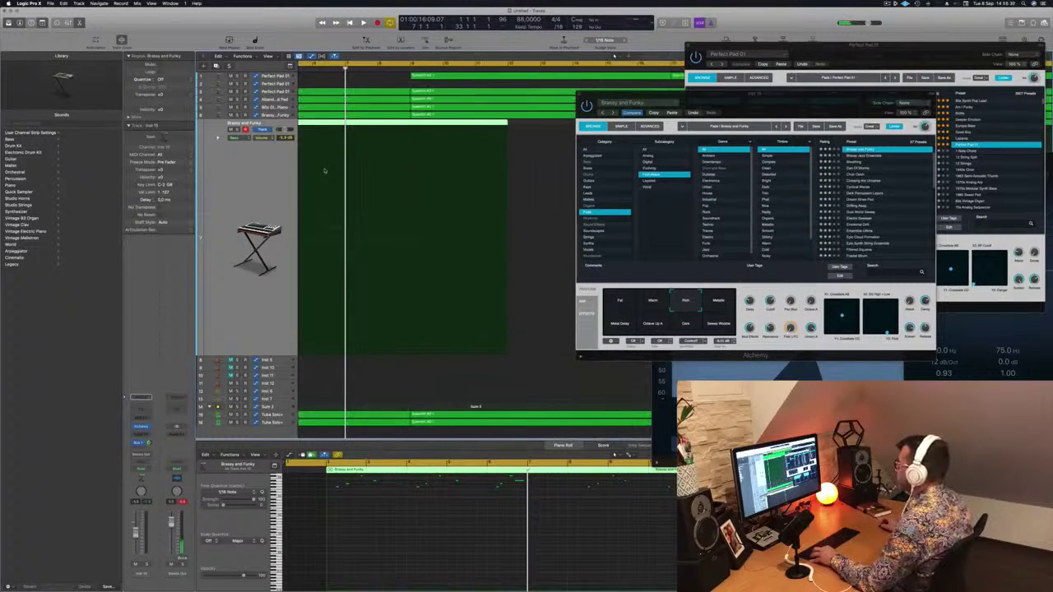
click(378, 122)
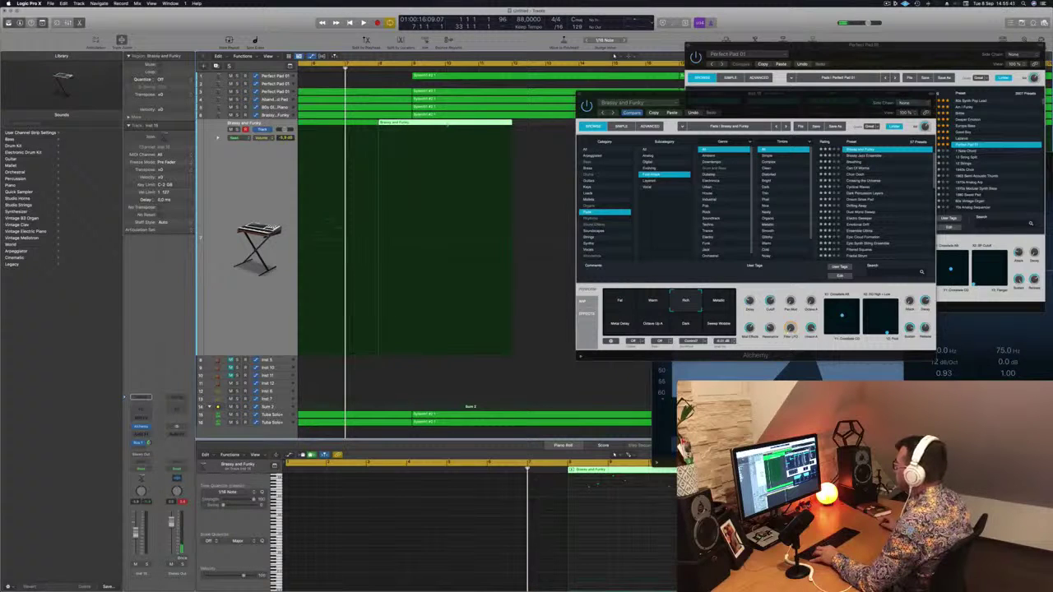
click(445, 124)
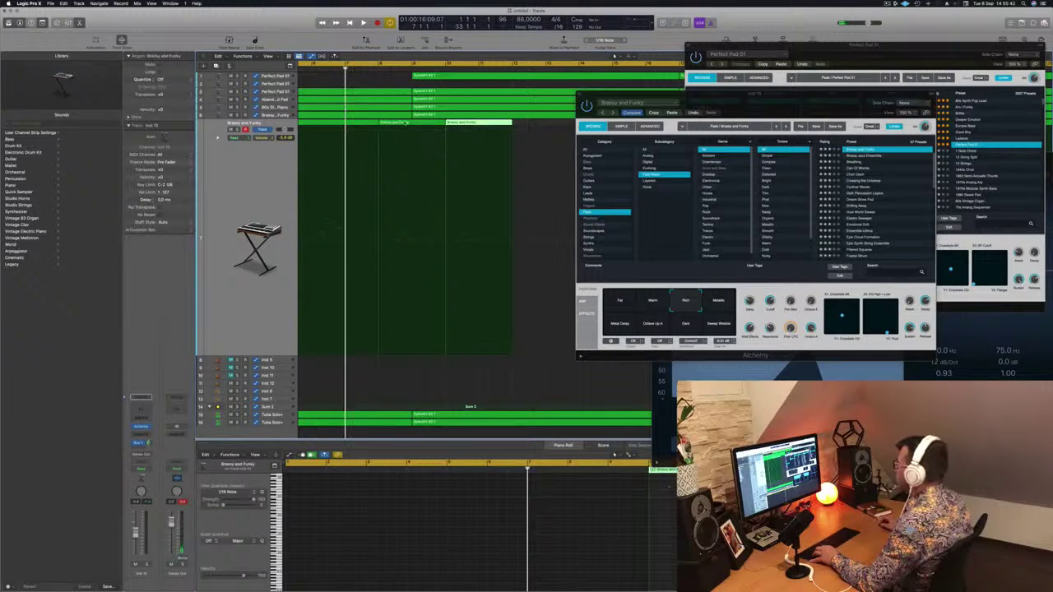
Delete the recorded melody before bar 8 and move the two-bar phrase from bar 8 to bar 2.
click(600, 524)
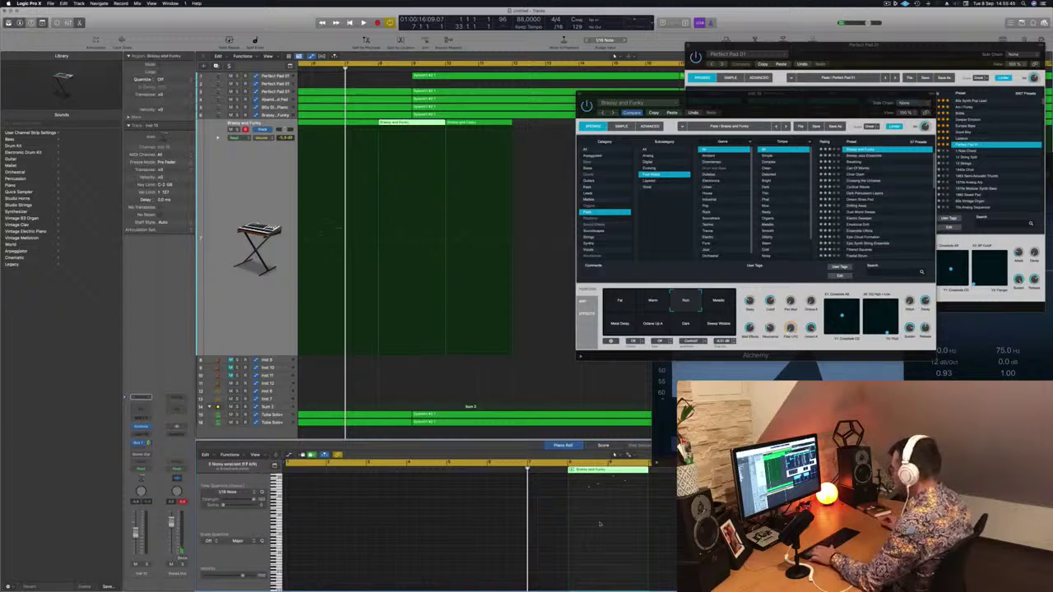
scroll(600, 524, up, 3)
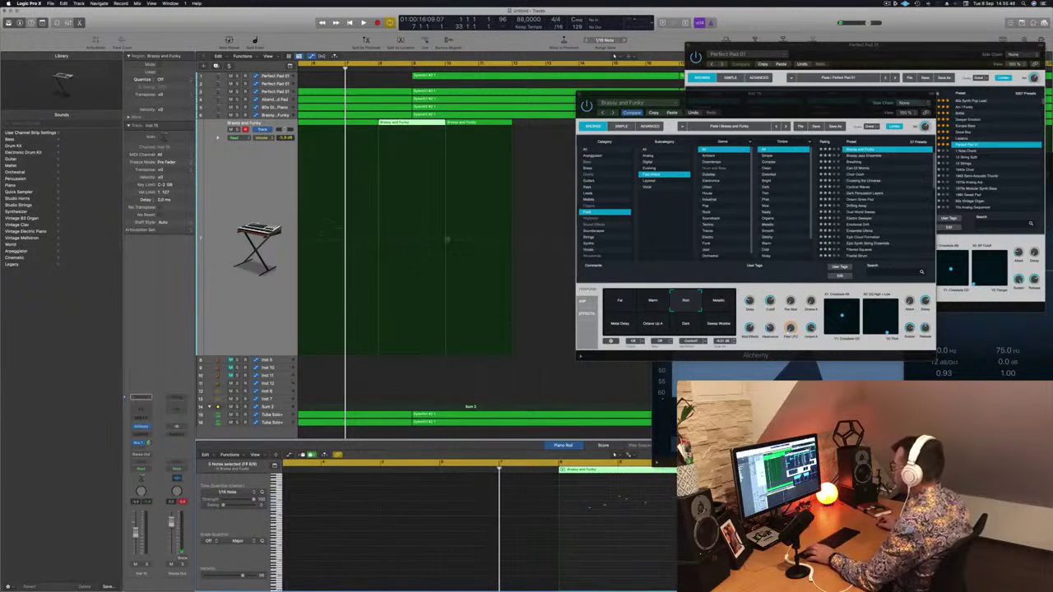
key(space)
scroll(342, 214, down, 4)
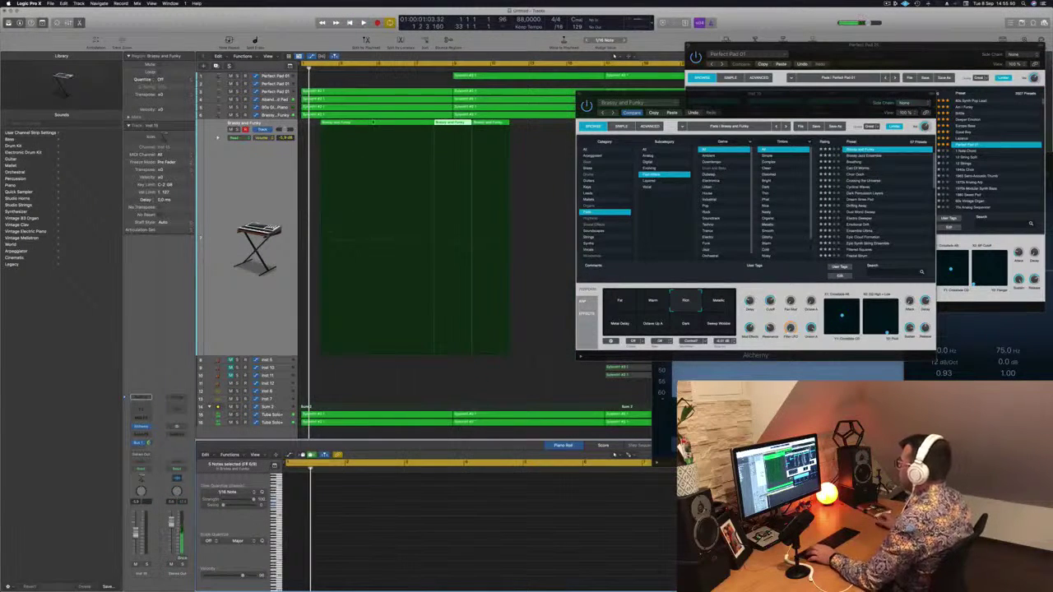
key(Delete)
drag(444, 123, 340, 128)
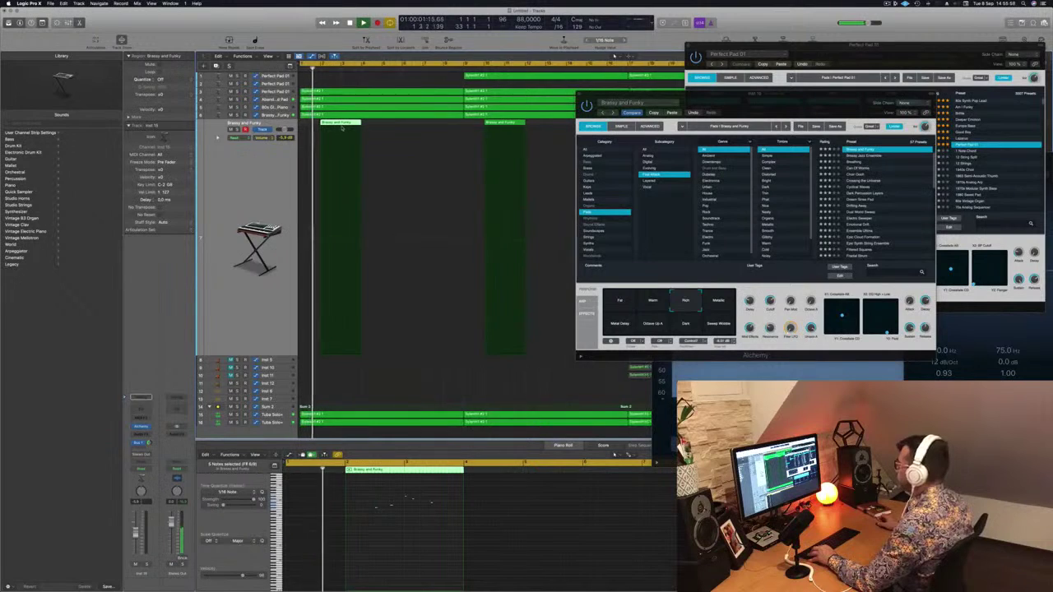
Lower the melody track's volume to about -12 dB during playback, and delete the leftover regions at bar 10 and the arrangement's end.
key(super+Left)
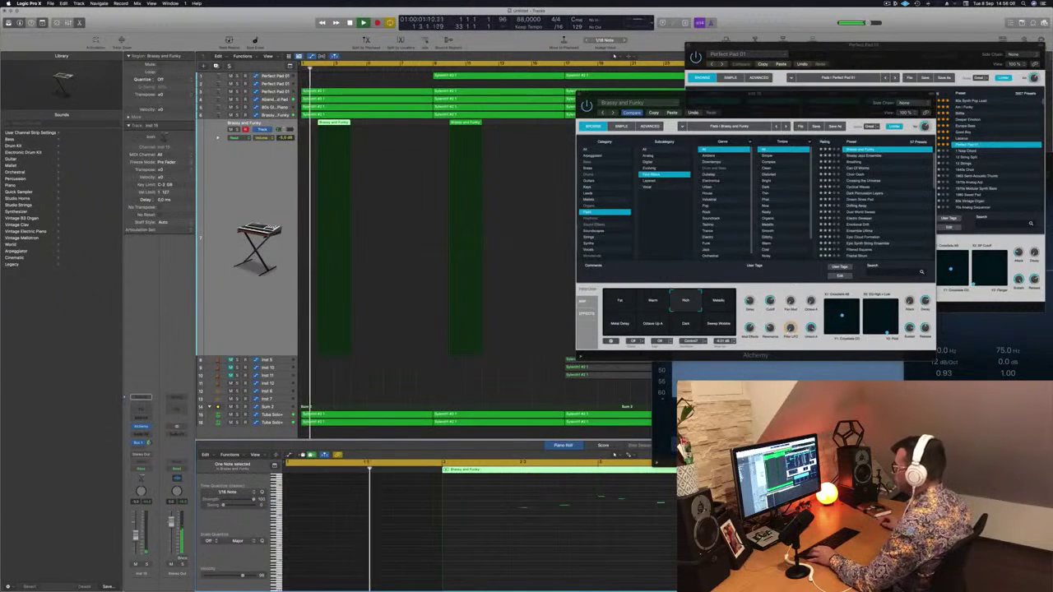
key(super+Left)
key(super+Left)
key(super+Left)
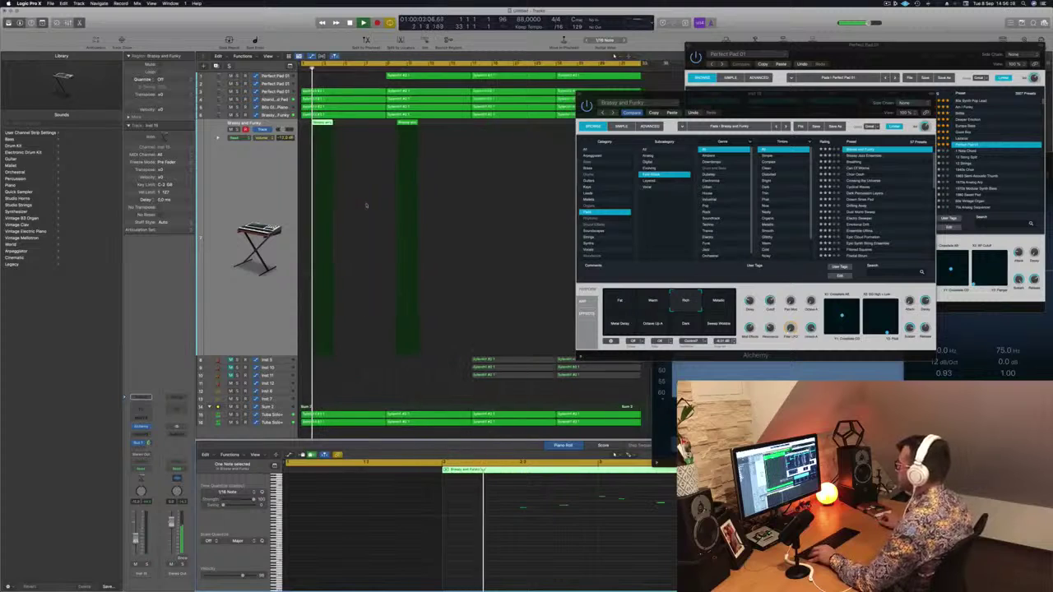
key(super+Right)
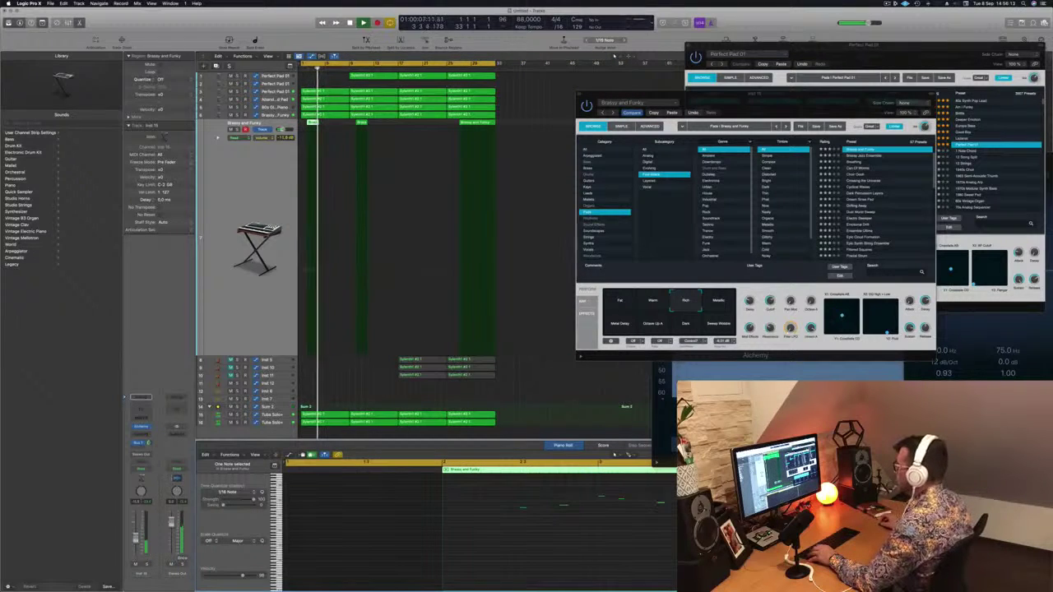
click(362, 122)
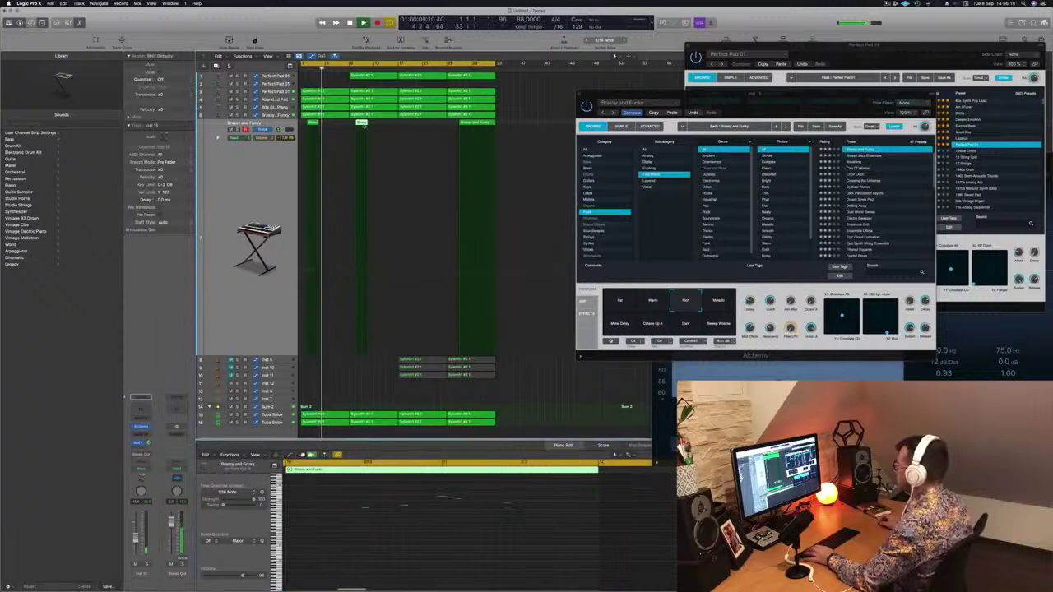
key(Delete)
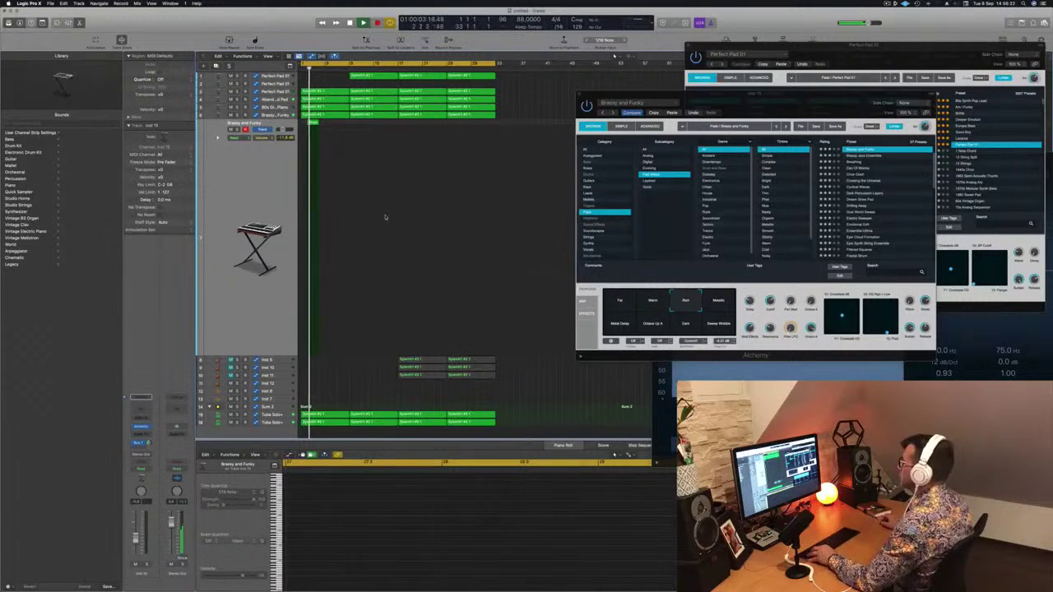
Move the Alchemy window further aside, try repositioning the melody phrase at bar 2, and replay it from the start.
scroll(385, 218, up, 5)
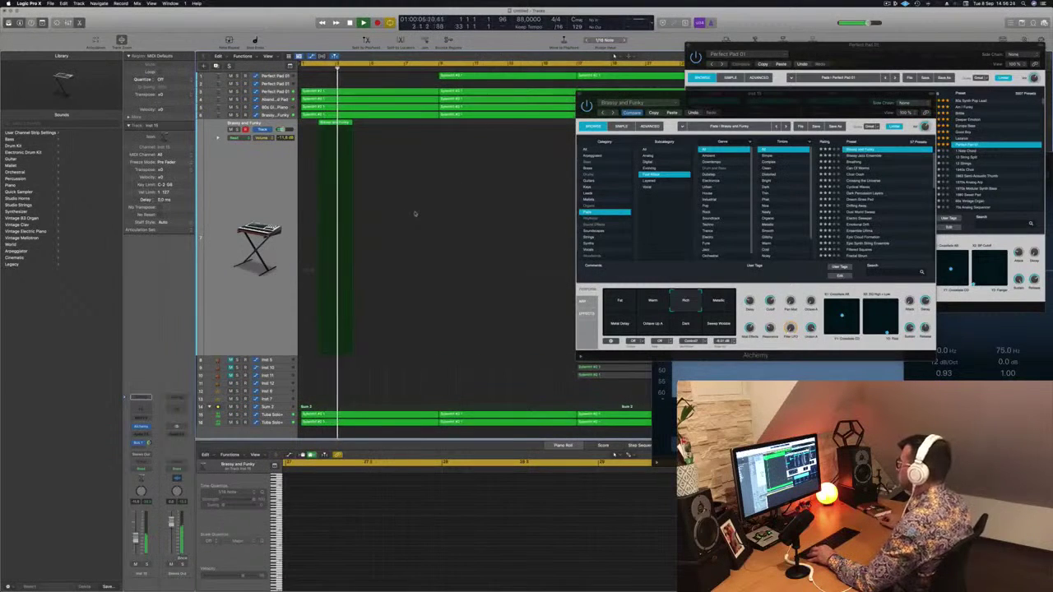
drag(659, 93, 814, 99)
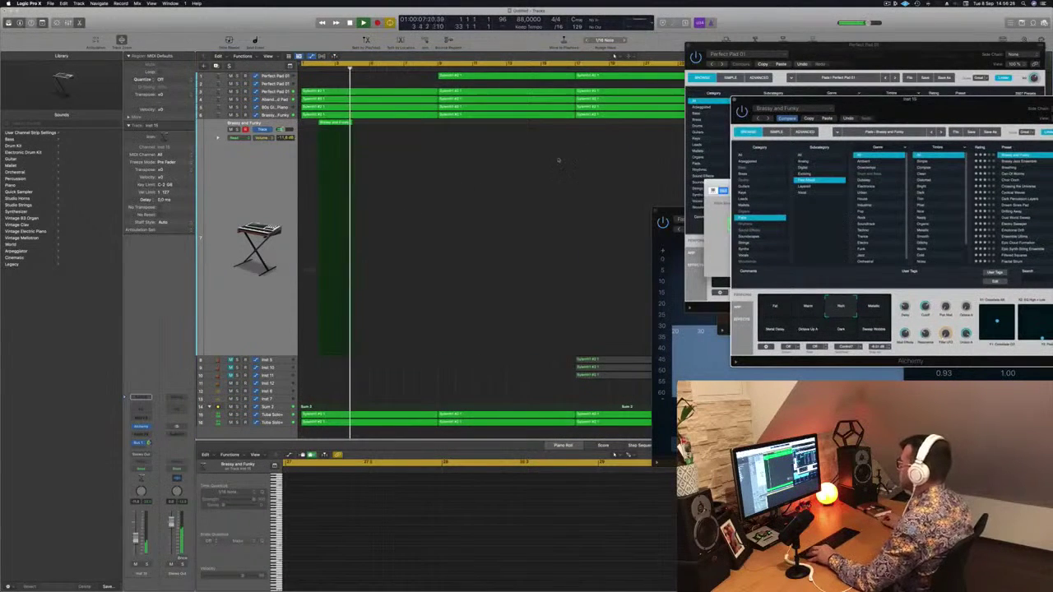
scroll(493, 158, down, 5)
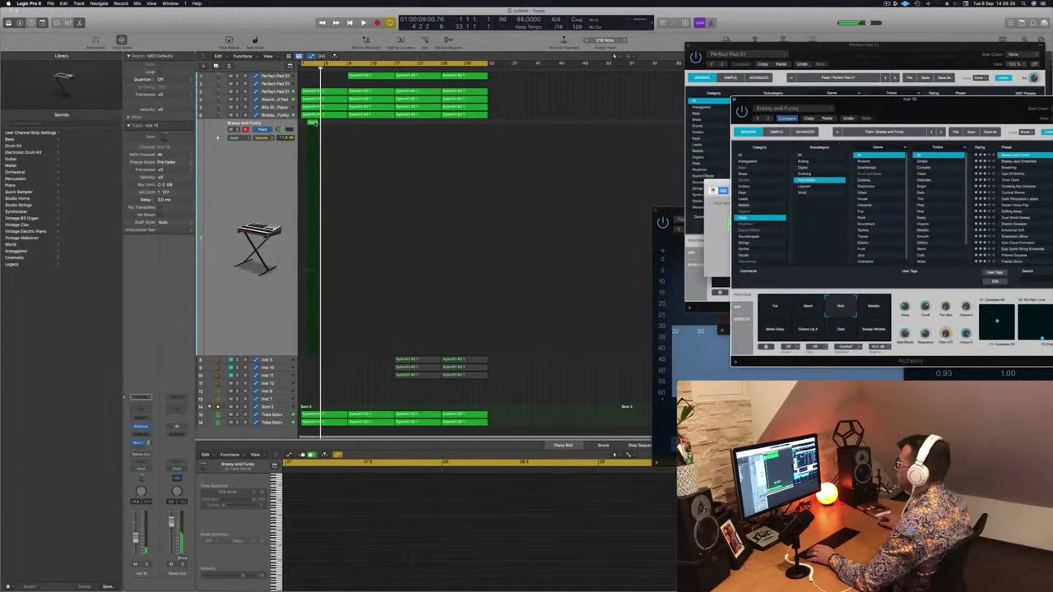
drag(315, 123, 350, 124)
drag(348, 356, 315, 356)
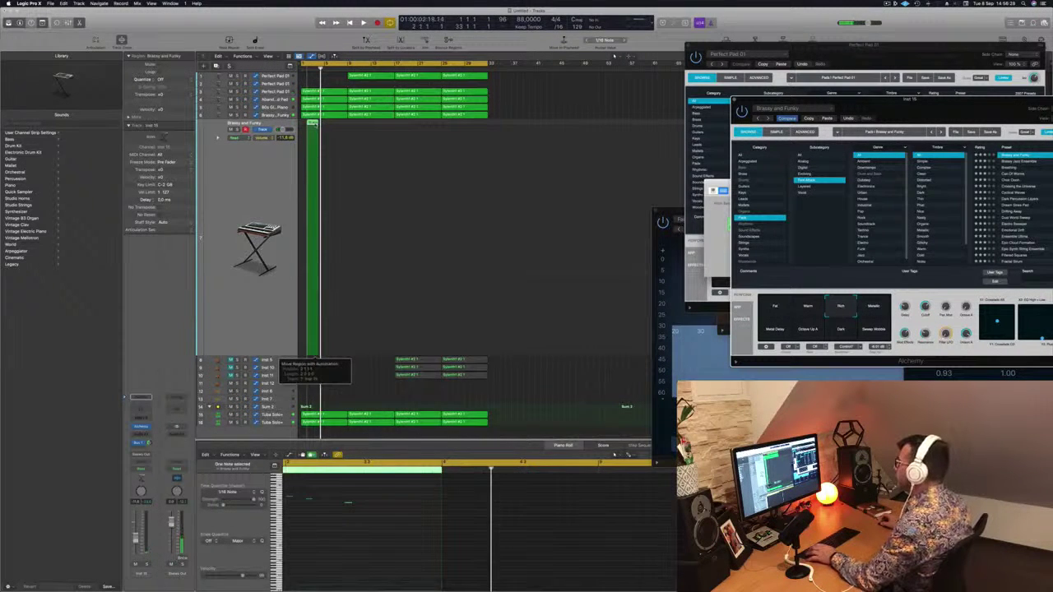
drag(315, 124, 314, 124)
key(space)
Copy the two-bar melody phrase from bar 2 to bar 6 on the duplicated Brassy and Funky track.
scroll(347, 134, up, 5)
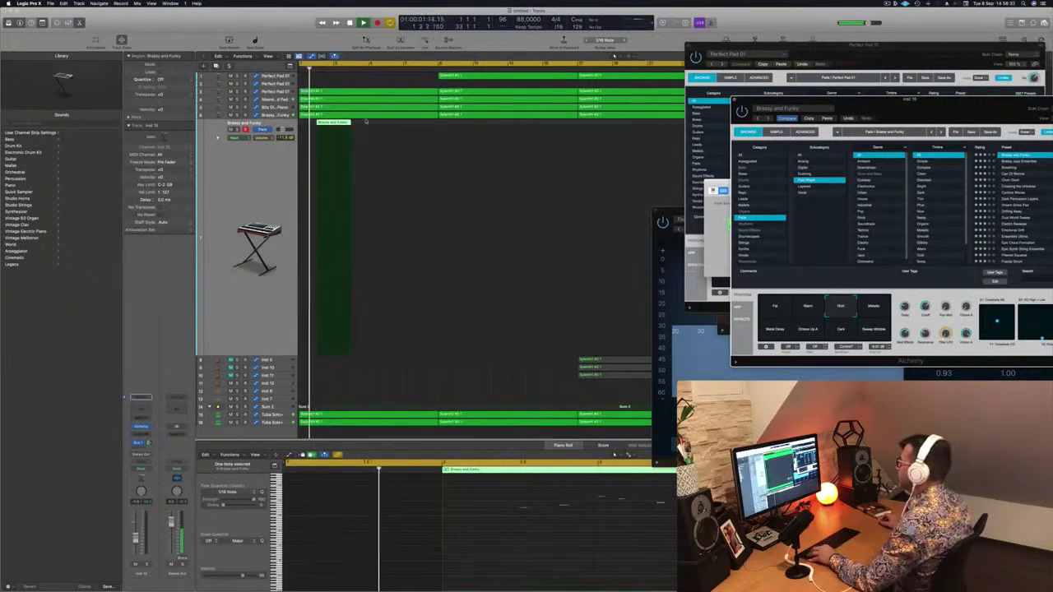
scroll(365, 122, up, 4)
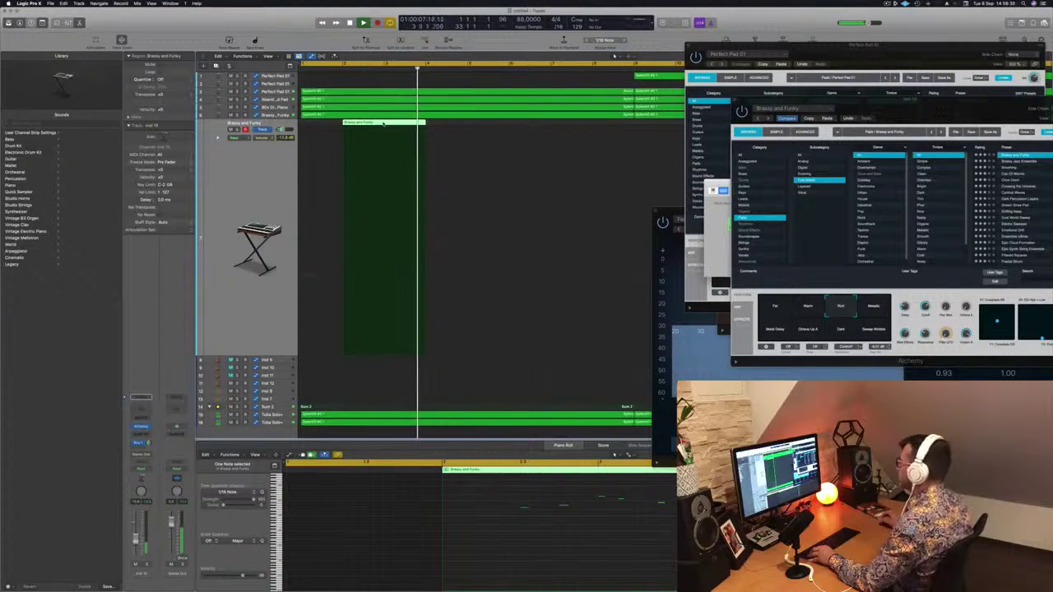
drag(384, 124, 550, 124)
scroll(543, 125, down, 3)
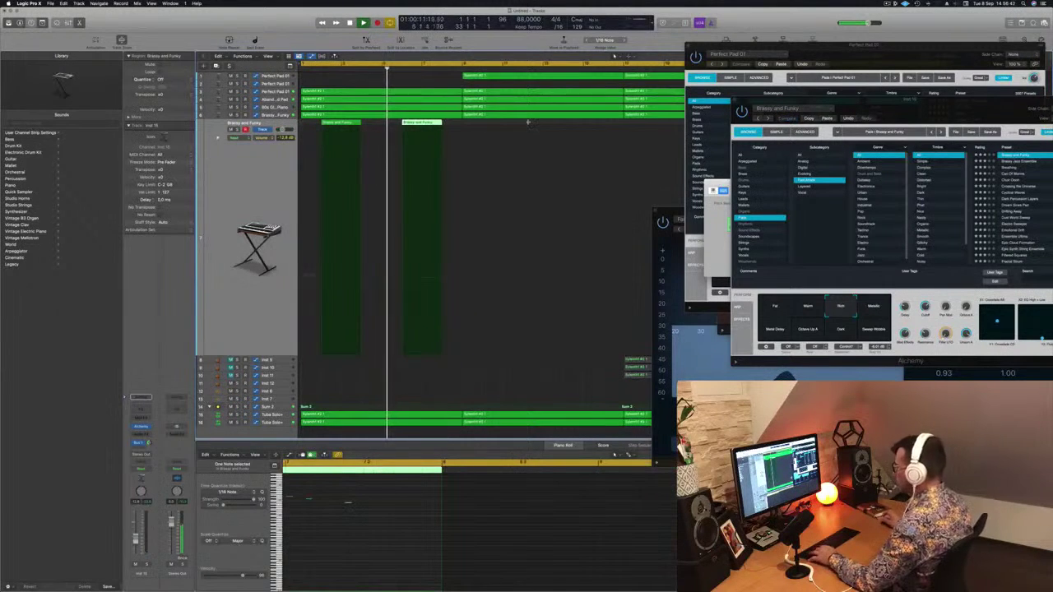
Save the project as "EPISODE 134 guys" in the Logic folder, select the melody track and play the arrangement from the start.
key(super+s)
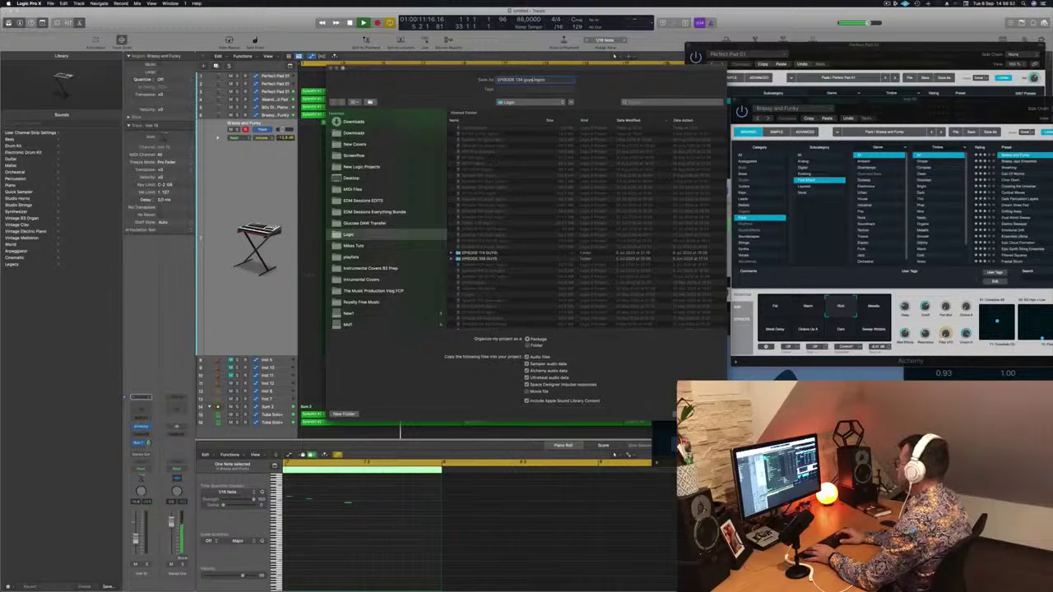
key(Return)
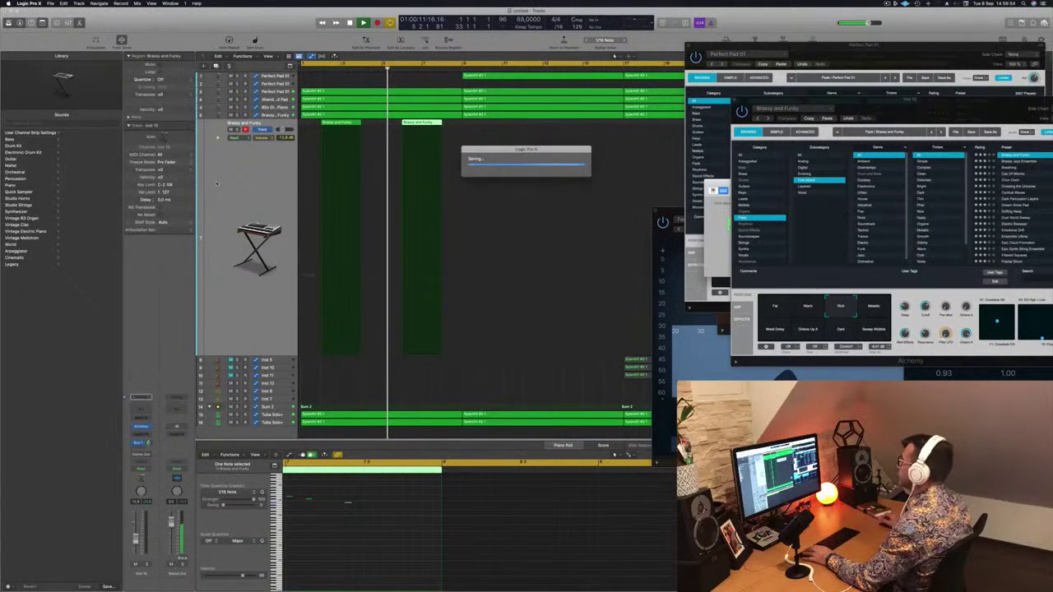
click(239, 167)
key(space)
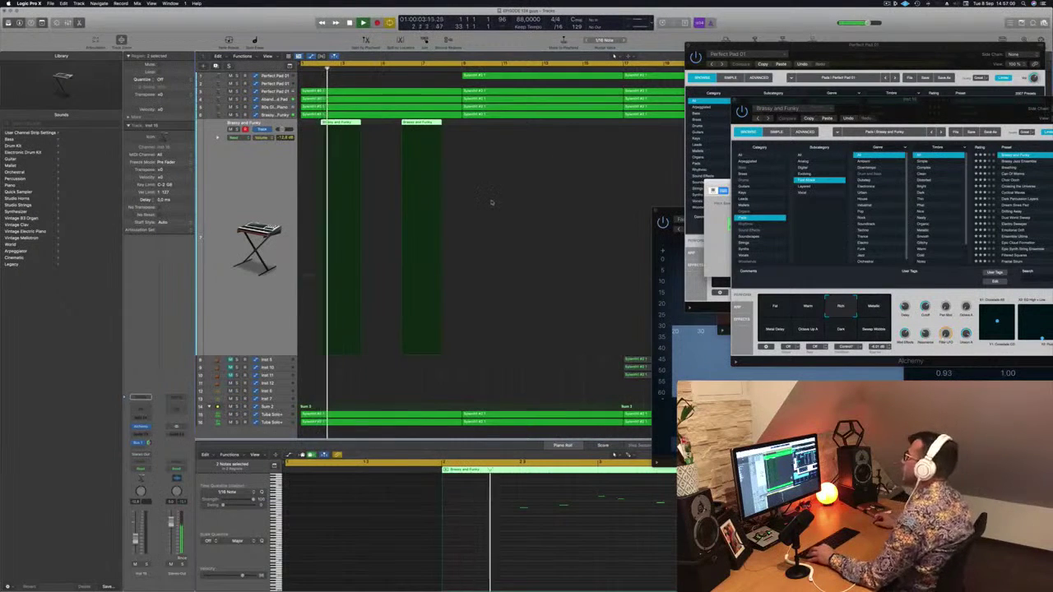
Name every region in the arrangement after its track, and clear the region selection during playback.
scroll(491, 202, down, 5)
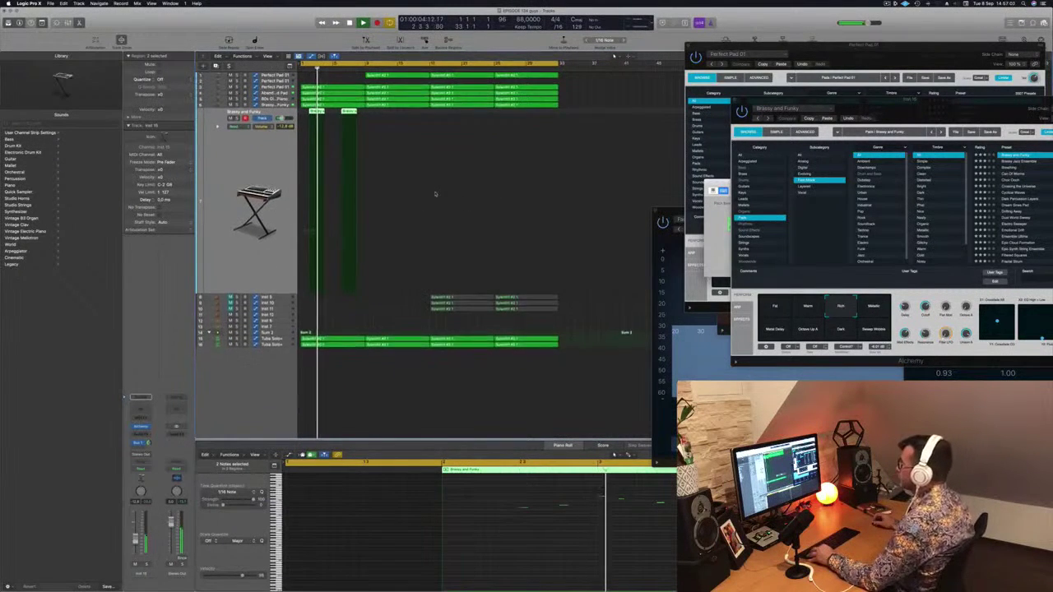
key(super+a)
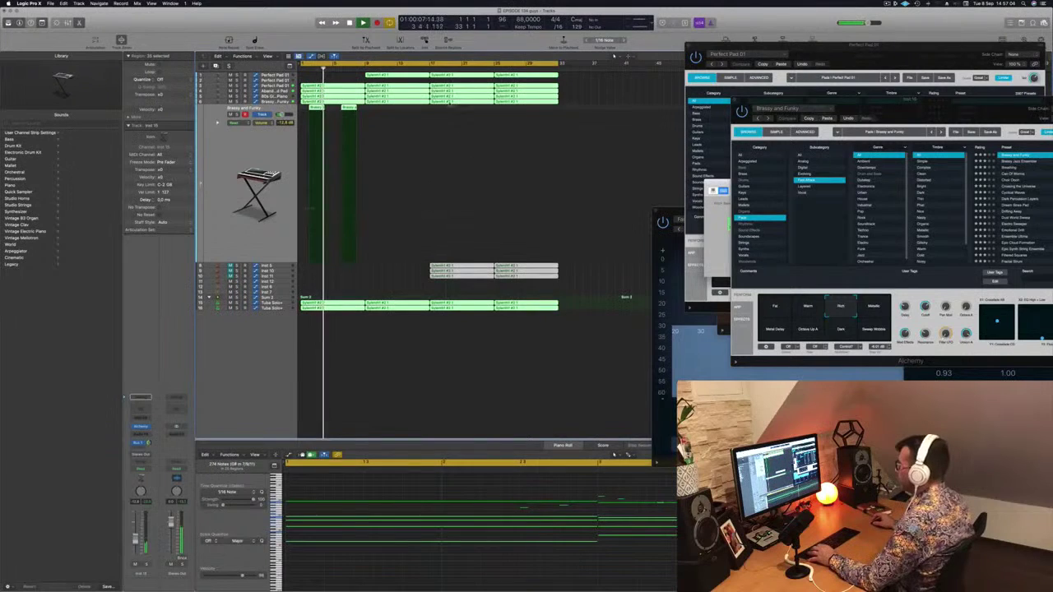
right_click(408, 86)
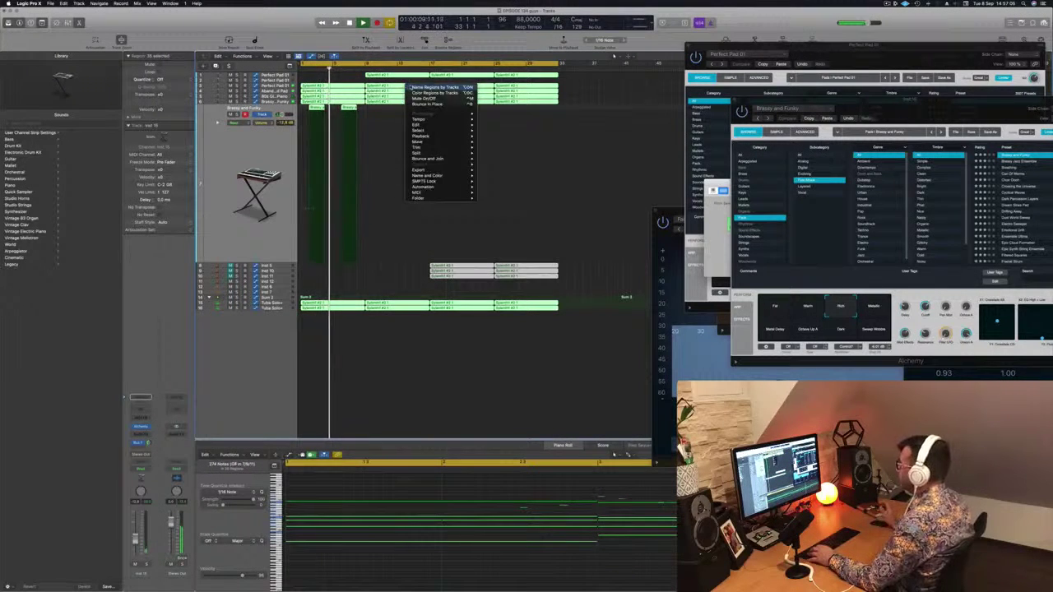
click(411, 86)
key(super+Right)
key(super+Right)
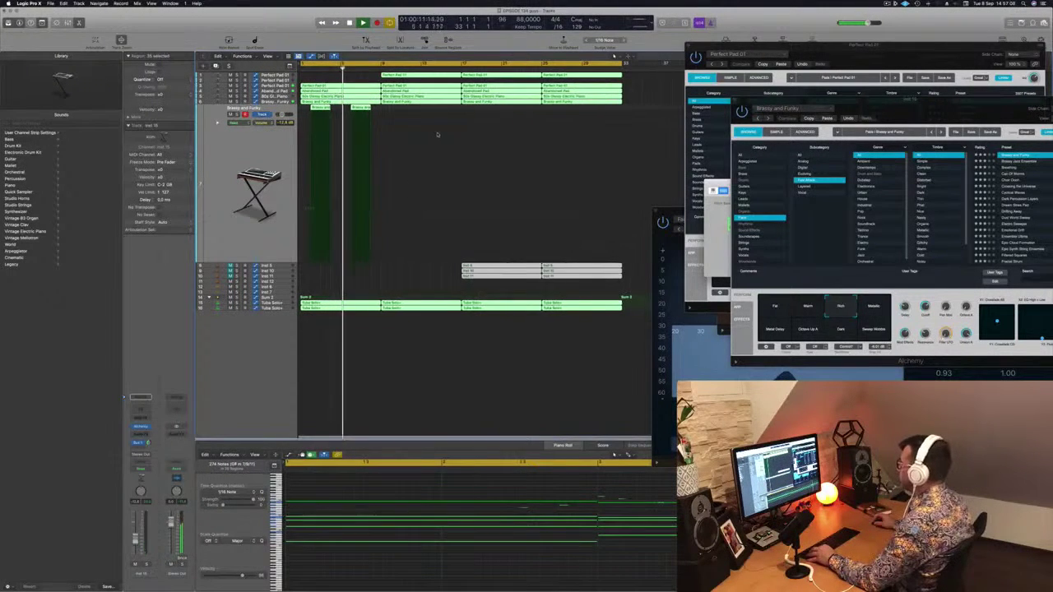
click(403, 269)
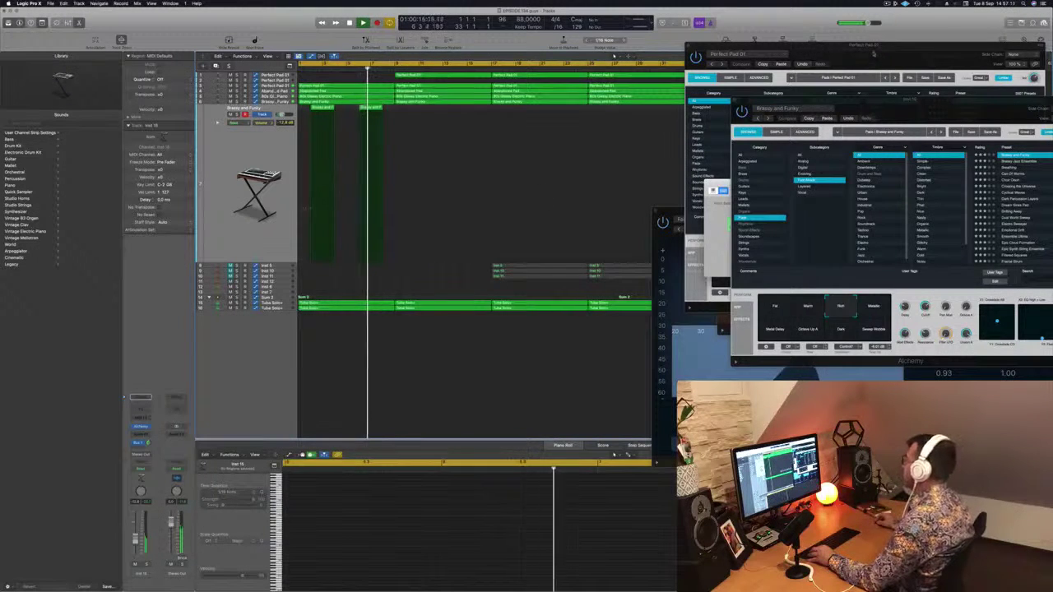
Move the Alchemy windows aside and copy the two Brassy and Funky melody phrases to bars 10 and 14.
drag(871, 45, 886, 163)
drag(900, 100, 847, 75)
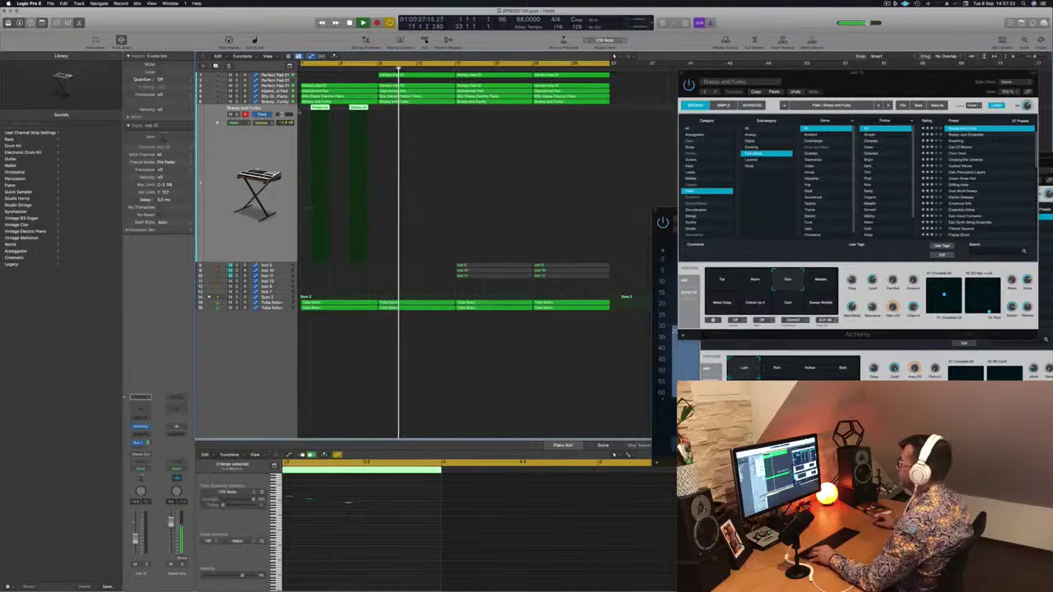
drag(337, 109, 397, 113)
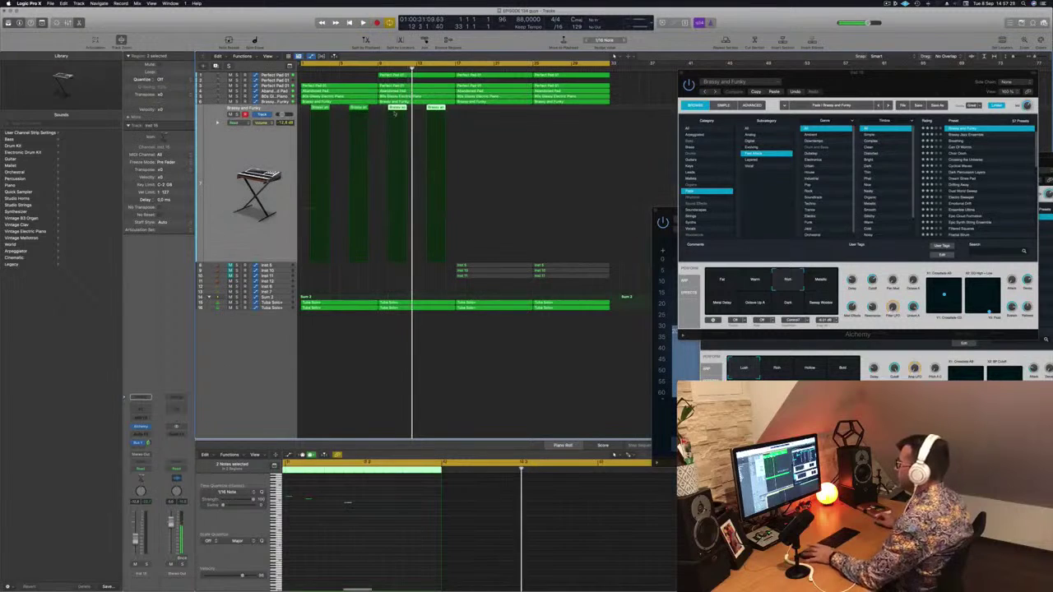
Play the arrangement from the start to check the four melody phrases on the Brassy and Funky track.
key(Return)
click(273, 133)
scroll(272, 133, down, 3)
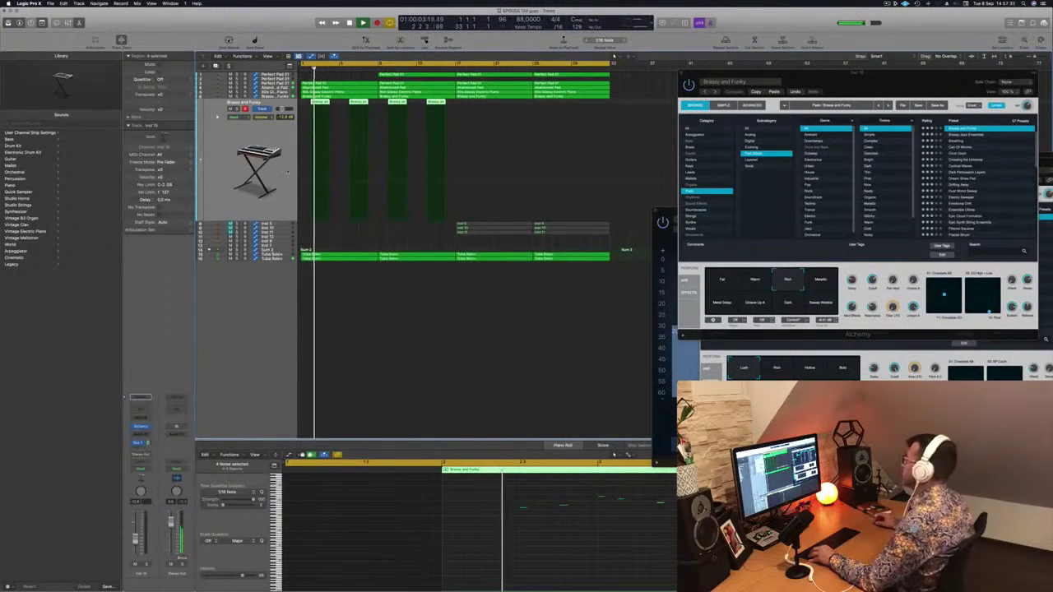
key(super+Left)
key(super+Left)
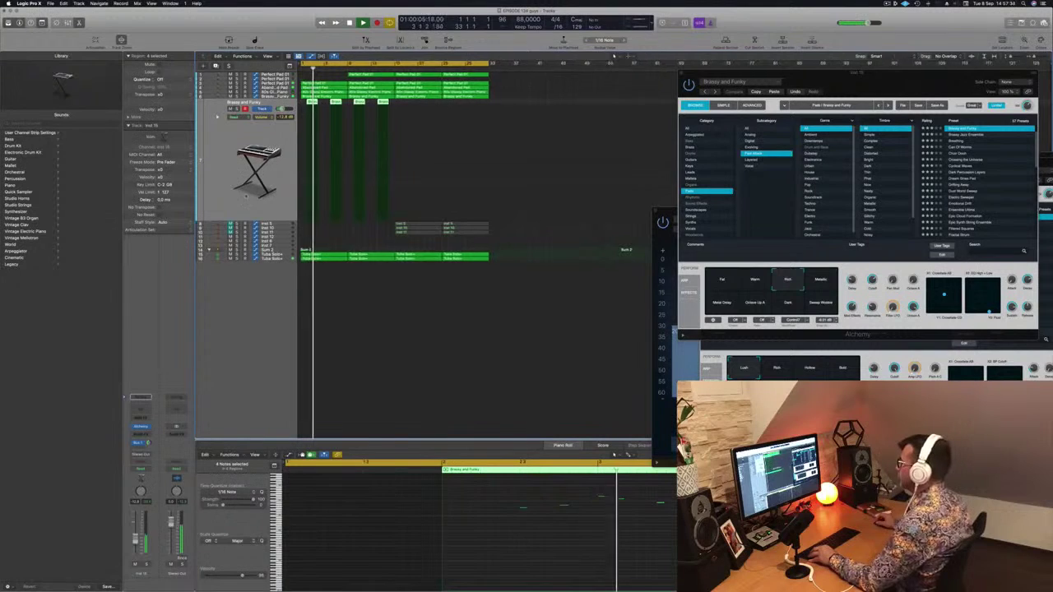
key(super+Right)
key(super+Right)
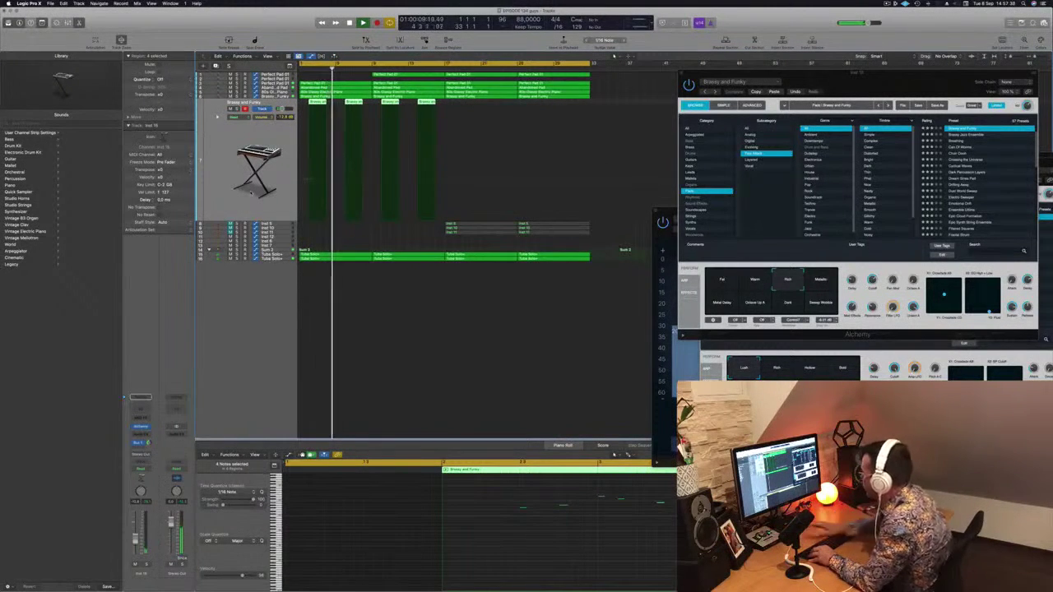
key(super+Right)
key(super+Left)
key(super+Left)
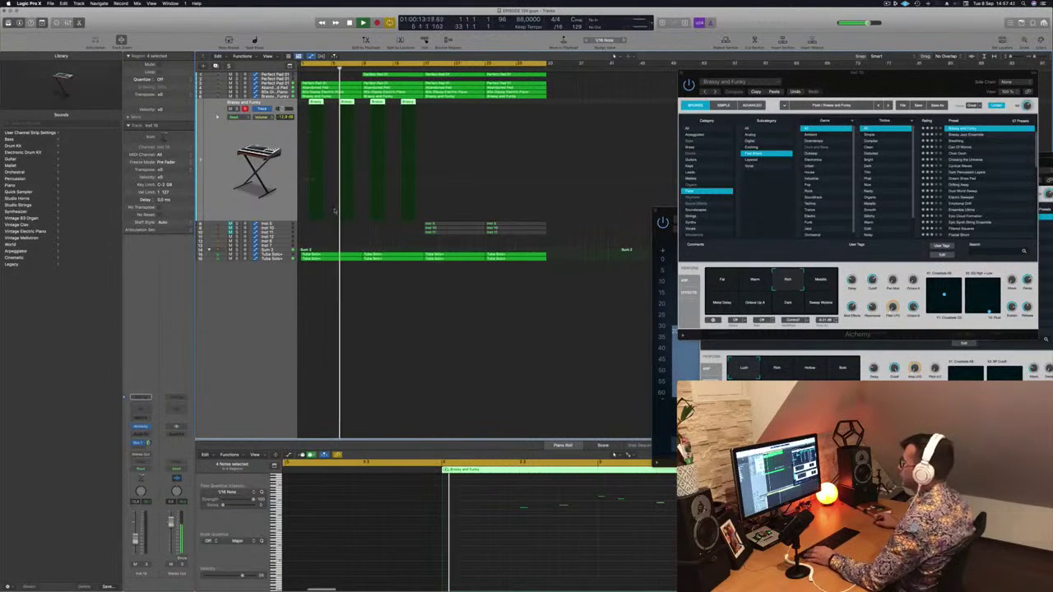
Reshape the volume automation of the Sum 2 stack, raising the points around bars 9 and 17 for a smoother rise.
click(276, 245)
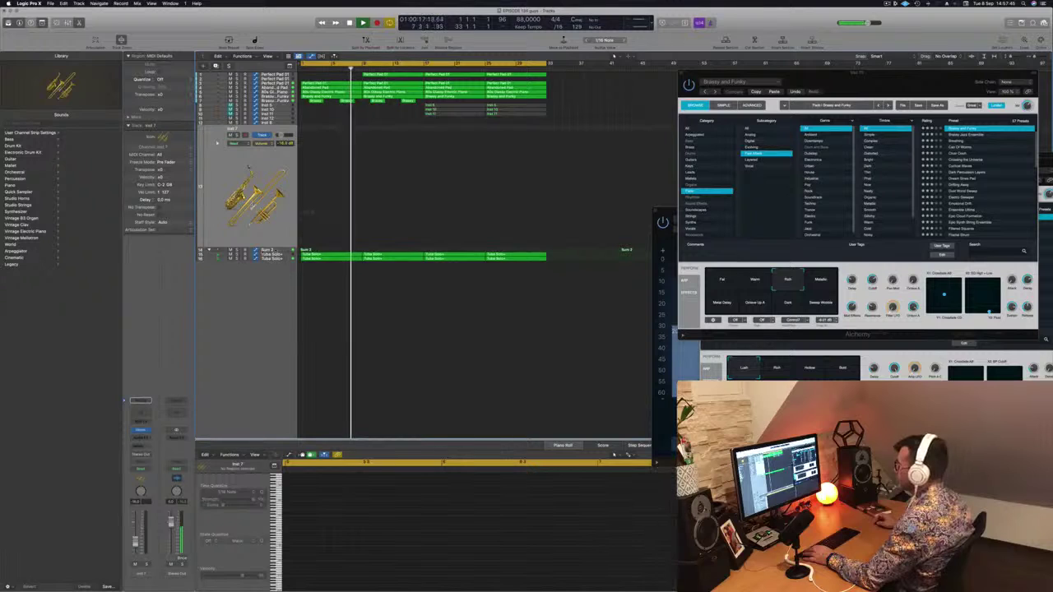
key(a)
drag(361, 224, 362, 206)
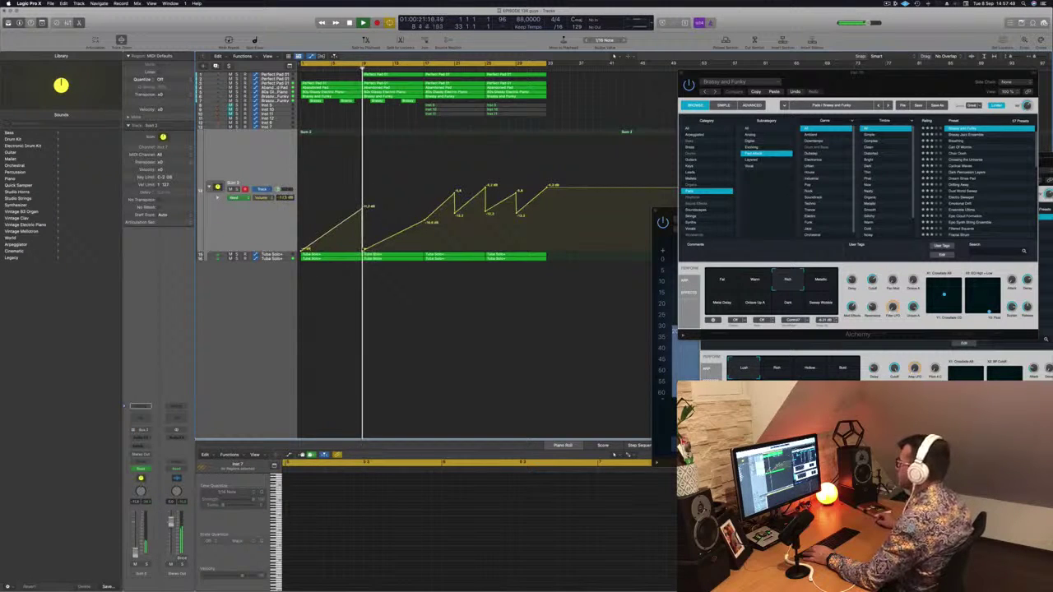
drag(363, 249, 424, 200)
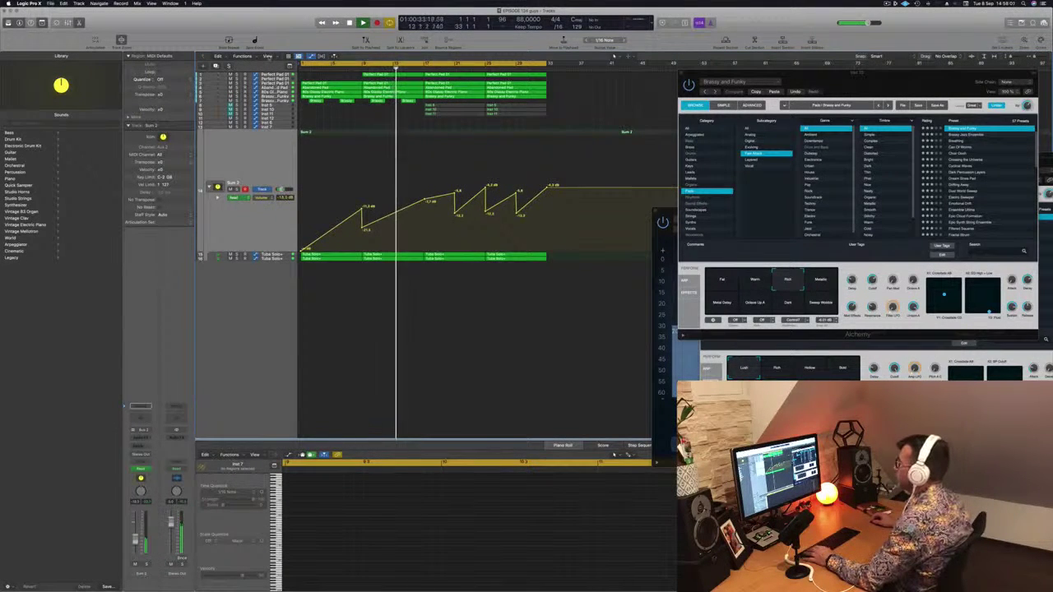
Show the secondary ruler above the tracks and move the Alchemy window further aside.
click(267, 56)
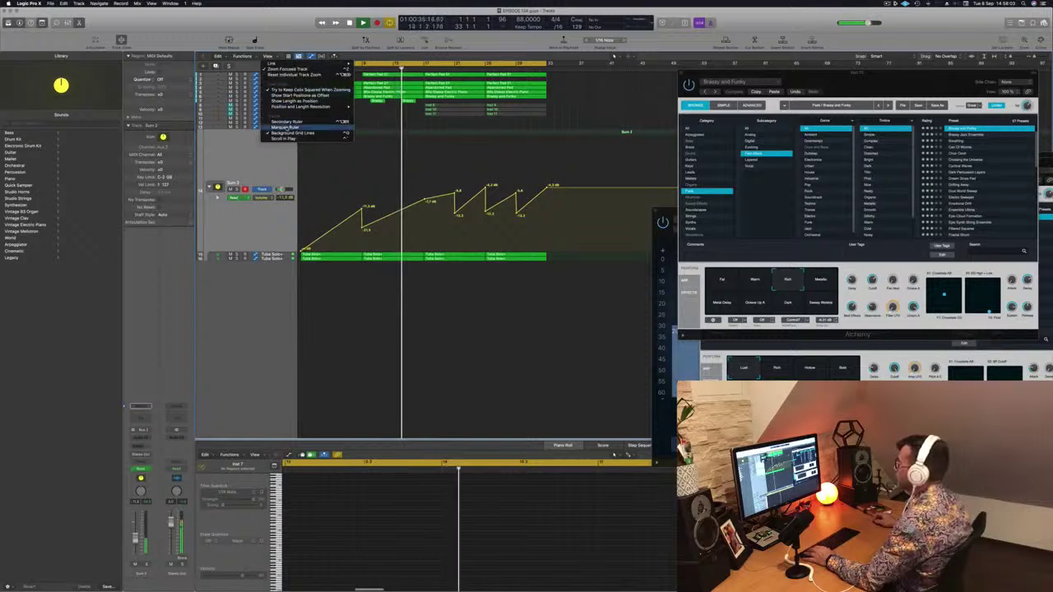
click(286, 121)
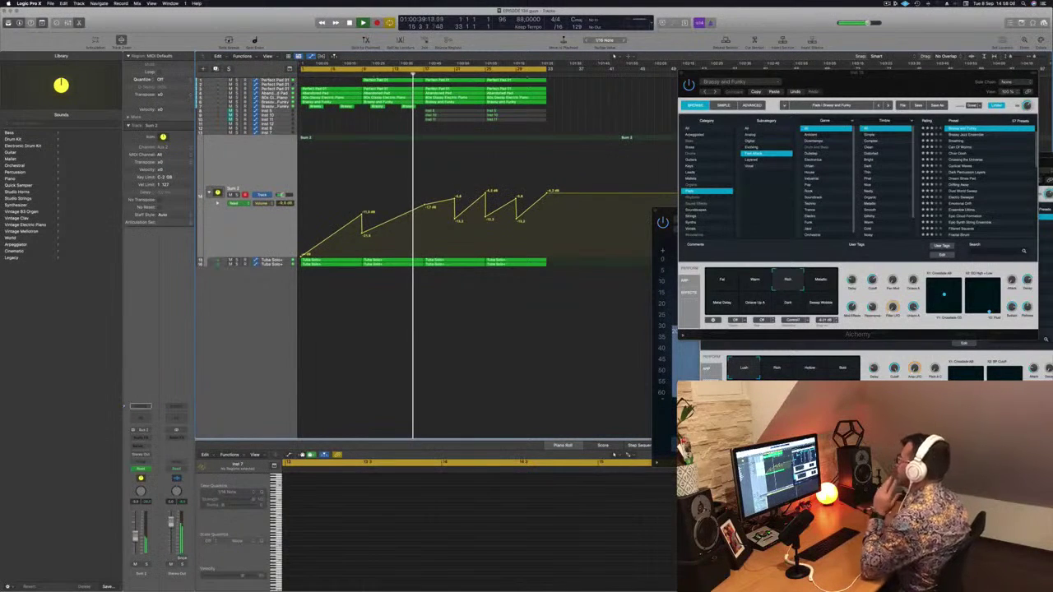
drag(745, 77, 790, 98)
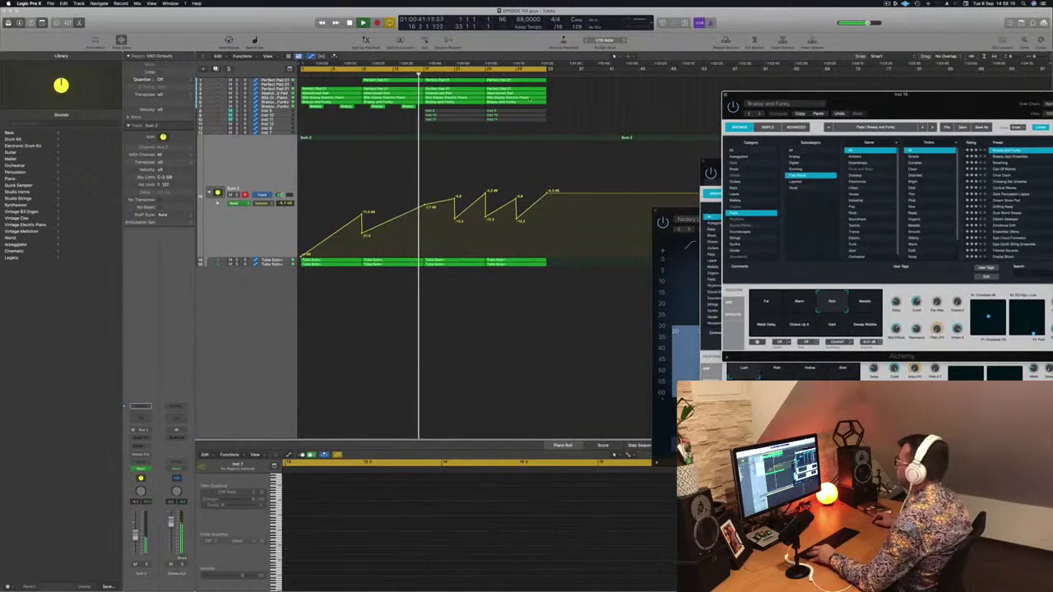
Set the cycle range to bars 17–33 and repeat that section with its automation from bar 33 to bar 49.
key(super+Left)
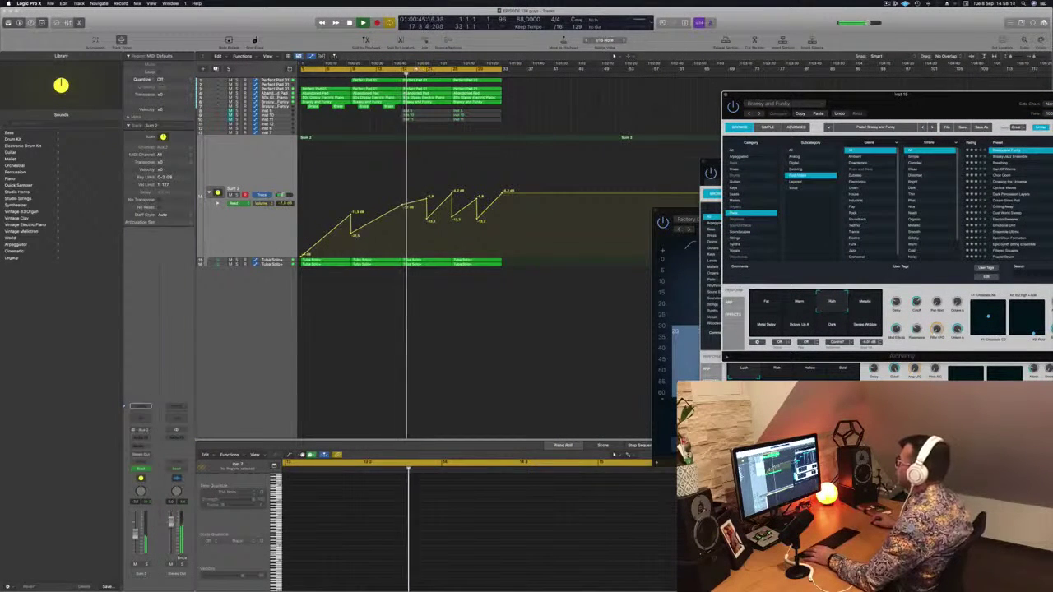
key(c)
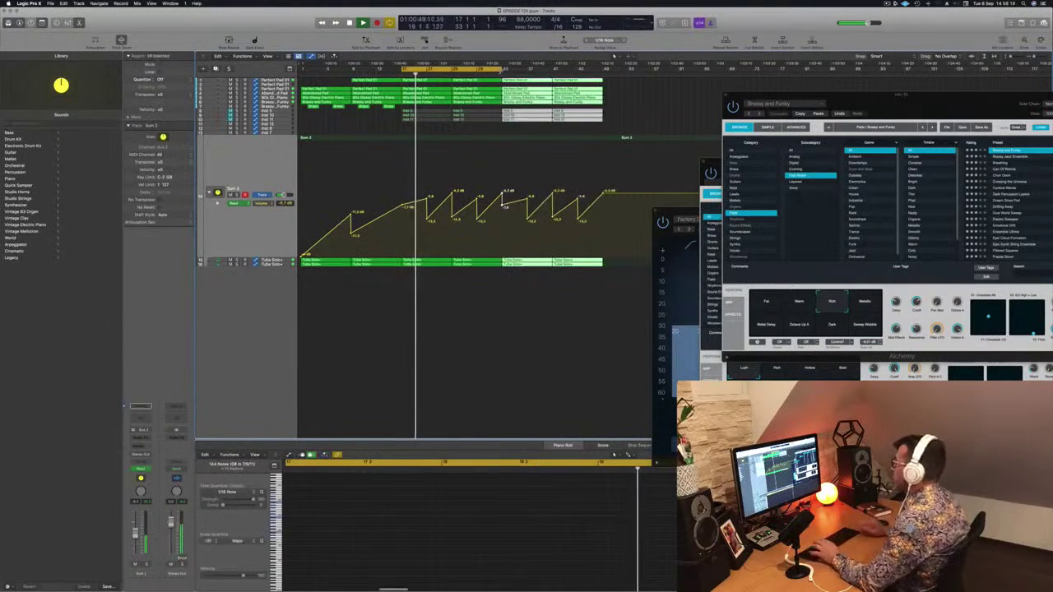
click(362, 121)
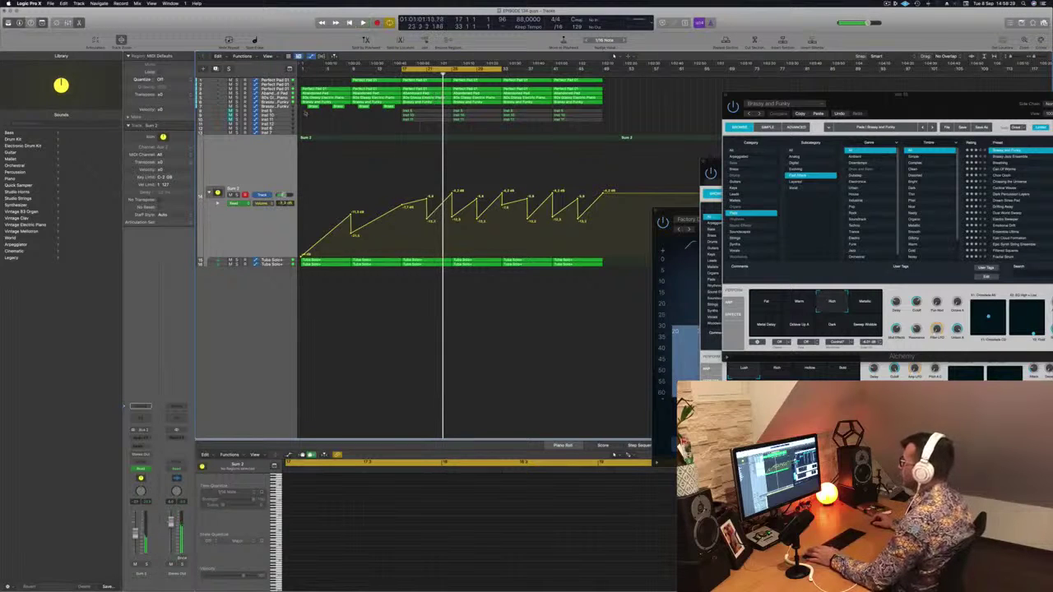
Create a summing stack from the first muted strings track below the melody track.
click(282, 110)
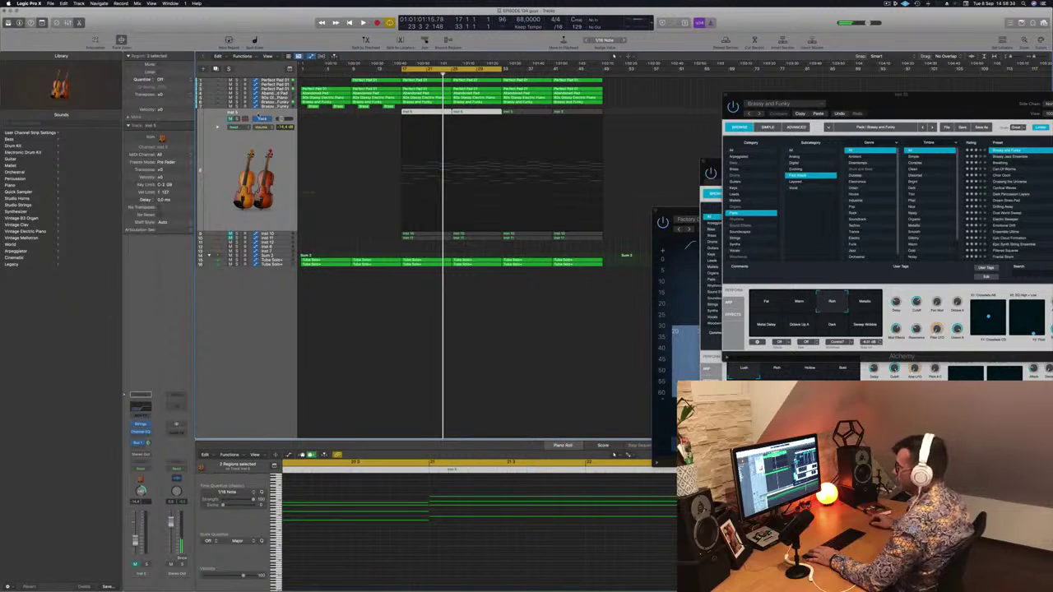
right_click(278, 113)
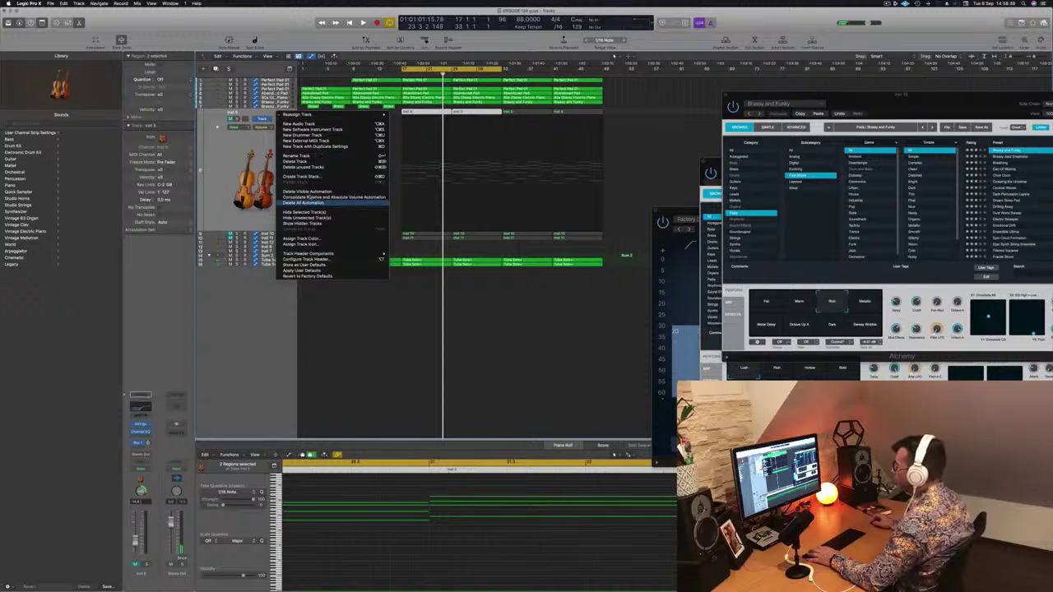
click(312, 177)
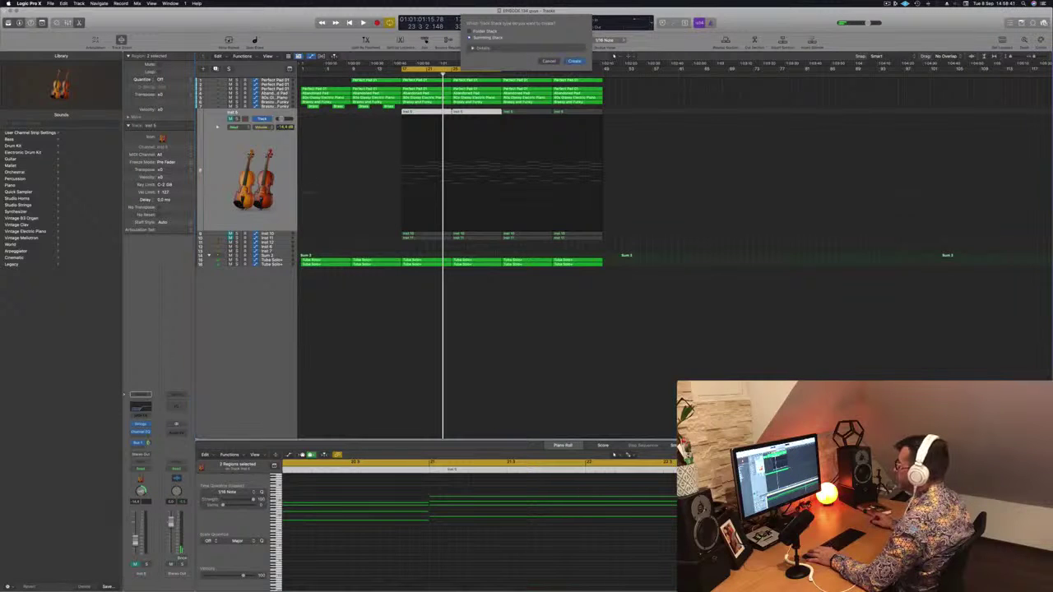
click(574, 61)
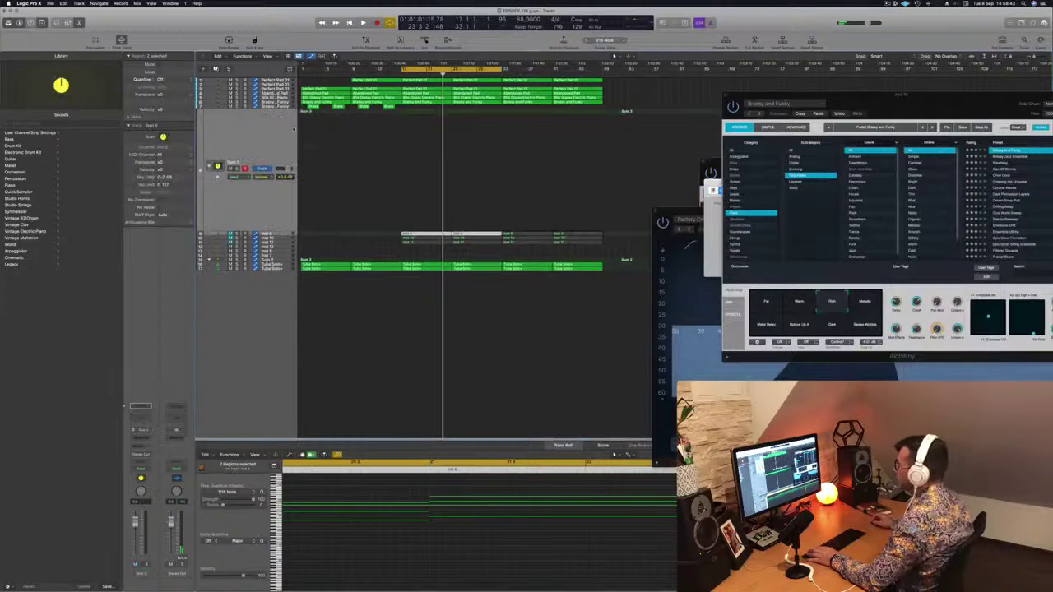
Move the Inst 10 and Inst 11 strings tracks into the new summing stack.
drag(283, 238, 285, 115)
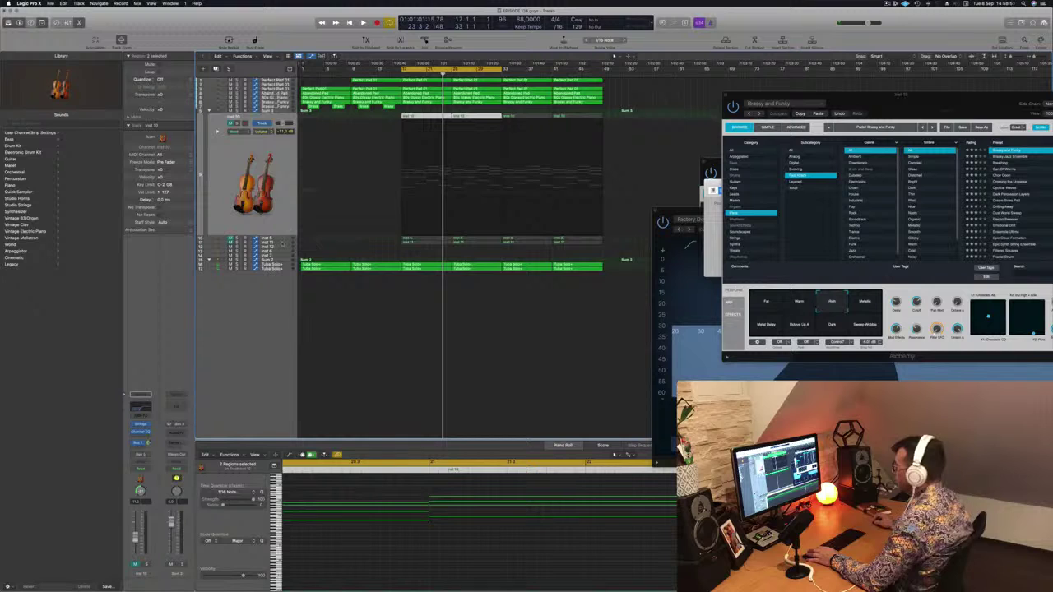
click(282, 242)
drag(253, 167, 271, 117)
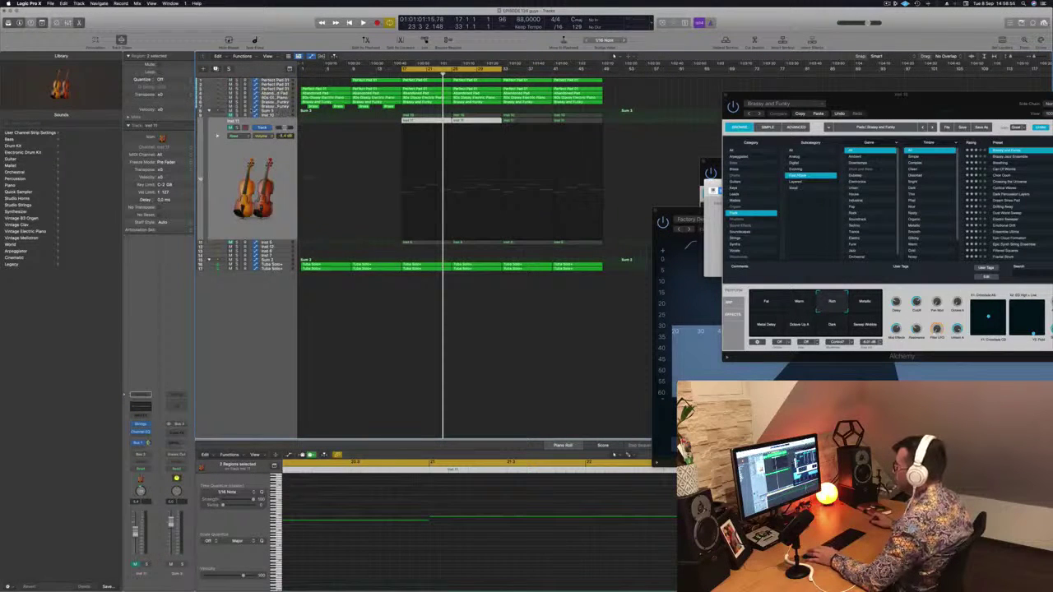
Rename the new summing stack as Strings.
click(282, 111)
double_click(235, 162)
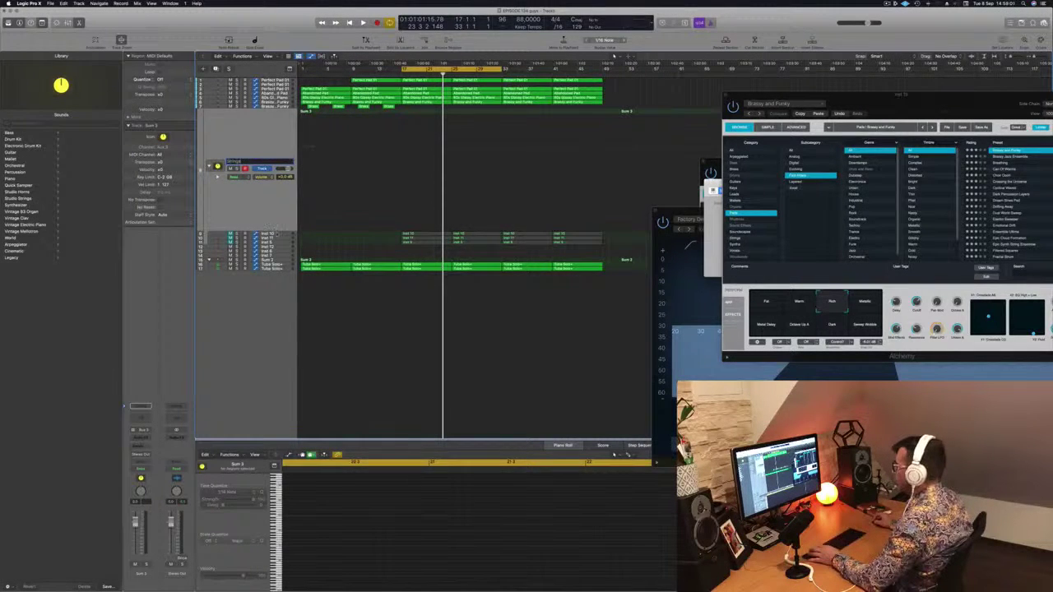
text(Strings)
key(Return)
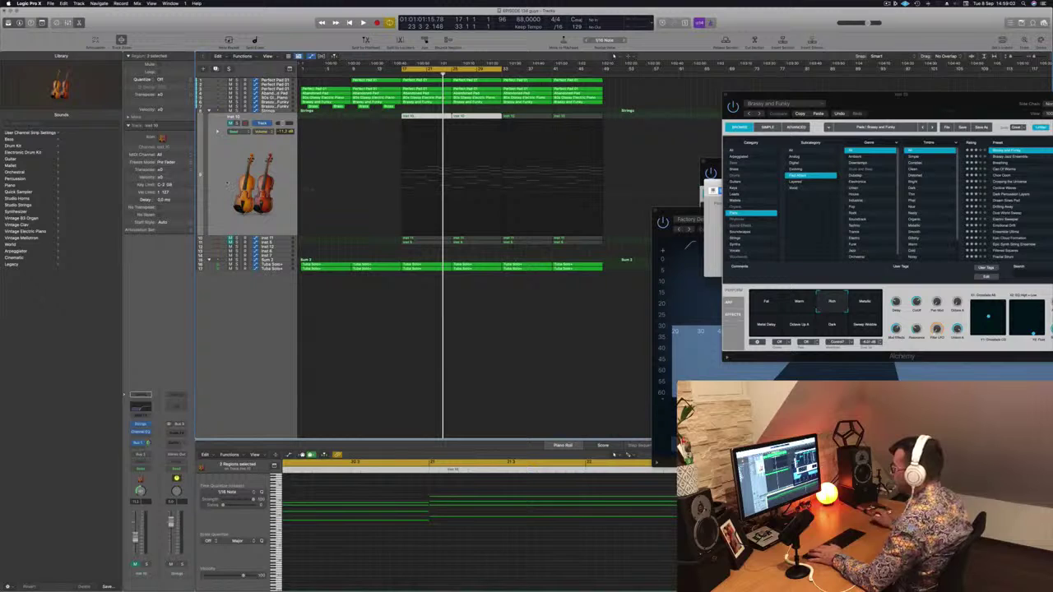
Start playback and rename the first track in the Strings stack as Left Strings.
key(space)
click(238, 124)
double_click(235, 117)
text(S)
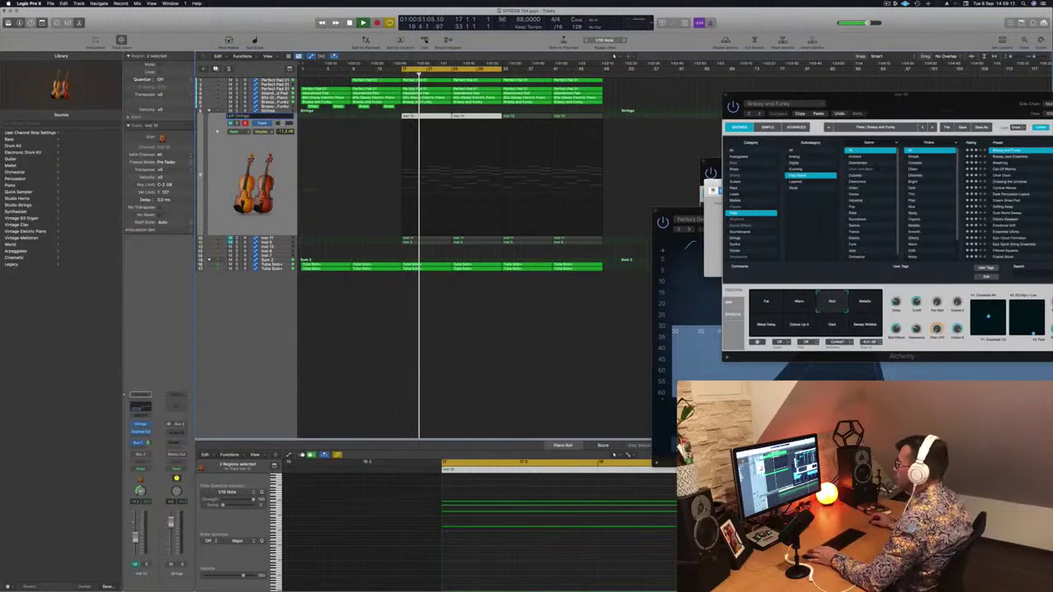
Move the last strings track directly below Left Strings, name it Right Strings, and rename the Inst 11 track as Cello.
key(Down)
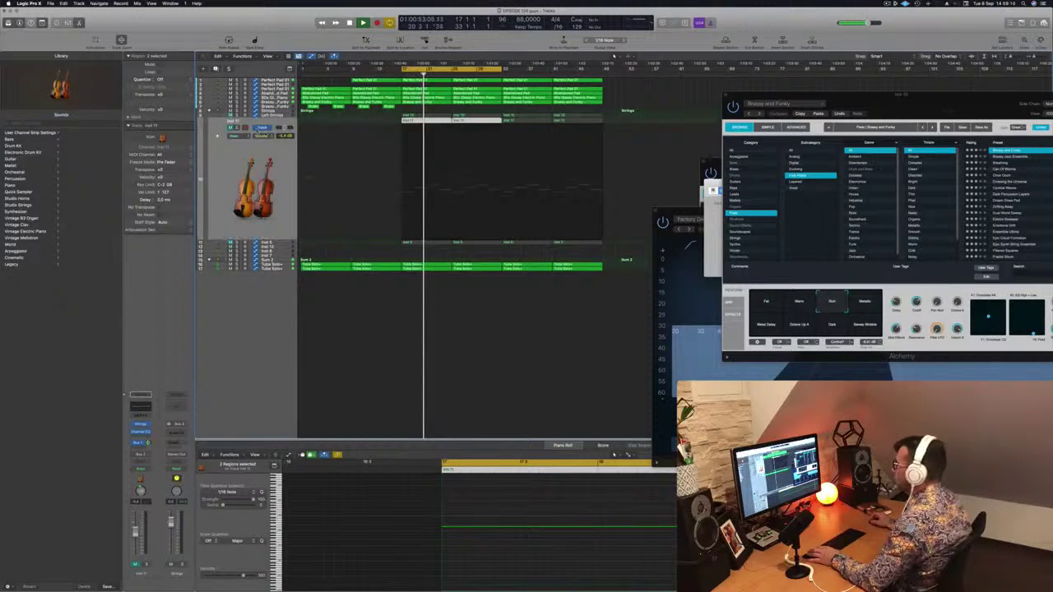
key(Down)
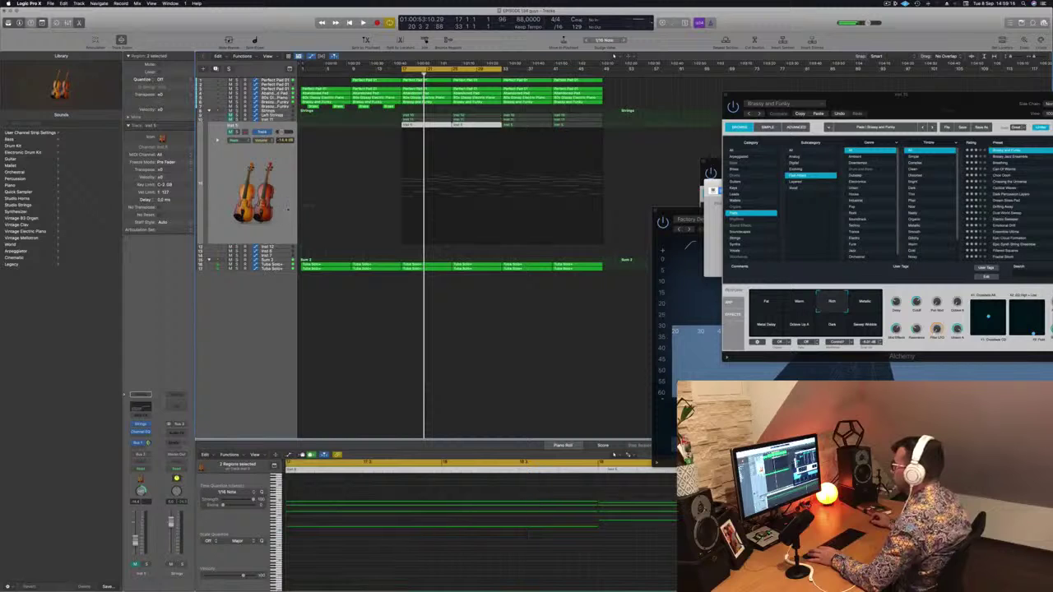
drag(281, 181, 288, 122)
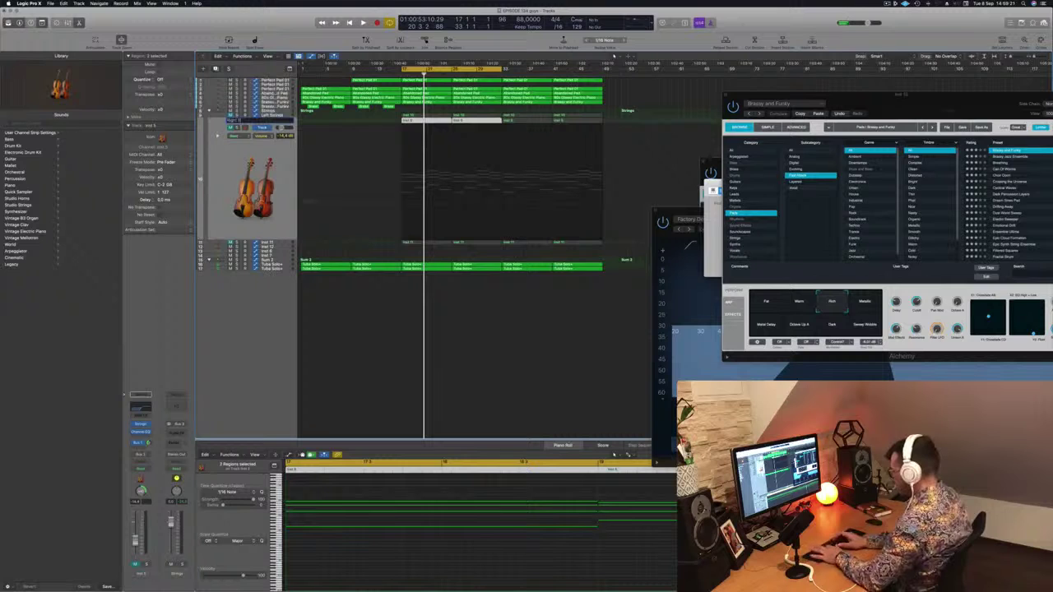
key(Down)
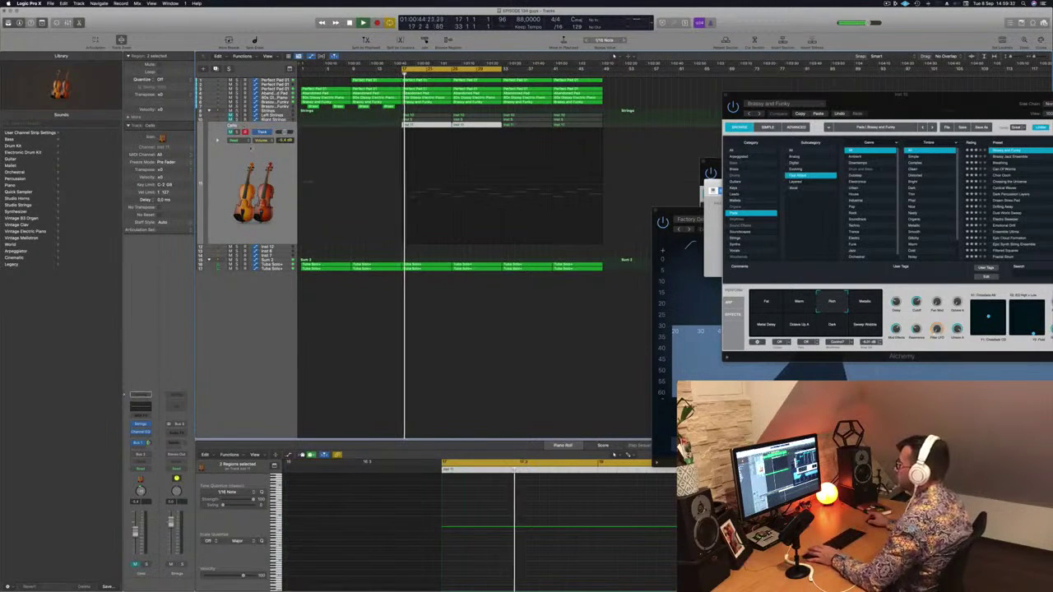
Unmute the Left Strings, Right Strings and Cello tracks, and play the section from bar 17.
click(268, 111)
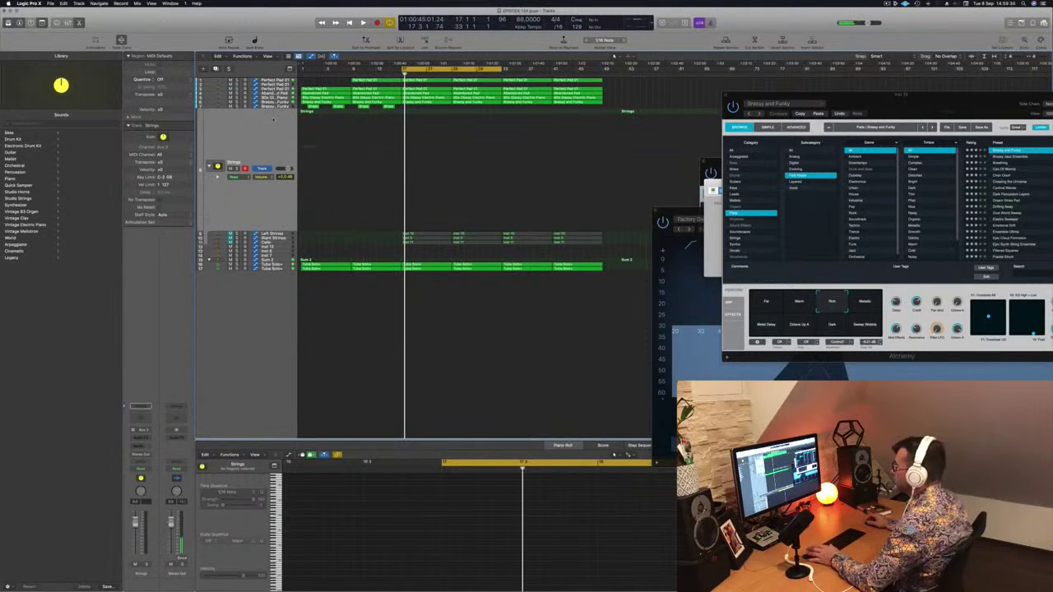
drag(231, 233, 230, 244)
key(space)
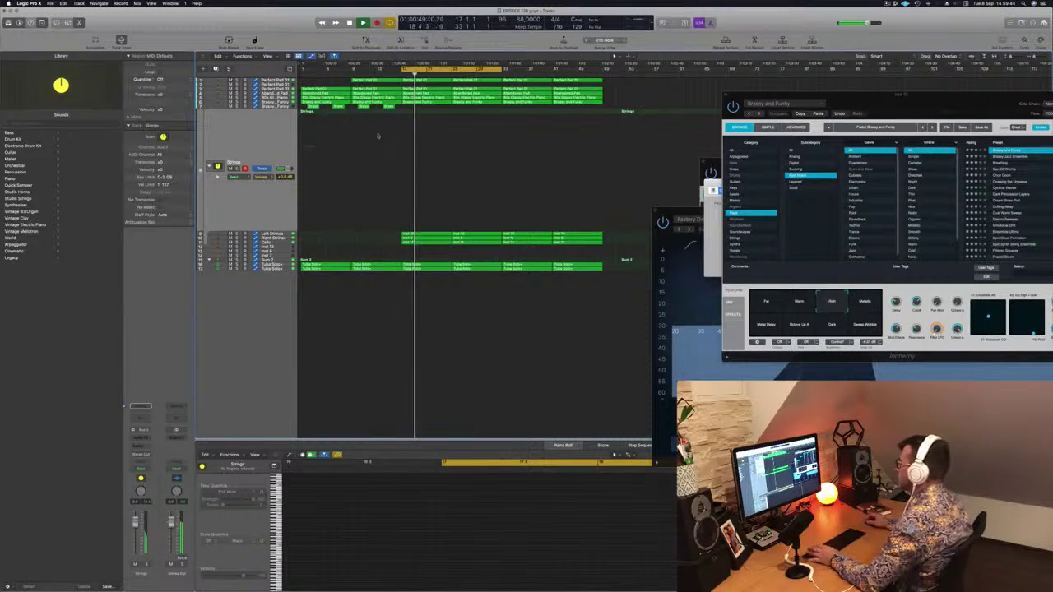
Draw volume automation on the Strings stack, held at minimum from the start and rising from bar 17 to 0 dB at bar 25.
key(space)
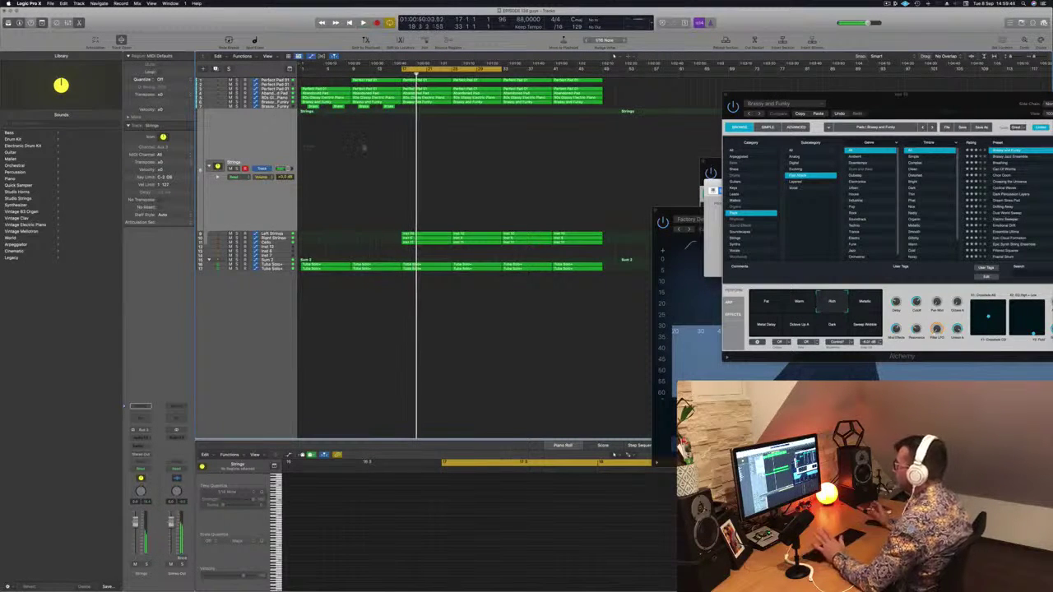
click(401, 151)
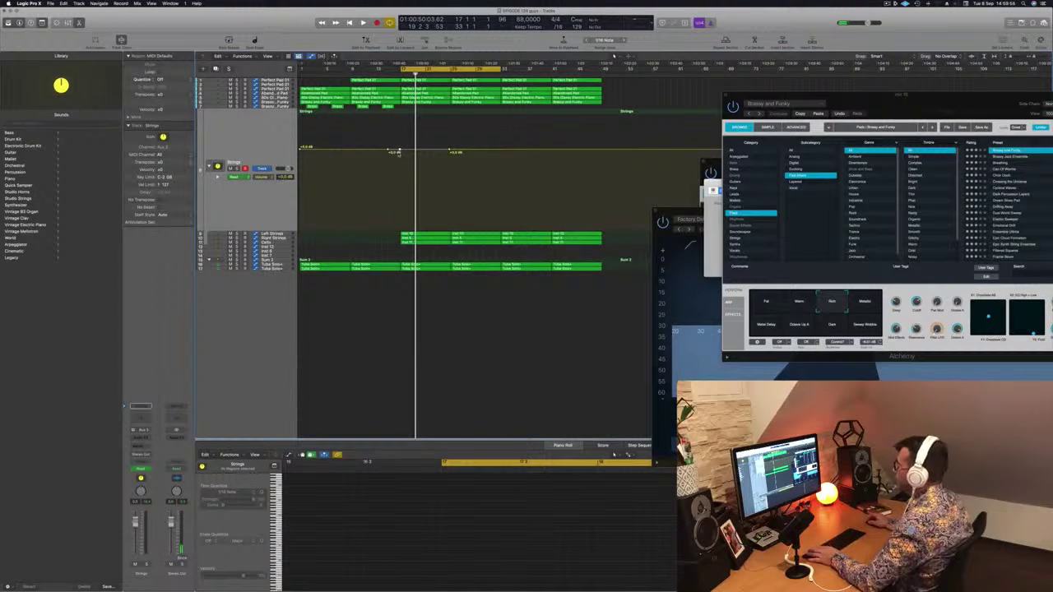
drag(396, 152, 399, 230)
key(space)
drag(389, 149, 302, 150)
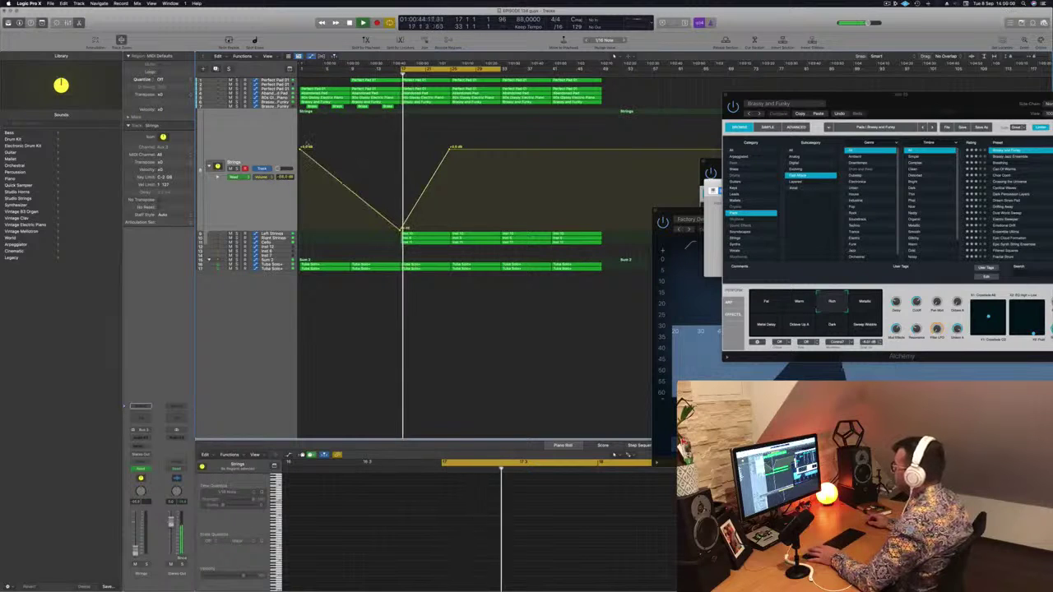
click(302, 150)
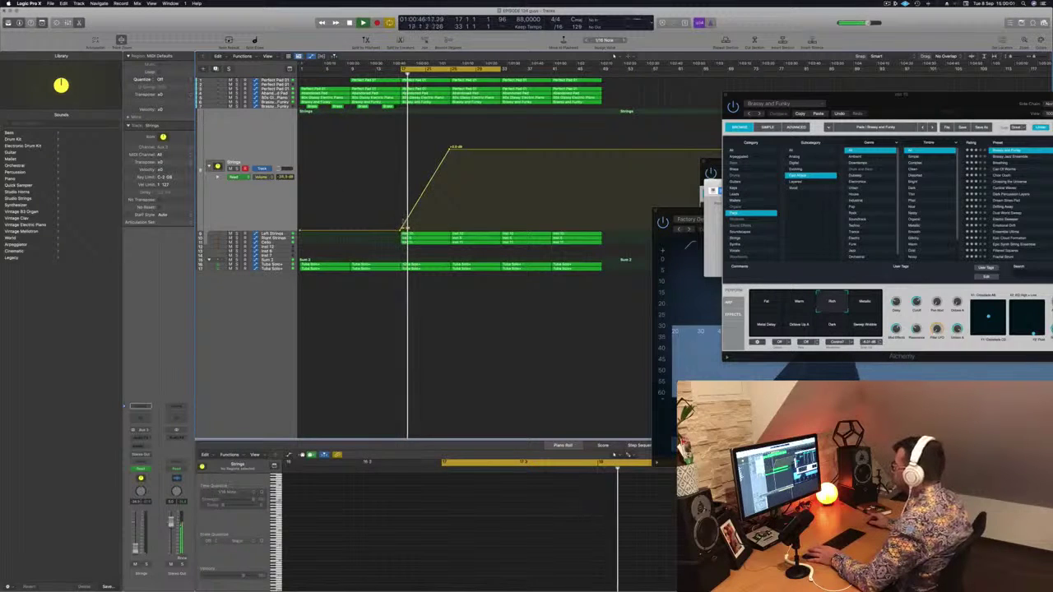
drag(449, 149, 451, 150)
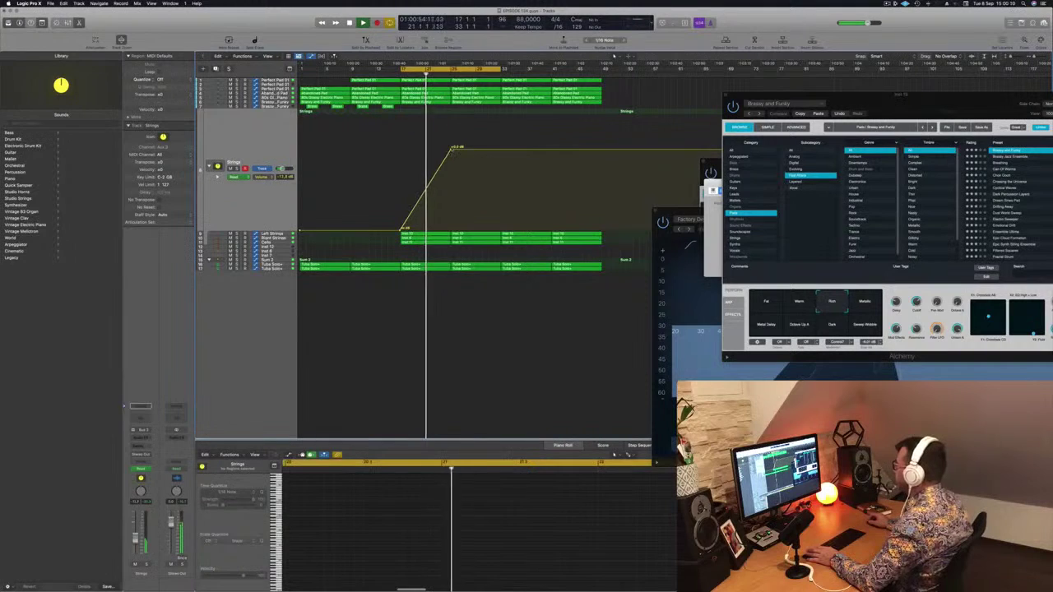
Lower the Strings volume peak at bar 25, add a sharp drop directly after it, and replay the passage.
drag(452, 149, 451, 212)
click(451, 180)
key(space)
key(space)
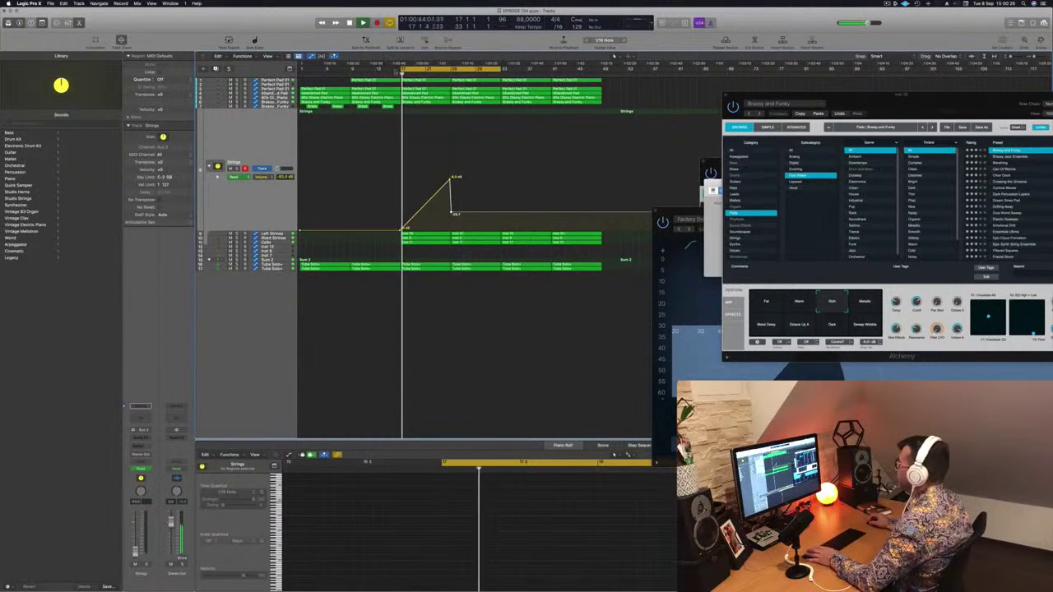
Play the arrangement from the beginning and save the project.
key(Return)
key(space)
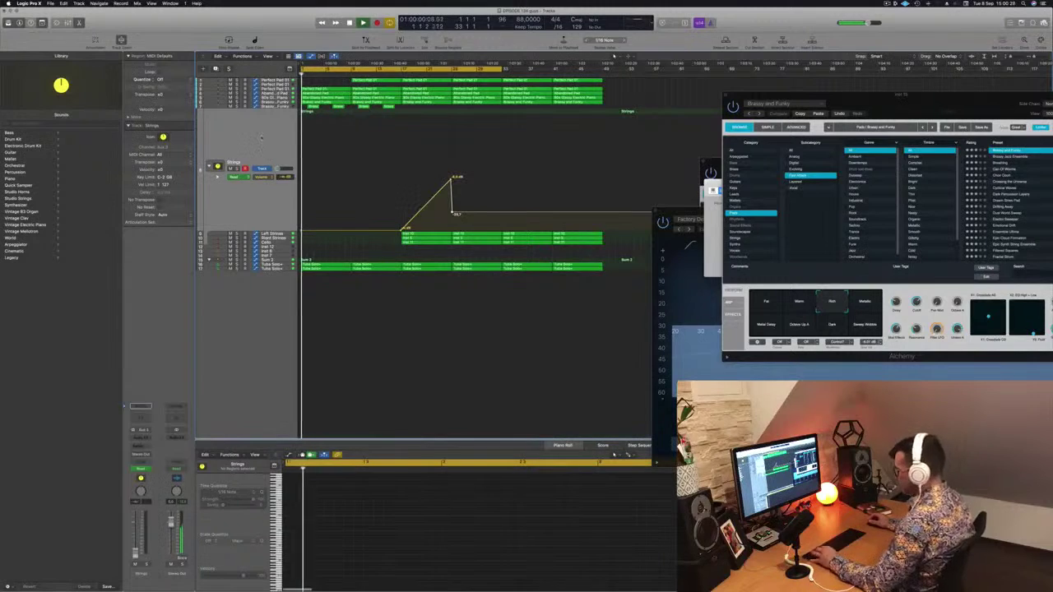
key(super+s)
key(super+Right)
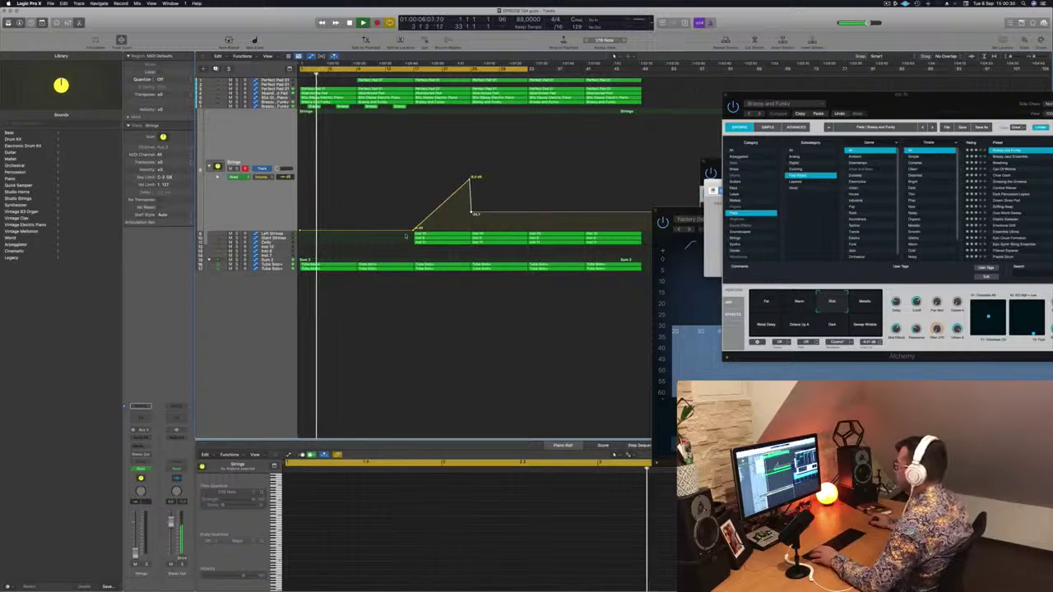
Select all regions in the arrangement and name them after their tracks.
key(super+a)
right_click(433, 238)
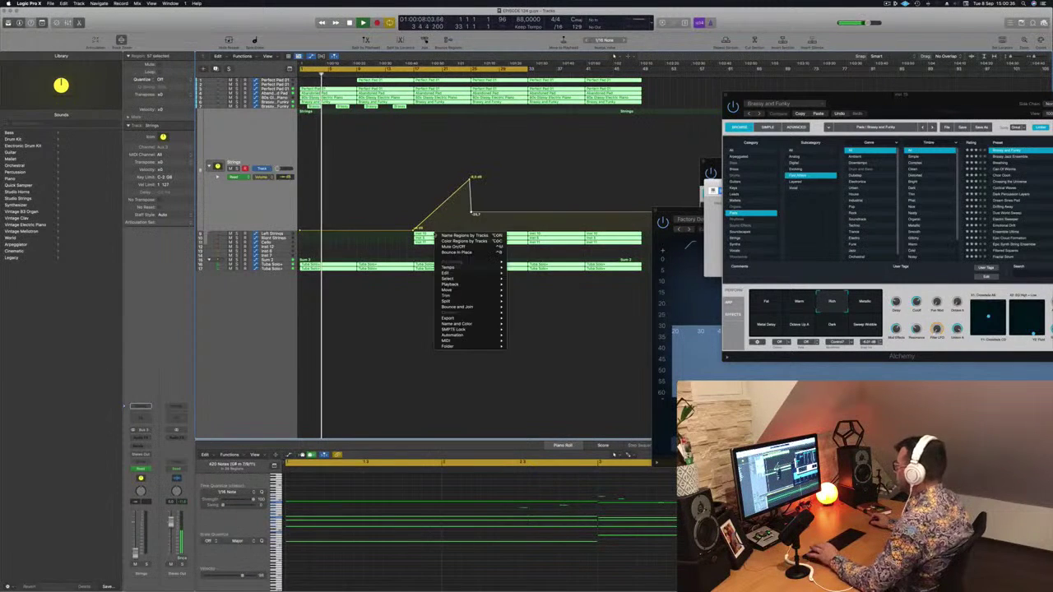
click(436, 240)
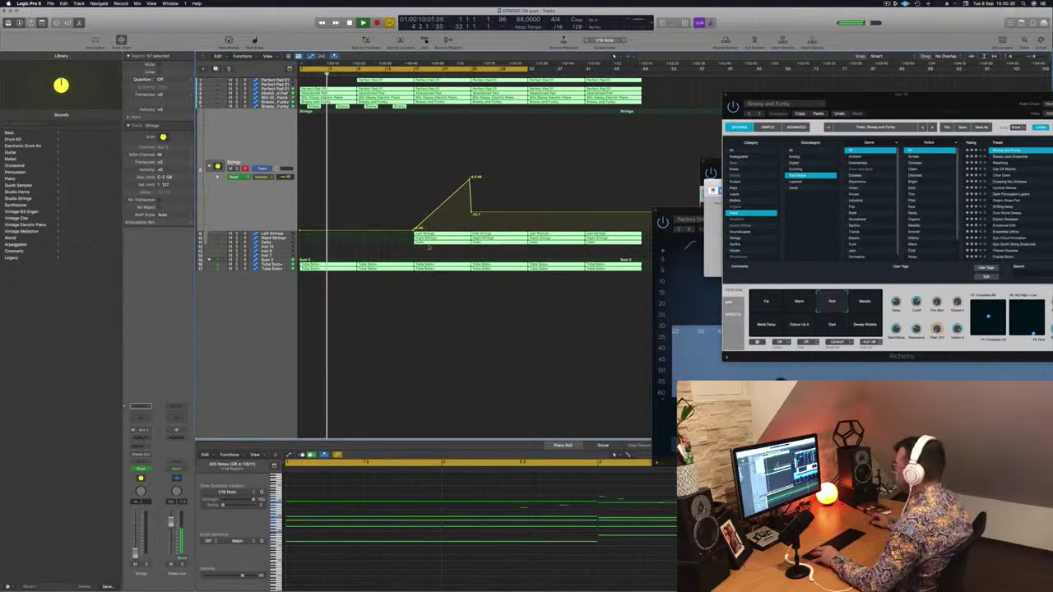
Copy the three strings regions from bar 17 to bar 1 and automate a smaller volume rise that drops back at bar 9.
click(434, 237)
drag(440, 236, 326, 237)
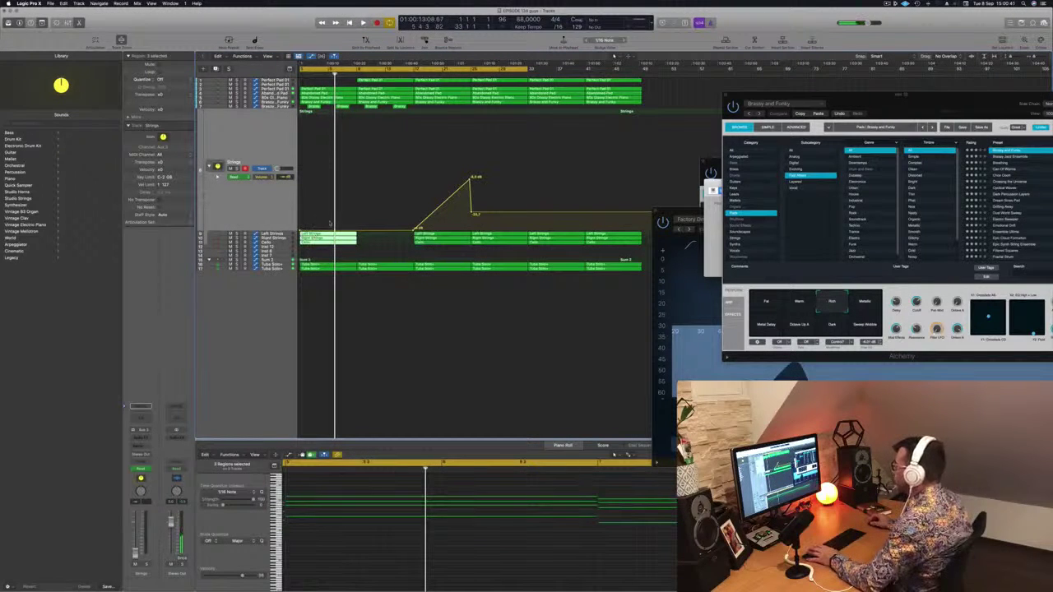
click(357, 235)
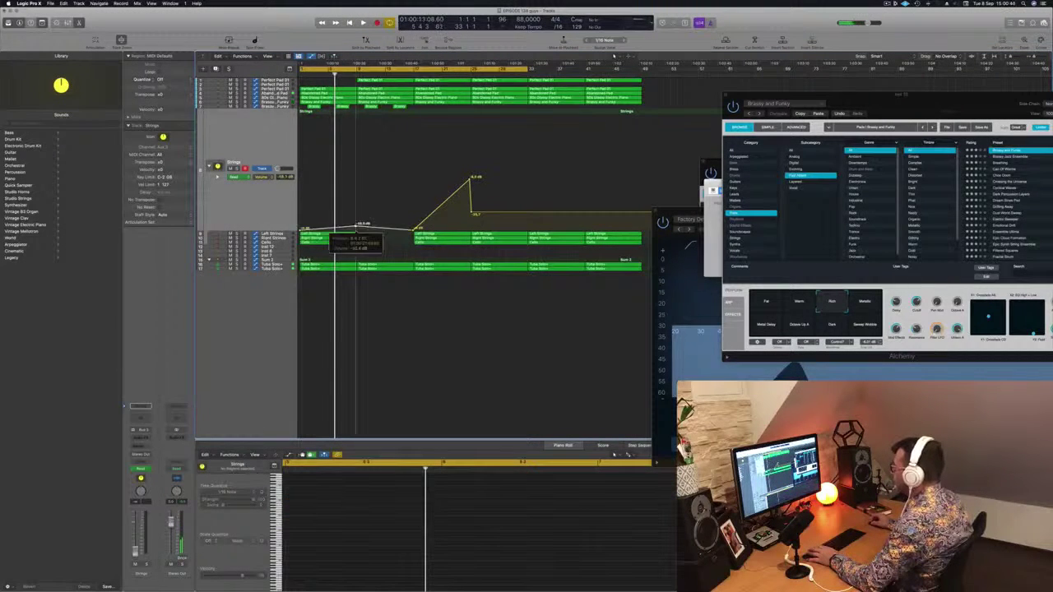
key(space)
drag(356, 214, 357, 230)
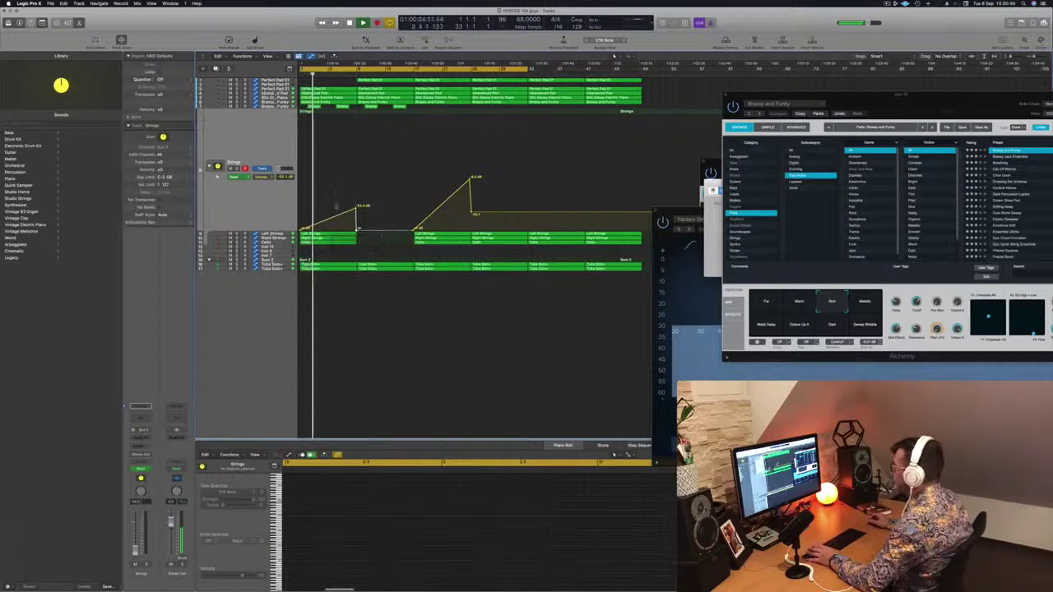
Copy the three strings regions to bar 9 and automate a matching Strings volume rise that drops back at bar 17.
click(362, 236)
drag(362, 236, 394, 238)
scroll(379, 241, left, 2)
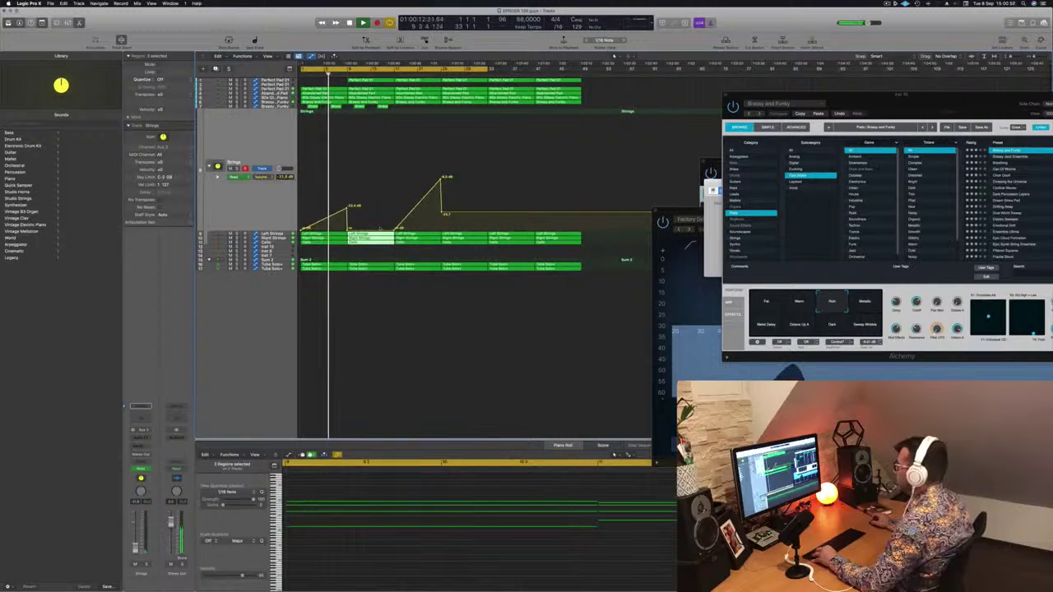
click(390, 230)
drag(390, 230, 391, 202)
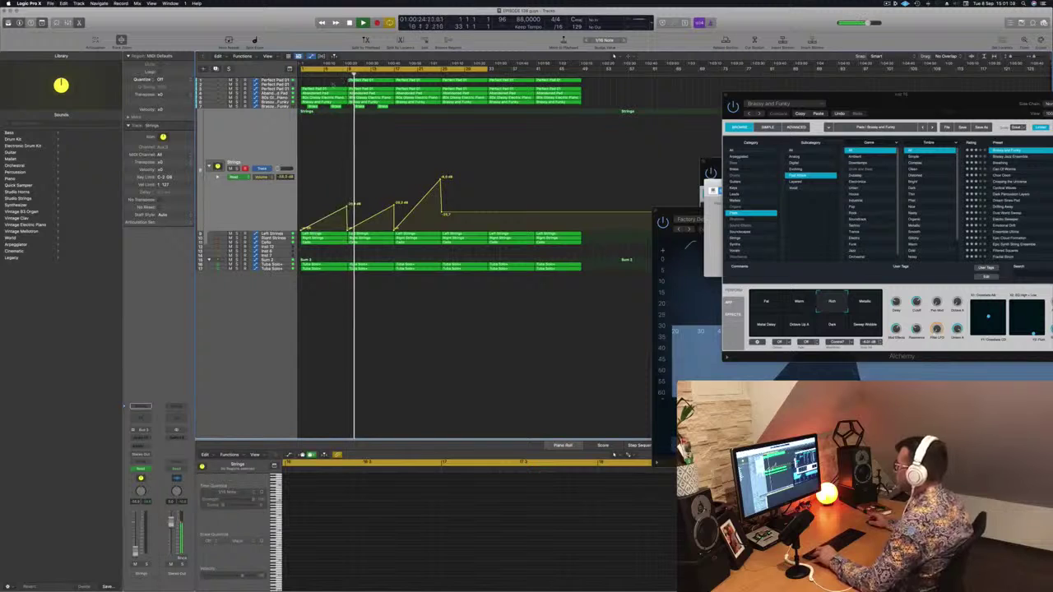
Remove the dip at bar 17 from the 80s Glassy Electric Piano automation so the curve climbs smoothly, and replay the passage.
click(269, 102)
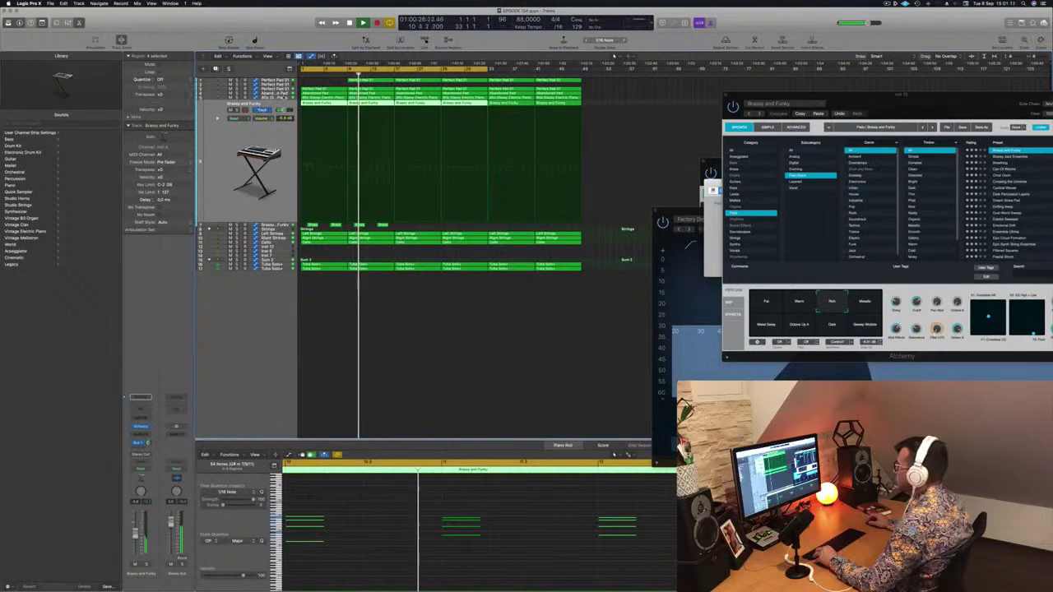
key(Up)
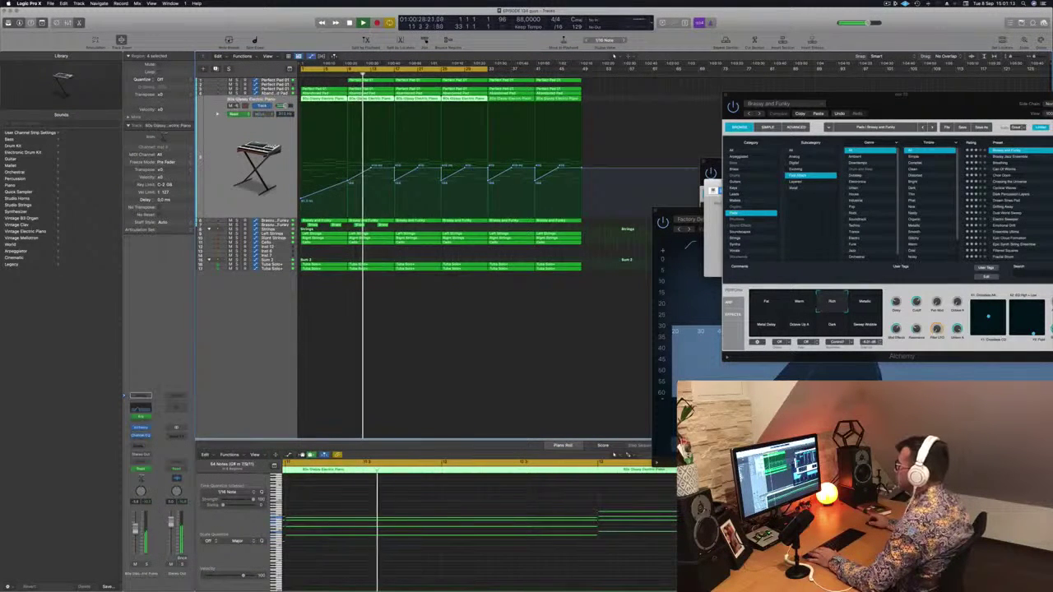
click(237, 105)
click(237, 105)
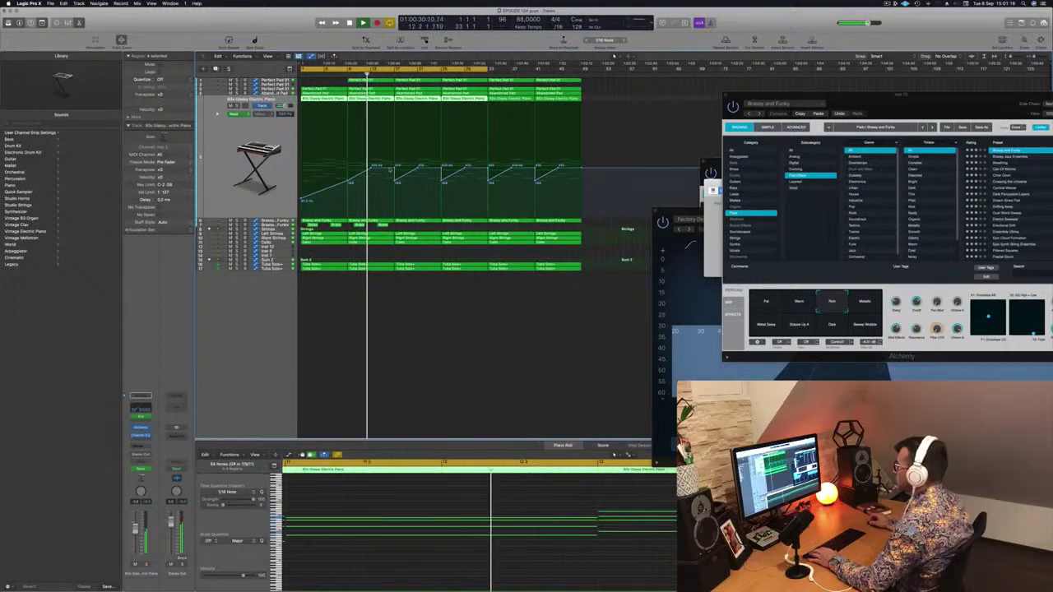
mouse_move(395, 168)
mouse_down()
mouse_move(396, 158)
mouse_move(395, 168)
mouse_up()
double_click(373, 168)
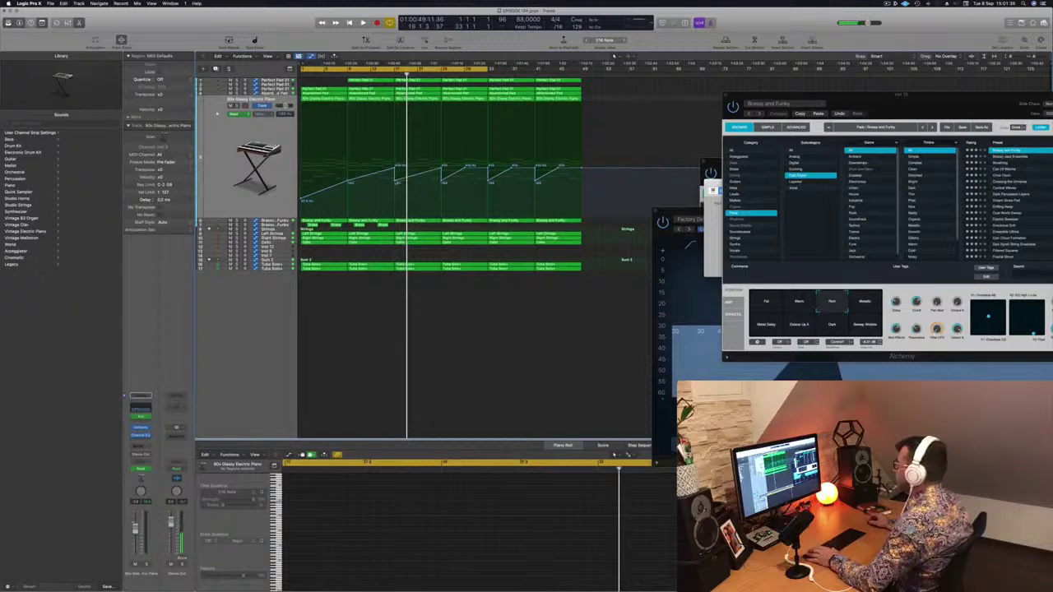
key(space)
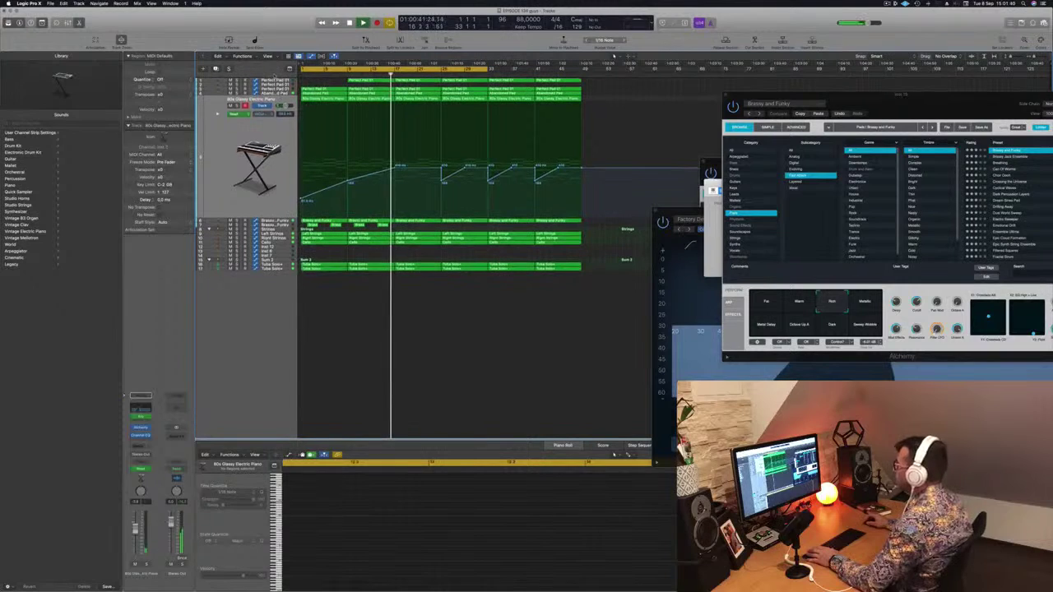
Raise the volume automation peak at bar 25 on the Sum 2 stack and restart playback.
click(267, 260)
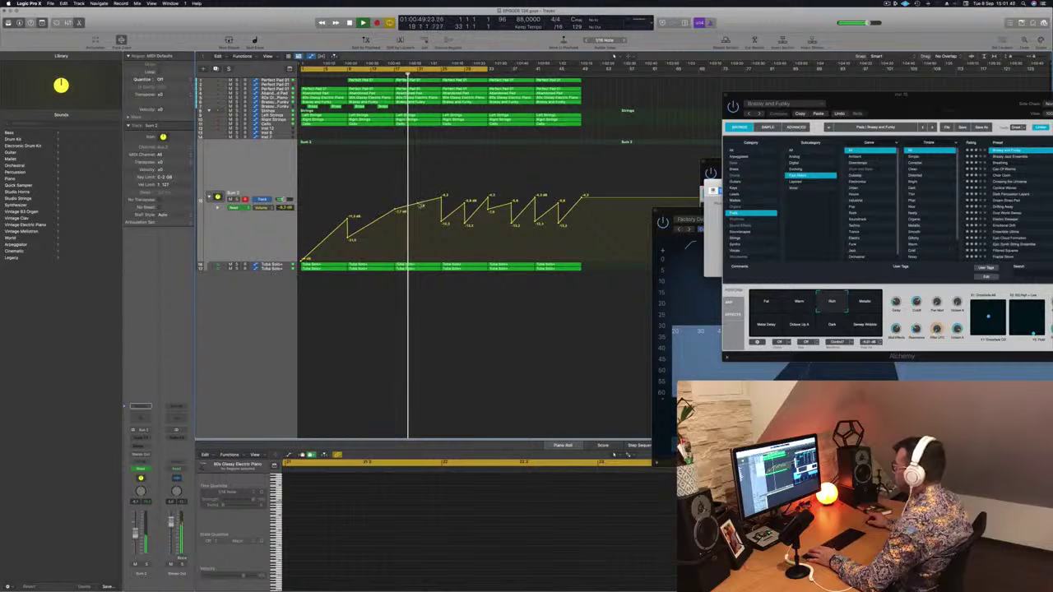
drag(442, 198, 442, 194)
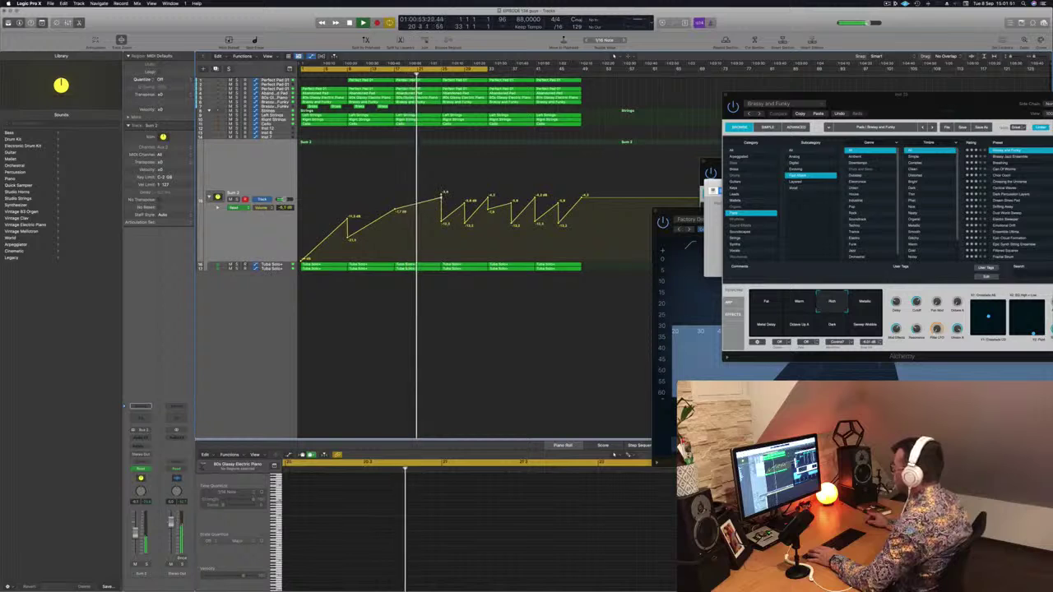
key(space)
key(space)
Delete the Brassy and Funky, Abandoned Pad and Perfect Pad 01 regions between bars 17 and 25.
click(273, 102)
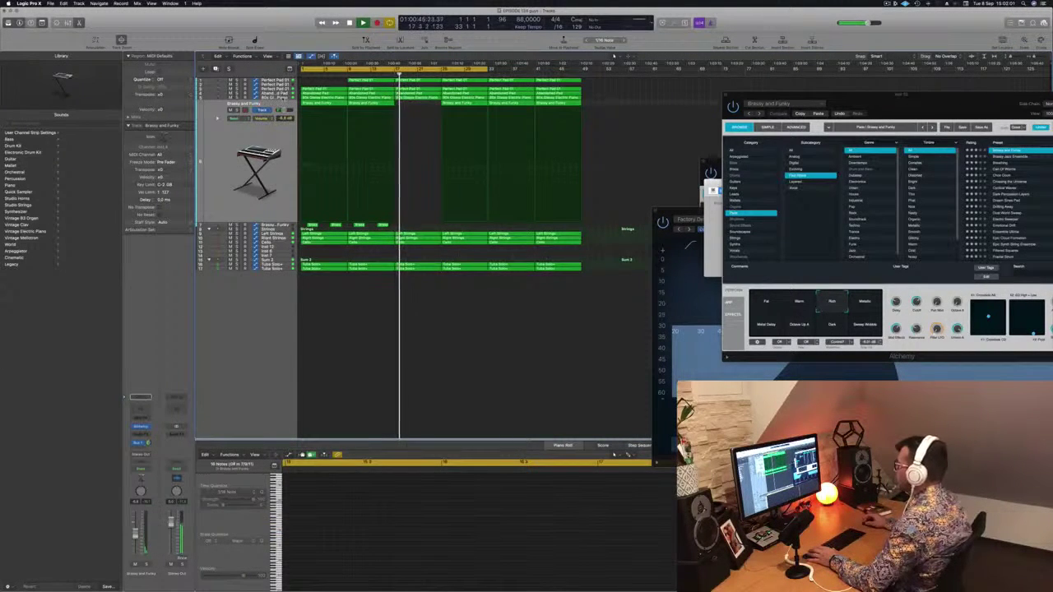
key(Up)
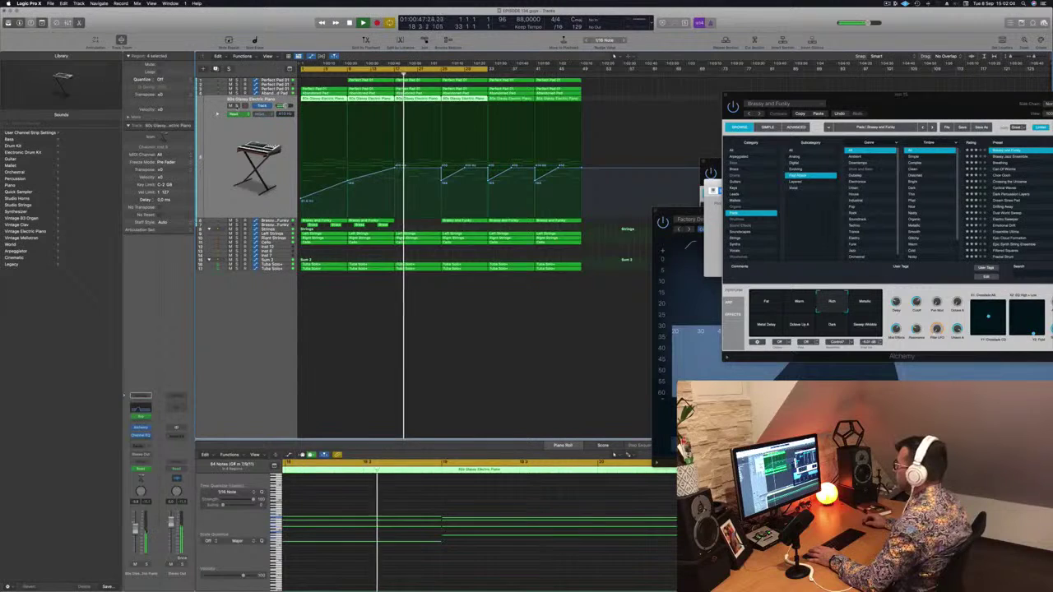
key(Up)
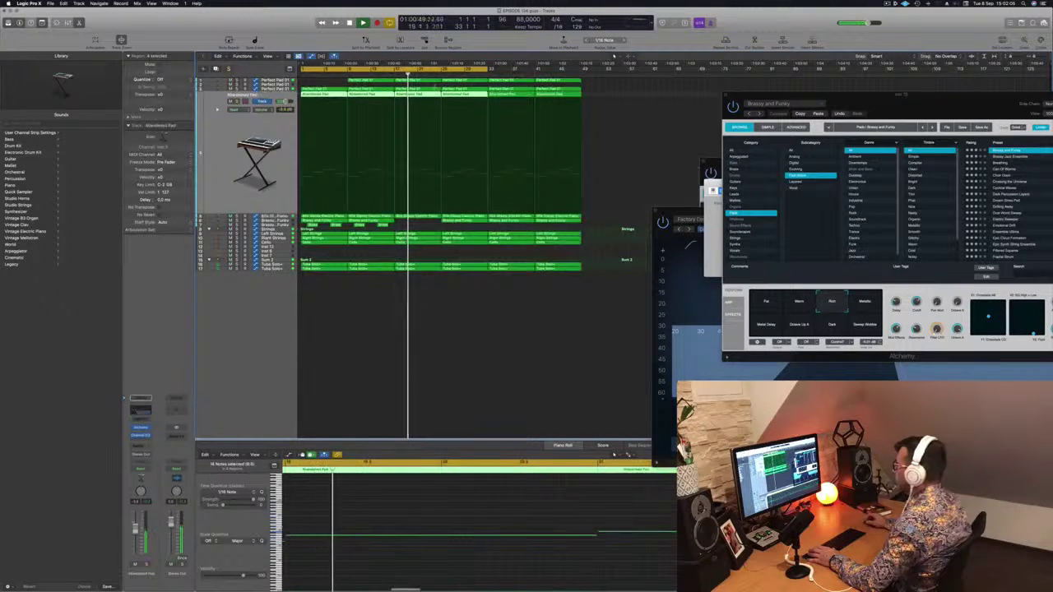
click(616, 88)
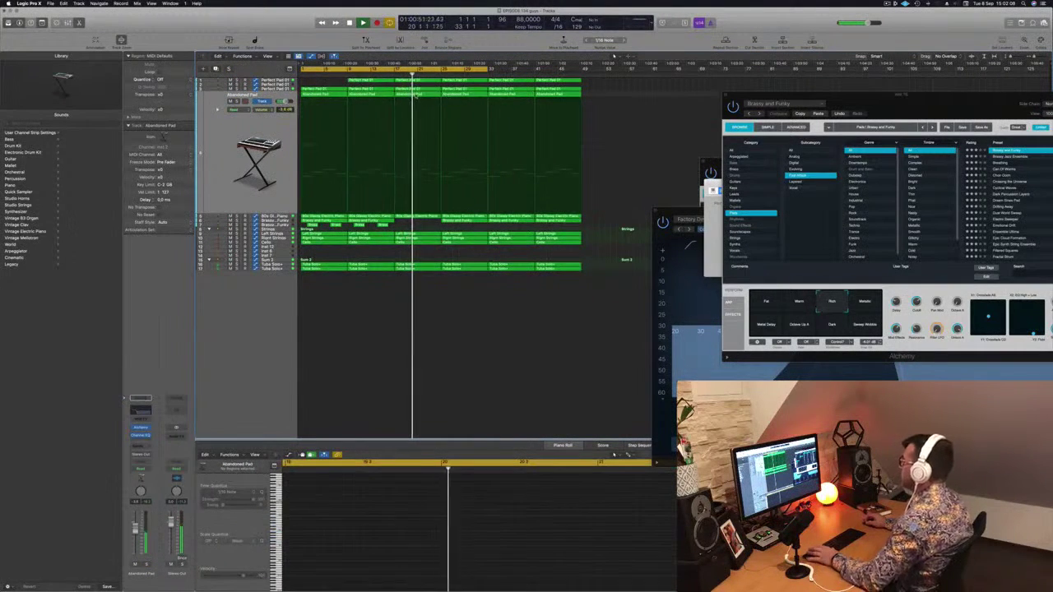
click(417, 95)
key(Delete)
Listen to the transition into the thinned-out section from just before bar 17, and play again from bar 9.
click(386, 72)
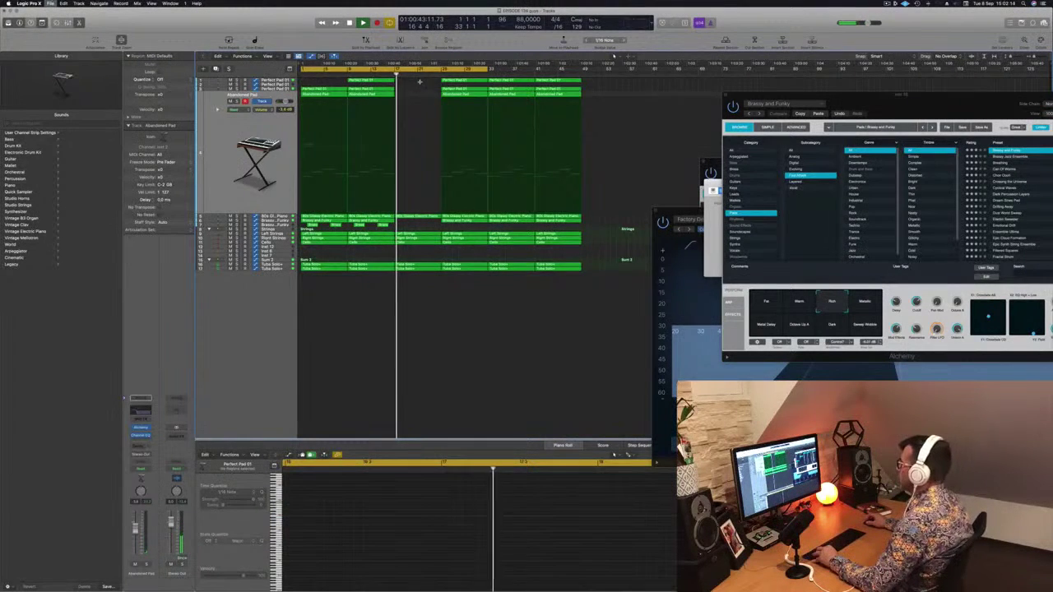
scroll(420, 81, up, 3)
scroll(421, 83, down, 3)
scroll(414, 98, up, 2)
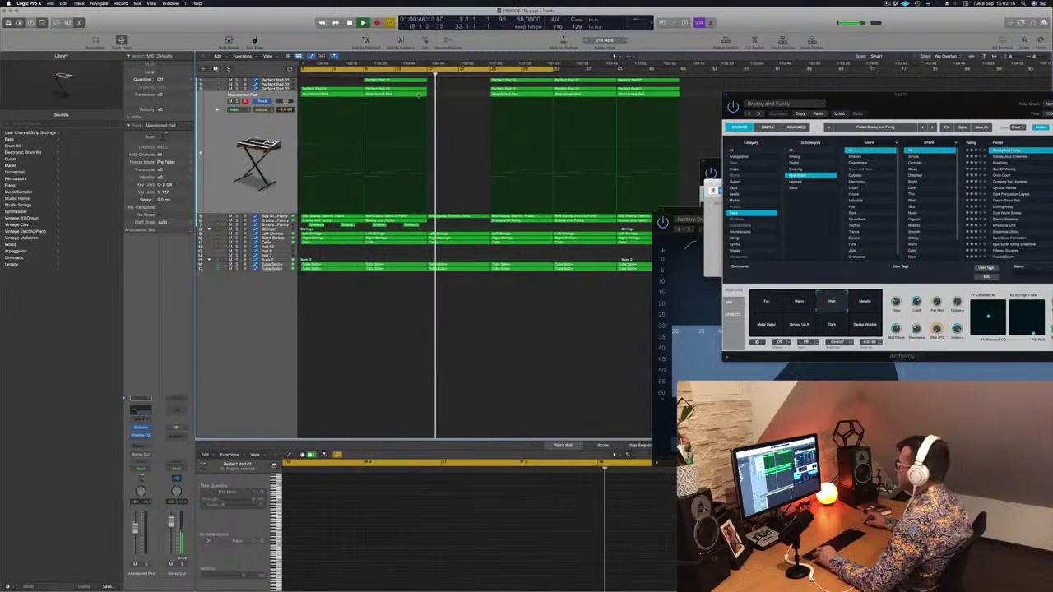
scroll(463, 110, down, 2)
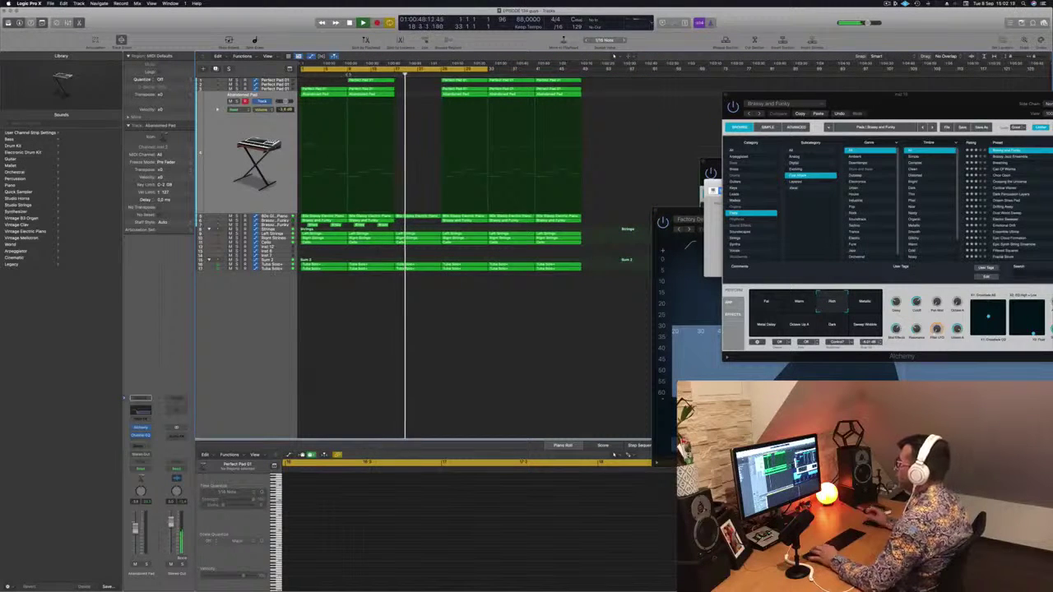
click(348, 75)
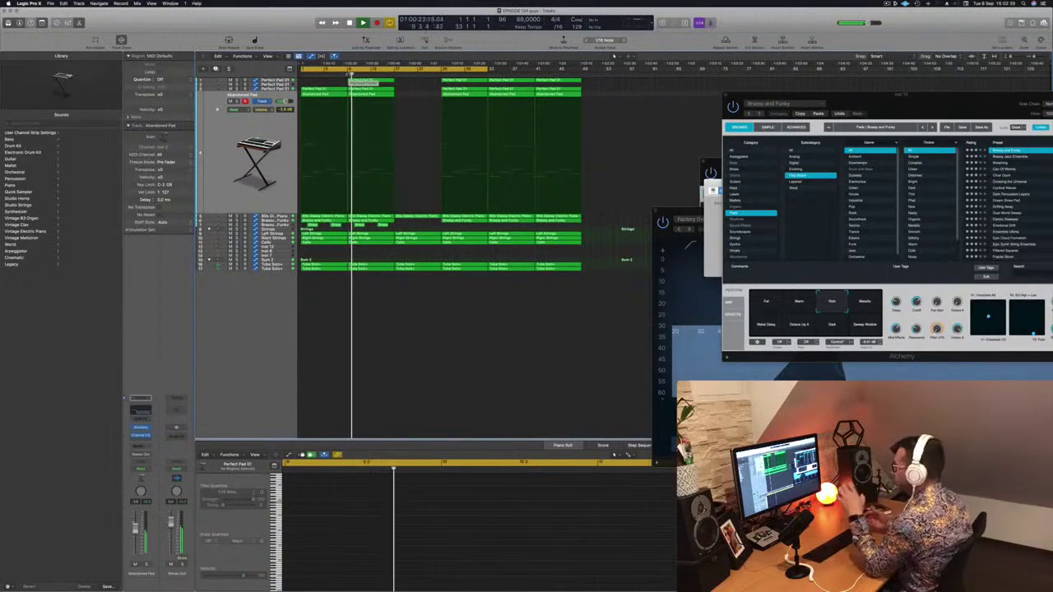
scroll(385, 297, up, 3)
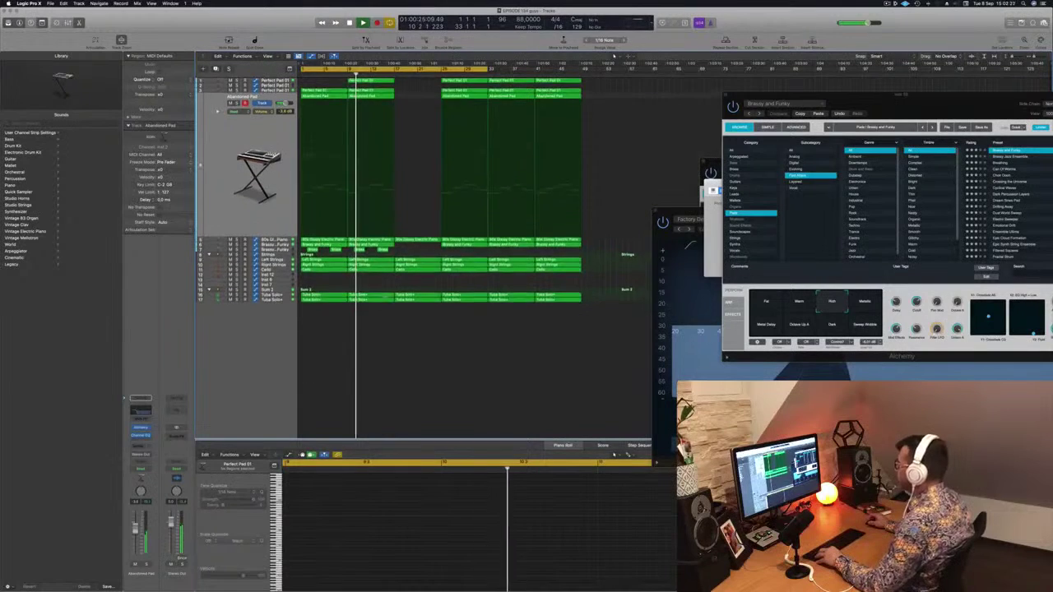
scroll(509, 202, up, 2)
scroll(509, 201, up, 2)
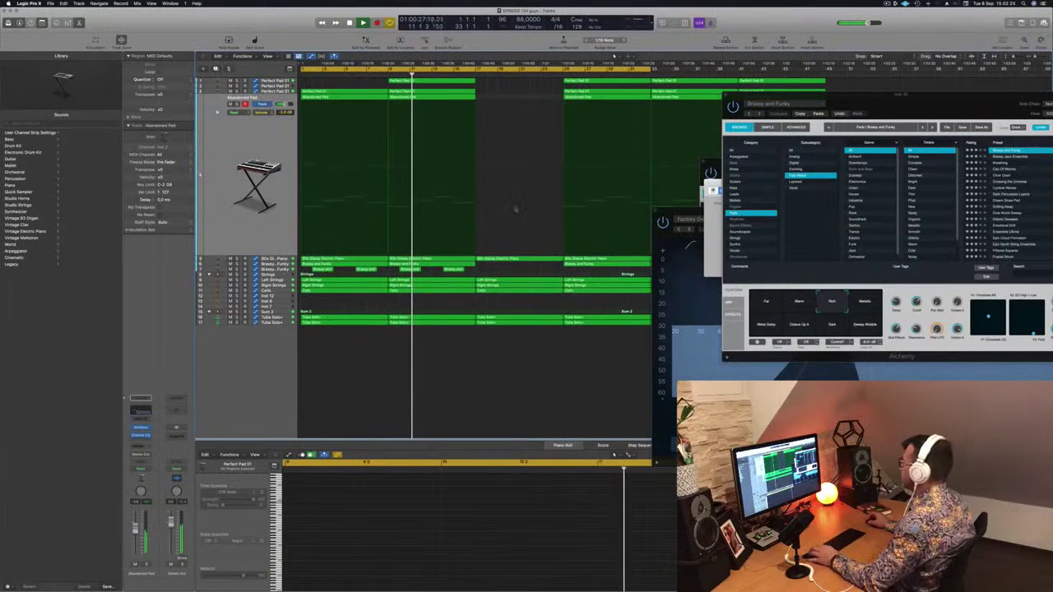
Close the floating plug-in and Musical Typing windows and fit the whole arrangement in view with taller tracks.
click(710, 175)
click(725, 95)
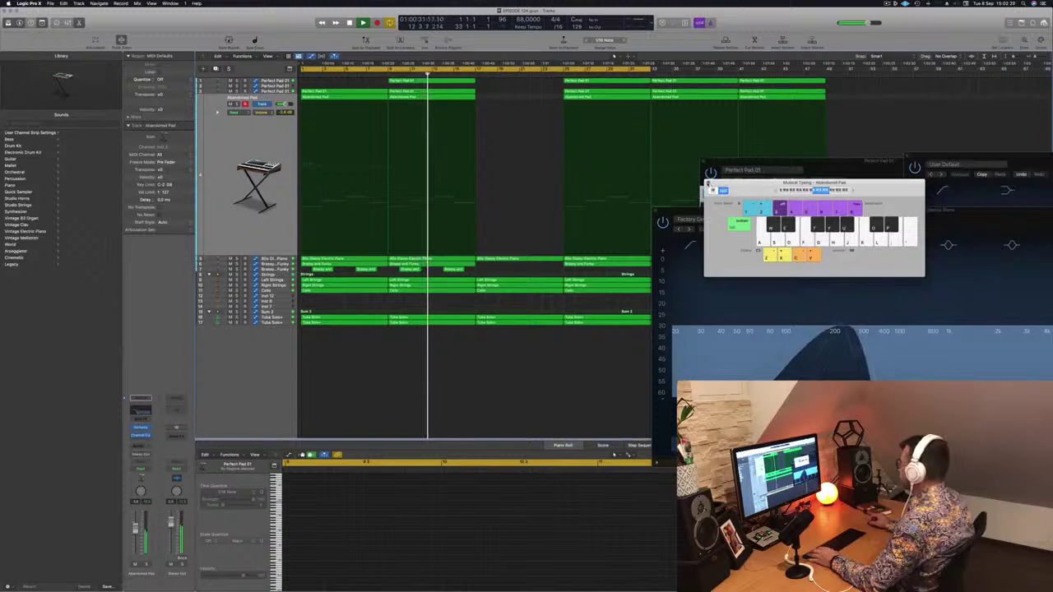
click(709, 183)
click(721, 185)
click(906, 155)
click(656, 209)
key(super+Right)
key(super+Down)
key(super+Down)
key(super+Down)
key(super+Down)
key(super+Right)
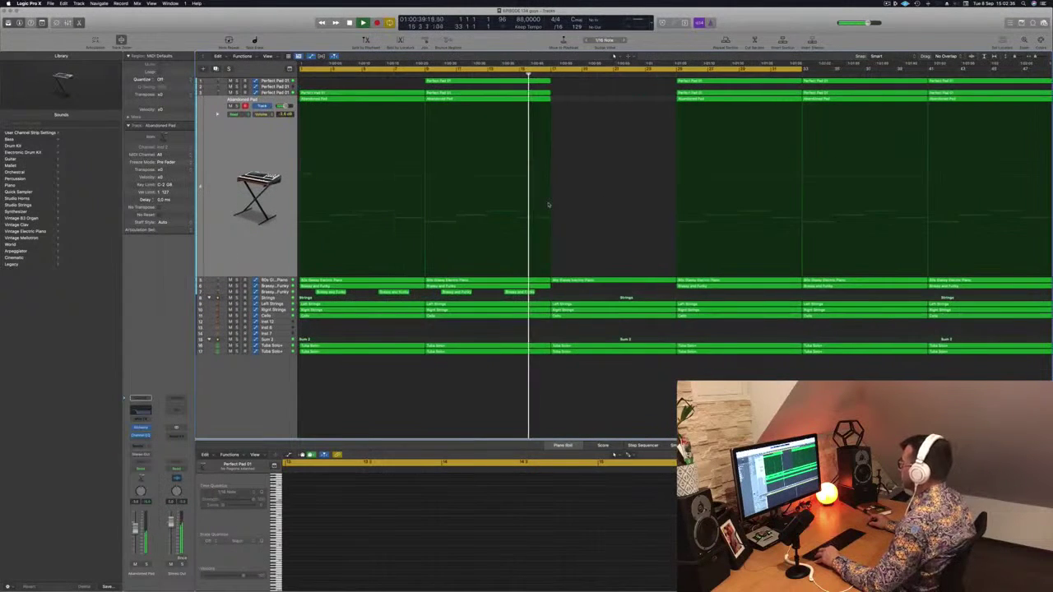
key(super+Left)
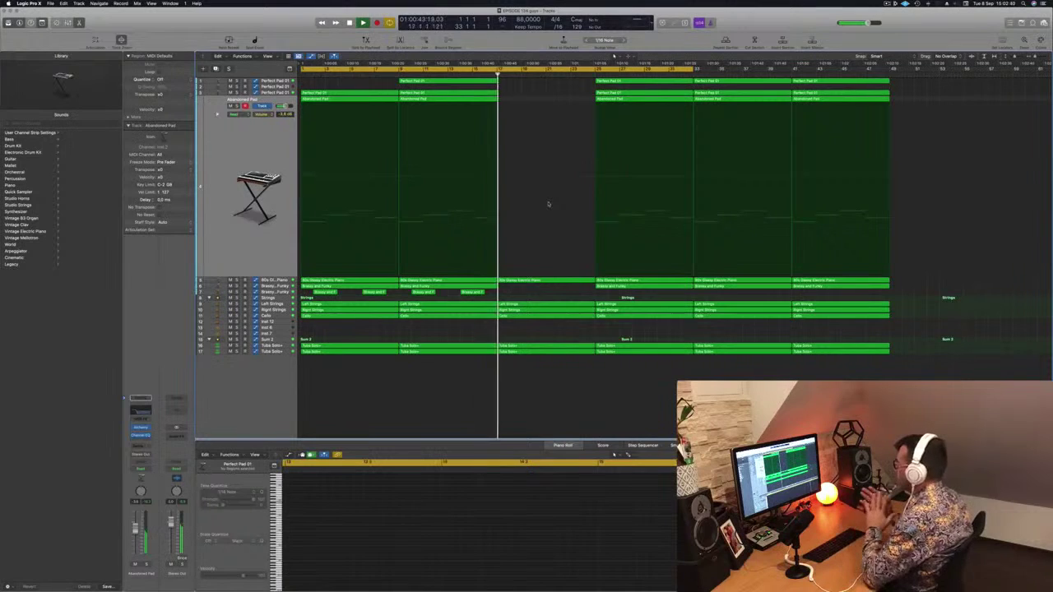
Add a drop at bar 17 to the 80s Glassy Electric Piano automation and let it rise to a lowered point at bar 25.
key(super+Left)
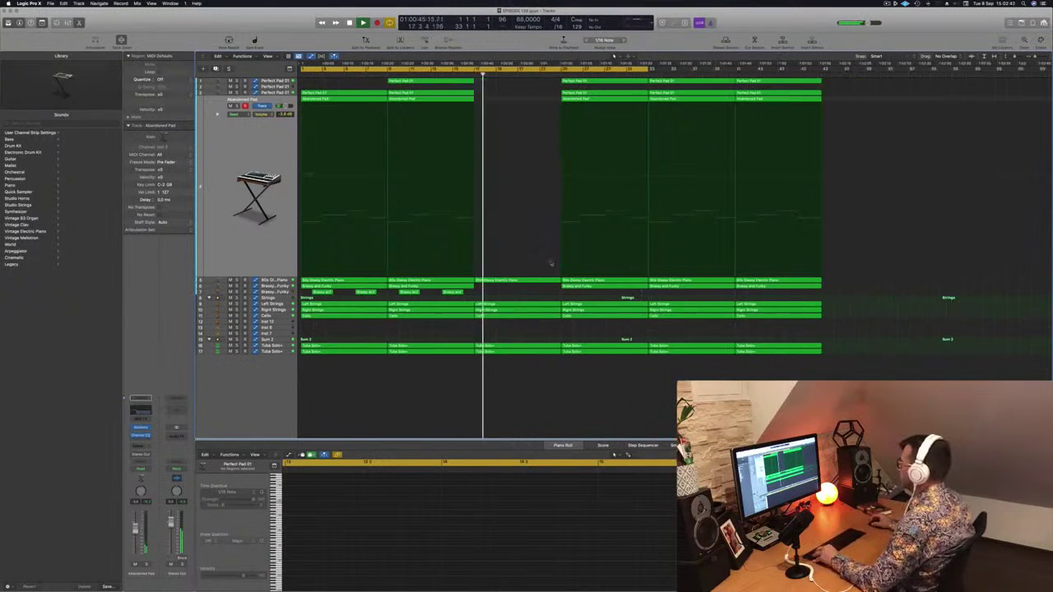
key(super+Left)
key(Down)
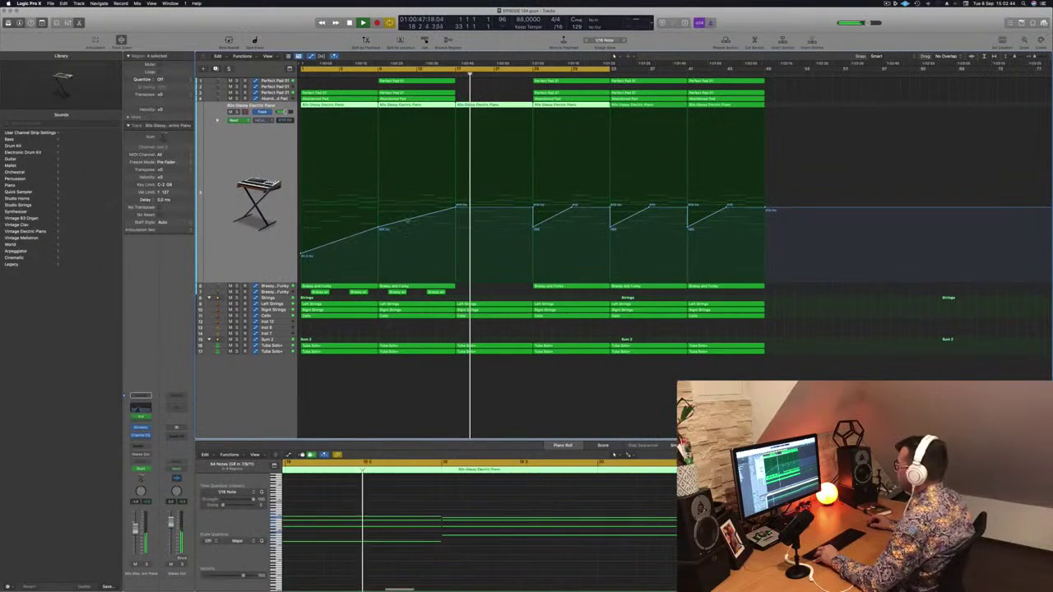
click(459, 208)
drag(459, 208, 460, 234)
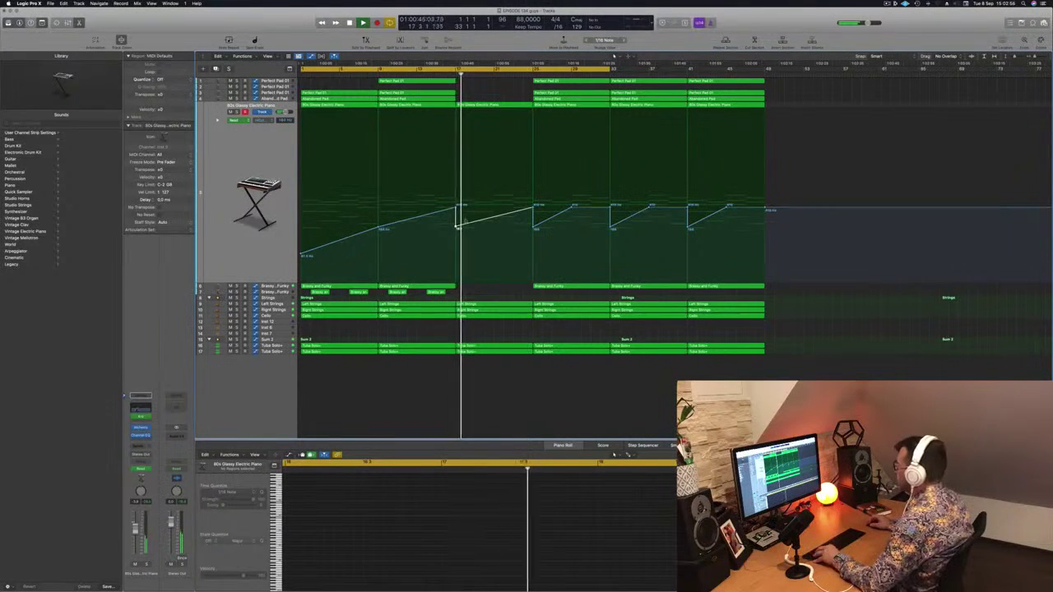
drag(458, 227, 457, 238)
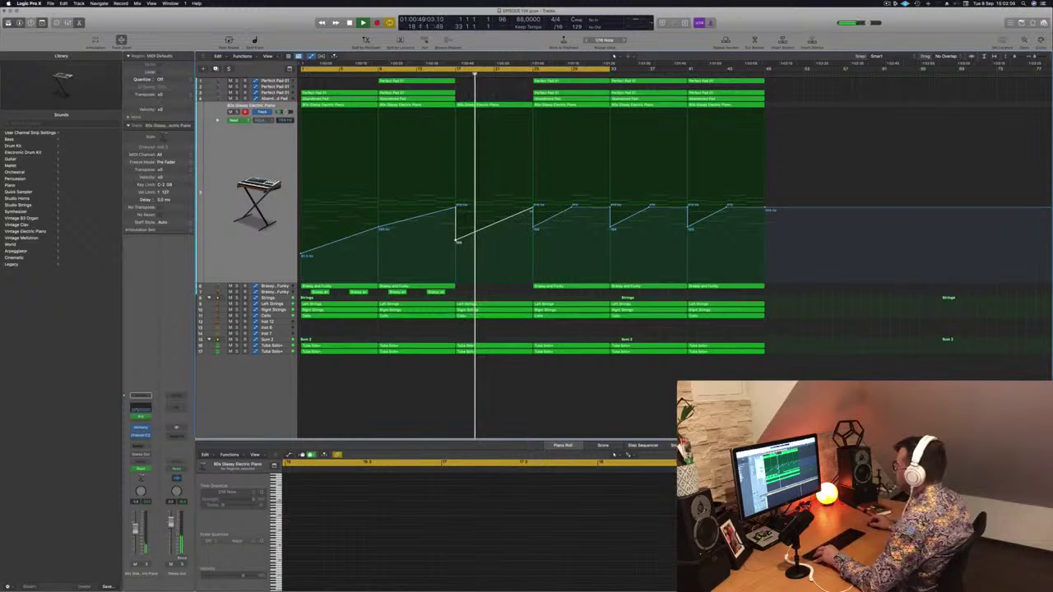
drag(533, 208, 533, 227)
key(super+Left)
key(super+Left)
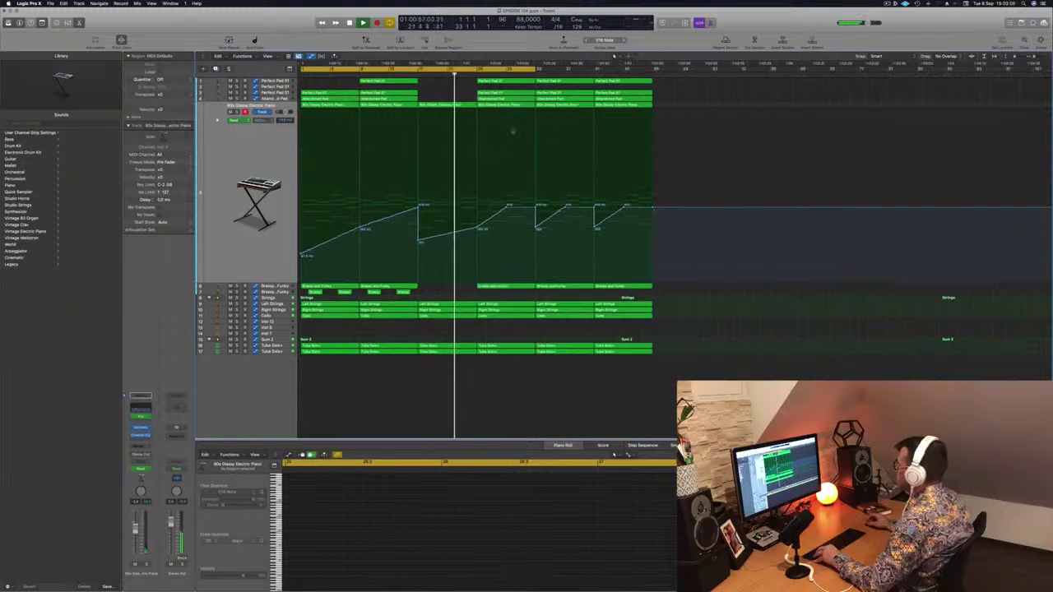
Delete the Perfect Pad 01 and Brassy and Funky regions between bars 25 and 33, and level the electric piano automation there.
click(492, 82)
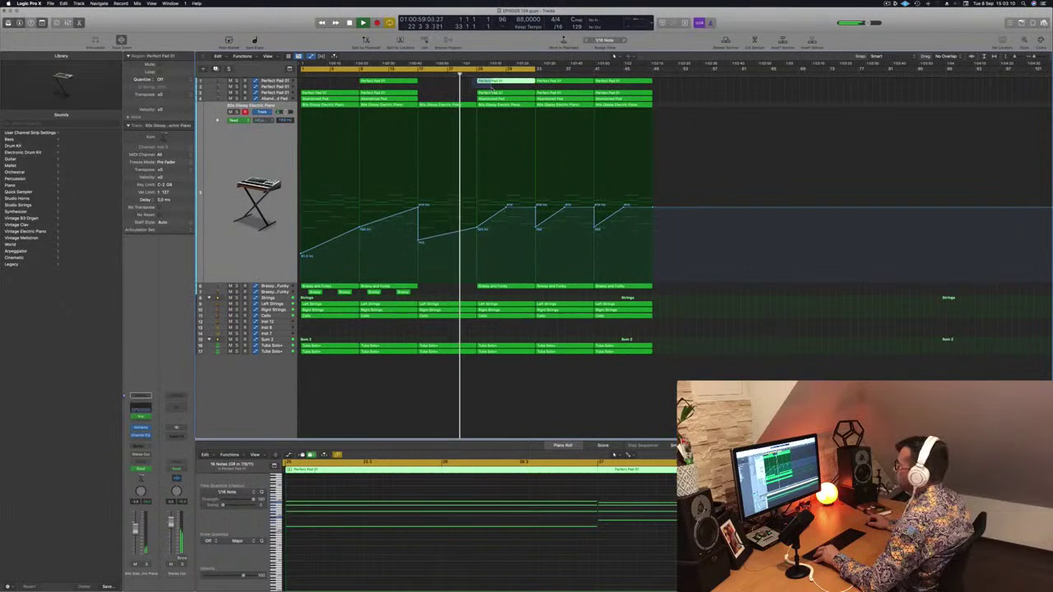
shift+click(493, 93)
key(Delete)
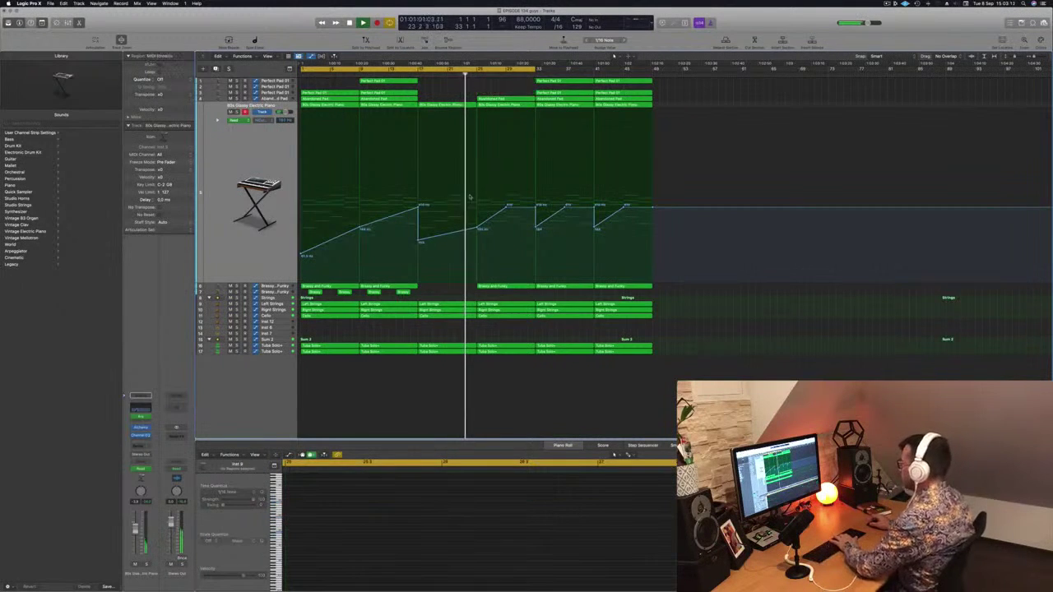
click(510, 288)
key(Delete)
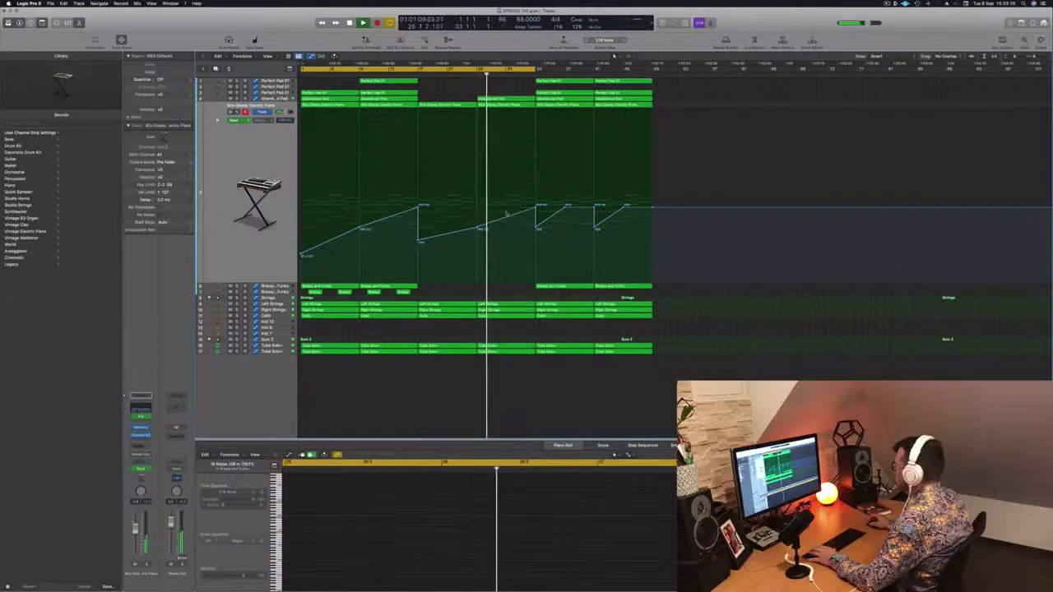
key(Delete)
click(410, 74)
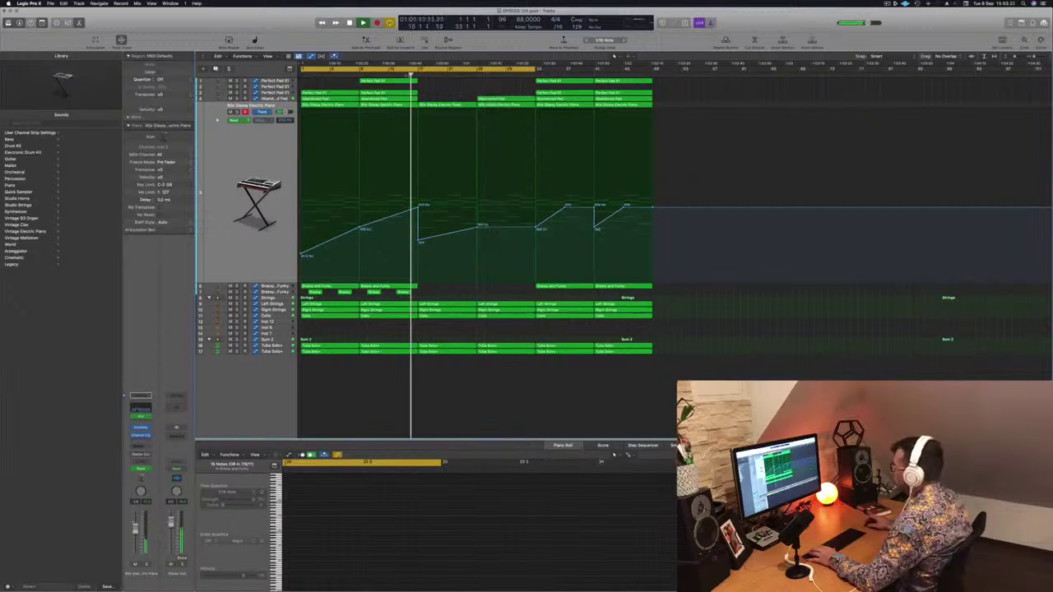
Remove the volume automation dip at bar 25 on the Sum 2 stack and look over its two Tube Solo+ tracks.
click(282, 334)
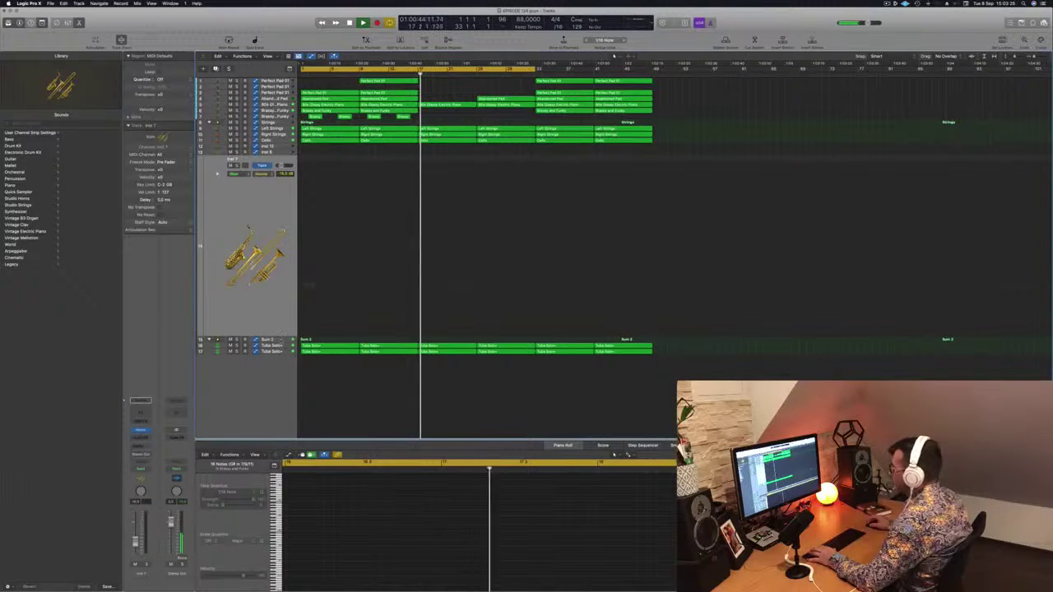
click(280, 339)
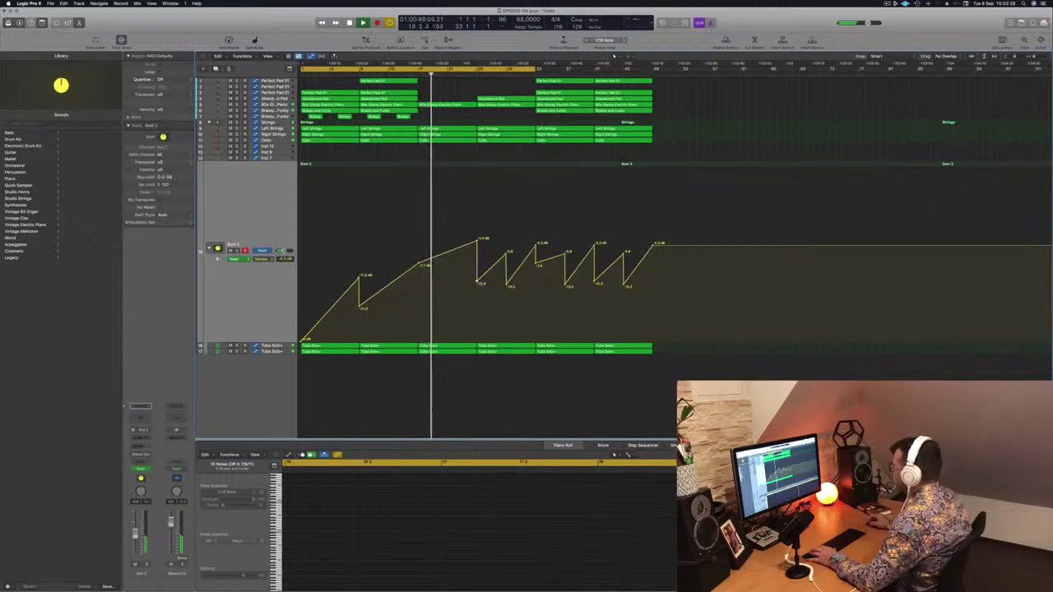
double_click(477, 281)
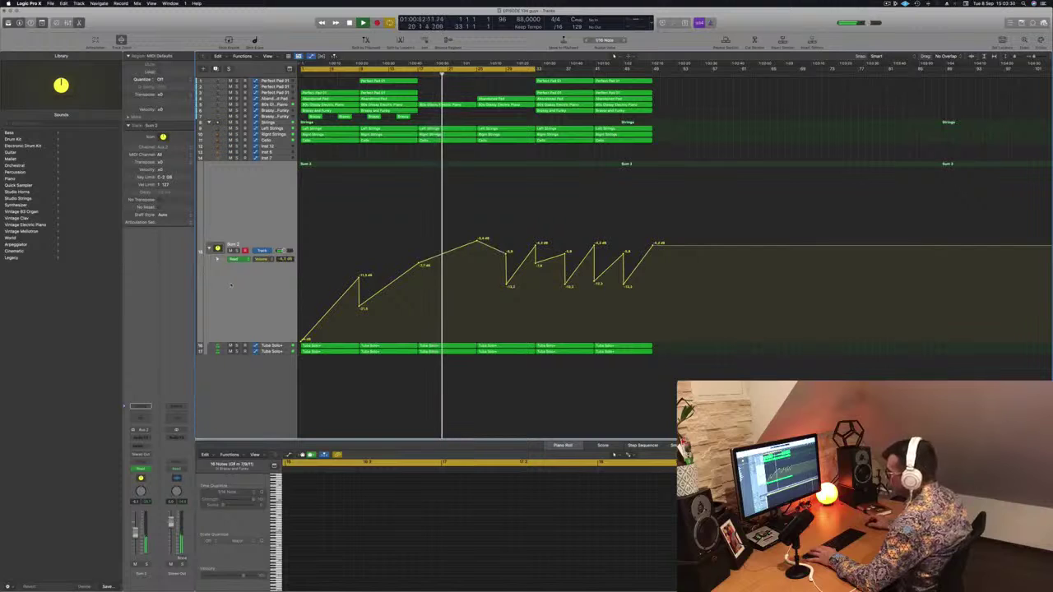
click(278, 347)
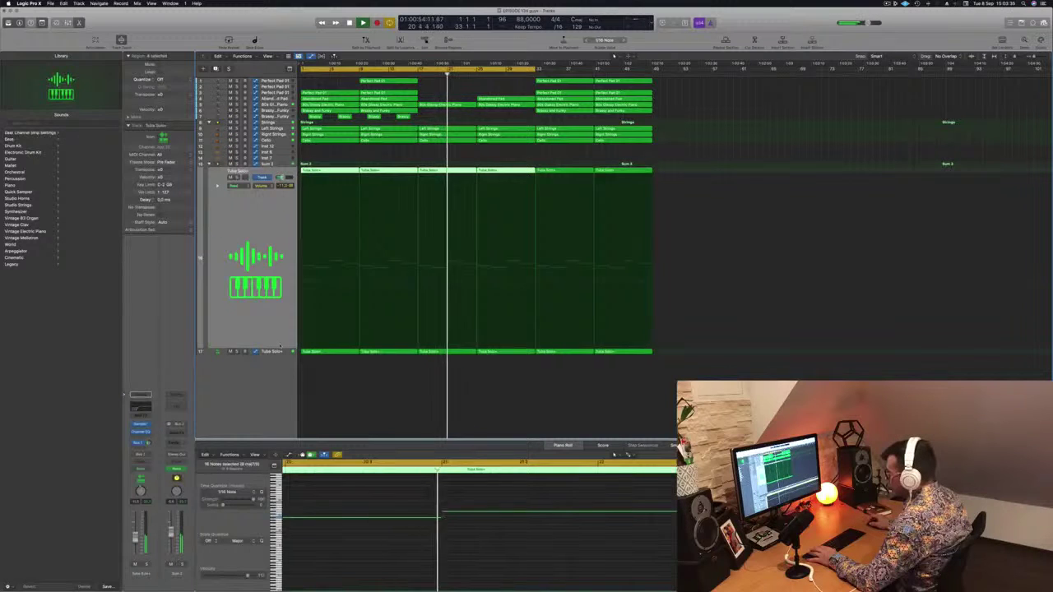
click(280, 352)
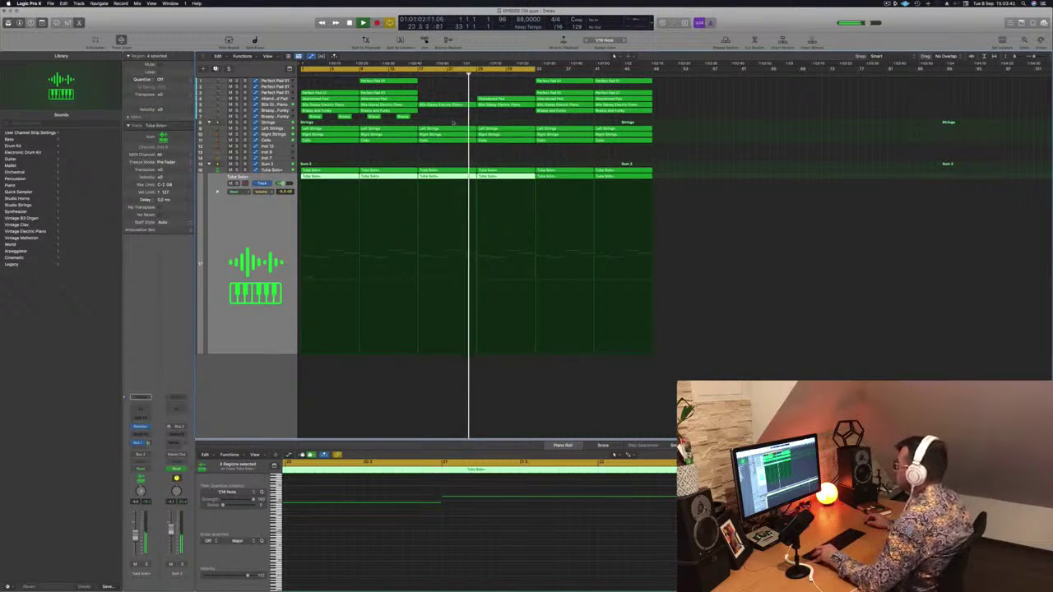
Raise the Strings stack's low volume point at bar 25 and ramp the volume up to a new peak at bar 33.
scroll(453, 123, left, 3)
scroll(455, 112, down, 1)
key(super+Down)
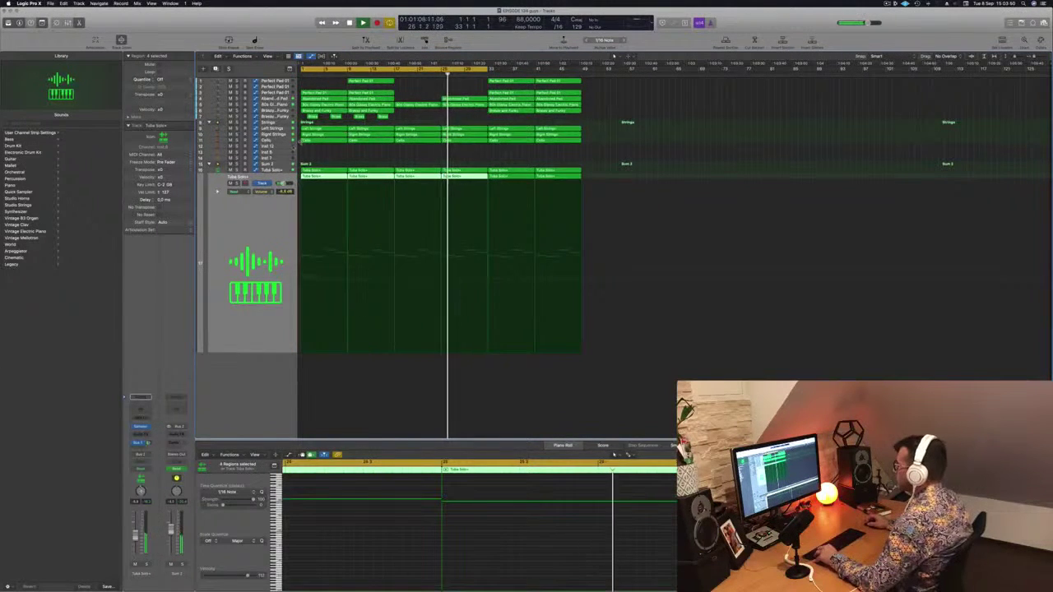
click(285, 123)
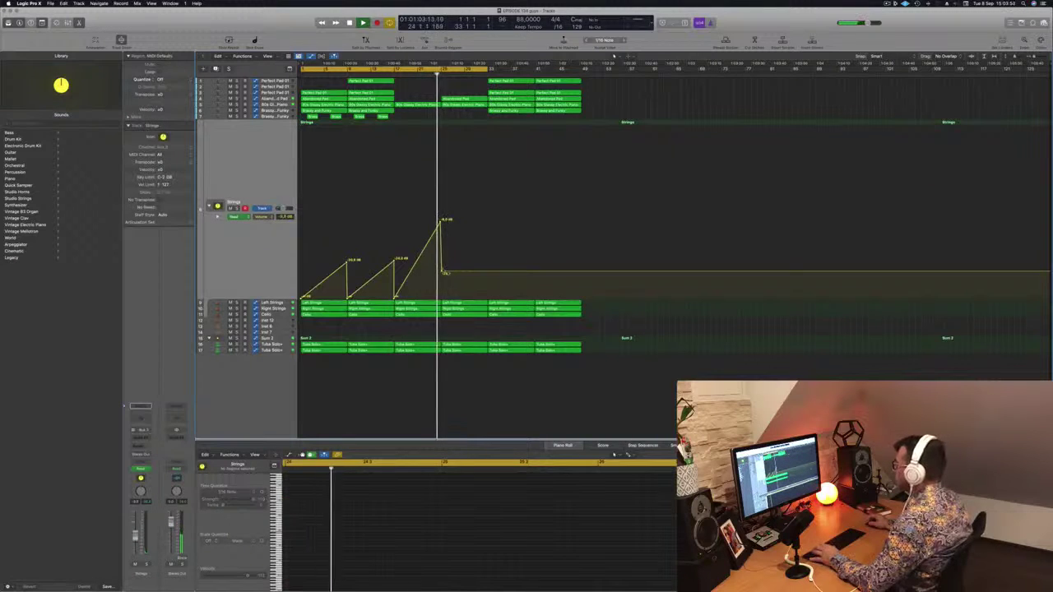
drag(442, 272, 442, 245)
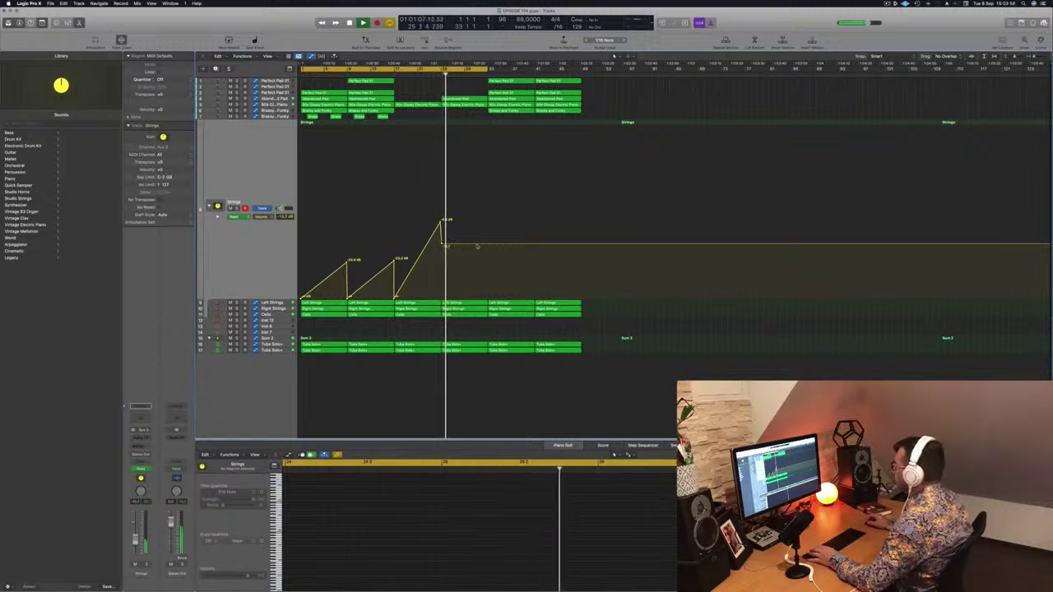
drag(484, 245, 485, 212)
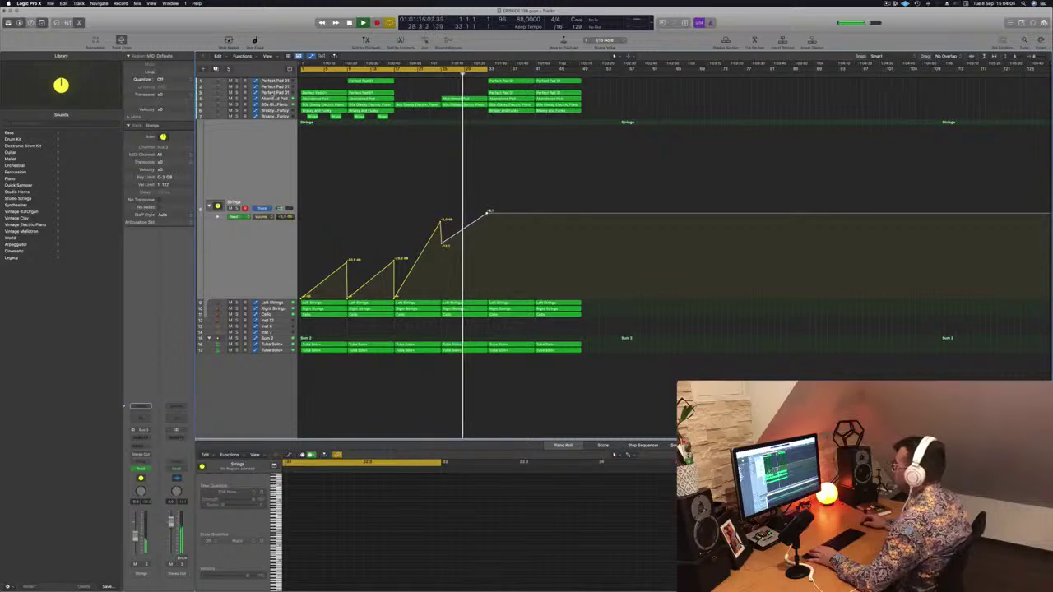
Copy the third track's Perfect Pad 01 region from bar 33 to bar 25 and fade its volume up from silence until bar 33.
click(272, 93)
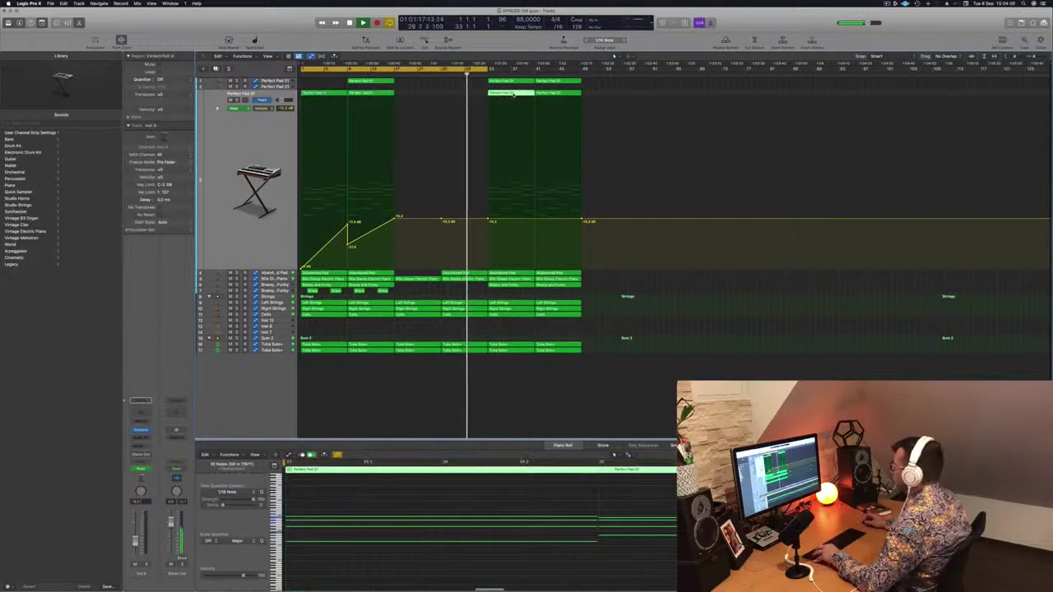
drag(511, 93, 470, 97)
click(433, 219)
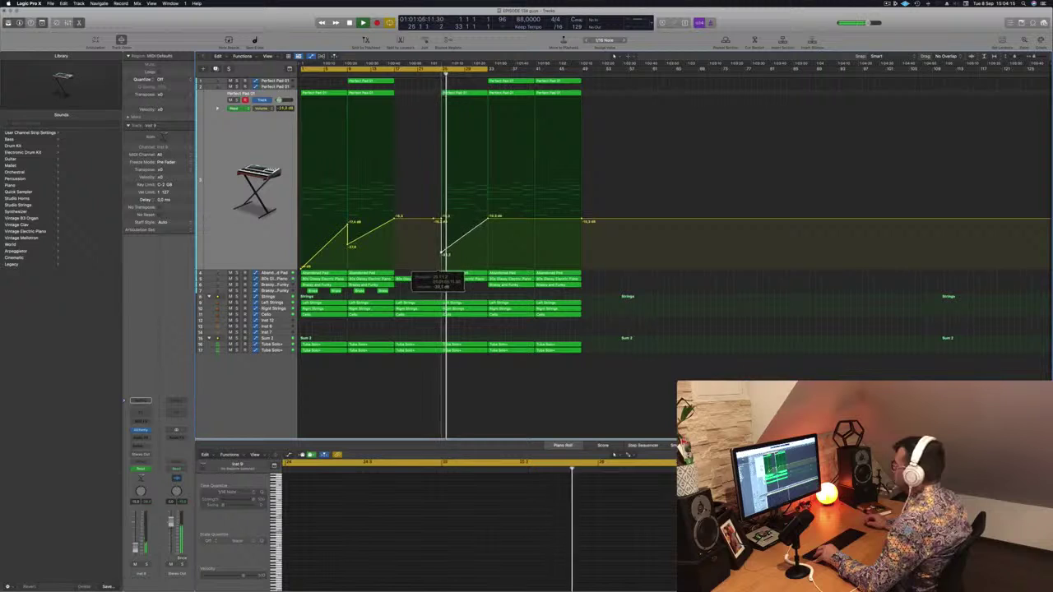
drag(443, 263, 440, 269)
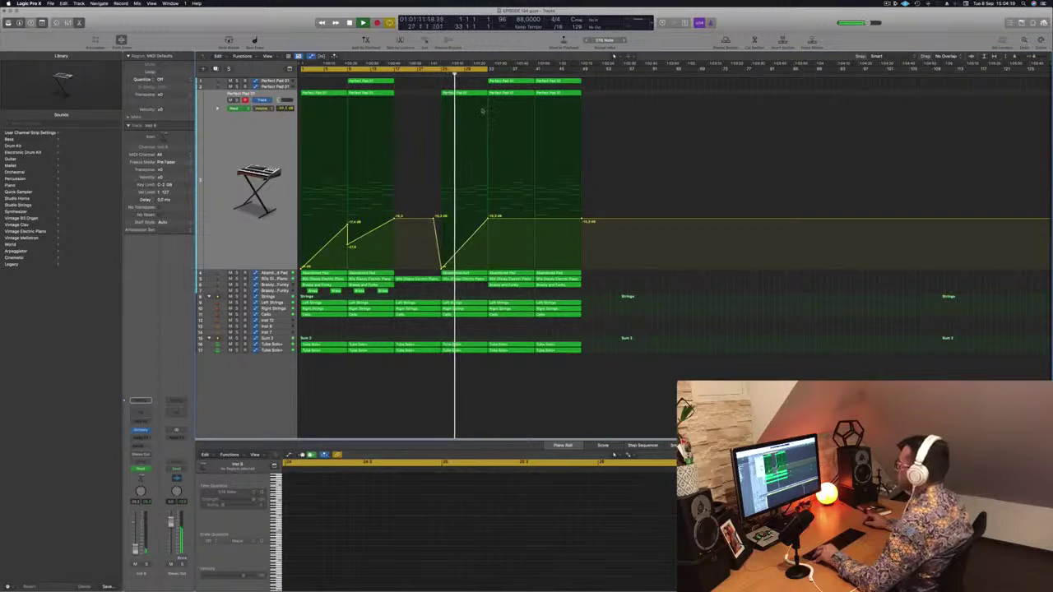
Shorten the project to end just after bar 49 and fit the whole arrangement with all its tracks in view.
scroll(482, 110, up, 5)
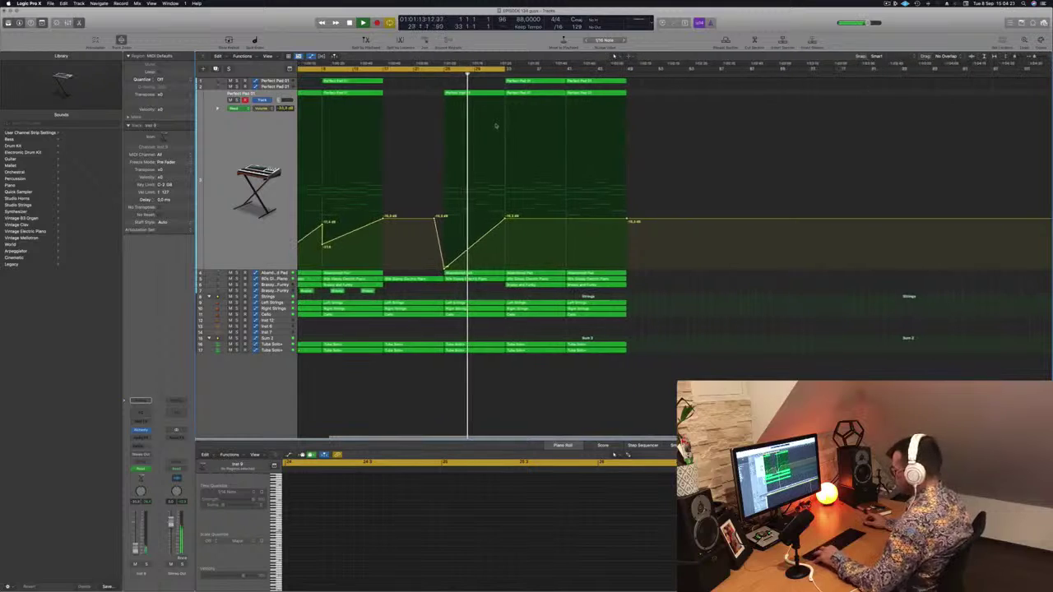
key(super+Left)
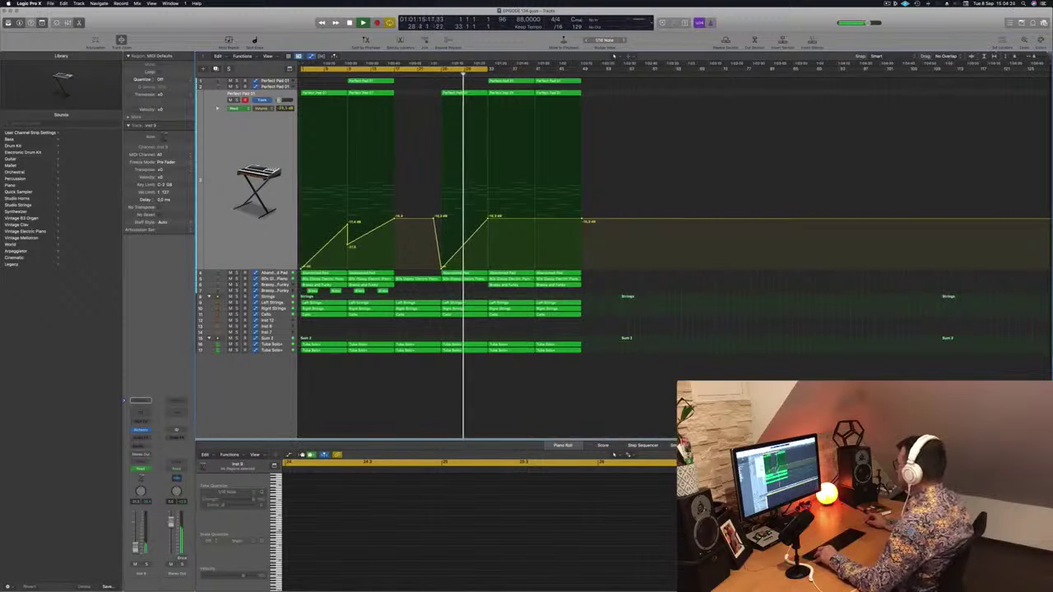
drag(1041, 82, 600, 89)
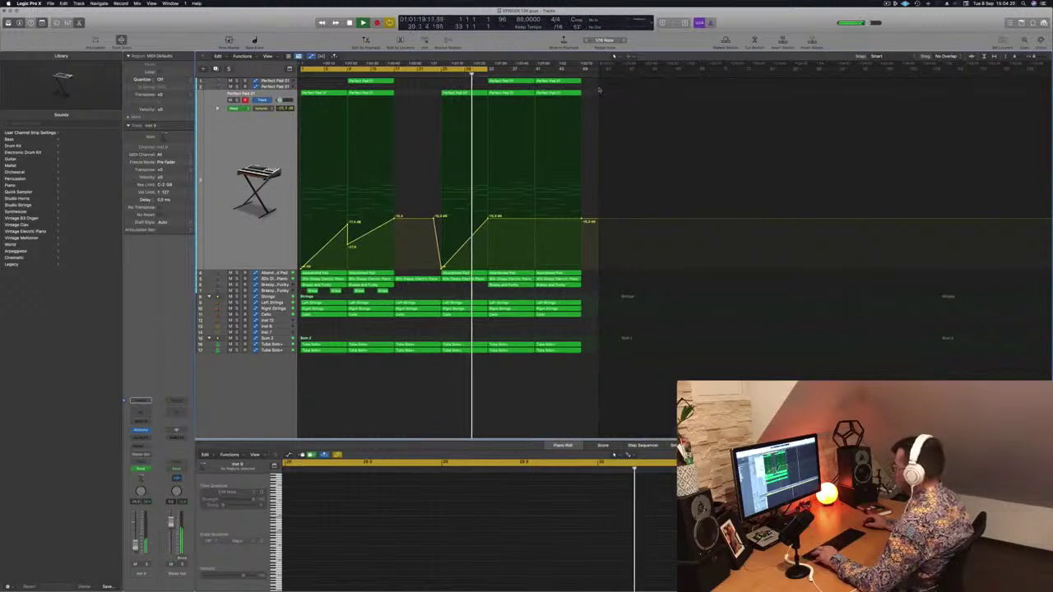
key(z)
key(super+Left)
key(super+Up)
key(super+Up)
key(super+Up)
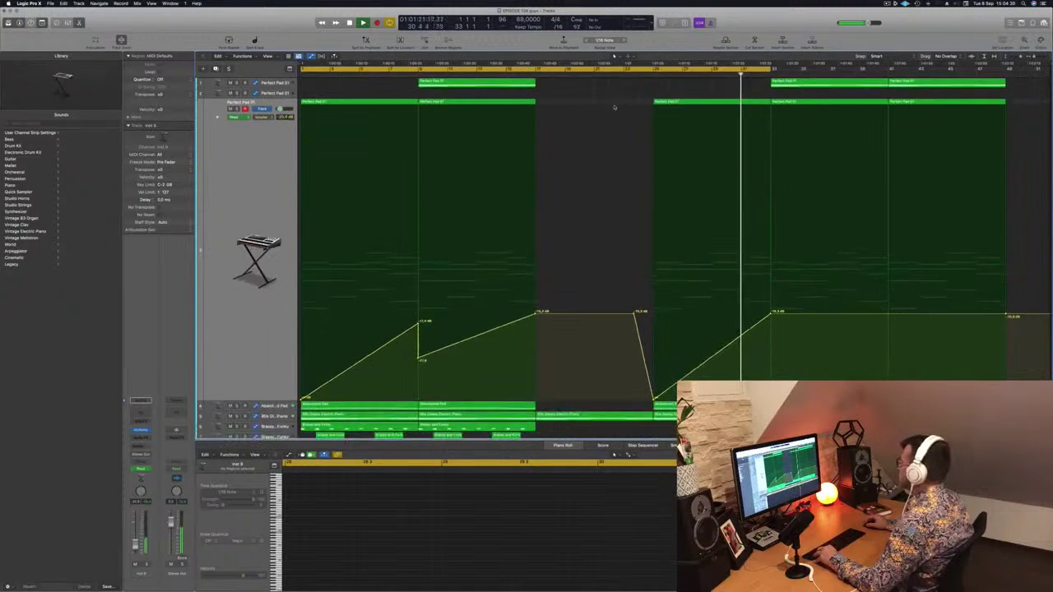
key(super+Up)
key(super+Up)
key(super+Up)
key(super+Up)
key(super+Up)
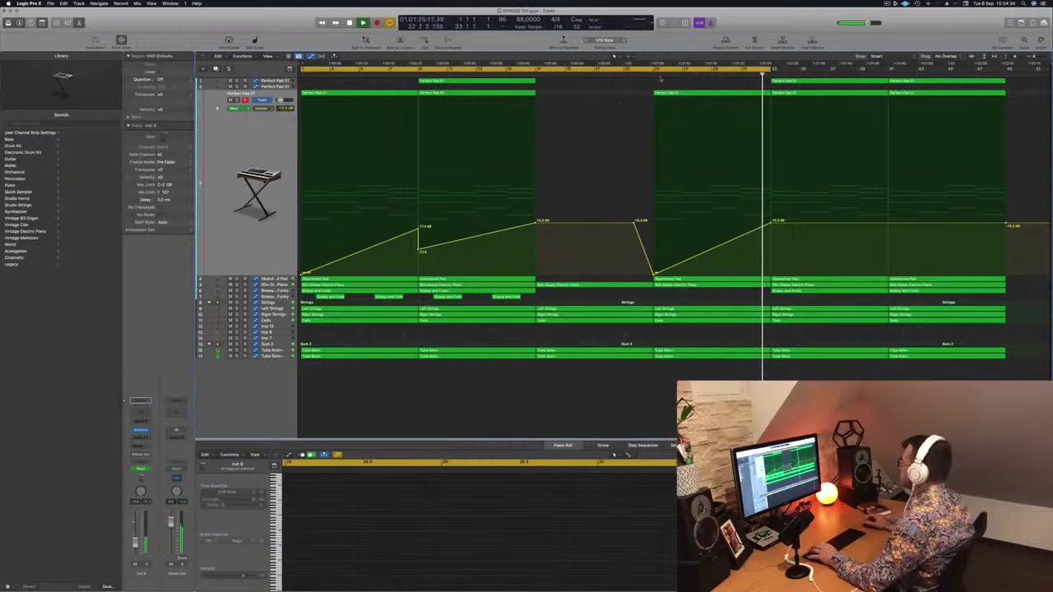
Play from just before bar 25 and drop the Strings stack's volume automation to silence at bar 33.
key(Return)
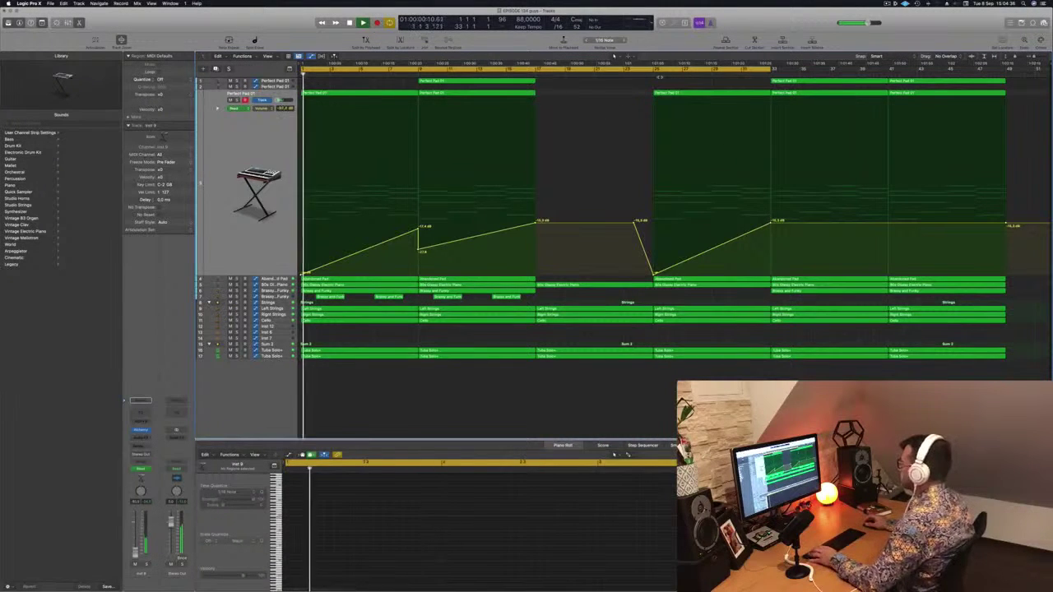
click(639, 69)
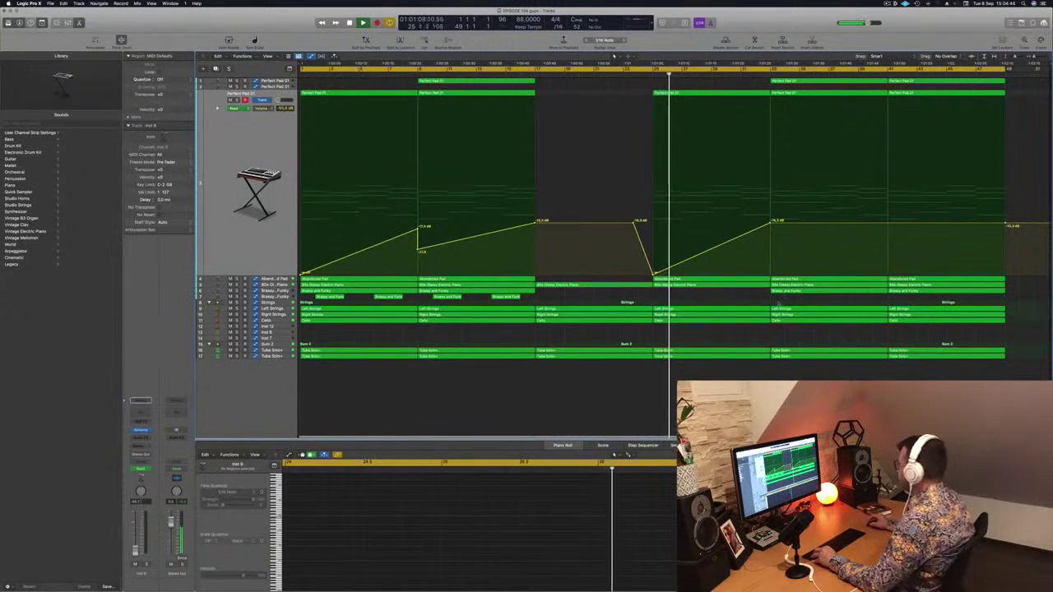
click(268, 302)
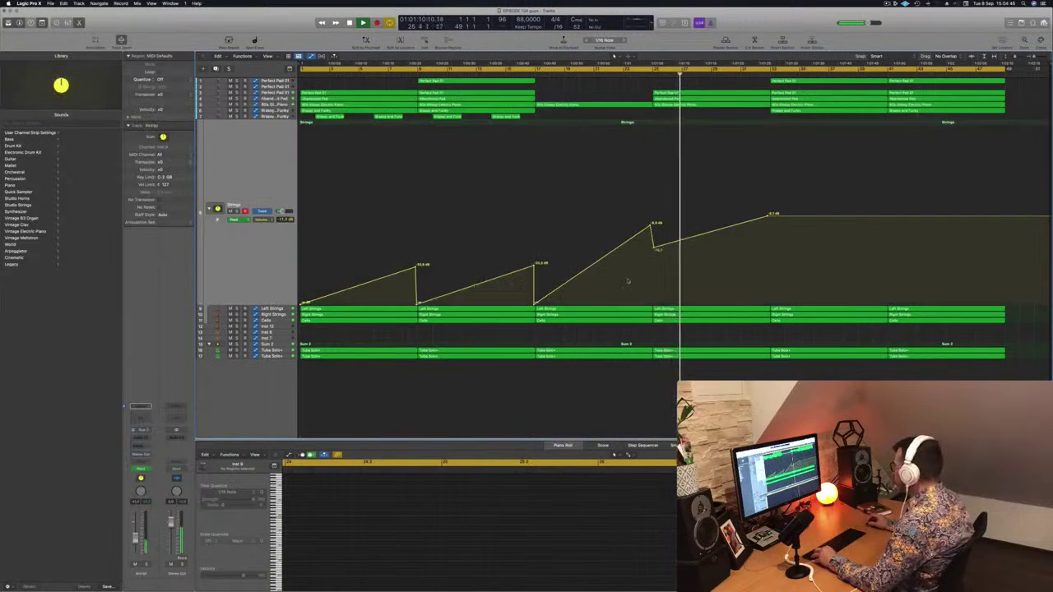
click(769, 215)
mouse_move(769, 217)
mouse_down()
mouse_move(770, 304)
mouse_move(758, 303)
mouse_move(771, 303)
mouse_up()
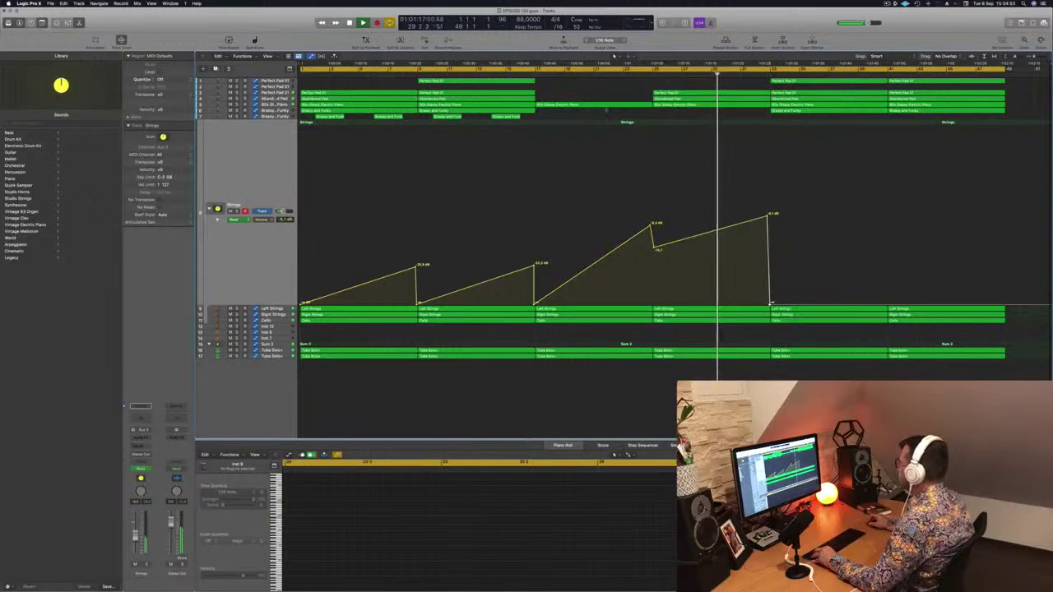
Delete the top track's Perfect Pad 01 region between bars 33 and 41, and drop the Sum 2 volume to silence at bar 33.
click(278, 109)
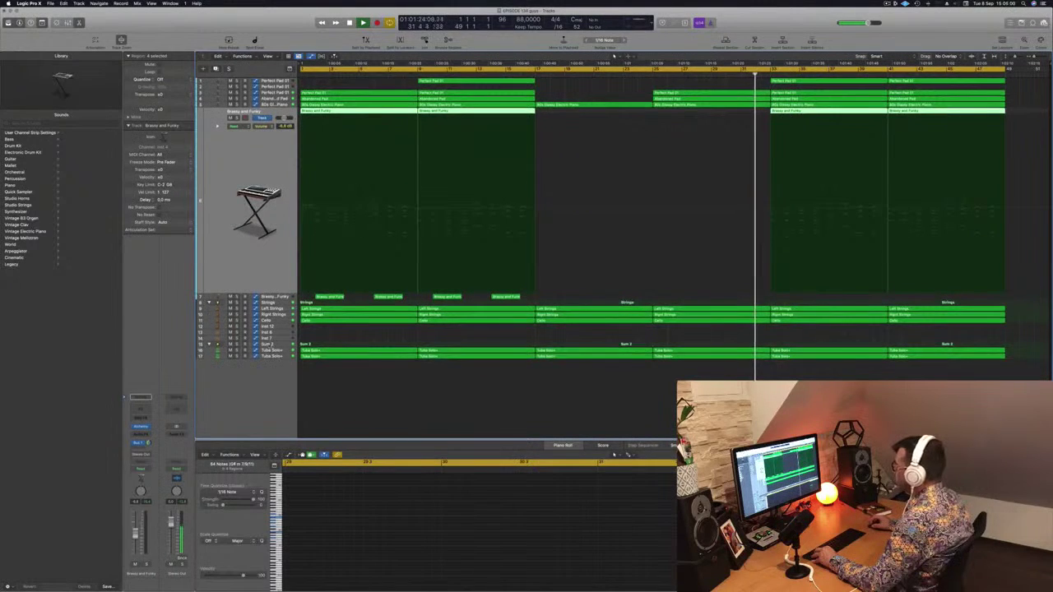
click(276, 346)
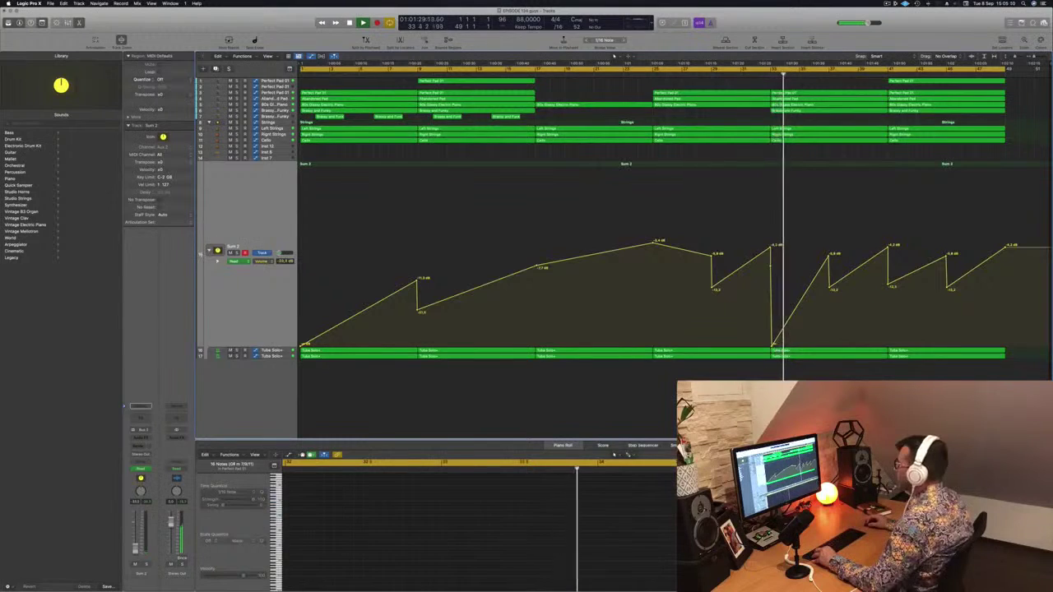
Drop the third track's Perfect Pad 01 volume to silence at bar 33, ramp it up to bar 41, and replay the transition.
click(274, 92)
key(comma)
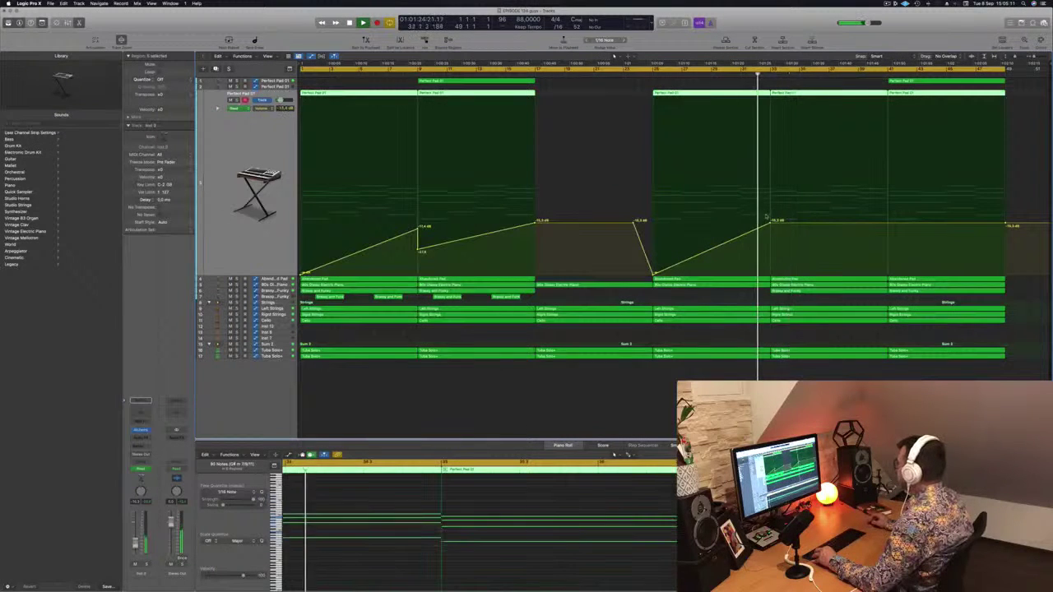
click(772, 223)
drag(773, 223, 772, 226)
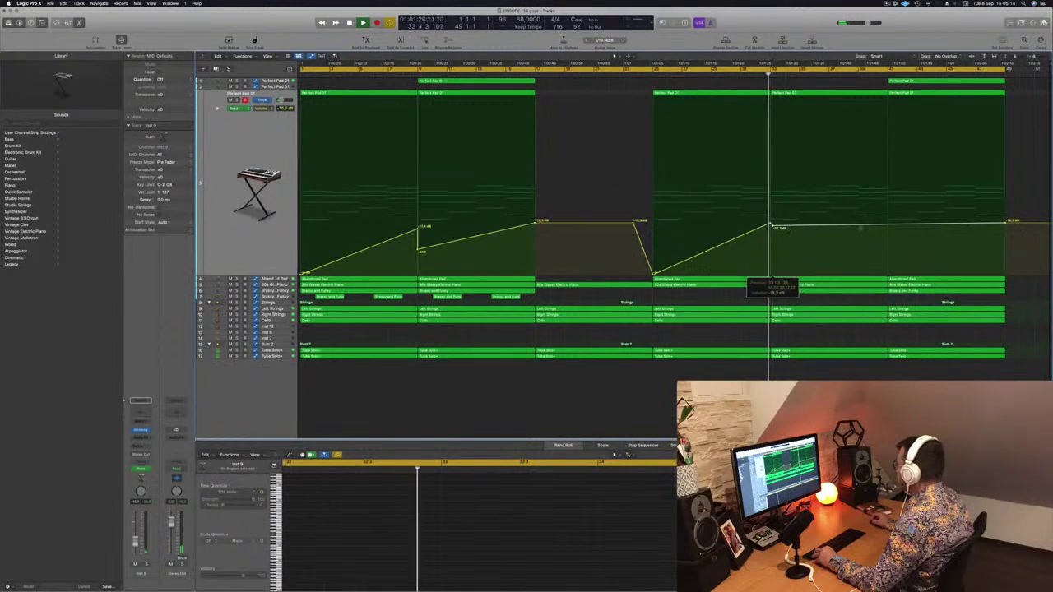
drag(777, 227, 888, 223)
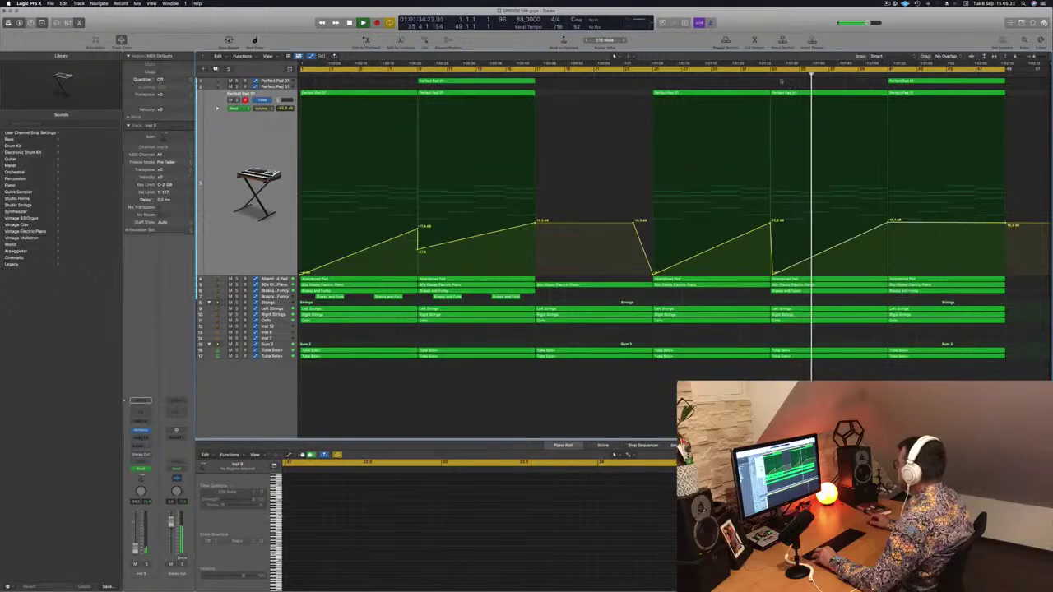
key(space)
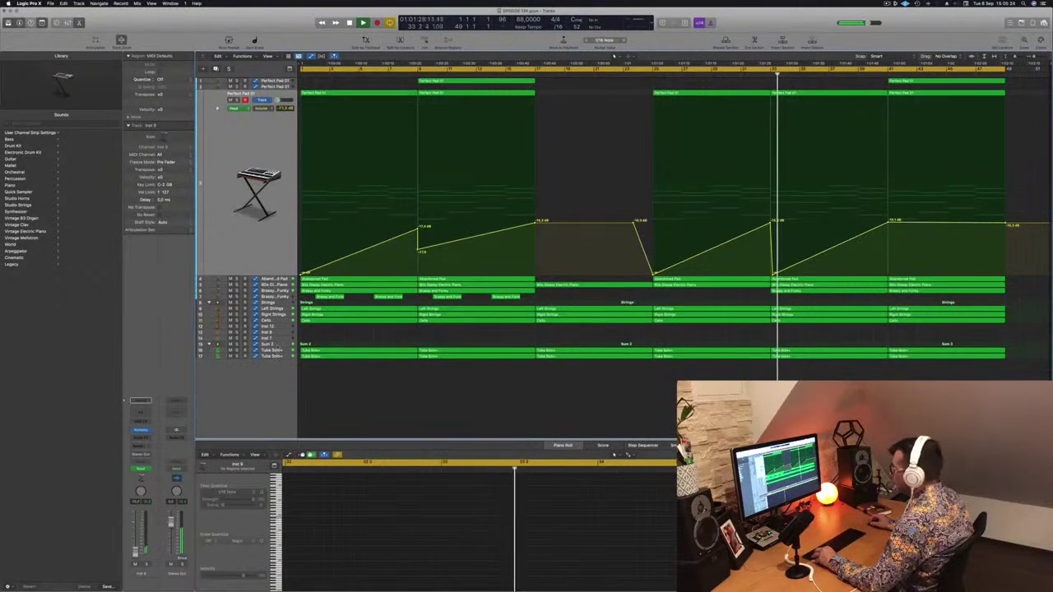
Pull the Sum 2 volume automation down to silence from bar 33 to bar 49.
click(268, 344)
drag(828, 255, 829, 346)
mouse_move(828, 288)
mouse_down()
mouse_move(1050, 324)
mouse_move(1003, 344)
mouse_up()
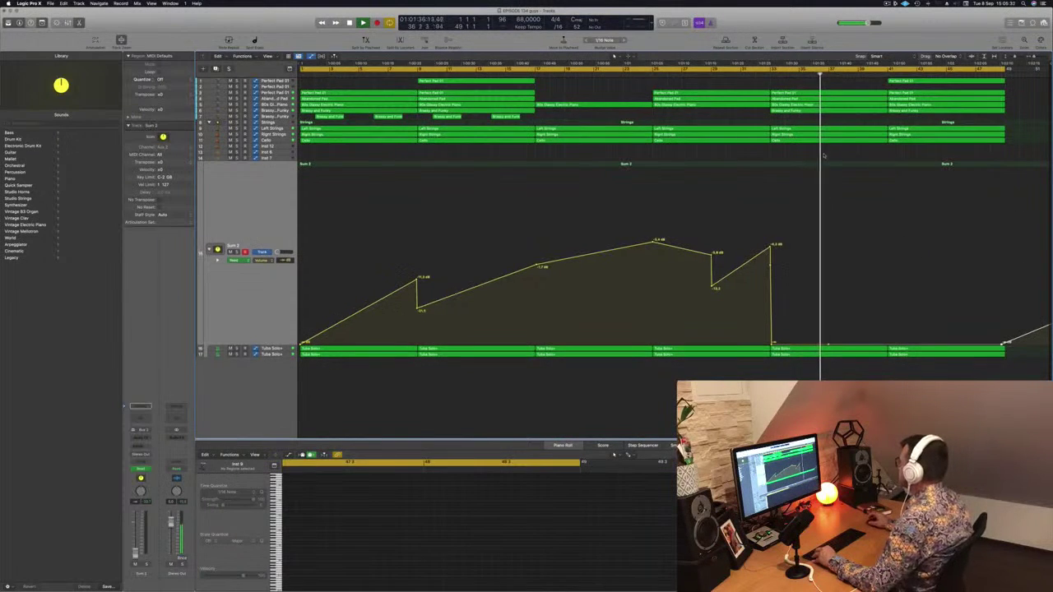
scroll(596, 158, up, 5)
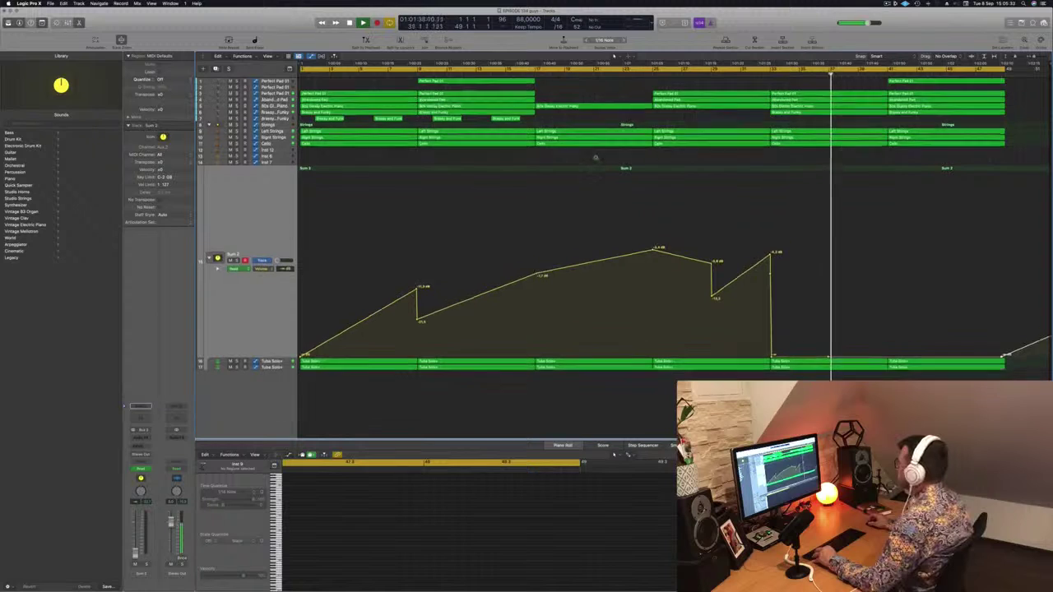
scroll(584, 155, up, 4)
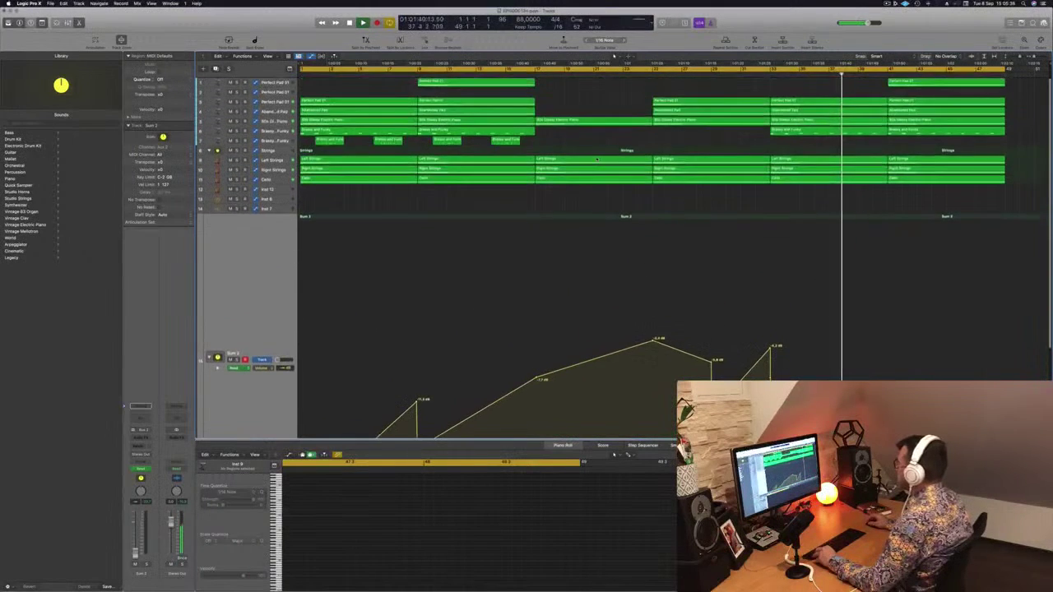